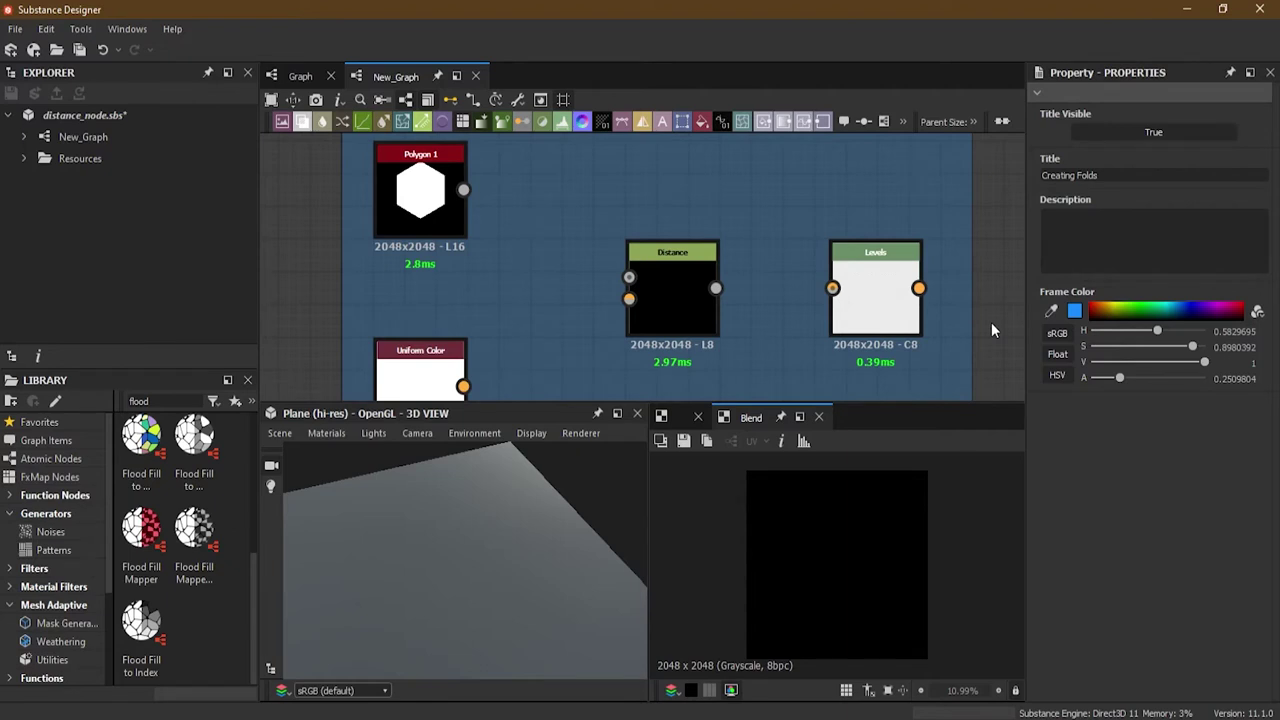
# Connect the Polygon 1 output to the Distance node's Mask Input
pyautogui.click(669, 306)
pyautogui.scroll(3, 663, 313)
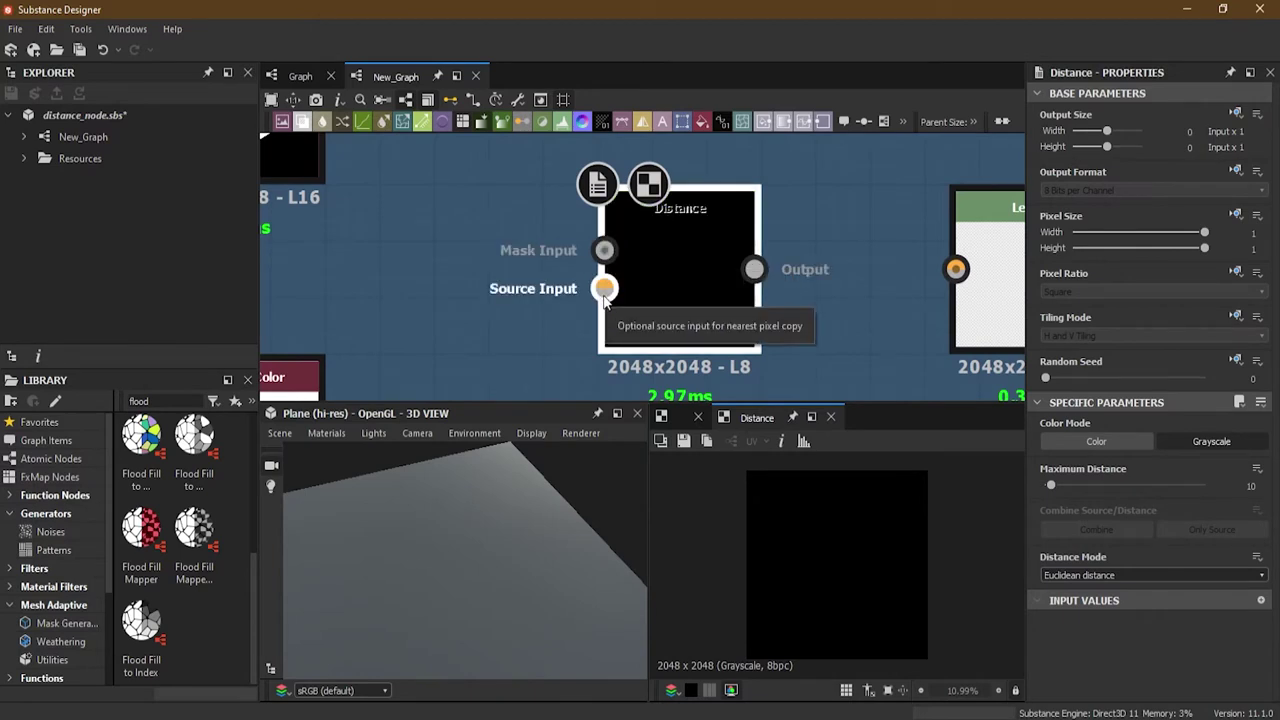
pyautogui.moveTo(463, 263); pyautogui.dragTo(569, 343, button='middle')
pyautogui.scroll(-1, 487, 276)
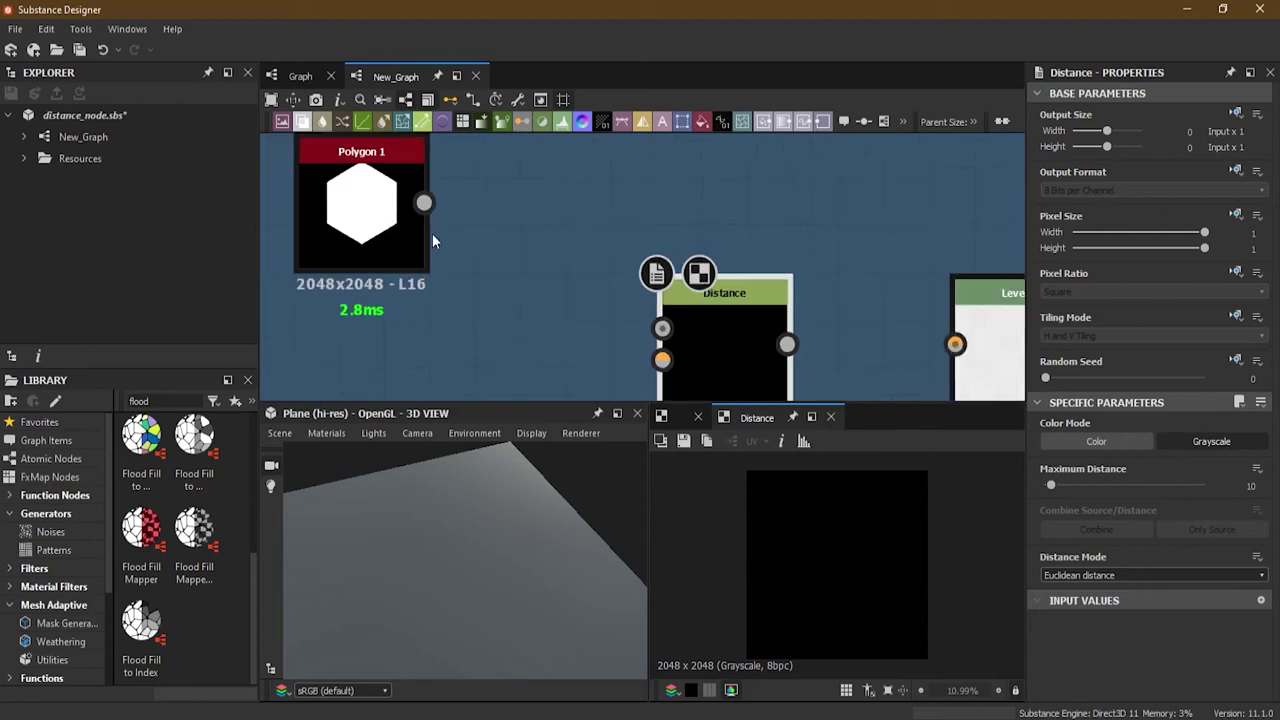
pyautogui.moveTo(487, 276)
pyautogui.mouseDown(button='middle')
pyautogui.moveTo(483, 306)
pyautogui.moveTo(489, 269)
pyautogui.mouseUp(button='middle')
pyautogui.scroll(-1, 393, 240)
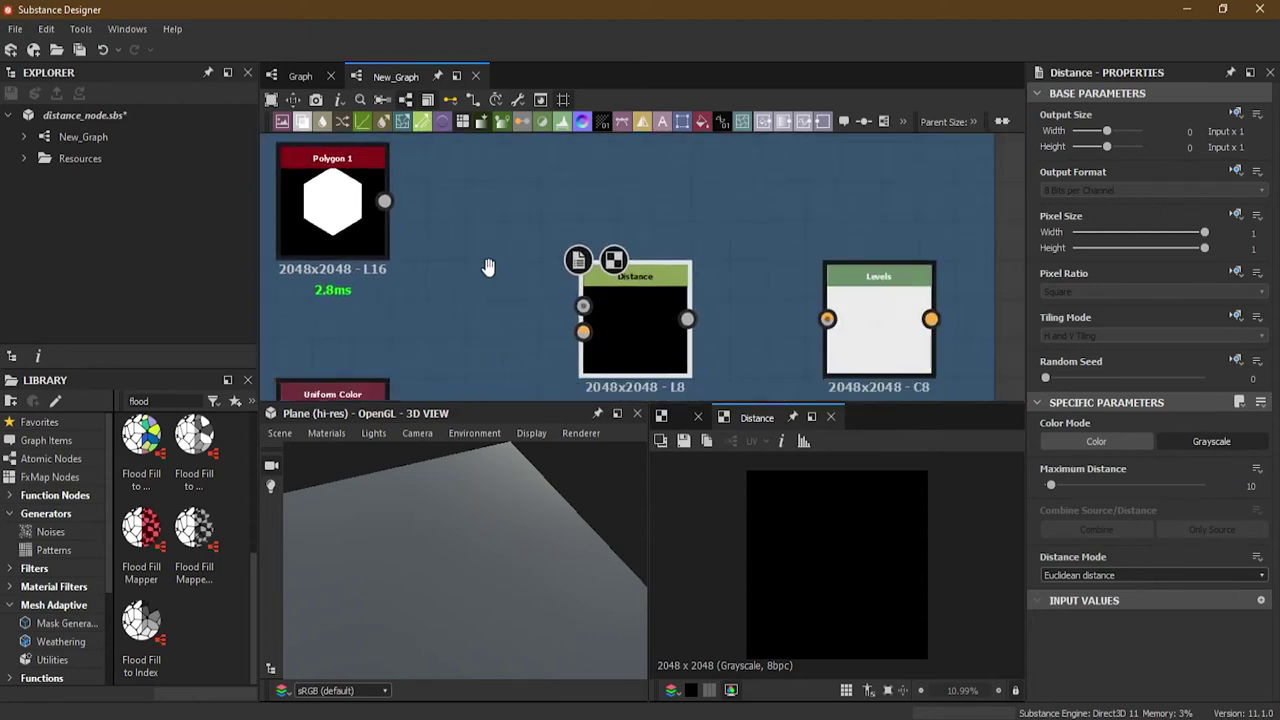
pyautogui.moveTo(383, 200); pyautogui.dragTo(581, 304)
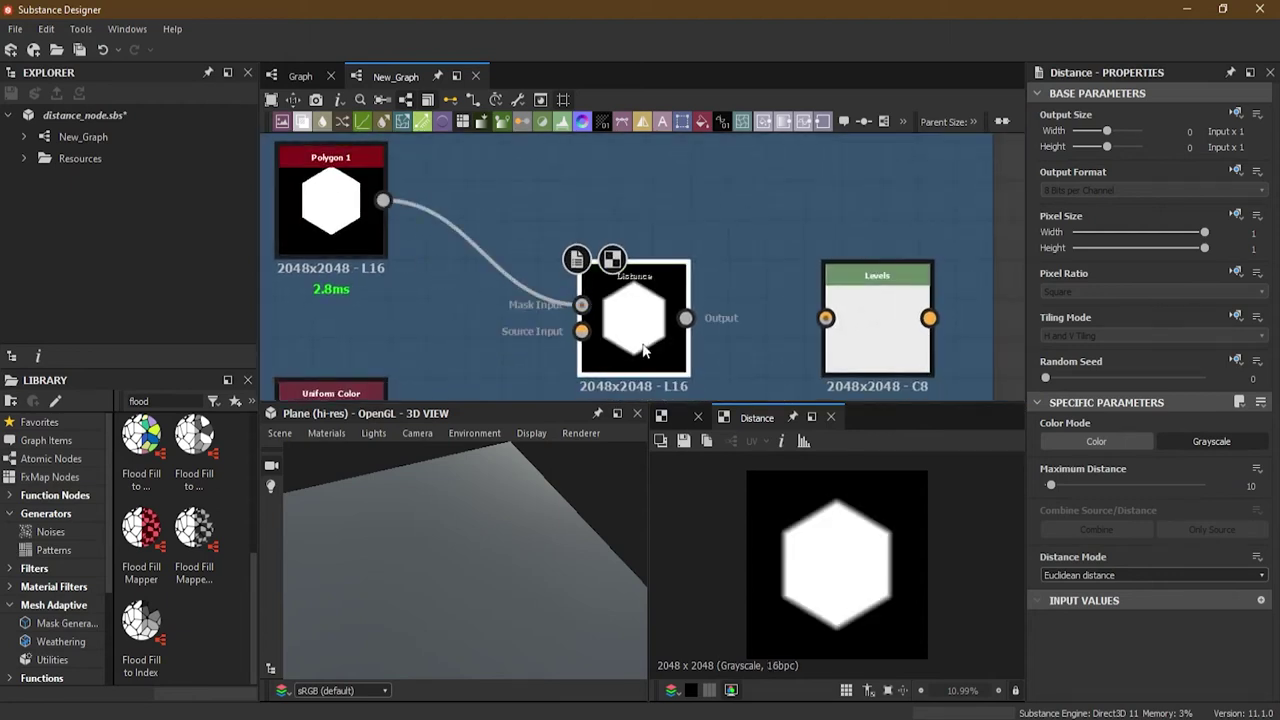
# Set the Distance node's maximum distance to 25.6 with the color mode on Grayscale
pyautogui.scroll(3, 860, 547)
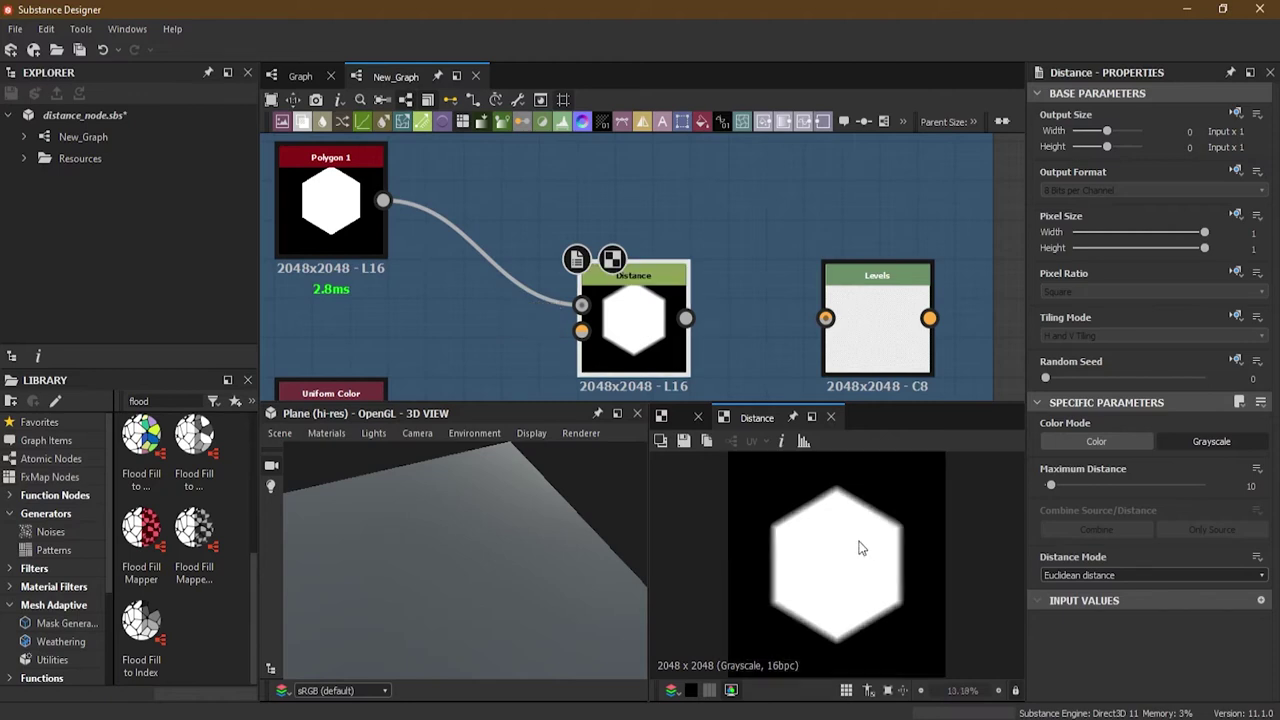
pyautogui.scroll(-2, 860, 547)
pyautogui.click(1209, 442)
pyautogui.moveTo(1051, 486)
pyautogui.mouseDown()
pyautogui.moveTo(1093, 486)
pyautogui.moveTo(1060, 490)
pyautogui.mouseUp()
# Adjust the Distance node's maximum distance to 29.44 and inspect the hexagon's blurred edge
pyautogui.scroll(3, 605, 365)
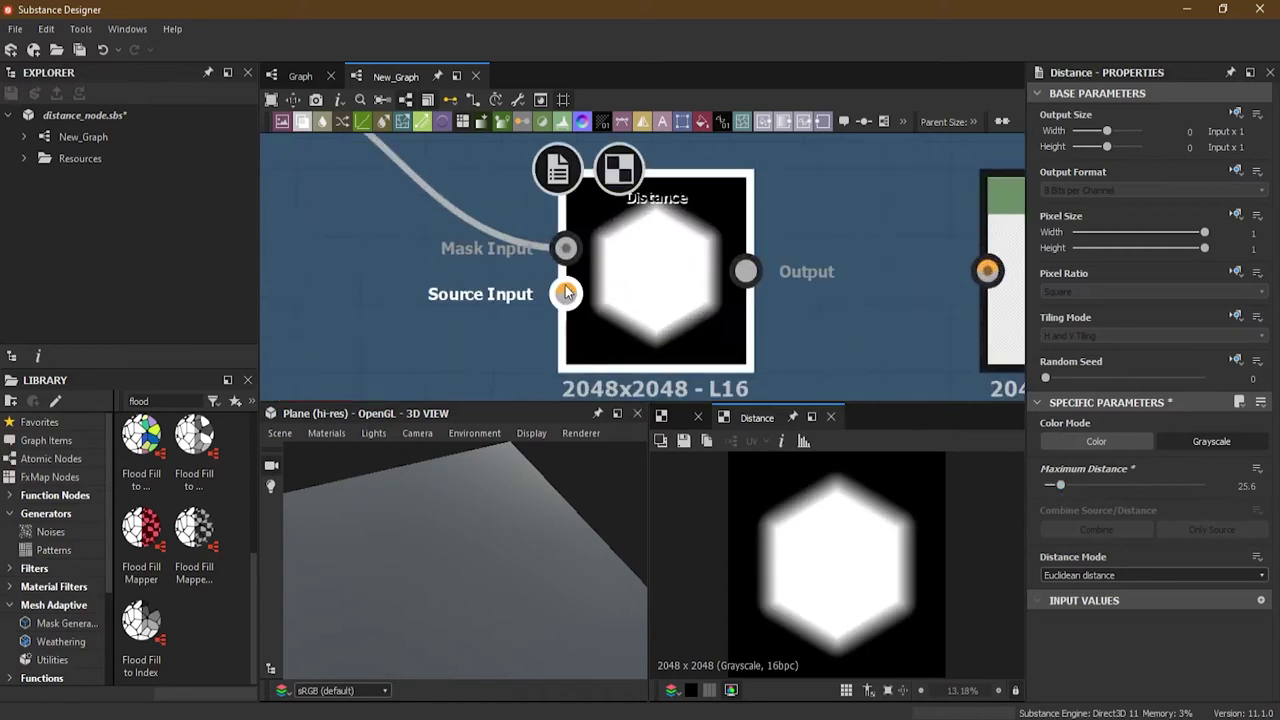
pyautogui.scroll(-3, 693, 316)
pyautogui.scroll(-1, 693, 316)
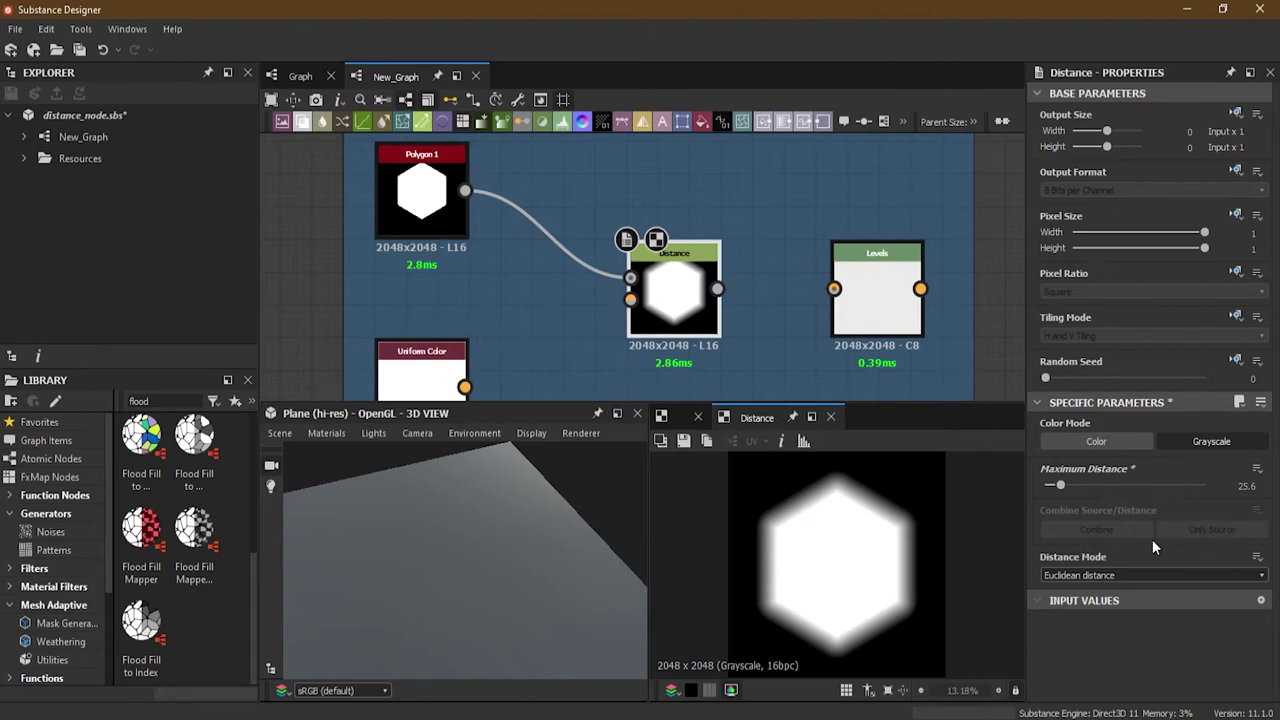
pyautogui.scroll(3, 672, 305)
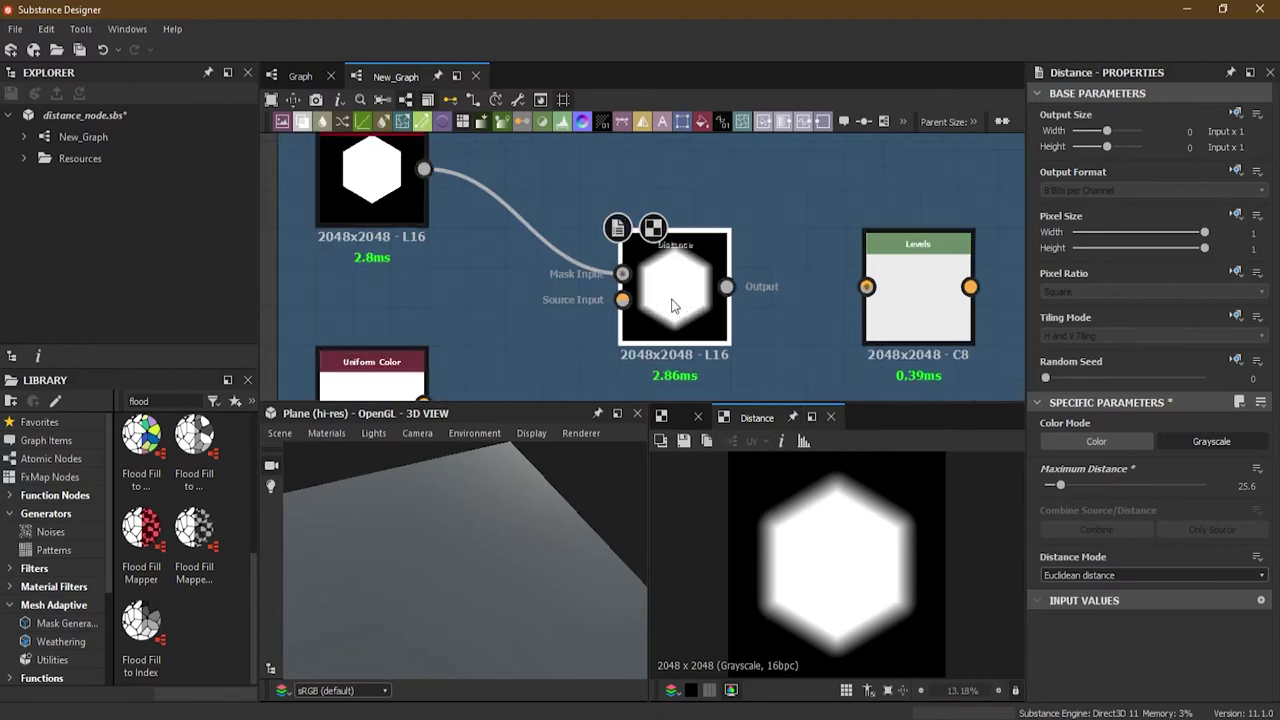
pyautogui.scroll(-3, 672, 305)
pyautogui.scroll(1, 881, 516)
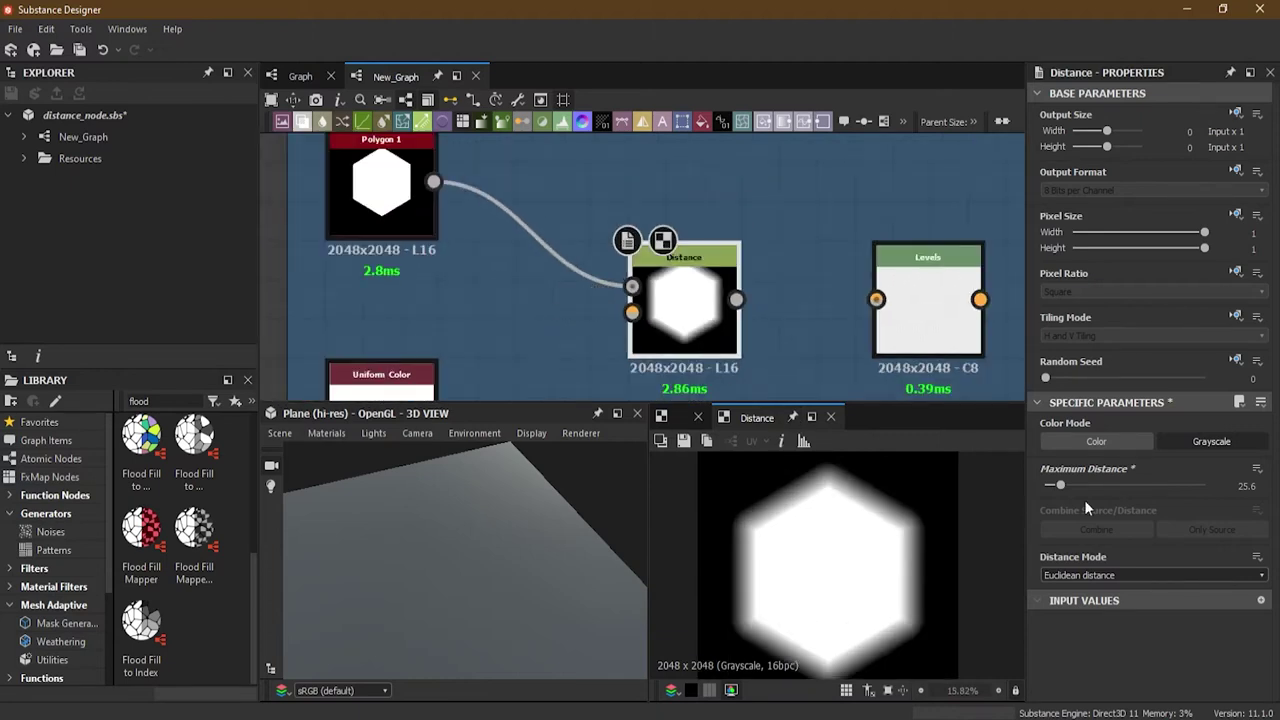
pyautogui.moveTo(1072, 488)
pyautogui.mouseDown()
pyautogui.moveTo(1133, 487)
pyautogui.moveTo(1050, 485)
pyautogui.moveTo(1062, 487)
pyautogui.mouseUp()
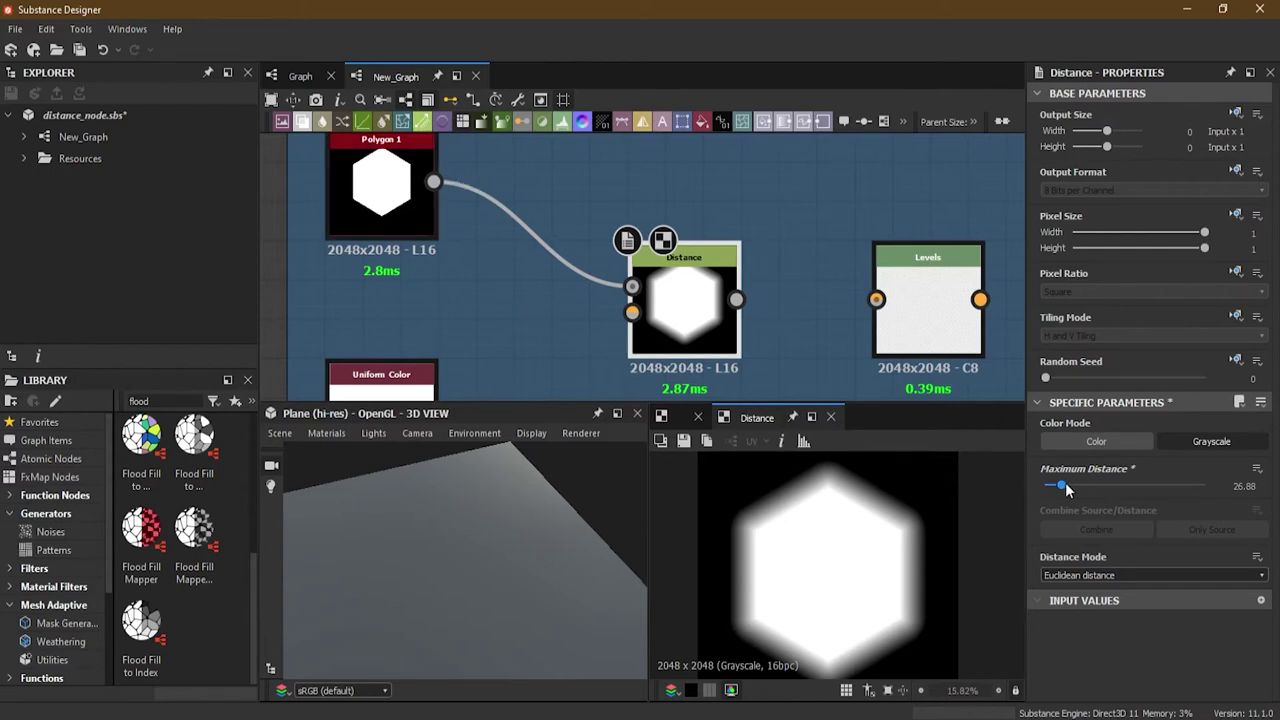
pyautogui.moveTo(1065, 482)
pyautogui.mouseDown()
pyautogui.moveTo(1052, 490)
pyautogui.moveTo(1065, 486)
pyautogui.mouseUp()
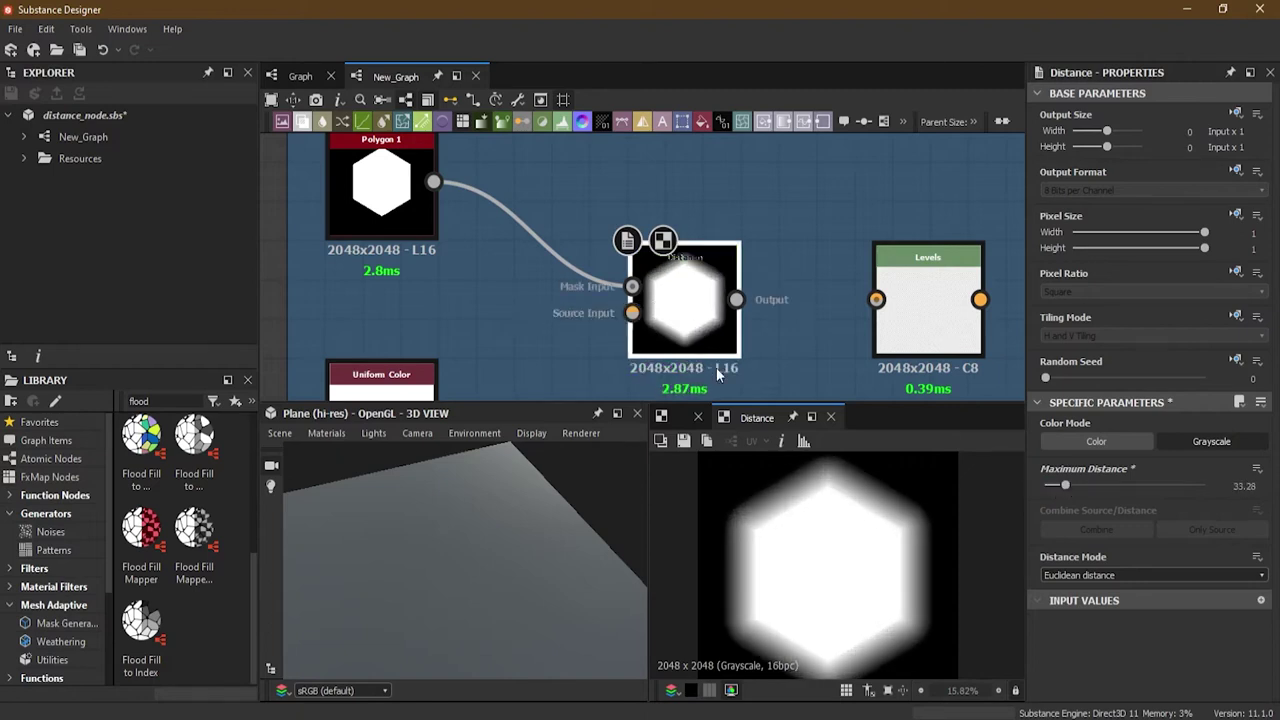
pyautogui.moveTo(1065, 486); pyautogui.dragTo(1062, 487)
pyautogui.scroll(-1, 758, 531)
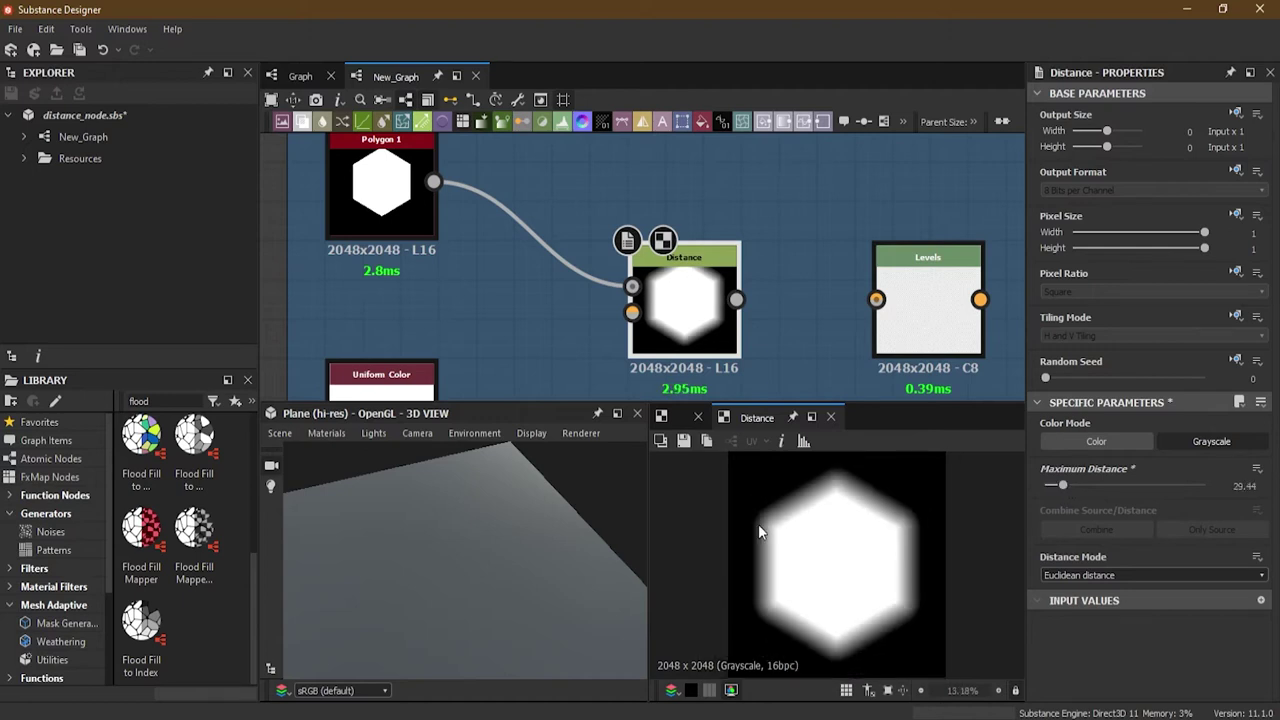
# Change the Distance node's distance mode to Manhattan distance and inspect the hexagon's edge up close
pyautogui.click(1120, 575)
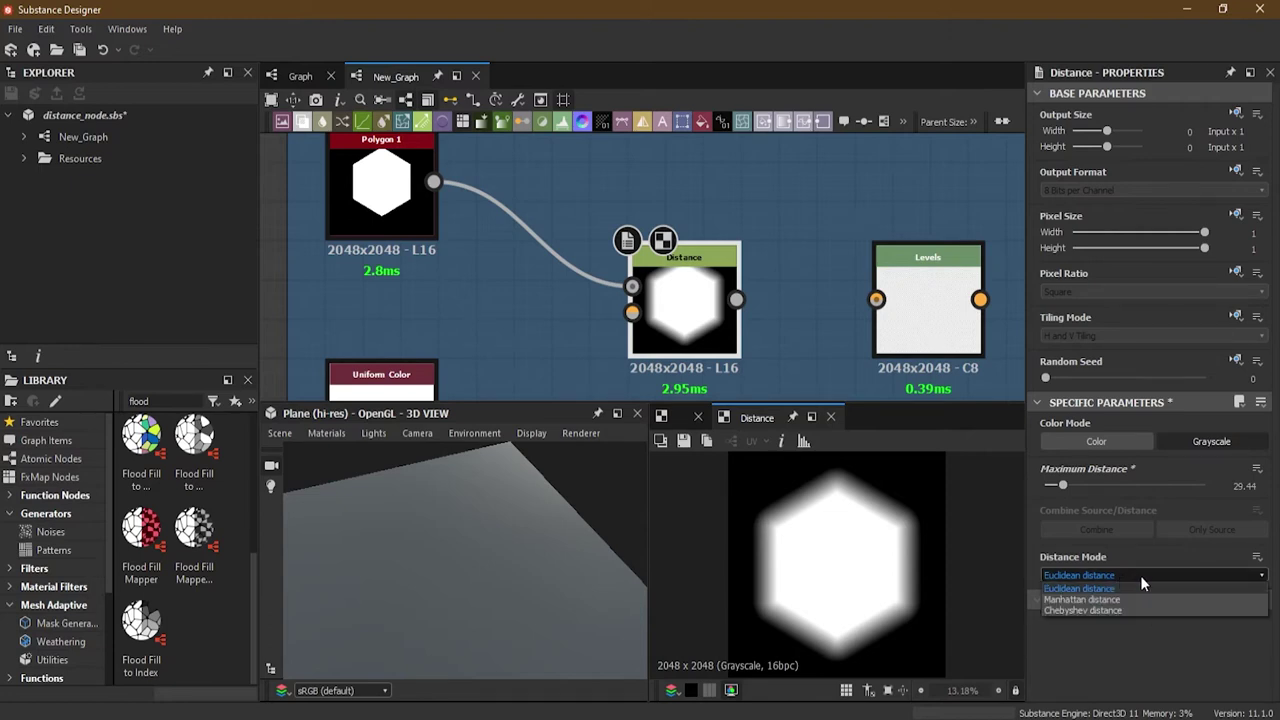
pyautogui.click(1116, 600)
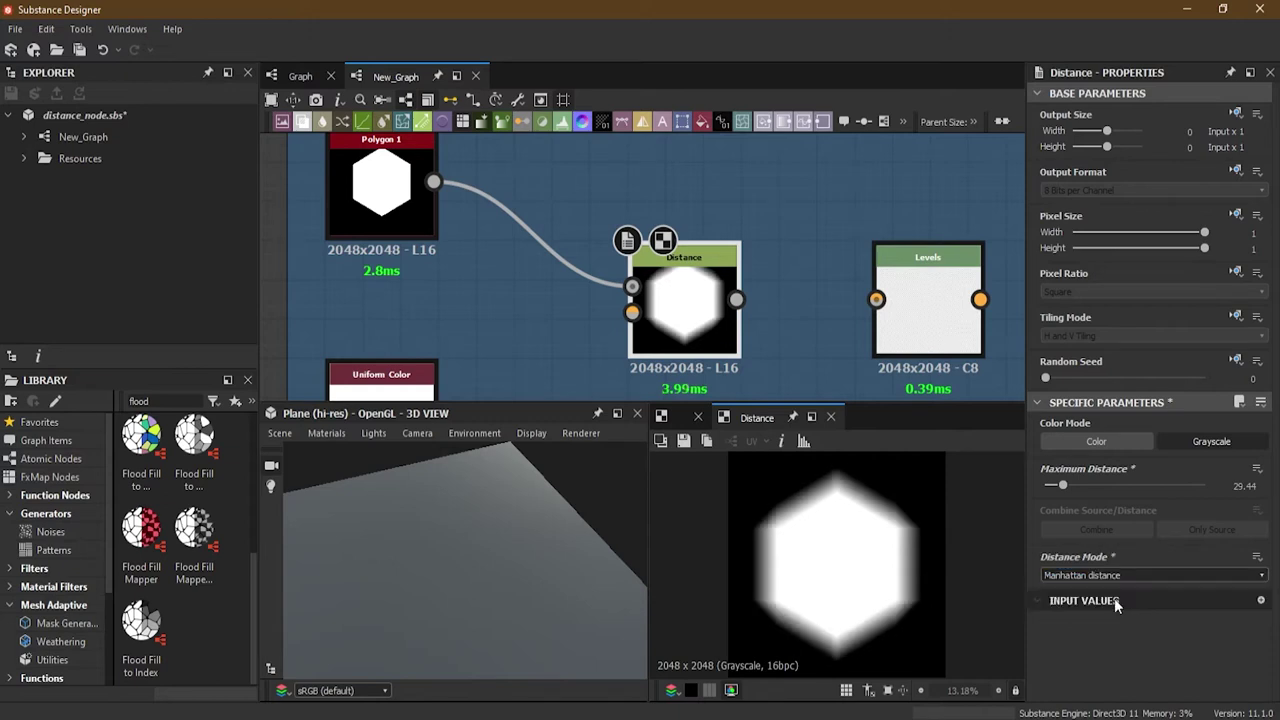
pyautogui.scroll(3, 797, 508)
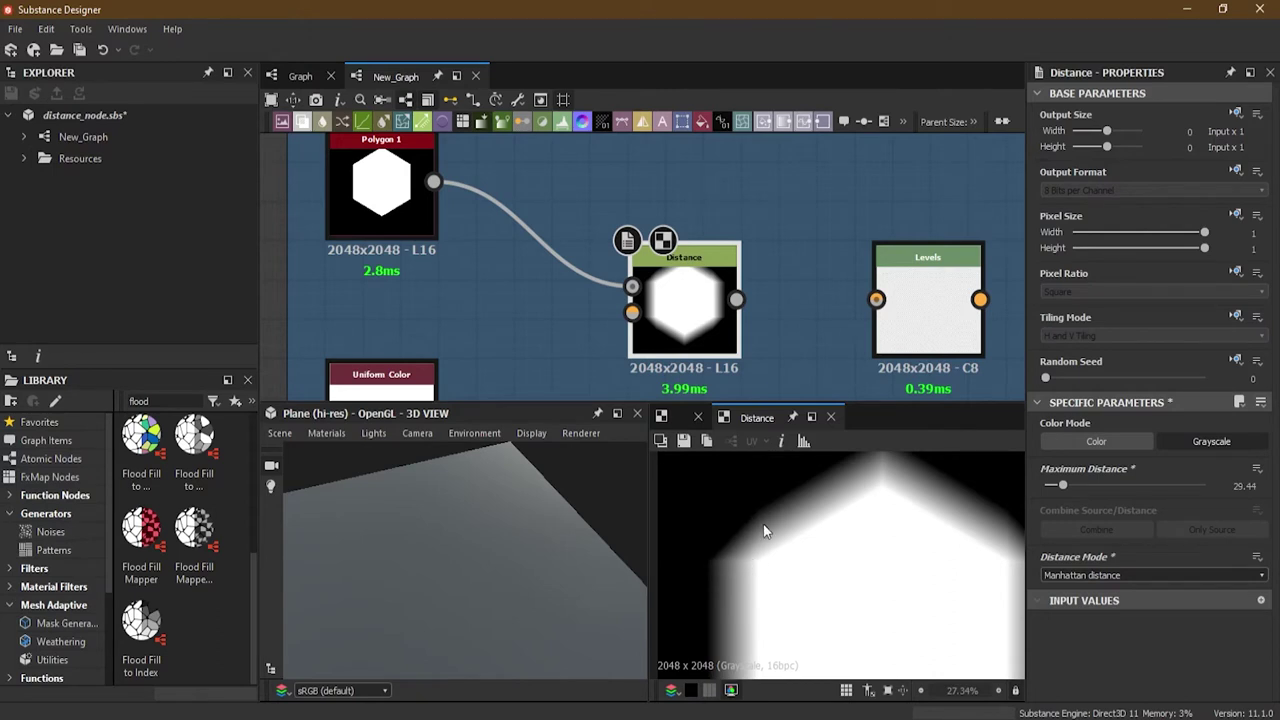
# Switch the distance mode to Chebyshev distance and inspect the falloff at the hexagon's corner
pyautogui.click(1090, 576)
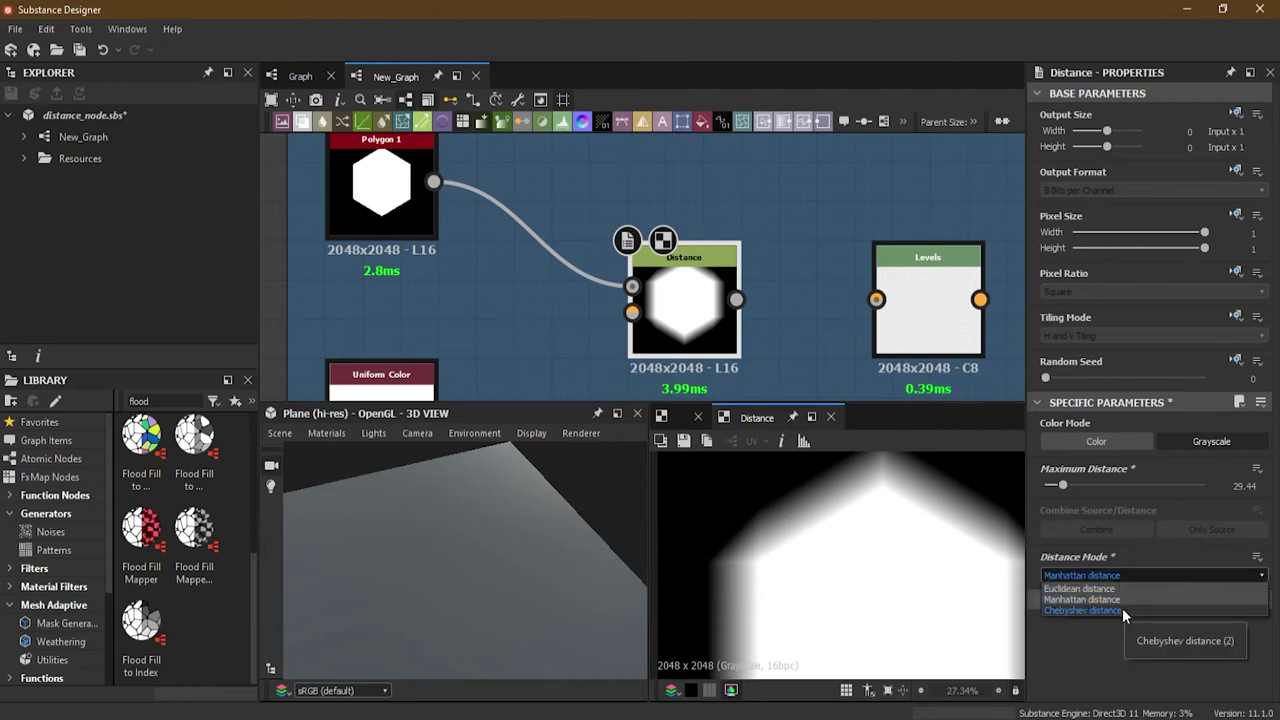
pyautogui.click(1122, 608)
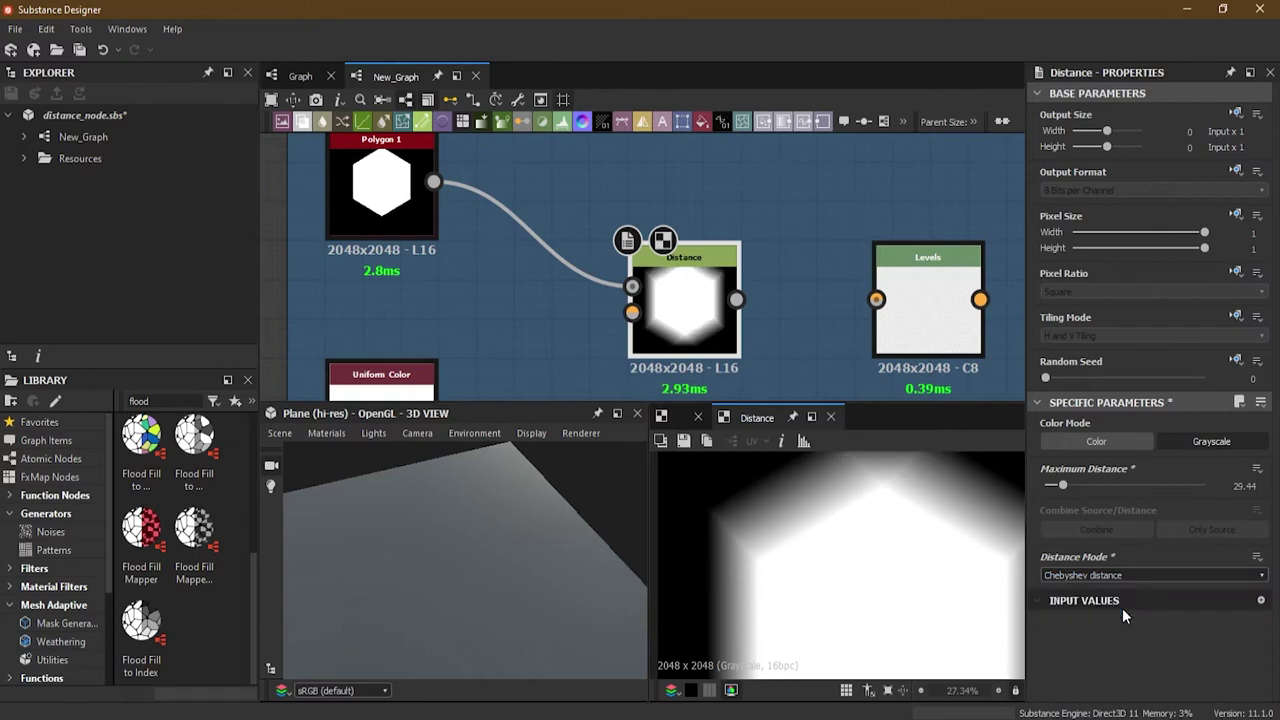
pyautogui.scroll(-4, 817, 584)
pyautogui.scroll(5, 810, 560)
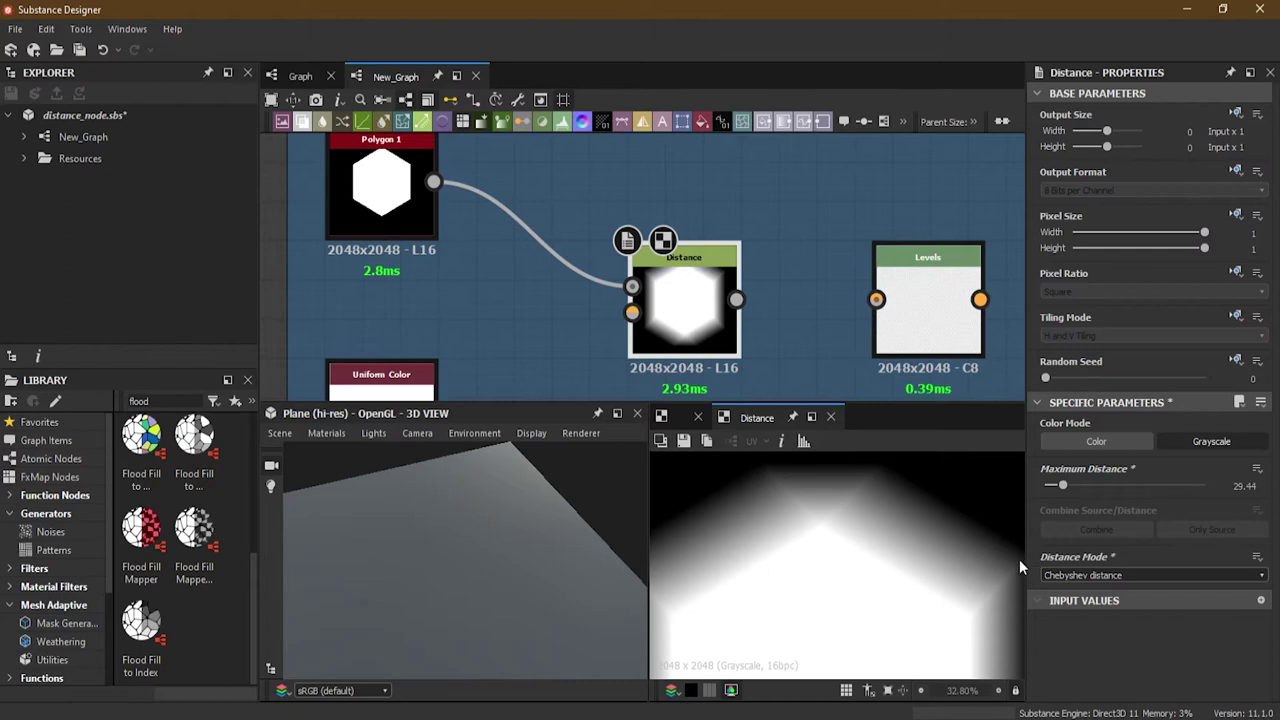
# Return the Distance node's distance mode to Euclidean distance and check the whole hexagon
pyautogui.click(1105, 575)
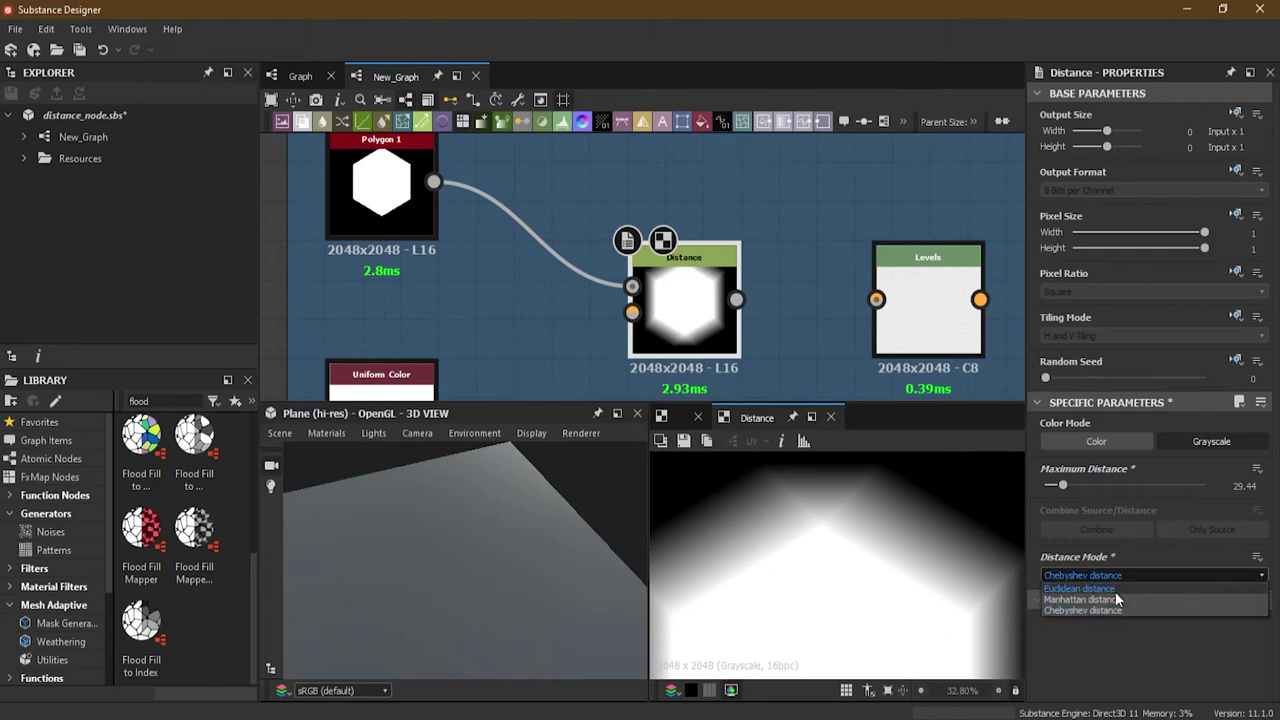
pyautogui.click(1139, 589)
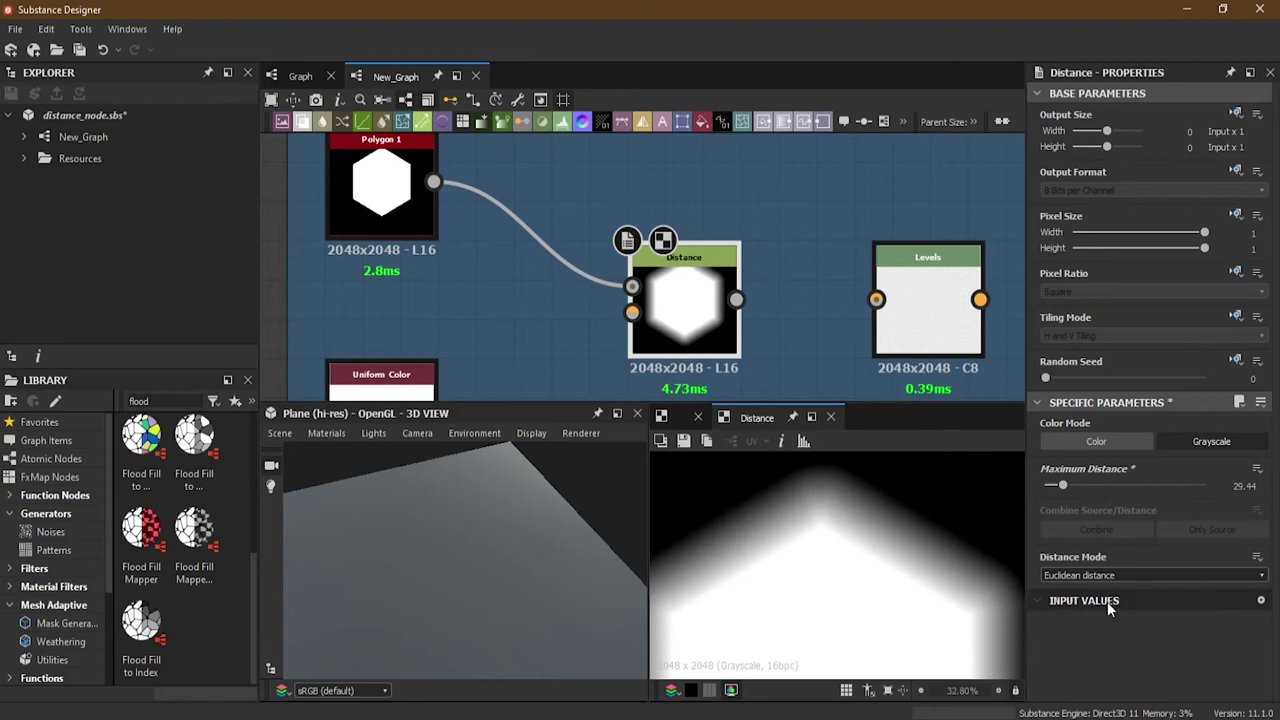
pyautogui.scroll(-2, 800, 552)
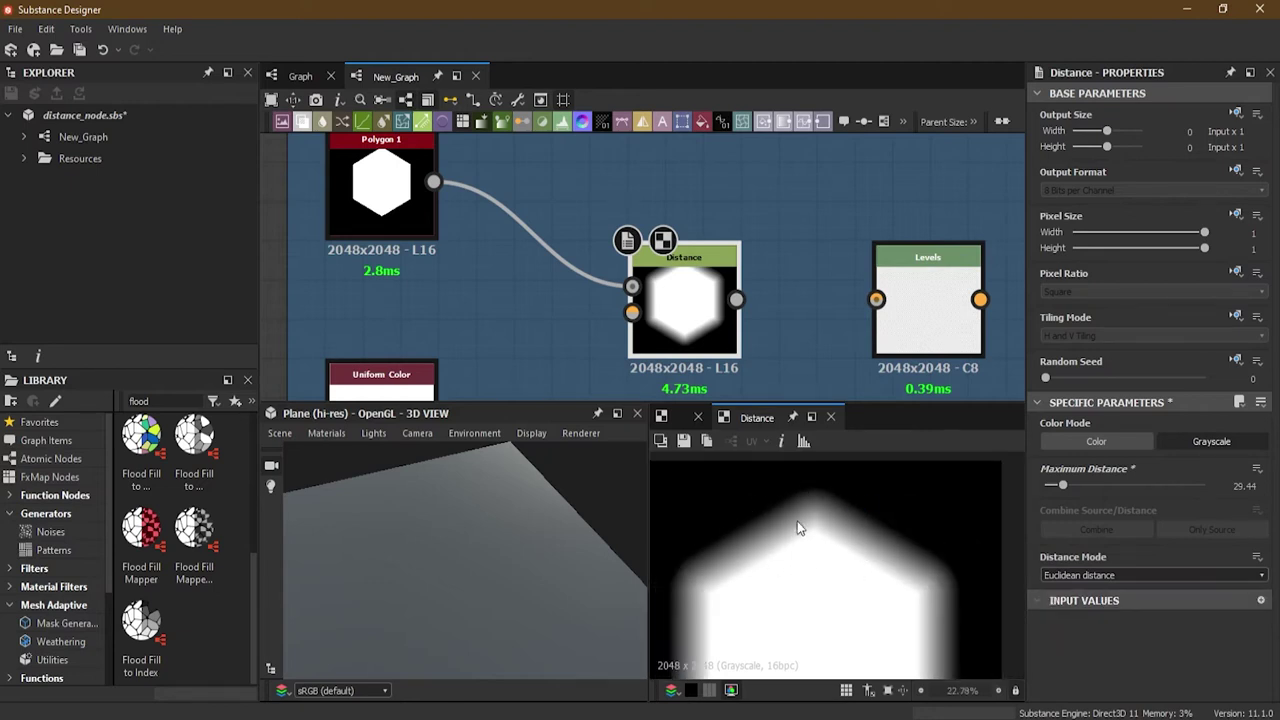
pyautogui.scroll(-3, 825, 520)
# Connect the Uniform Color output to the Distance node's Source Input
pyautogui.moveTo(474, 342); pyautogui.dragTo(514, 251, button='middle')
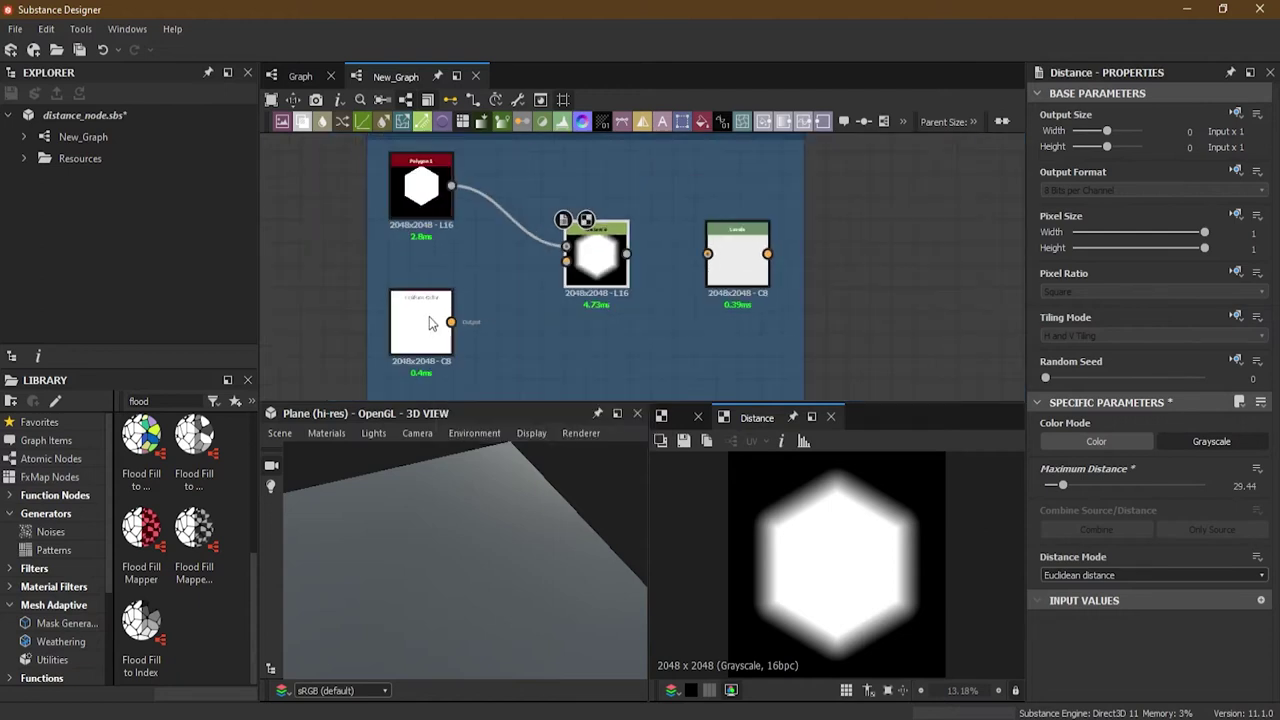
pyautogui.click(430, 318)
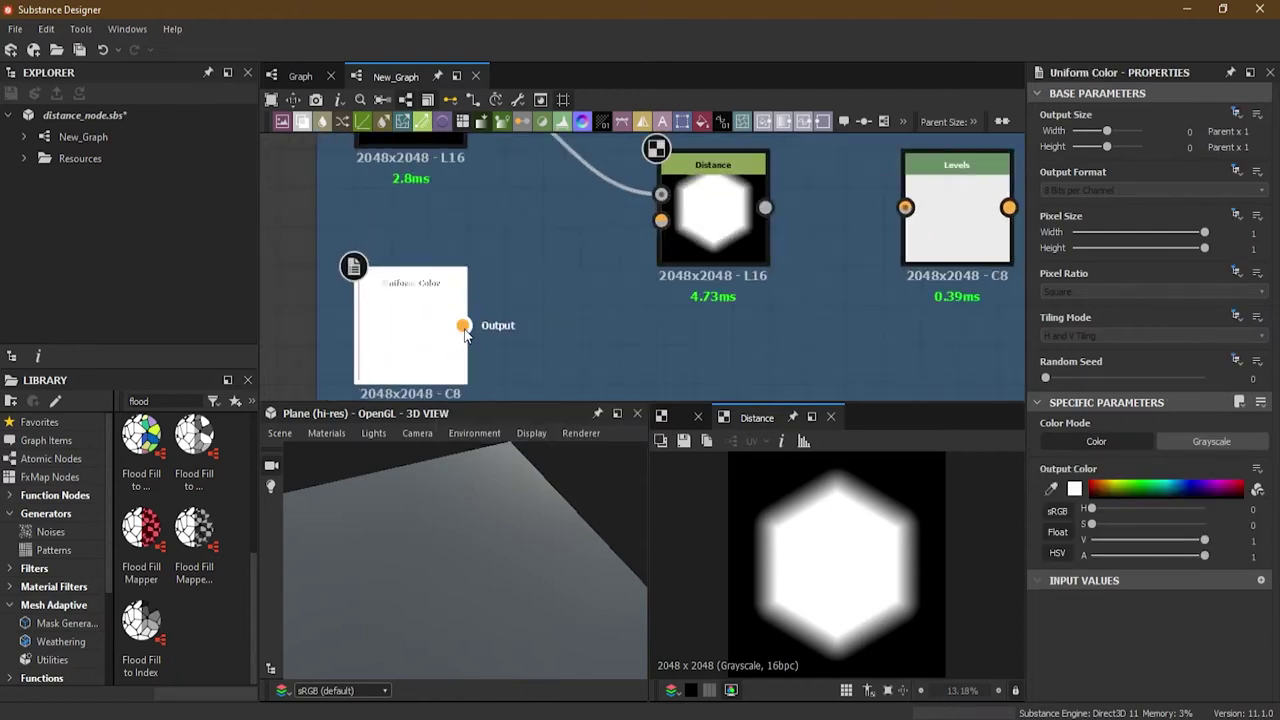
pyautogui.moveTo(463, 325); pyautogui.dragTo(660, 220)
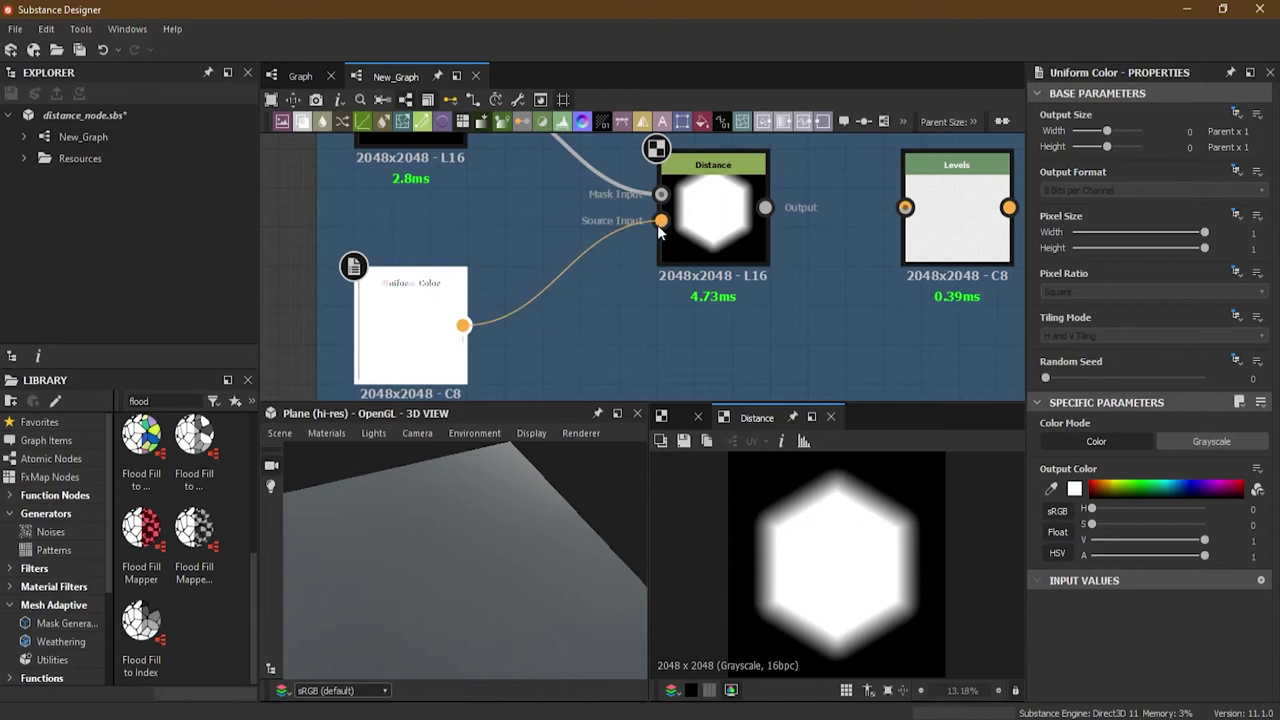
# Set the Distance node's maximum distance to 23.04 and review its two connected input nodes
pyautogui.click(702, 224)
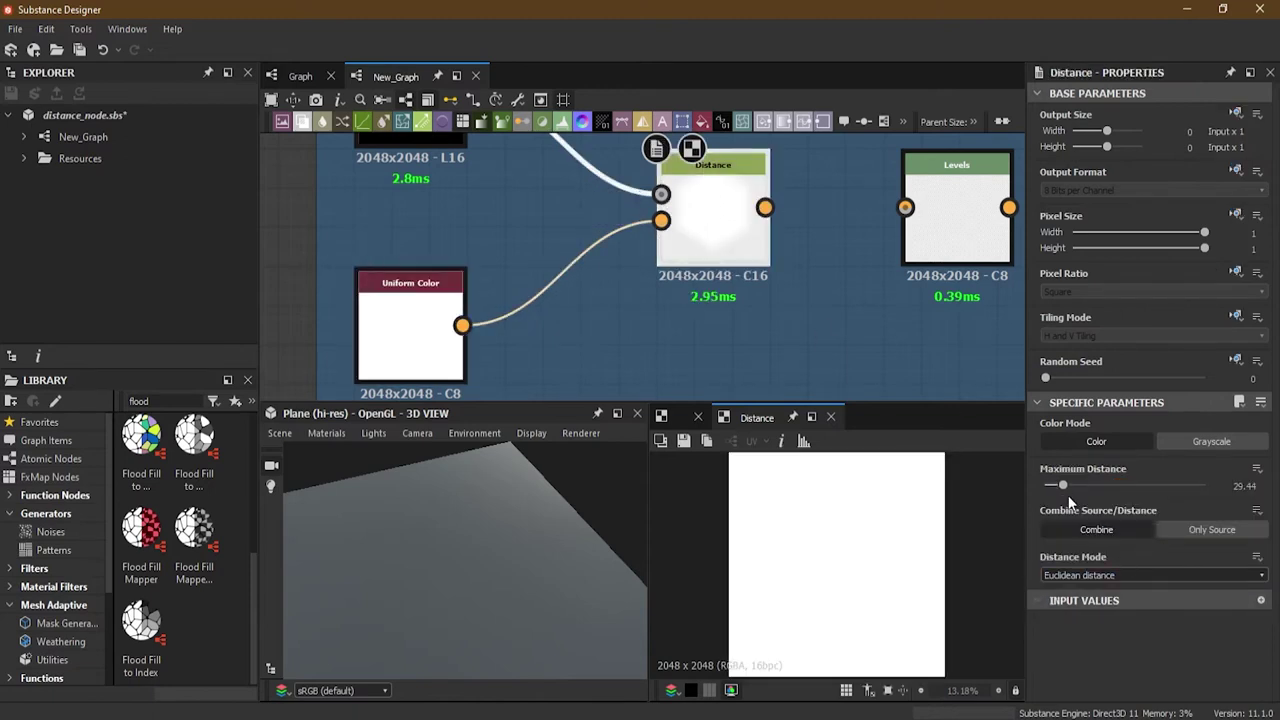
pyautogui.moveTo(1063, 485)
pyautogui.mouseDown()
pyautogui.moveTo(1164, 495)
pyautogui.moveTo(1057, 498)
pyautogui.moveTo(1062, 508)
pyautogui.mouseUp()
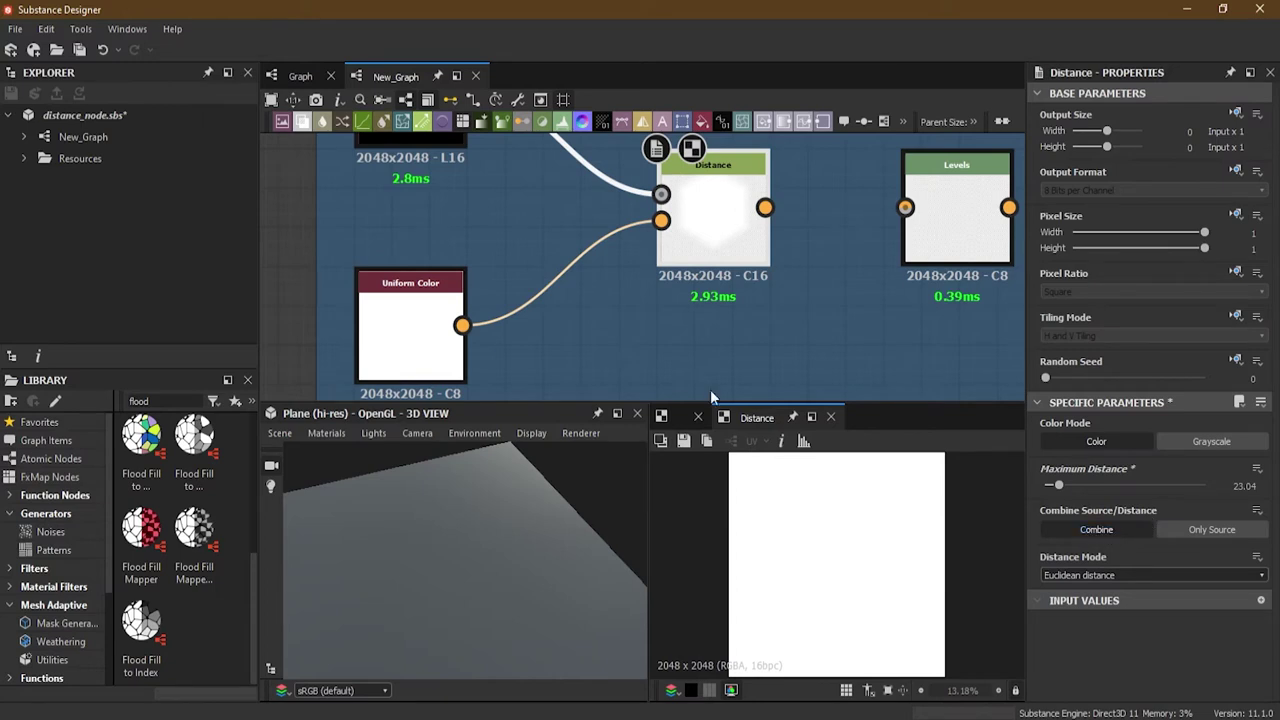
pyautogui.moveTo(450, 294); pyautogui.dragTo(556, 407, button='middle')
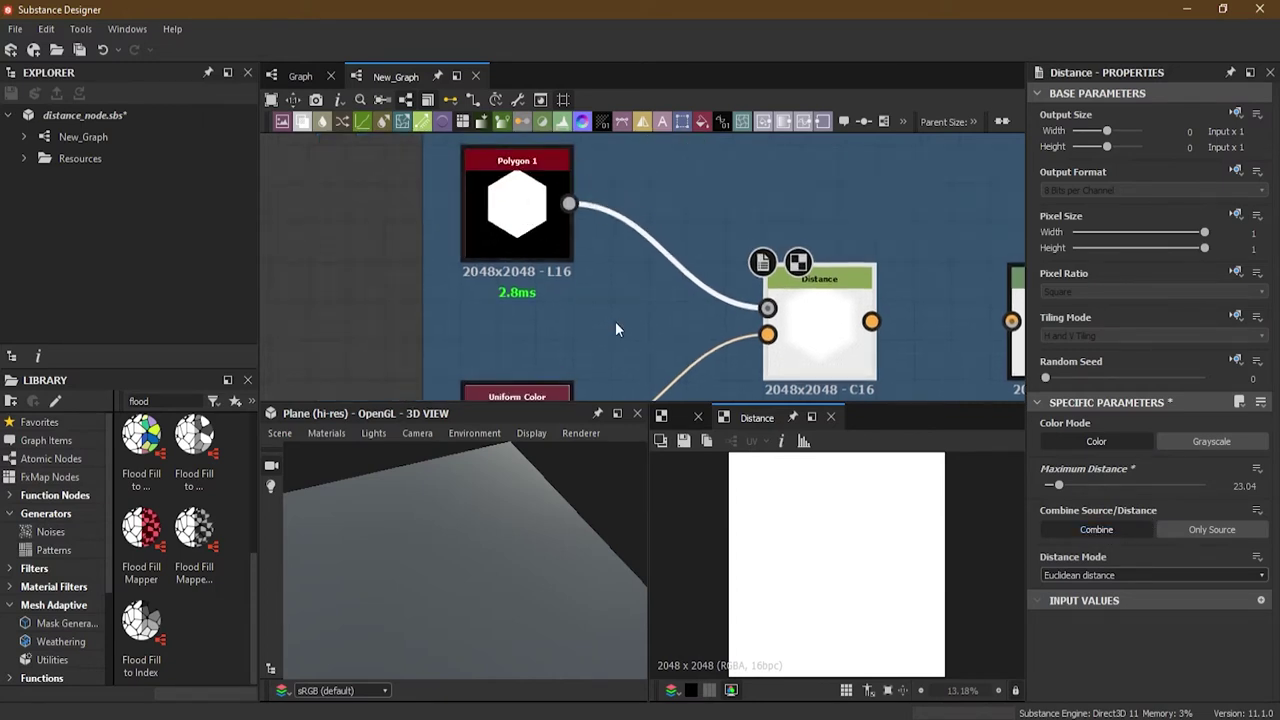
pyautogui.moveTo(611, 332); pyautogui.dragTo(555, 214, button='middle')
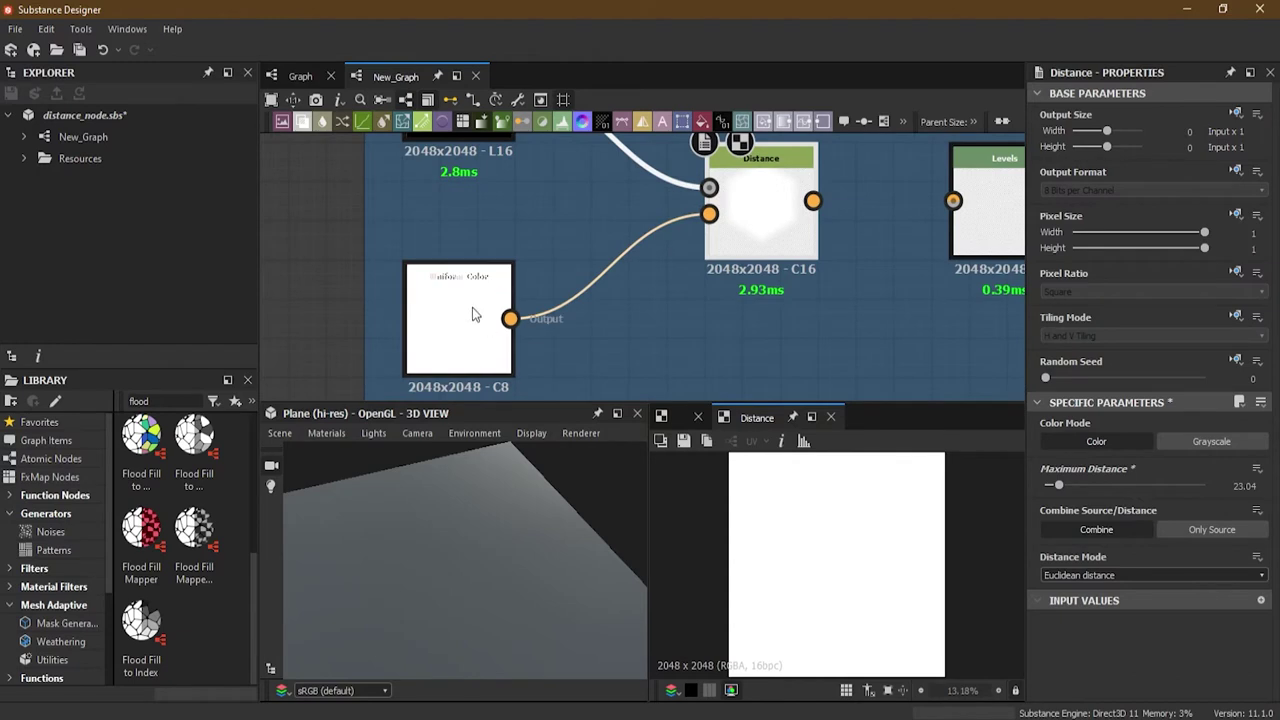
pyautogui.scroll(-2, 752, 496)
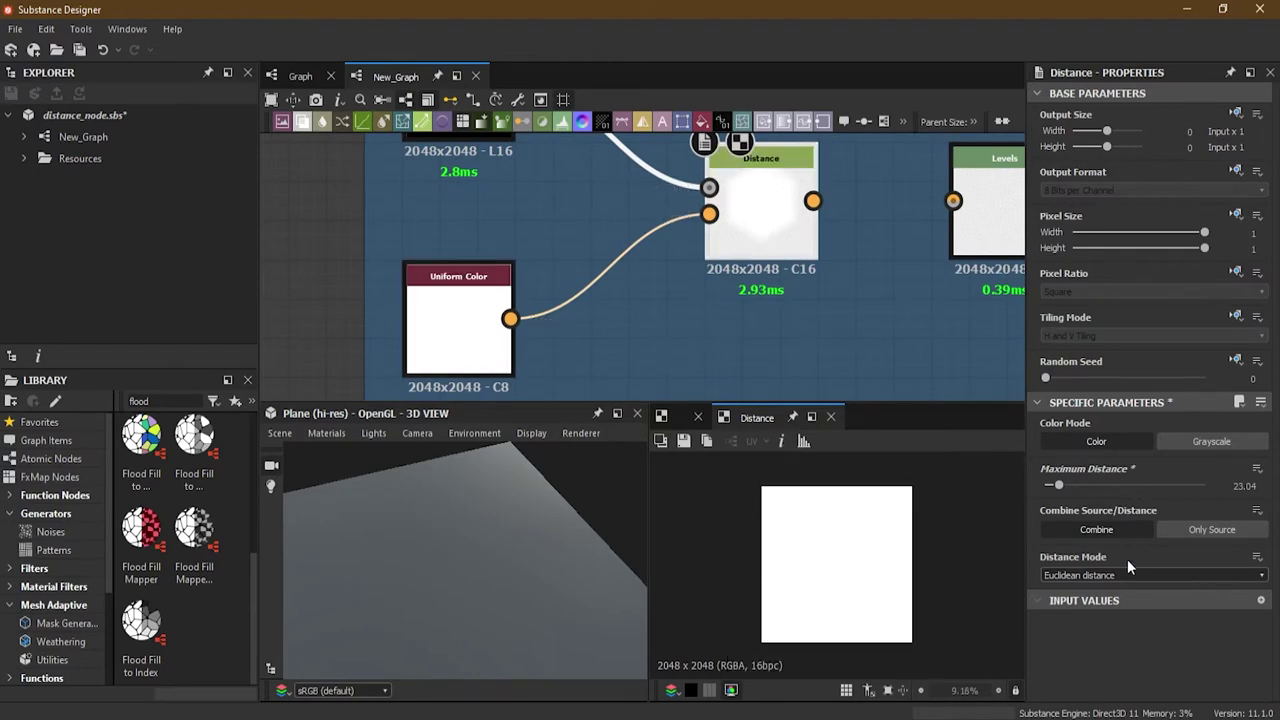
# Set the Distance node's Combine Source/Distance option to Only Source and its maximum distance to 38.4
pyautogui.click(1191, 530)
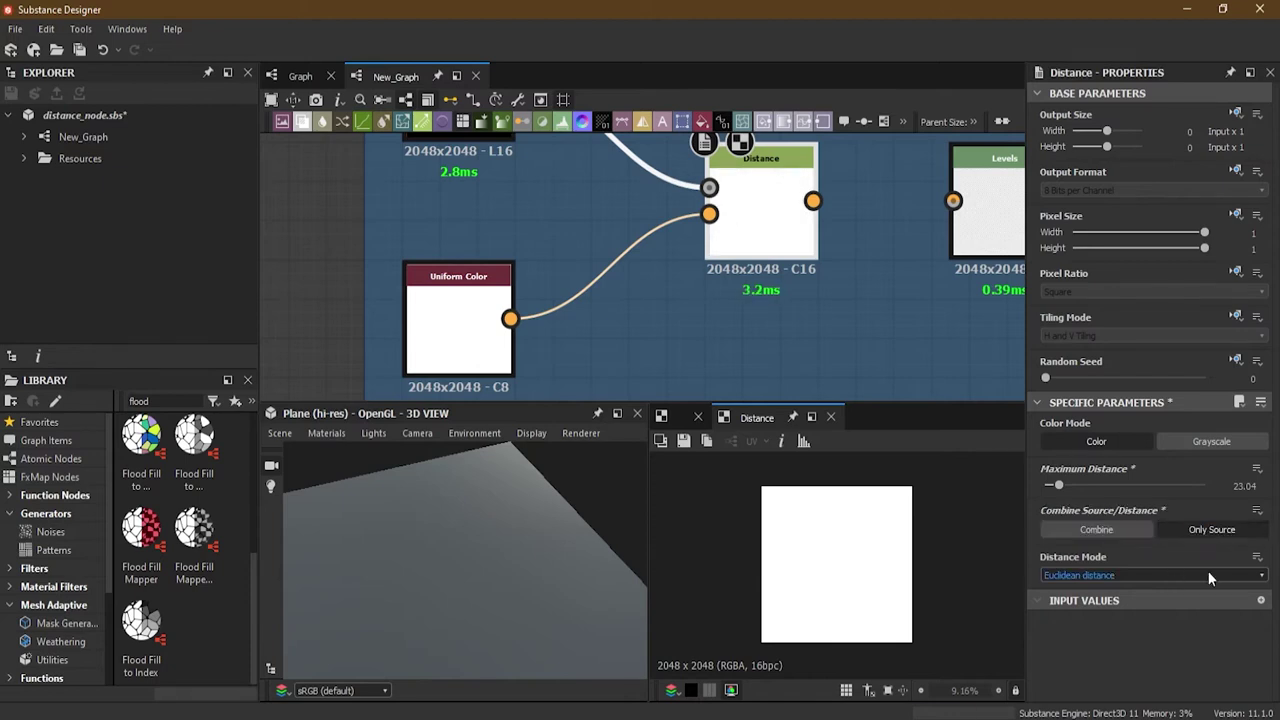
pyautogui.moveTo(526, 204); pyautogui.dragTo(577, 381, button='middle')
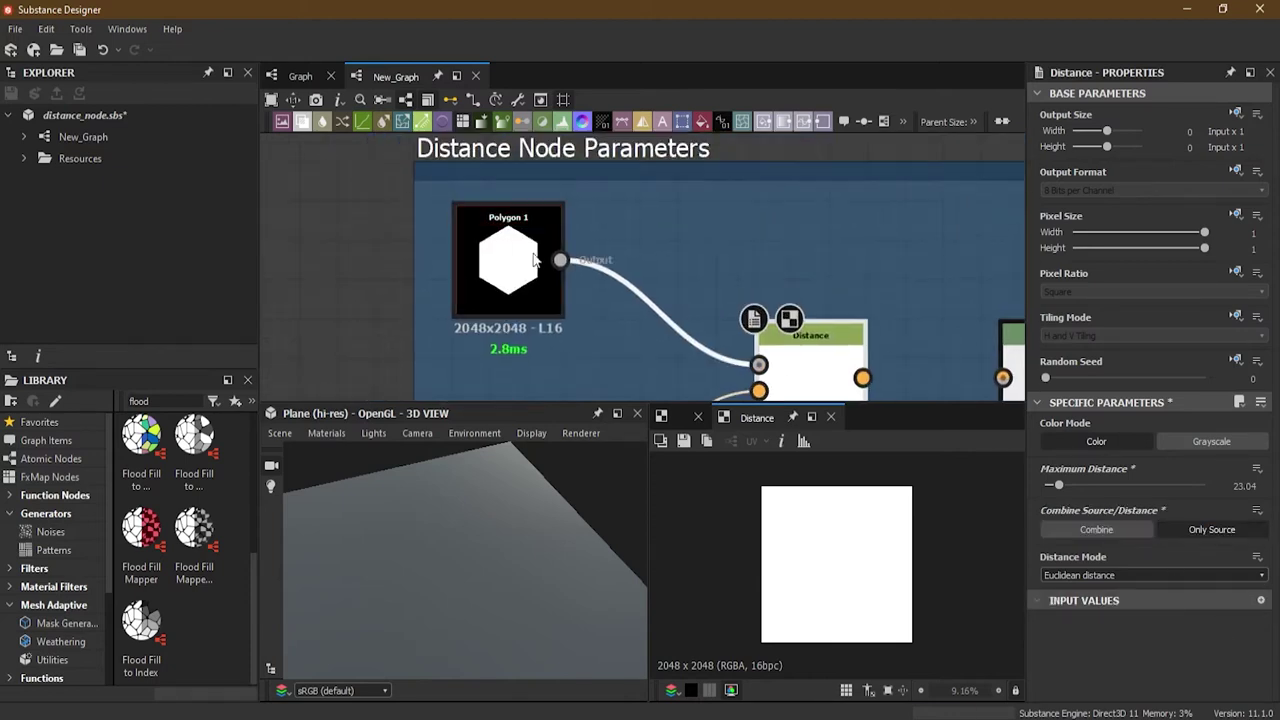
pyautogui.moveTo(782, 380); pyautogui.dragTo(672, 241, button='middle')
pyautogui.moveTo(1058, 486)
pyautogui.mouseDown()
pyautogui.moveTo(1043, 487)
pyautogui.moveTo(1068, 486)
pyautogui.mouseUp()
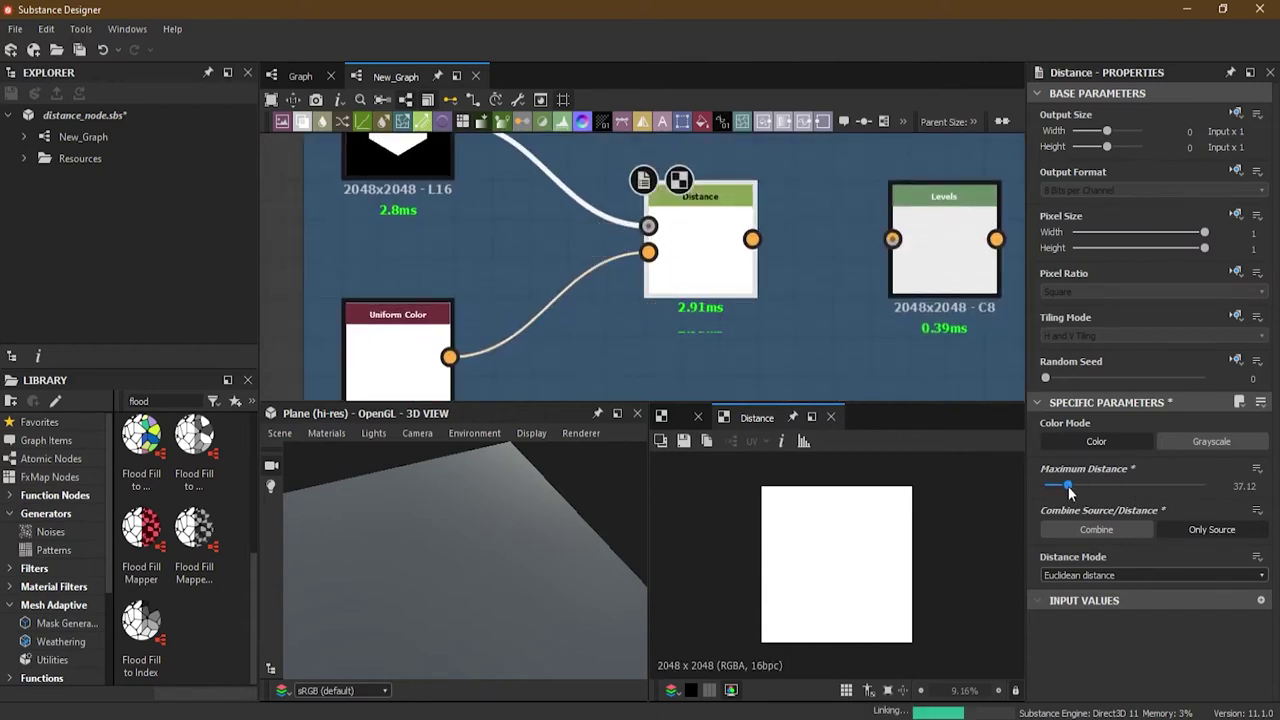
# Switch the Distance node's color mode to Grayscale and open the Uniform Color node's properties
pyautogui.click(1188, 444)
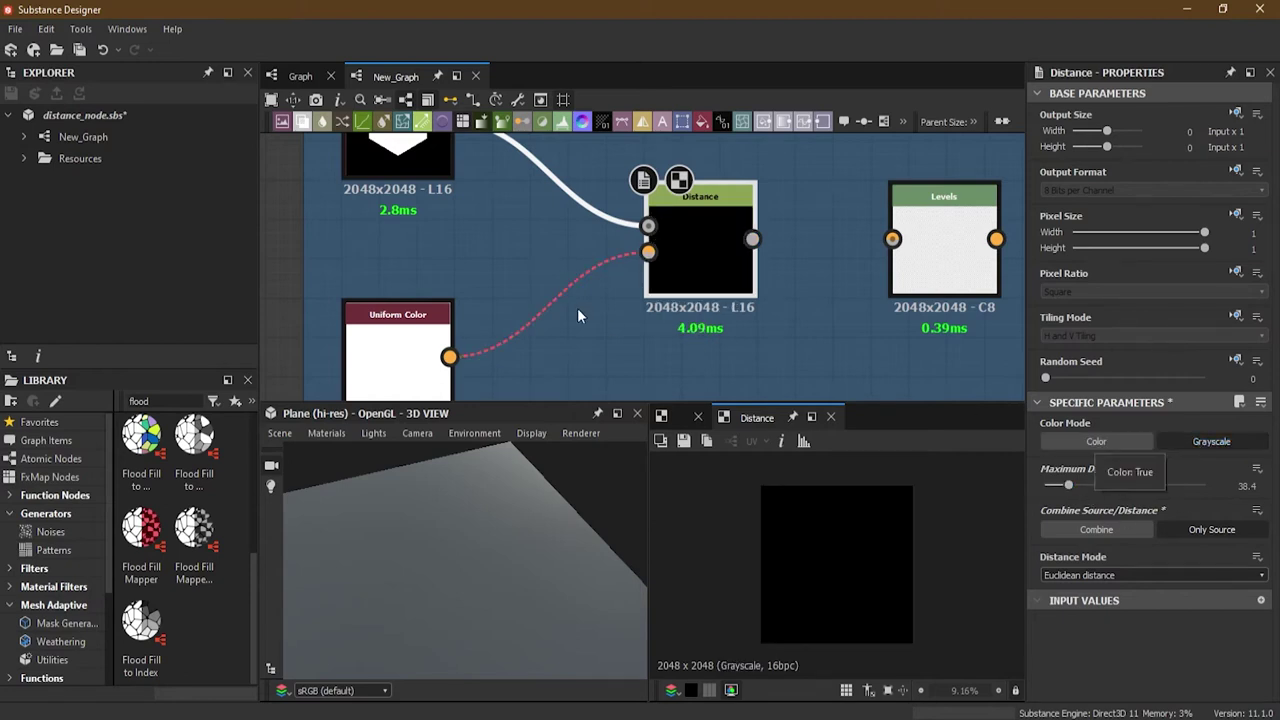
pyautogui.moveTo(577, 308); pyautogui.dragTo(628, 314, button='middle')
pyautogui.scroll(1, 568, 314)
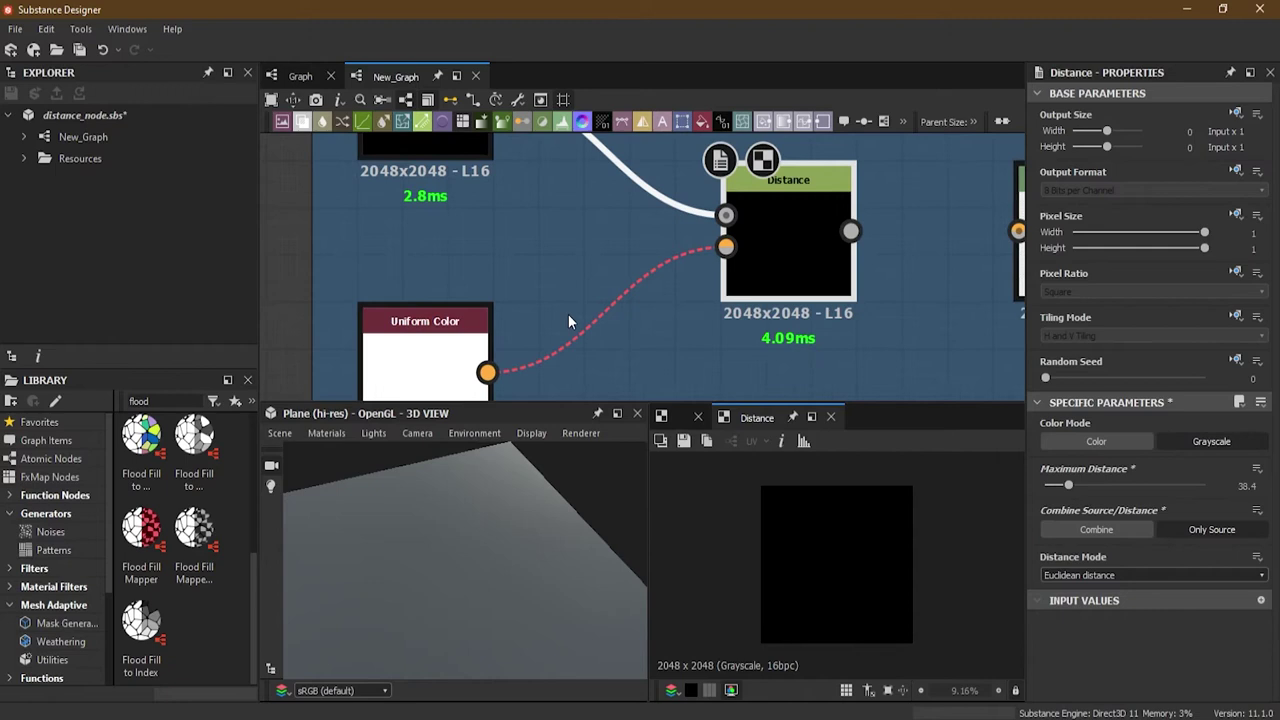
pyautogui.click(418, 346)
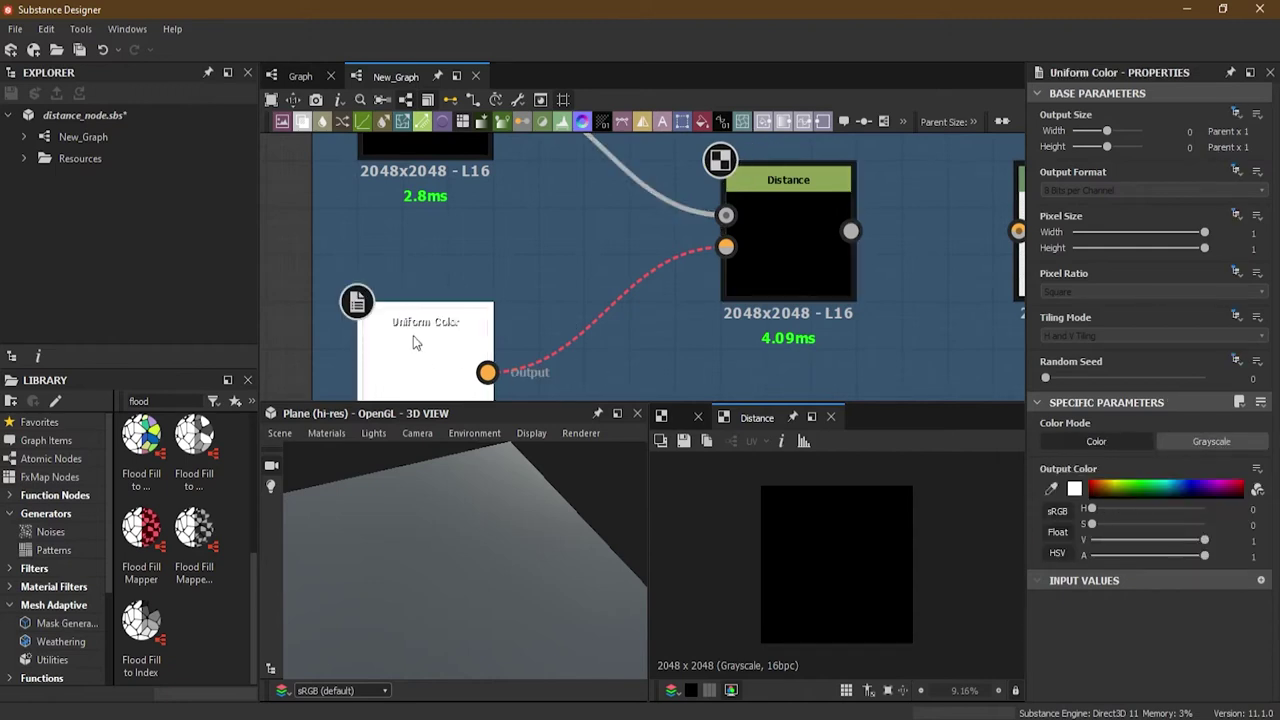
# Set the Uniform Color node's color mode to Grayscale, and the Distance node to Combine with a maximum distance of 37.12
pyautogui.click(1218, 446)
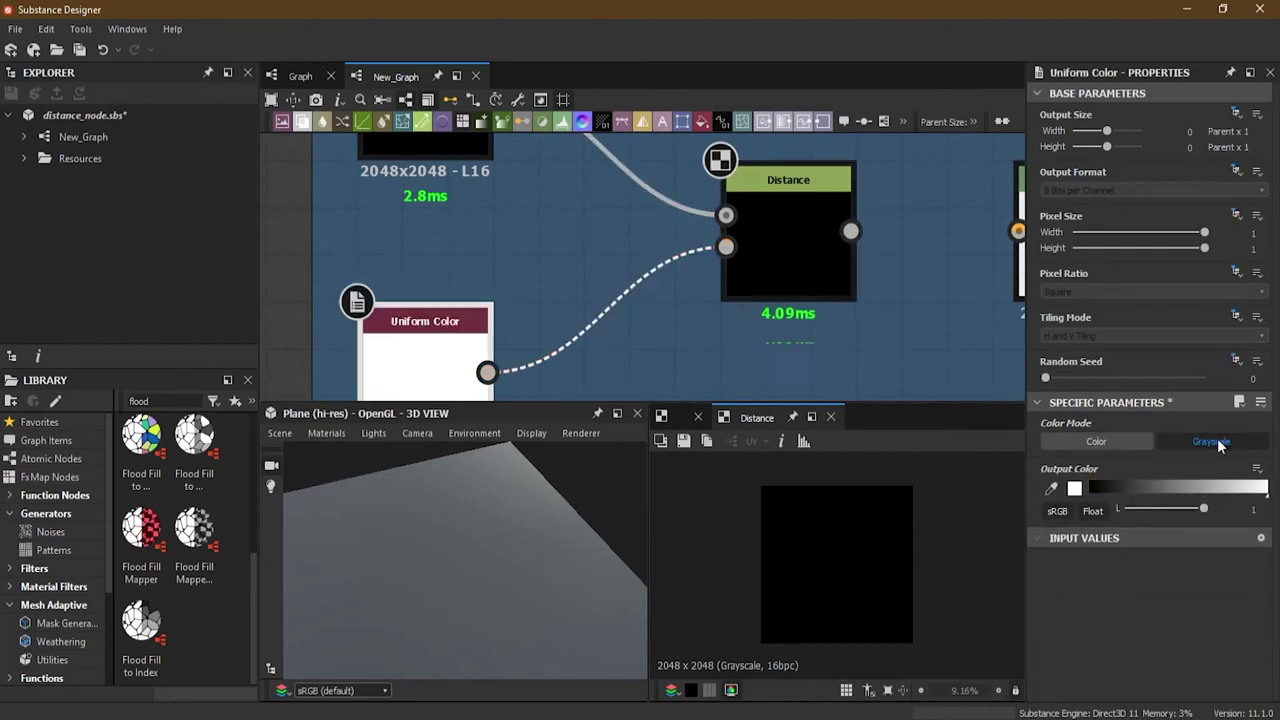
pyautogui.click(792, 235)
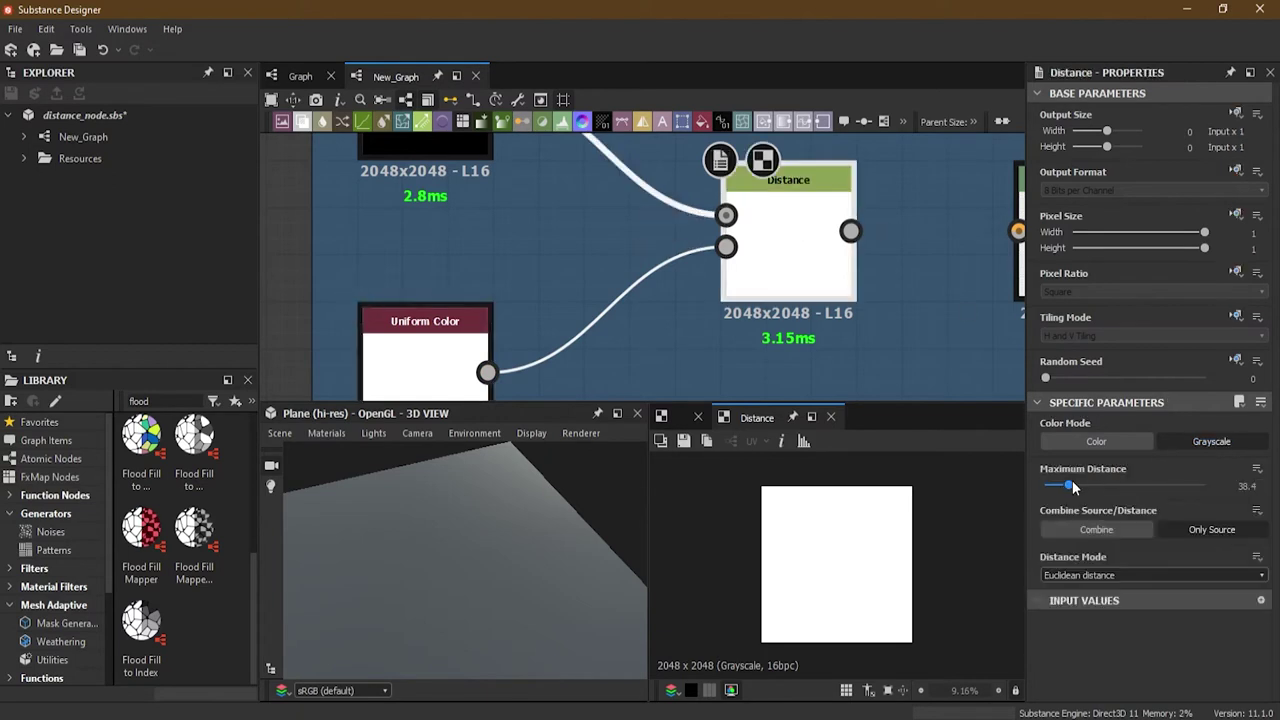
pyautogui.moveTo(1068, 484); pyautogui.dragTo(1044, 481)
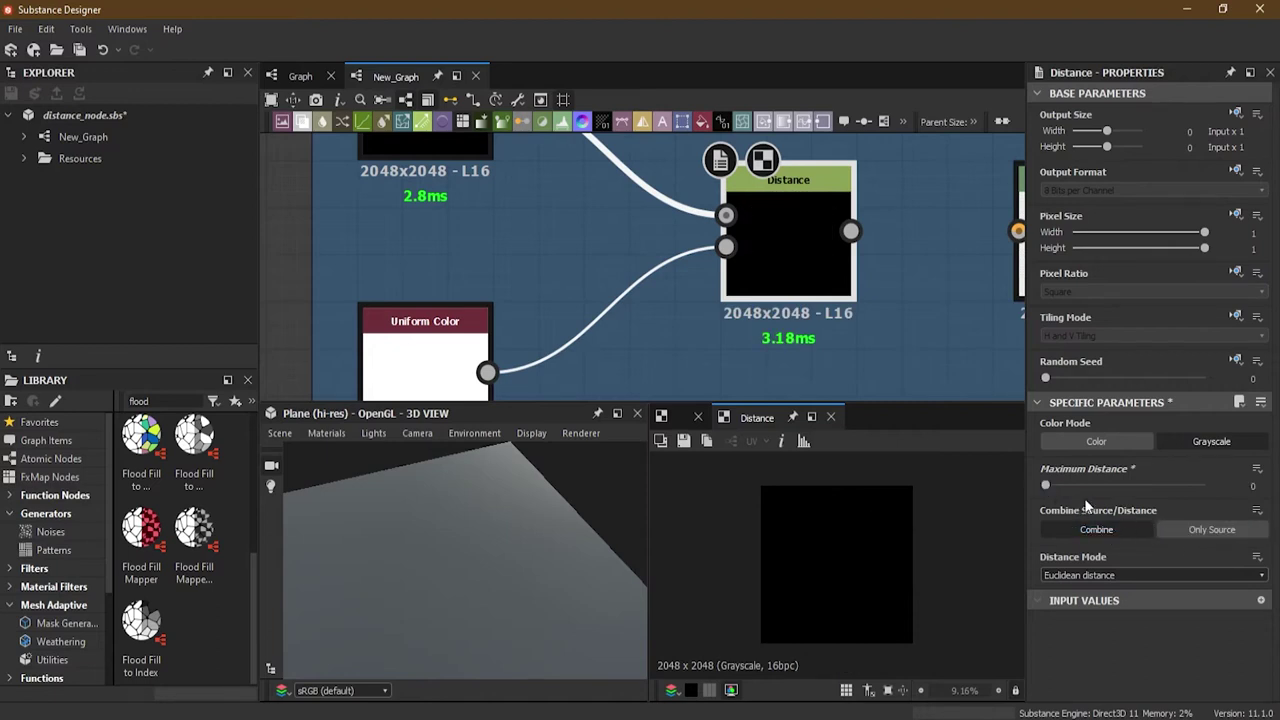
pyautogui.moveTo(1045, 484)
pyautogui.mouseDown()
pyautogui.moveTo(1103, 483)
pyautogui.moveTo(1062, 485)
pyautogui.mouseUp()
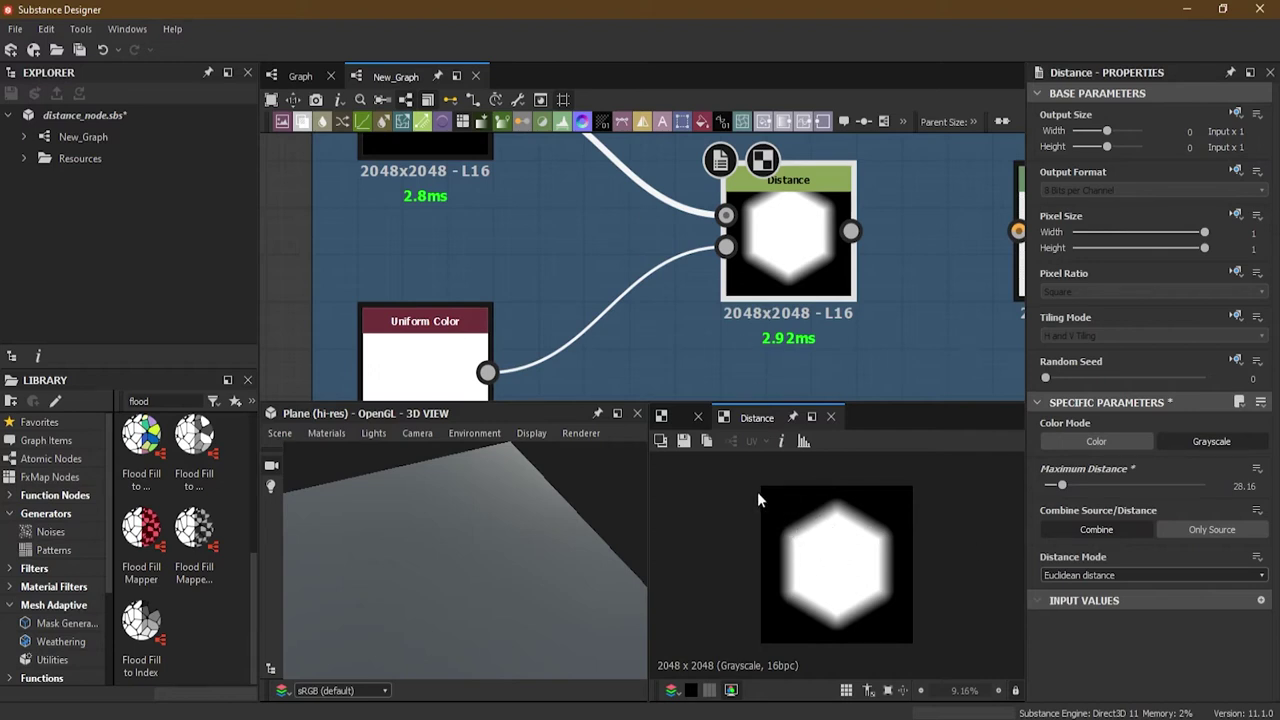
pyautogui.moveTo(1064, 485)
pyautogui.mouseDown()
pyautogui.moveTo(1079, 486)
pyautogui.moveTo(1068, 487)
pyautogui.mouseUp()
# Delete the Uniform Color node feeding the Distance node's Source Input
pyautogui.moveTo(571, 344); pyautogui.dragTo(553, 321, button='middle')
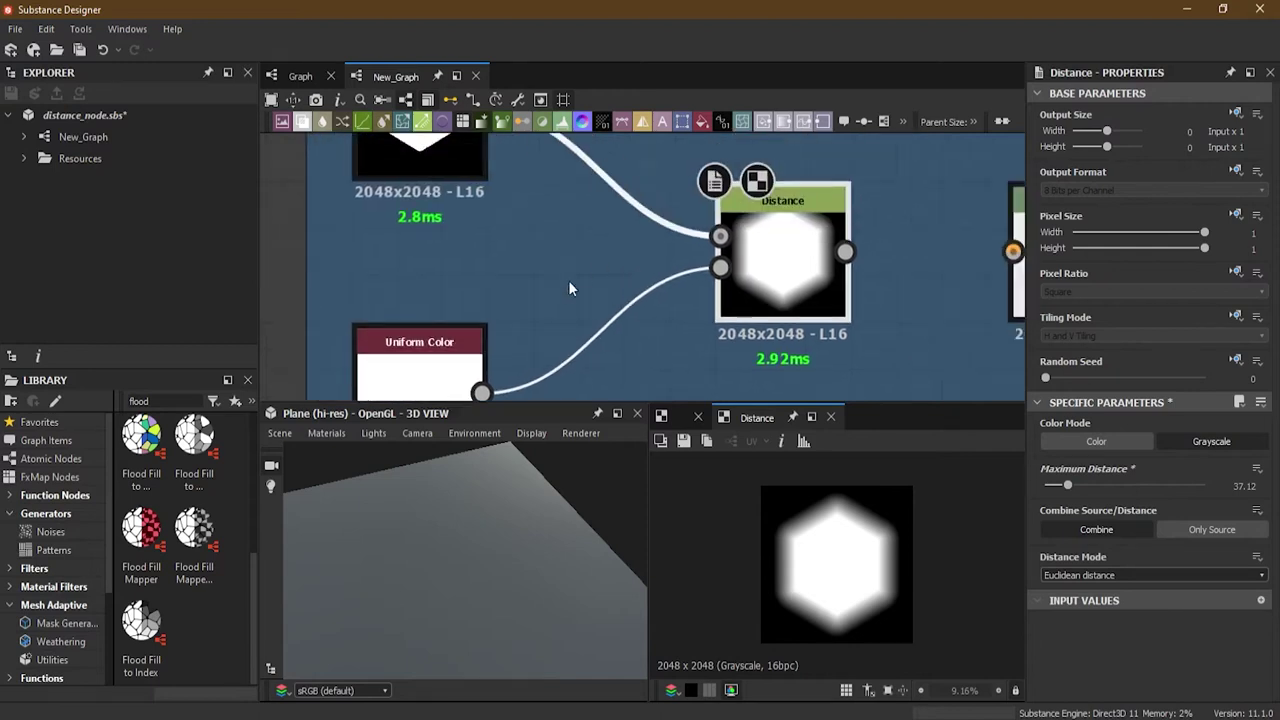
pyautogui.moveTo(441, 350); pyautogui.dragTo(441, 264, button='middle')
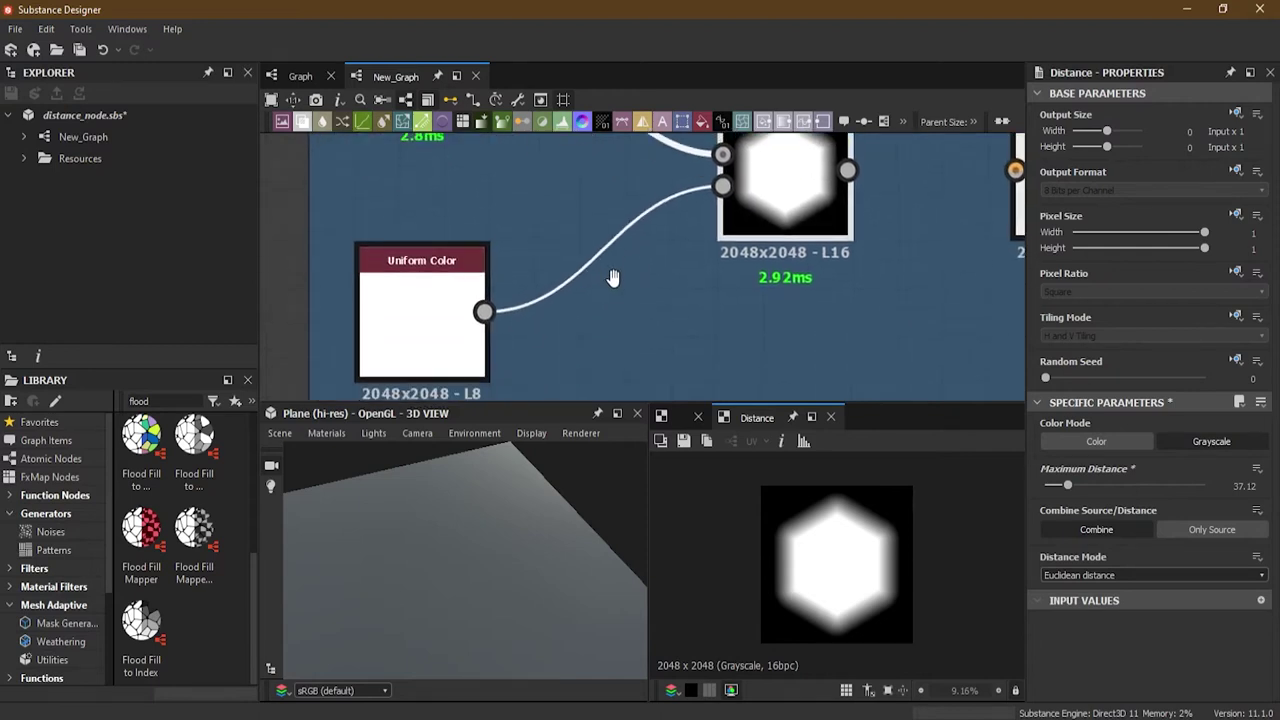
pyautogui.scroll(-2, 624, 290)
pyautogui.moveTo(624, 290); pyautogui.dragTo(663, 268, button='middle')
pyautogui.scroll(-2, 593, 262)
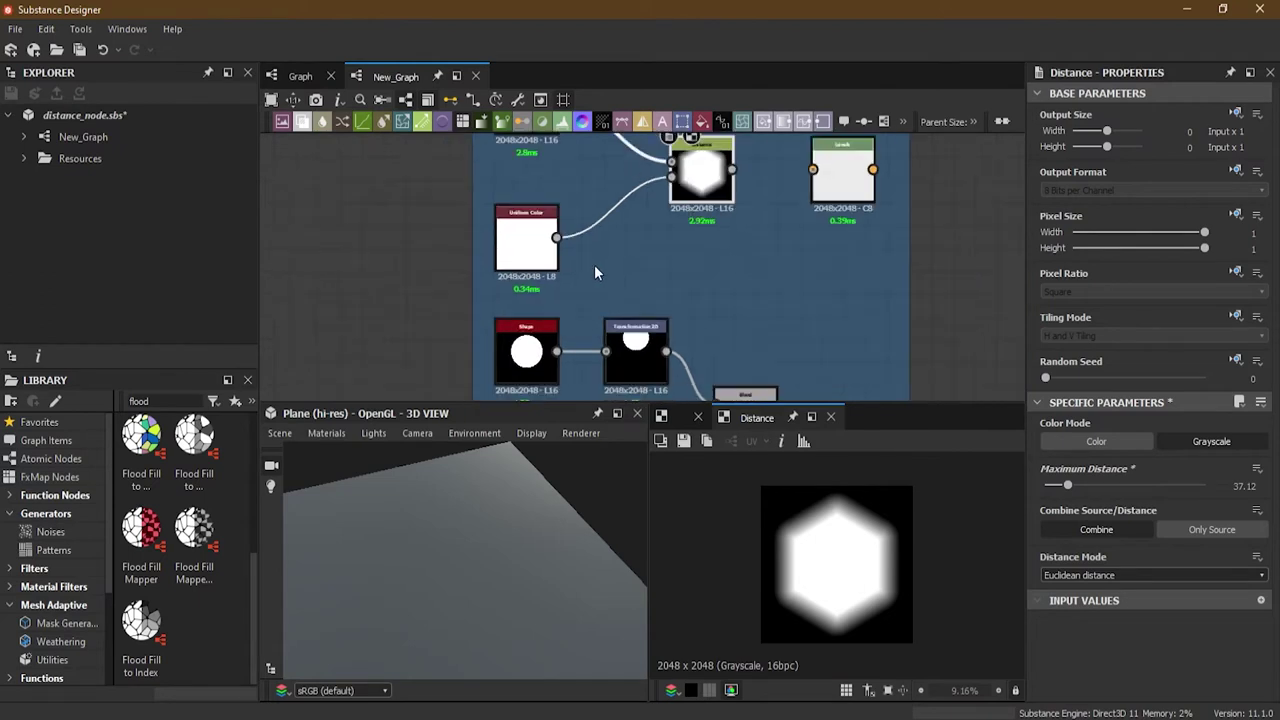
pyautogui.scroll(4, 603, 283)
pyautogui.moveTo(643, 266); pyautogui.dragTo(680, 229, button='middle')
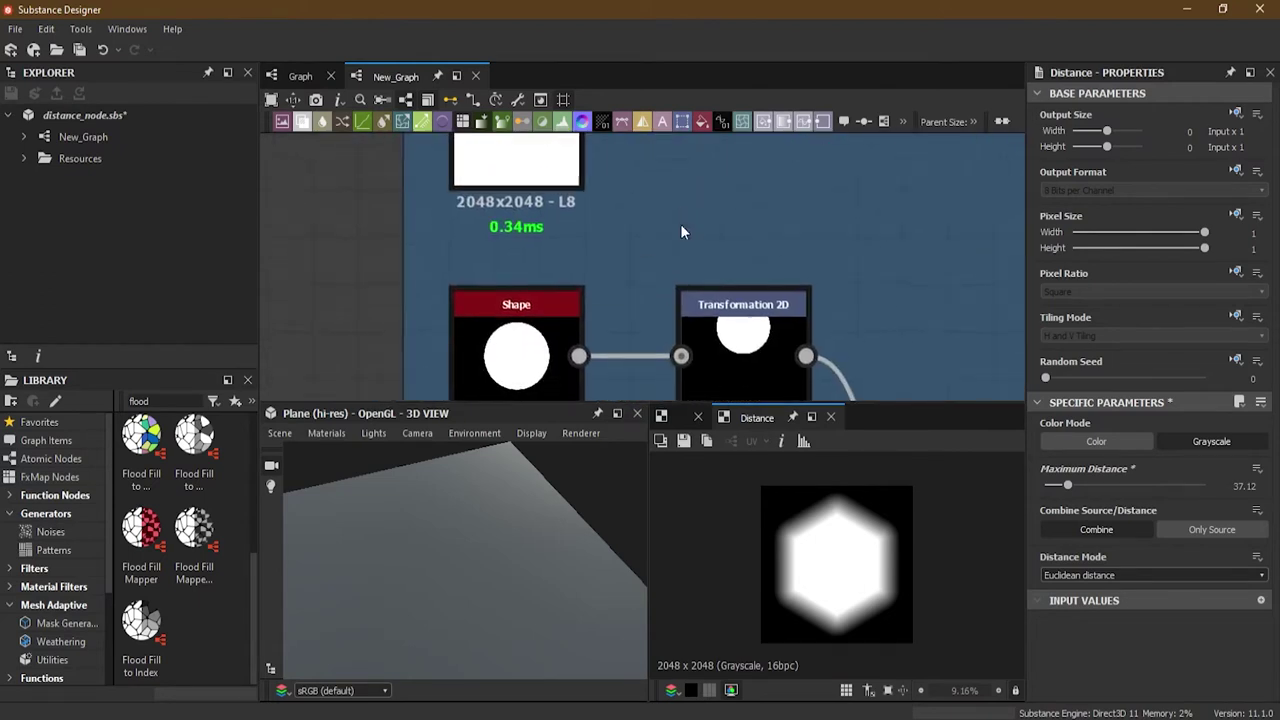
pyautogui.moveTo(599, 231); pyautogui.dragTo(616, 357, button='middle')
pyautogui.click(545, 280)
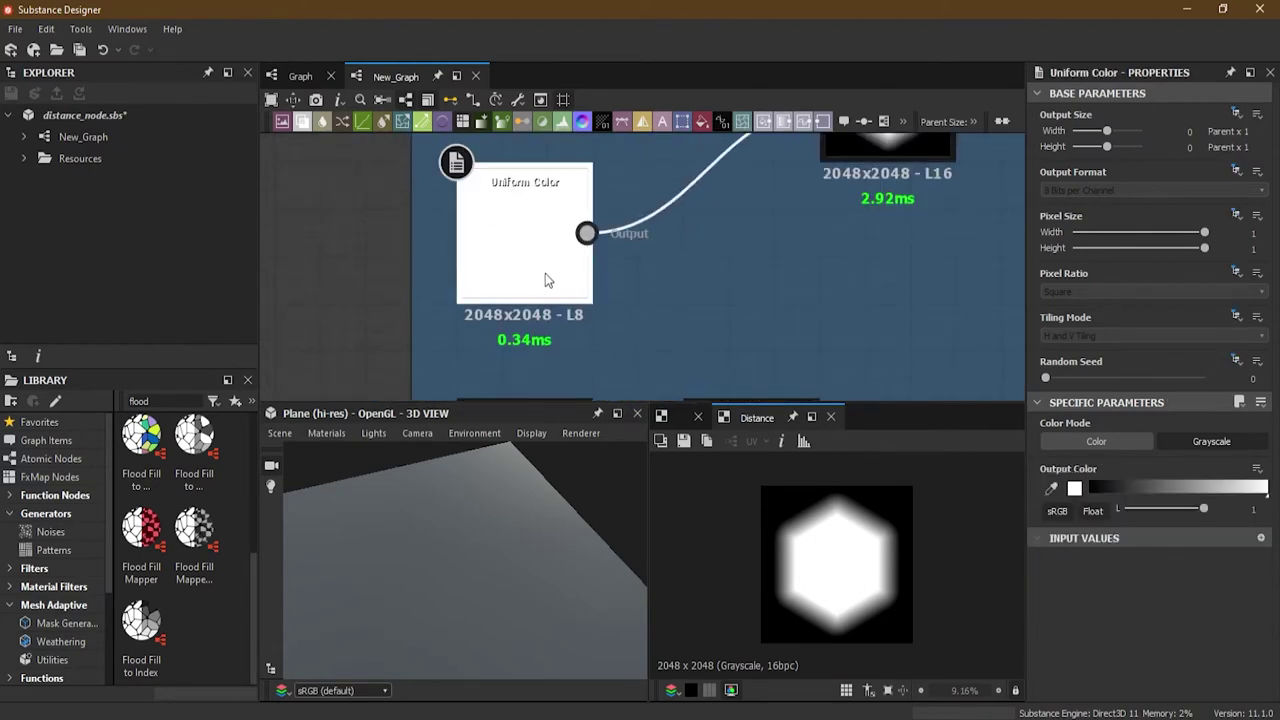
pyautogui.press('Delete')
# Move the circle Shape node up to just below the Polygon 1 node, beside the Distance node
pyautogui.scroll(-1, 575, 284)
pyautogui.moveTo(577, 285); pyautogui.dragTo(577, 208, button='middle')
pyautogui.moveTo(558, 307); pyautogui.dragTo(560, 150)
pyautogui.moveTo(625, 225); pyautogui.dragTo(616, 400, button='middle')
pyautogui.moveTo(538, 365); pyautogui.dragTo(538, 285)
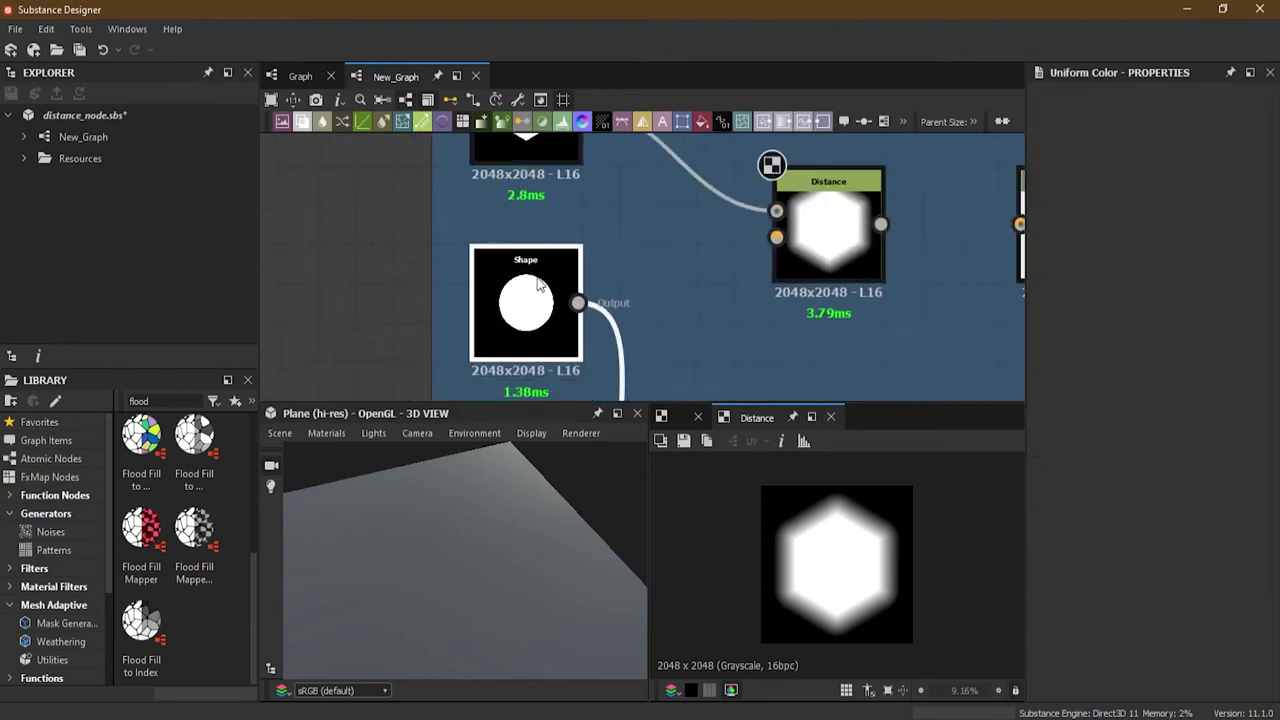
# Reset the Distance node's maximum distance to its default and connect the Shape node's output to its Source Input
pyautogui.click(851, 230)
pyautogui.click(1257, 469)
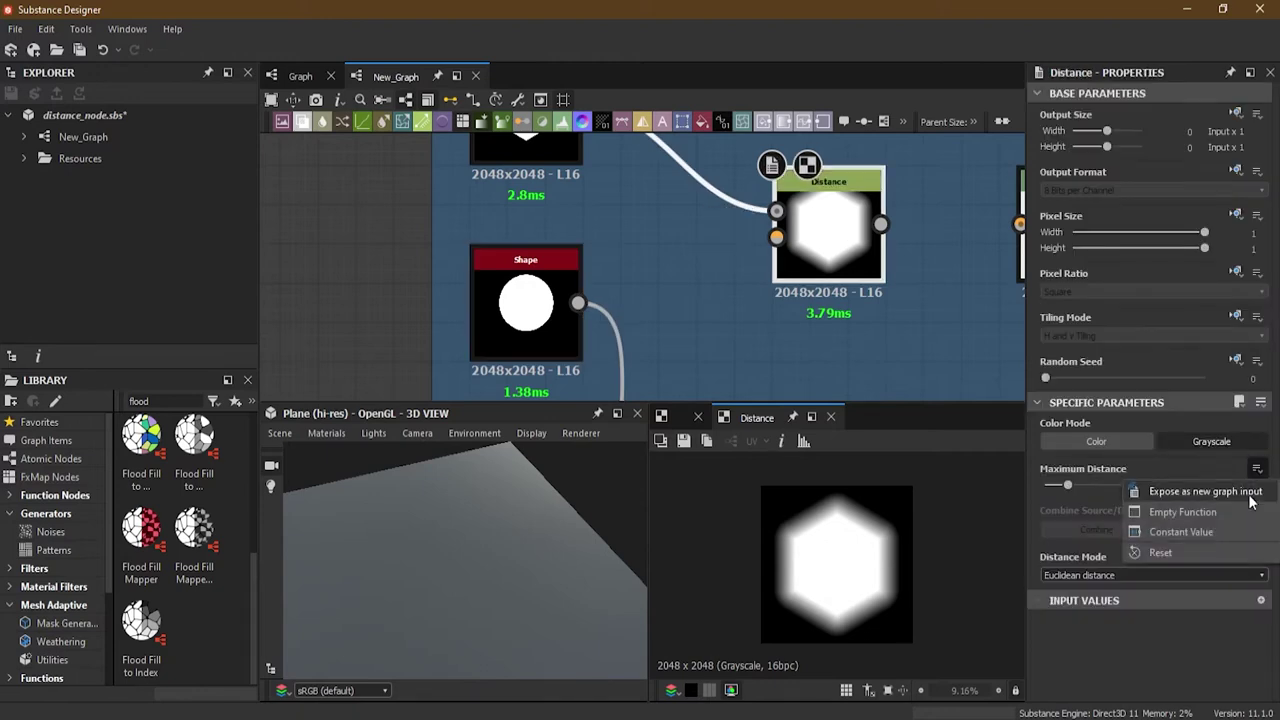
pyautogui.click(1208, 546)
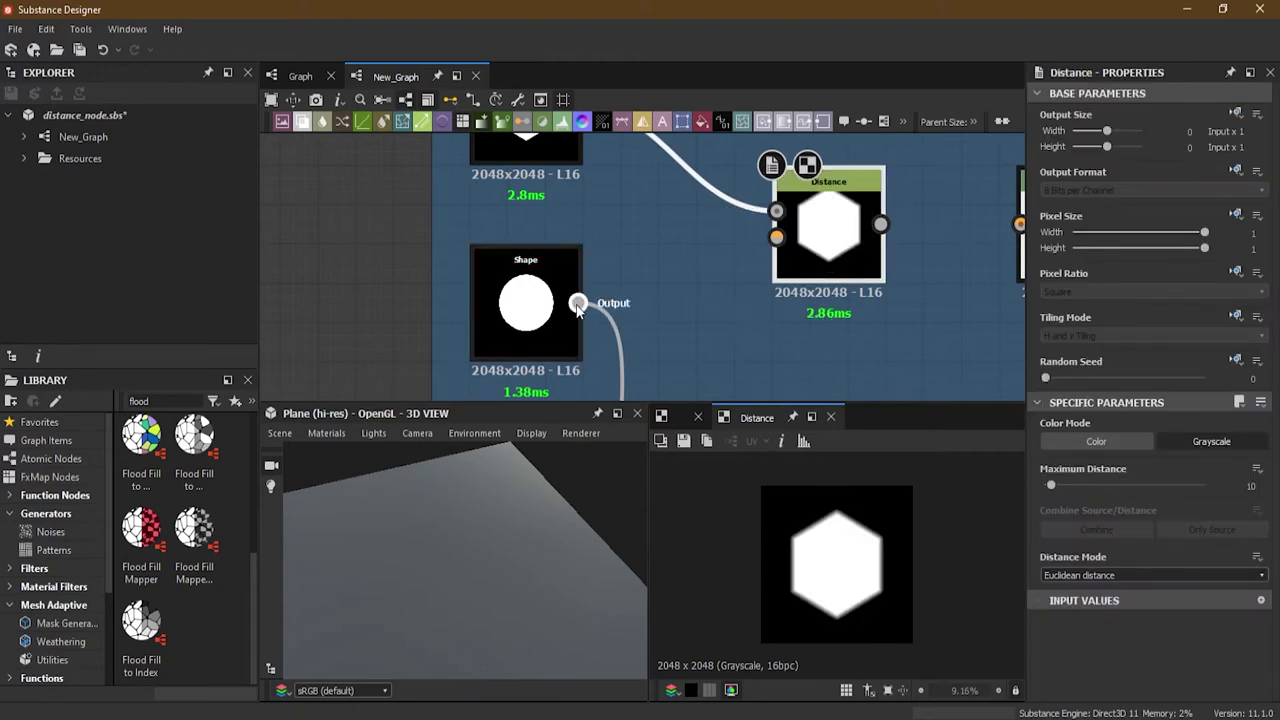
pyautogui.moveTo(588, 303); pyautogui.dragTo(775, 240)
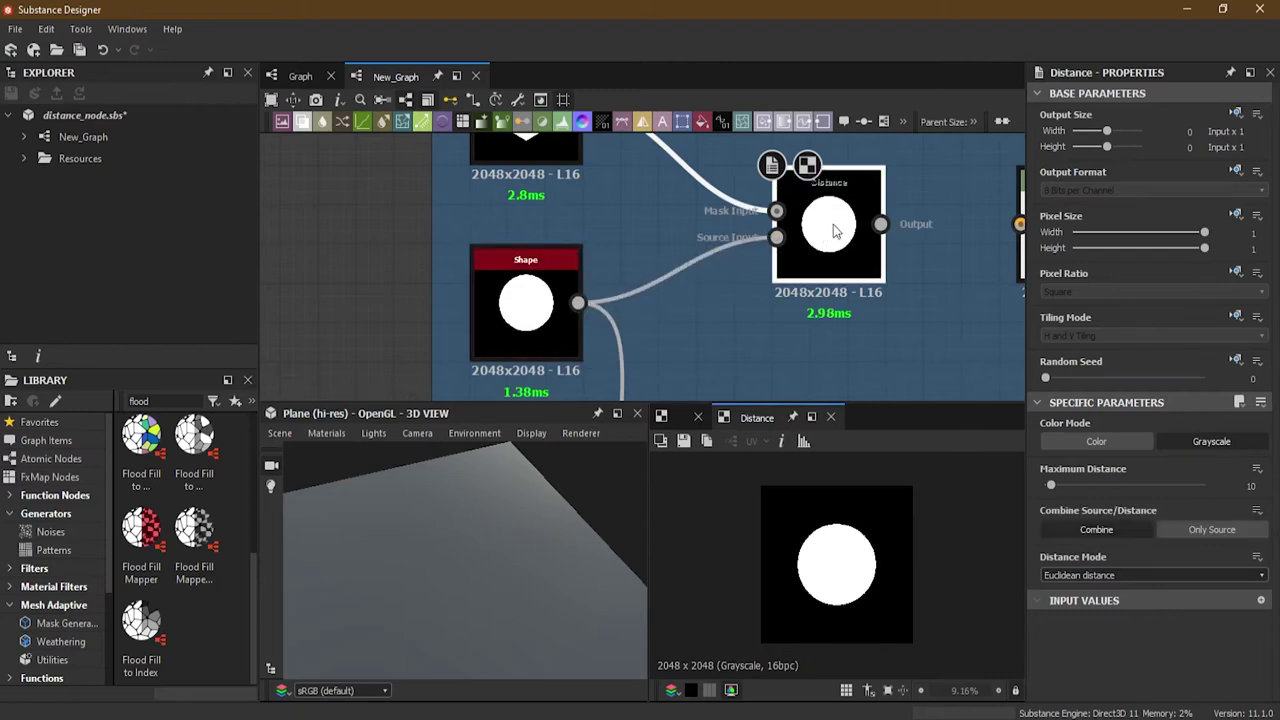
# Try a much higher maximum distance on the Distance node, and lower it back to the minimum
pyautogui.moveTo(721, 275); pyautogui.dragTo(693, 337, button='middle')
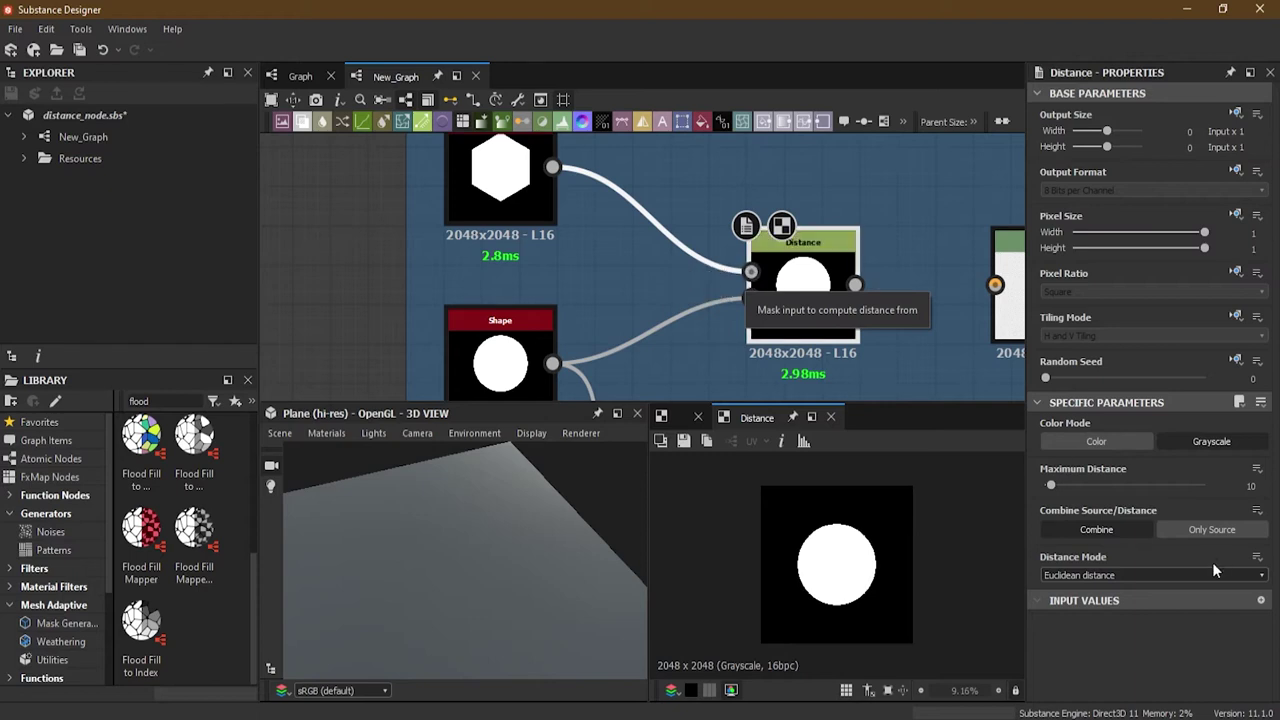
pyautogui.scroll(1, 537, 349)
pyautogui.moveTo(537, 340); pyautogui.dragTo(557, 239, button='middle')
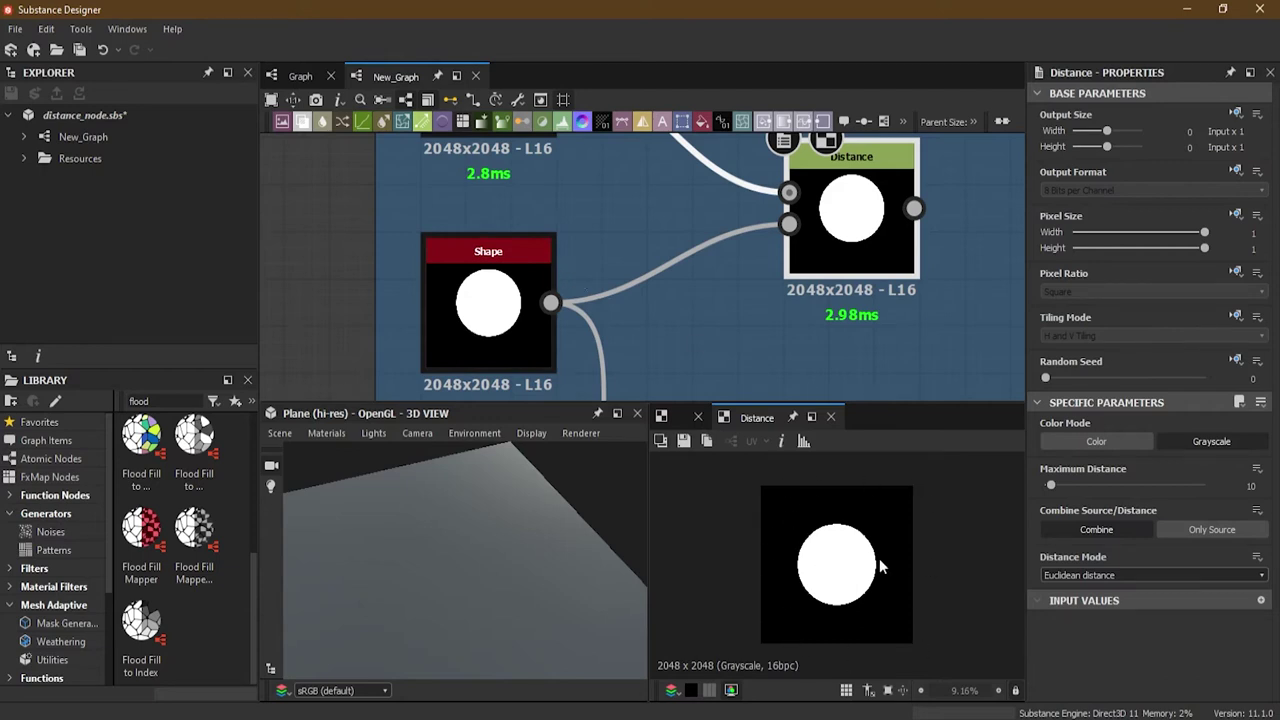
pyautogui.moveTo(616, 214); pyautogui.dragTo(643, 204, button='middle')
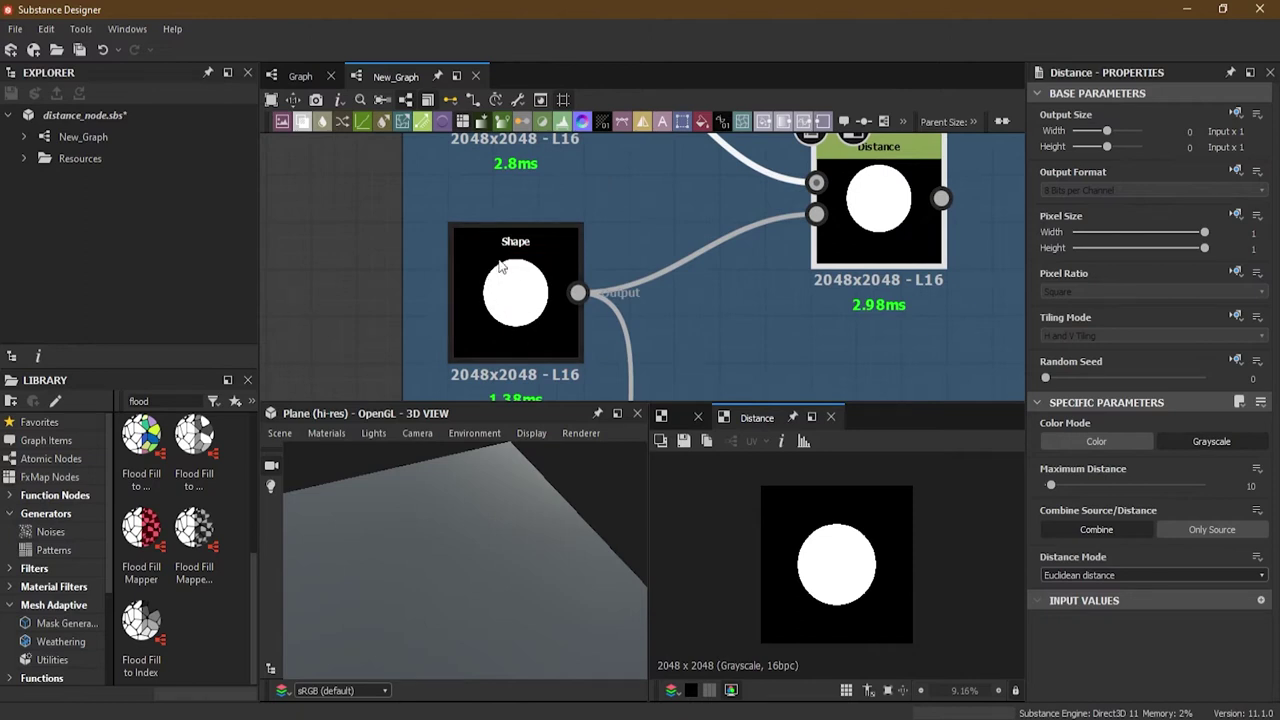
pyautogui.moveTo(667, 205); pyautogui.dragTo(671, 407, button='middle')
pyautogui.moveTo(596, 304); pyautogui.dragTo(574, 184, button='middle')
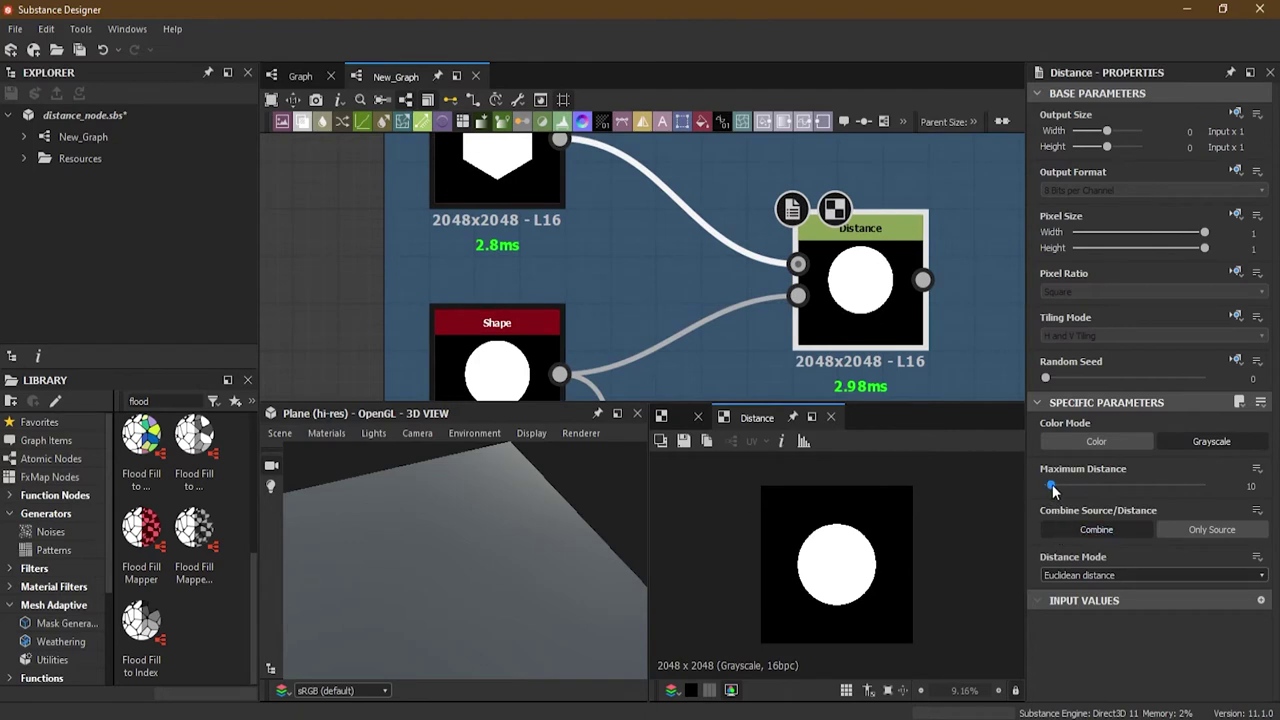
pyautogui.moveTo(1052, 484); pyautogui.dragTo(1135, 474)
pyautogui.moveTo(1048, 485)
pyautogui.mouseDown()
pyautogui.moveTo(1060, 480)
pyautogui.moveTo(1028, 481)
pyautogui.mouseUp()
# Switch the Distance node's Combine Source/Distance option to Only Source and raise its maximum distance past 90
pyautogui.click(1203, 527)
pyautogui.moveTo(1048, 487); pyautogui.dragTo(1101, 490)
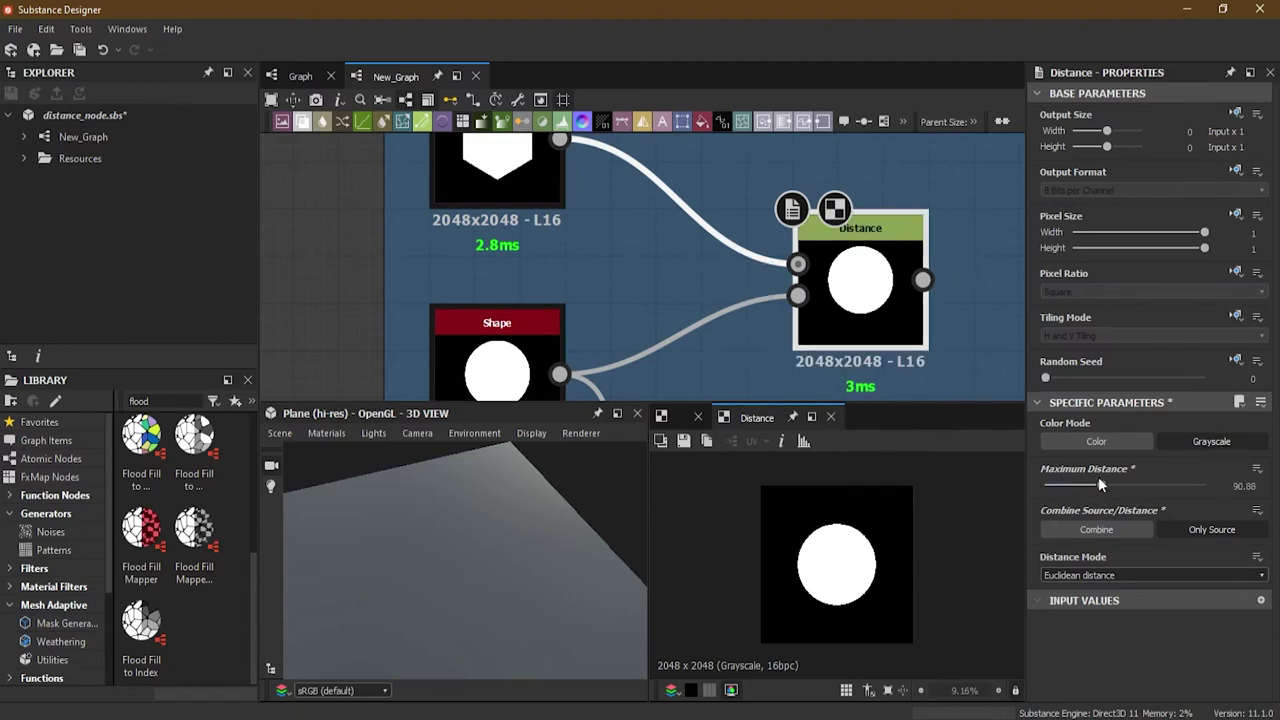
pyautogui.moveTo(1101, 485)
pyautogui.mouseDown()
pyautogui.moveTo(1129, 488)
pyautogui.moveTo(1112, 484)
pyautogui.mouseUp()
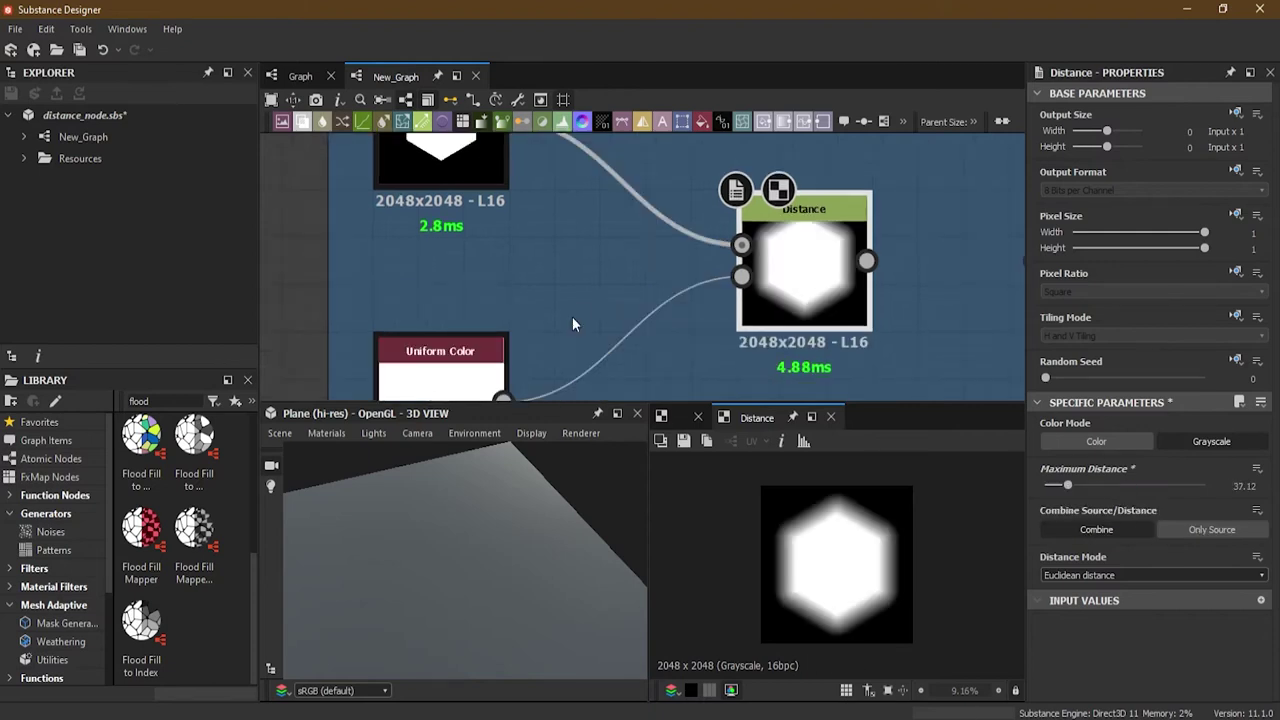
# Examine how the Polygon 1 and Uniform Color inputs combine in the Distance node
pyautogui.scroll(-3, 569, 303)
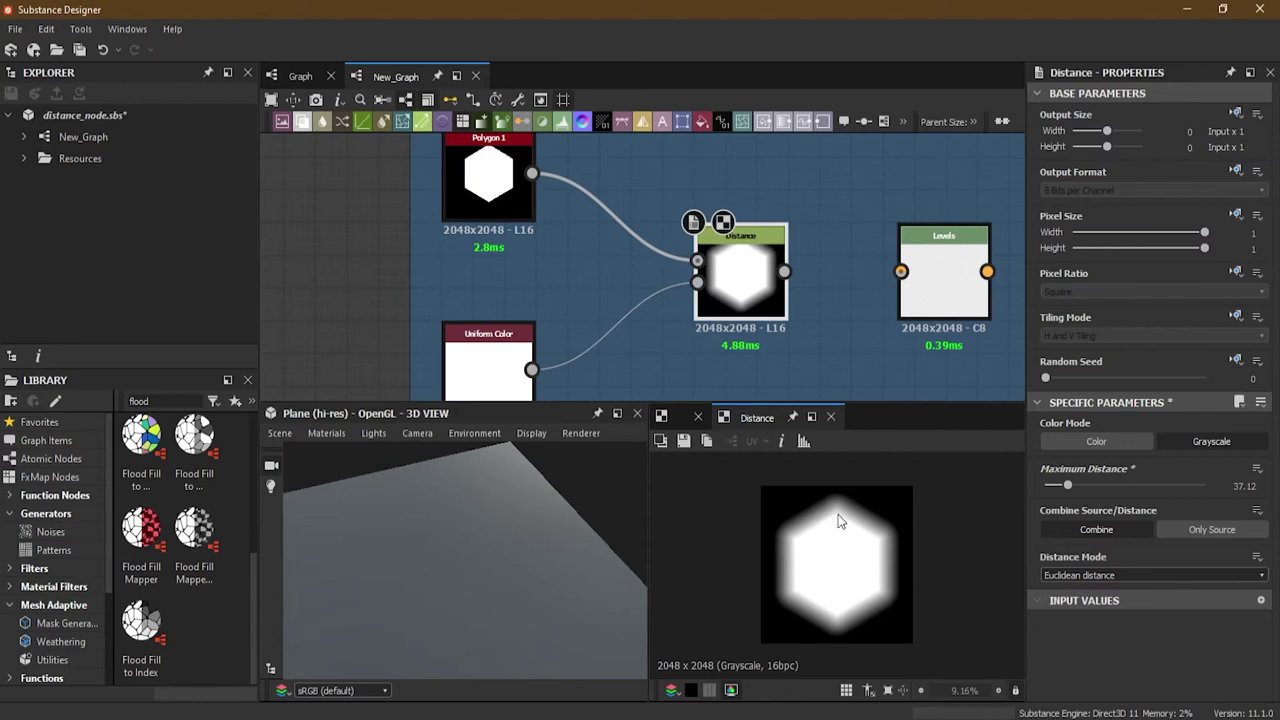
pyautogui.scroll(3, 468, 312)
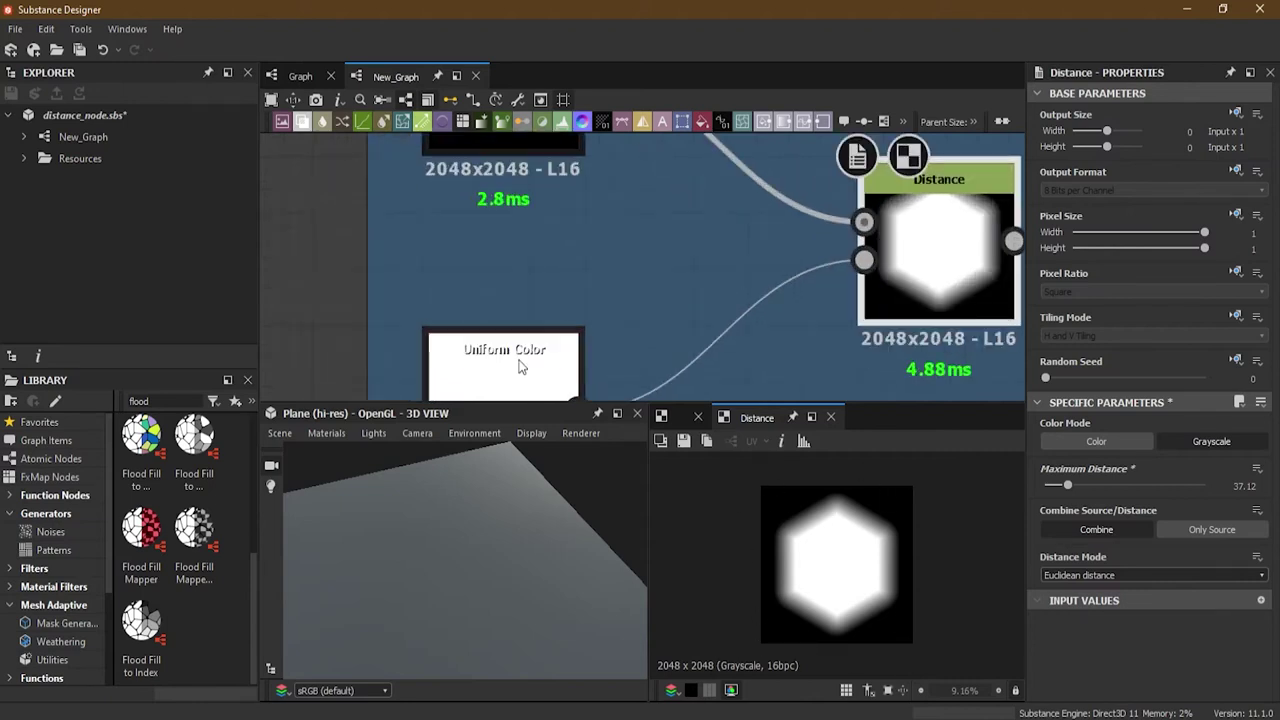
pyautogui.moveTo(657, 314); pyautogui.dragTo(622, 271, button='middle')
pyautogui.click(436, 330)
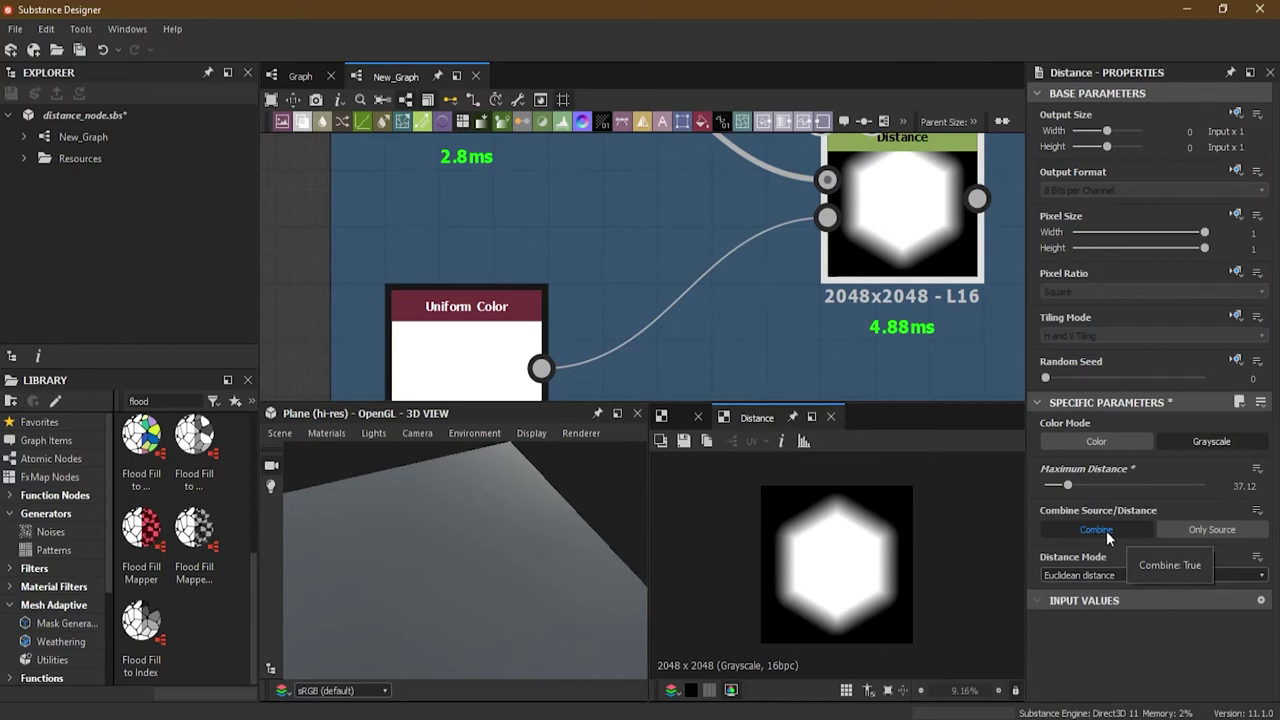
pyautogui.scroll(-3, 712, 262)
pyautogui.moveTo(602, 235); pyautogui.dragTo(609, 323, button='middle')
pyautogui.moveTo(680, 351); pyautogui.dragTo(647, 262, button='middle')
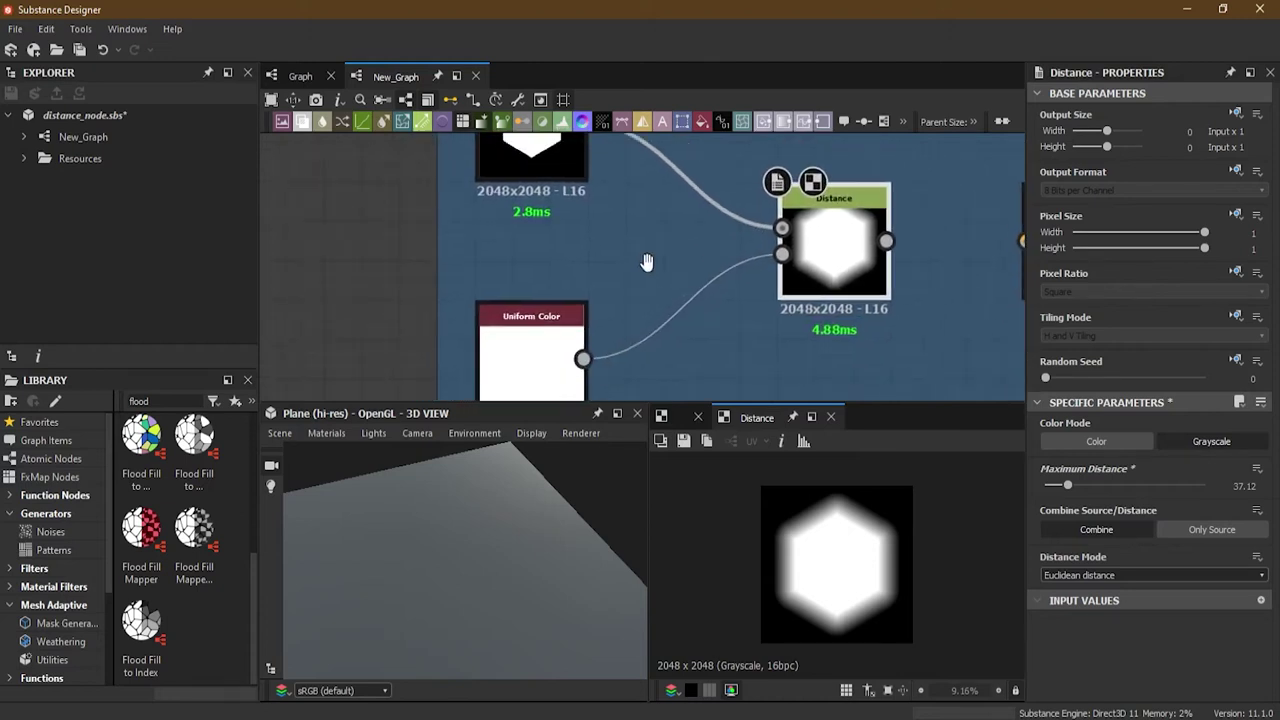
pyautogui.scroll(1, 566, 306)
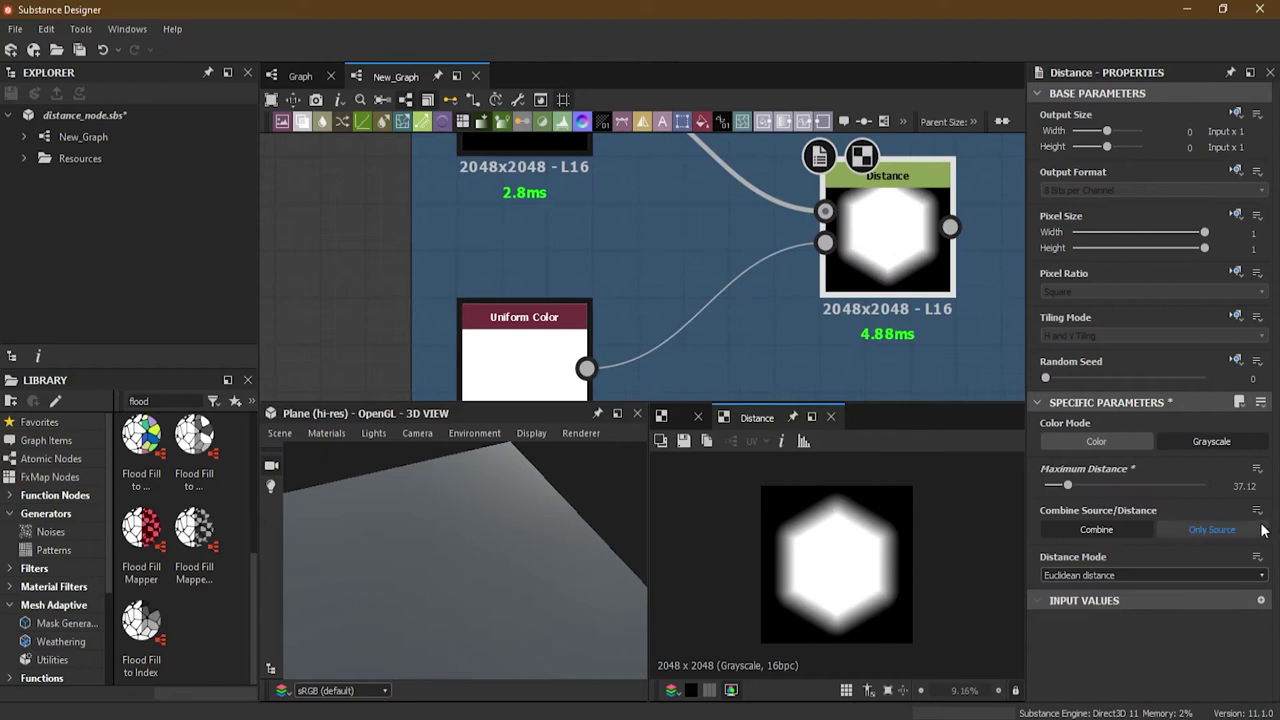
# Switch the Distance node's Combine Source/Distance option to Only Source, and set it back to Combine
pyautogui.click(1198, 534)
pyautogui.moveTo(542, 323); pyautogui.dragTo(552, 255, button='middle')
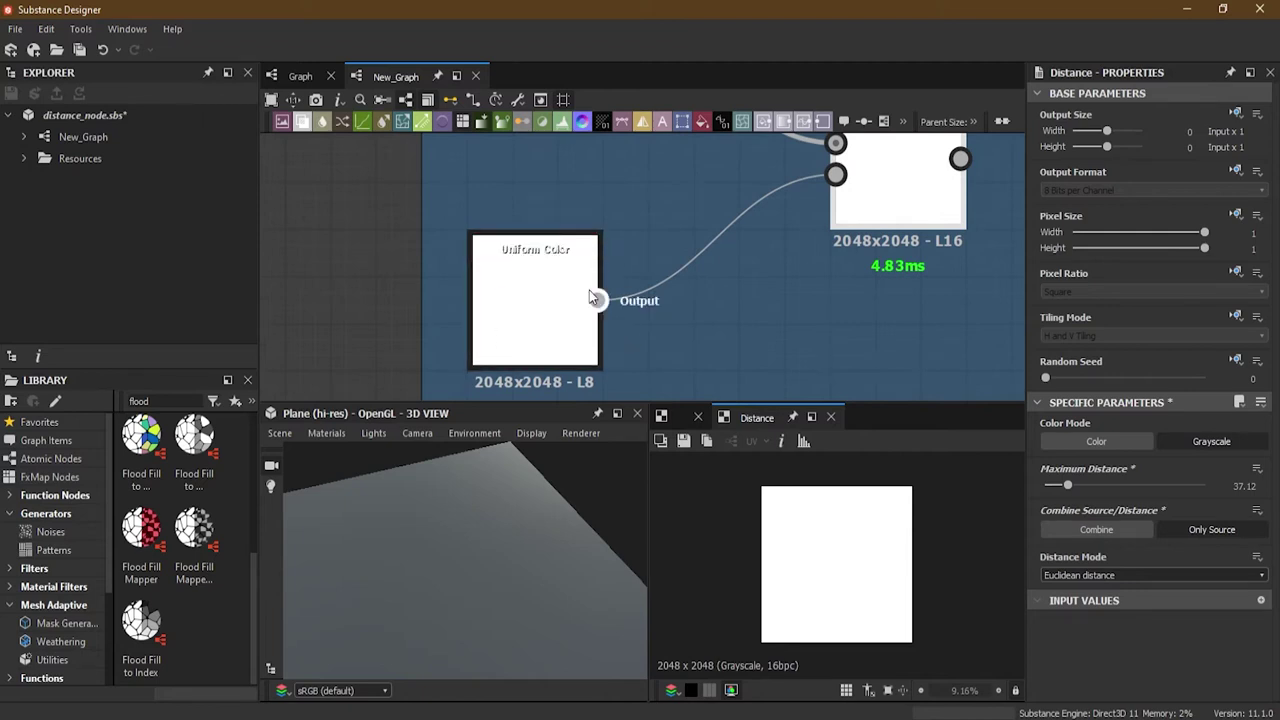
pyautogui.click(1105, 529)
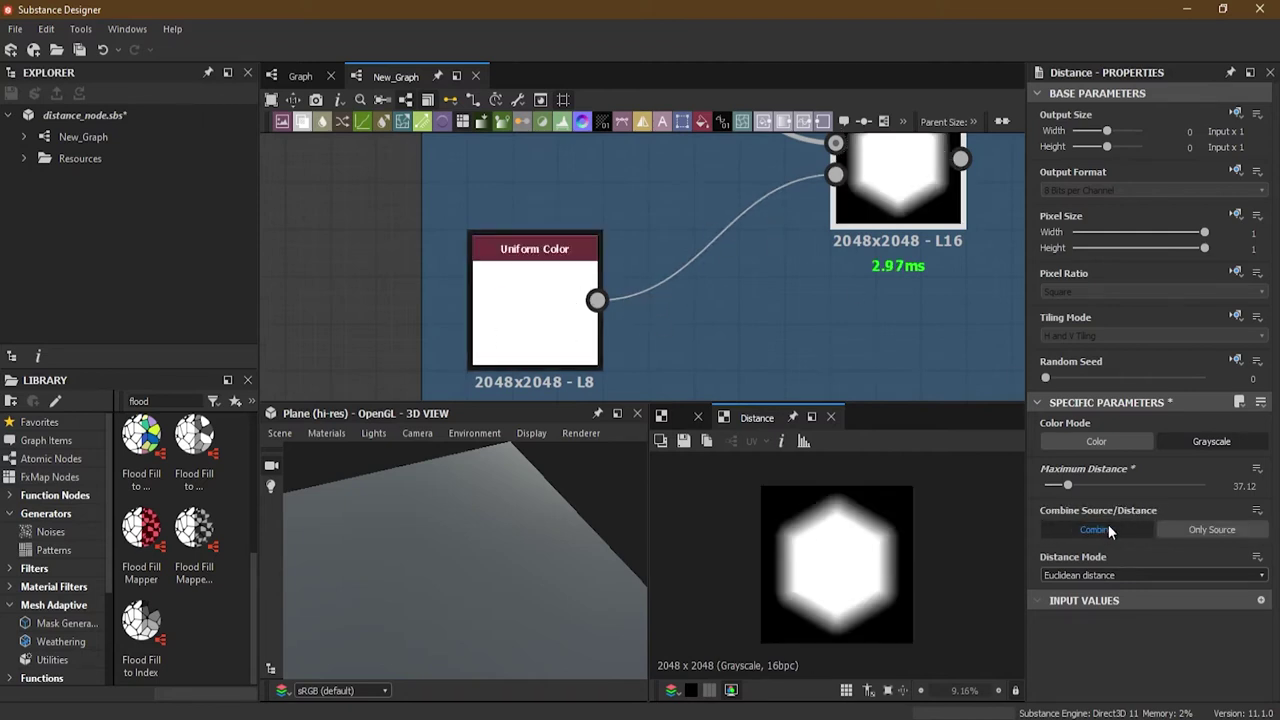
# Review the Polygon 1 and Uniform Color inputs and set the Distance node's maximum distance to 42.24
pyautogui.moveTo(570, 214); pyautogui.dragTo(534, 278, button='middle')
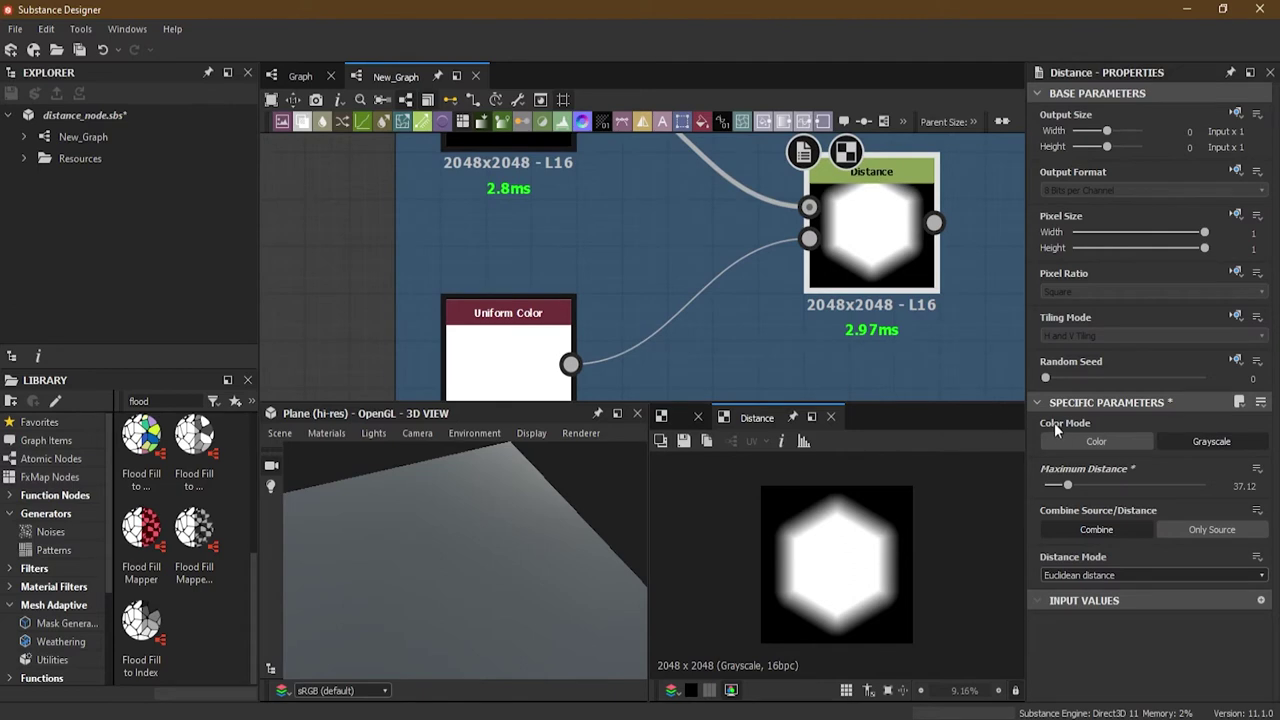
pyautogui.moveTo(703, 207); pyautogui.dragTo(694, 329, button='middle')
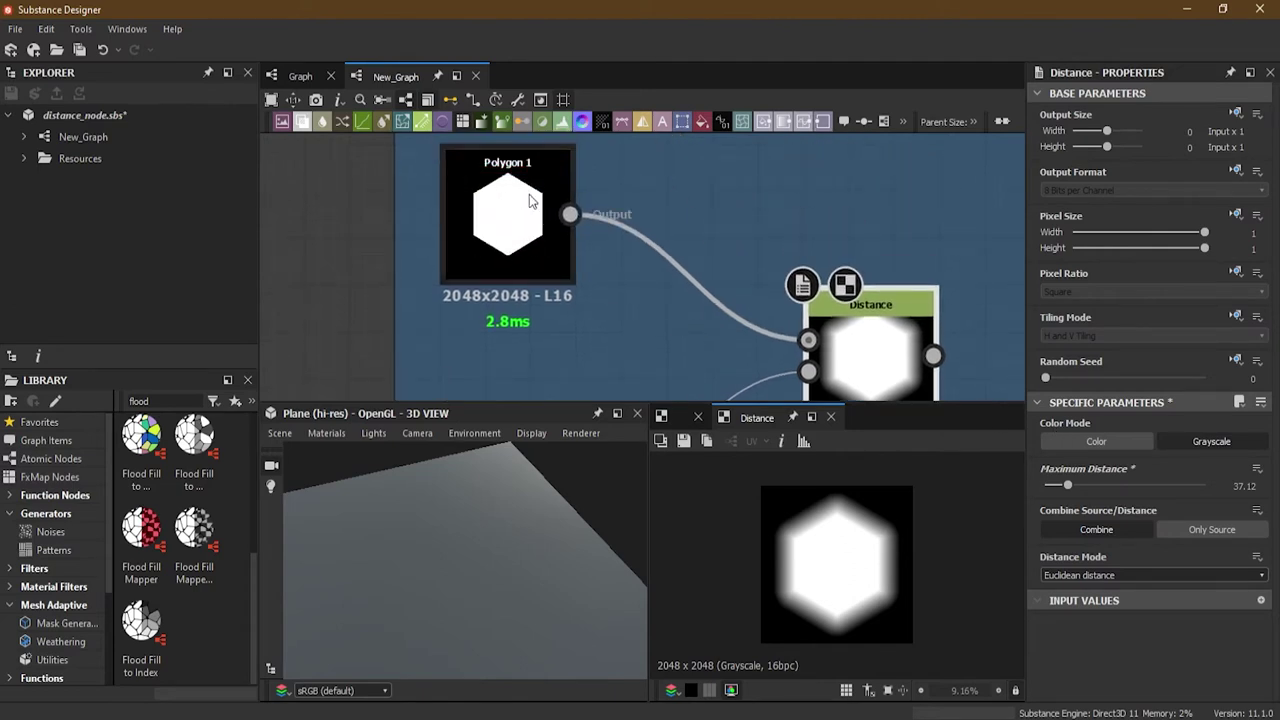
pyautogui.moveTo(605, 318); pyautogui.dragTo(627, 142, button='middle')
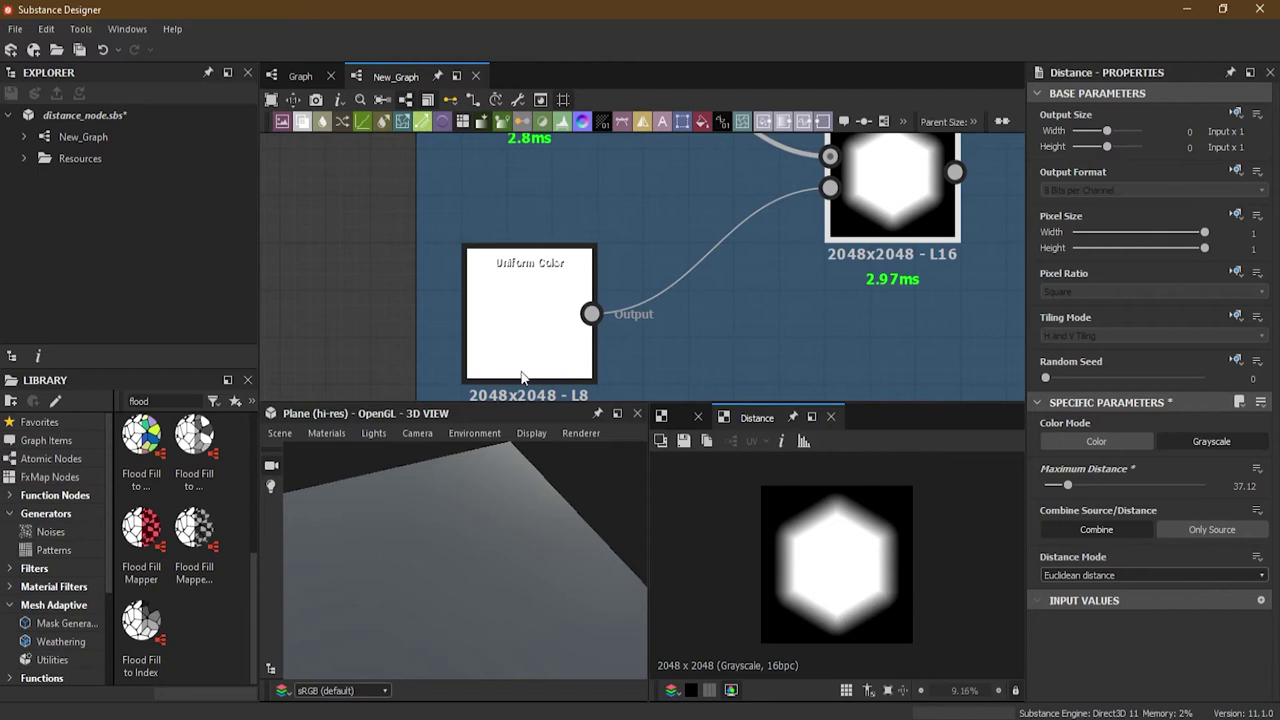
pyautogui.moveTo(1067, 486)
pyautogui.mouseDown()
pyautogui.moveTo(1089, 486)
pyautogui.moveTo(1072, 485)
pyautogui.mouseUp()
# Remove the connection between the Uniform Color node and the Distance node's Source Input
pyautogui.scroll(-3, 713, 311)
pyautogui.moveTo(797, 355); pyautogui.dragTo(721, 209, button='middle')
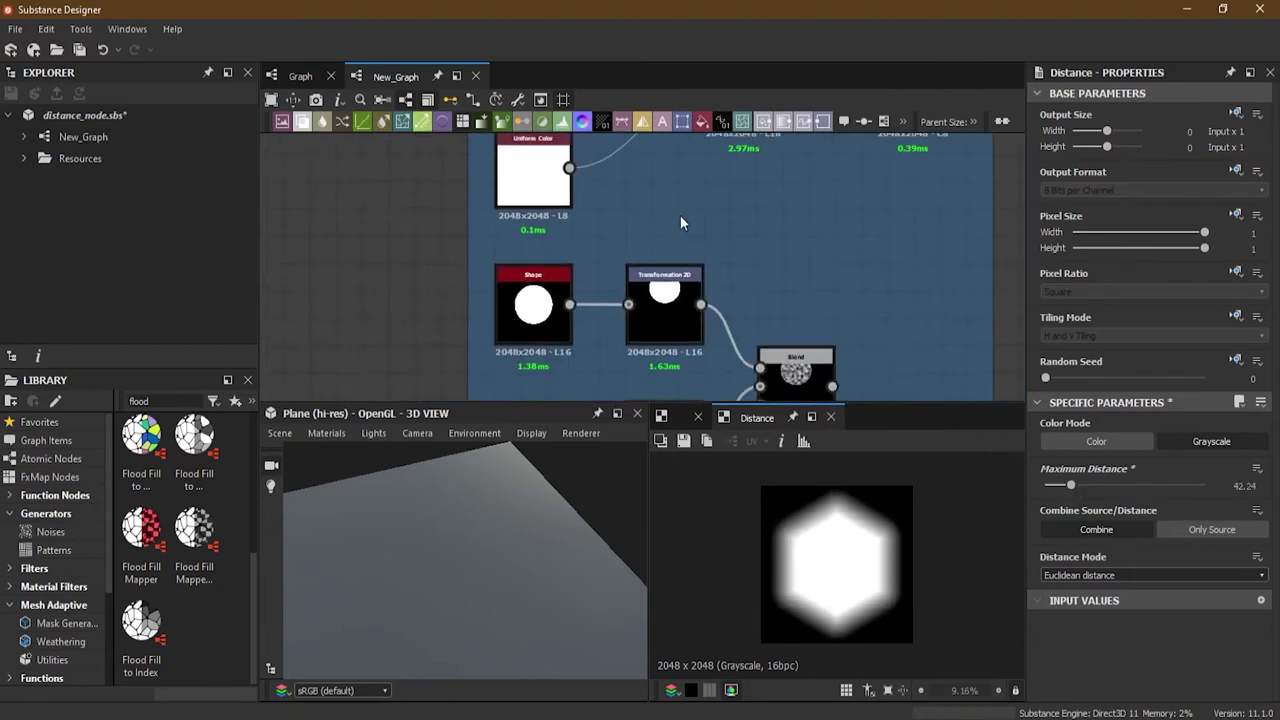
pyautogui.scroll(1, 680, 217)
pyautogui.moveTo(778, 289); pyautogui.dragTo(884, 397, button='middle')
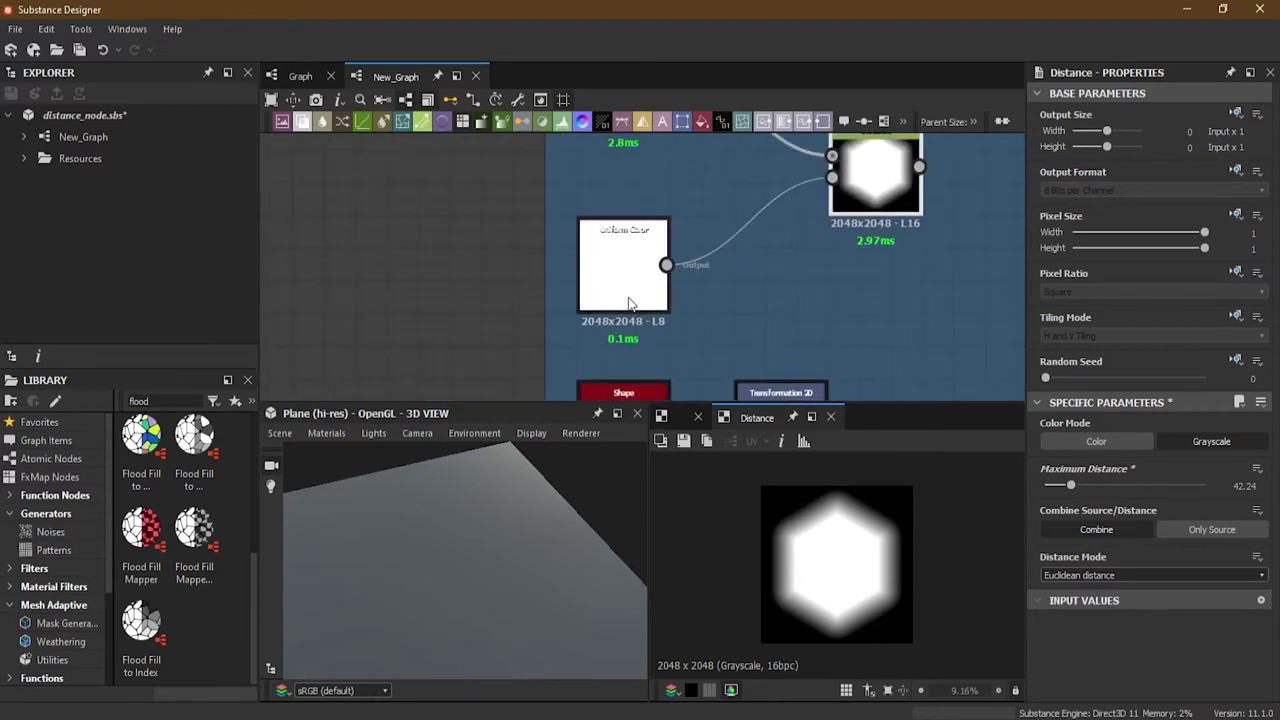
pyautogui.moveTo(706, 210); pyautogui.dragTo(745, 272)
pyautogui.press('Delete')
# Reset the Distance node's maximum distance to its default and connect the Transformation 2D output to its Source Input
pyautogui.moveTo(745, 280); pyautogui.dragTo(768, 238, button='middle')
pyautogui.moveTo(824, 295); pyautogui.dragTo(826, 333, button='middle')
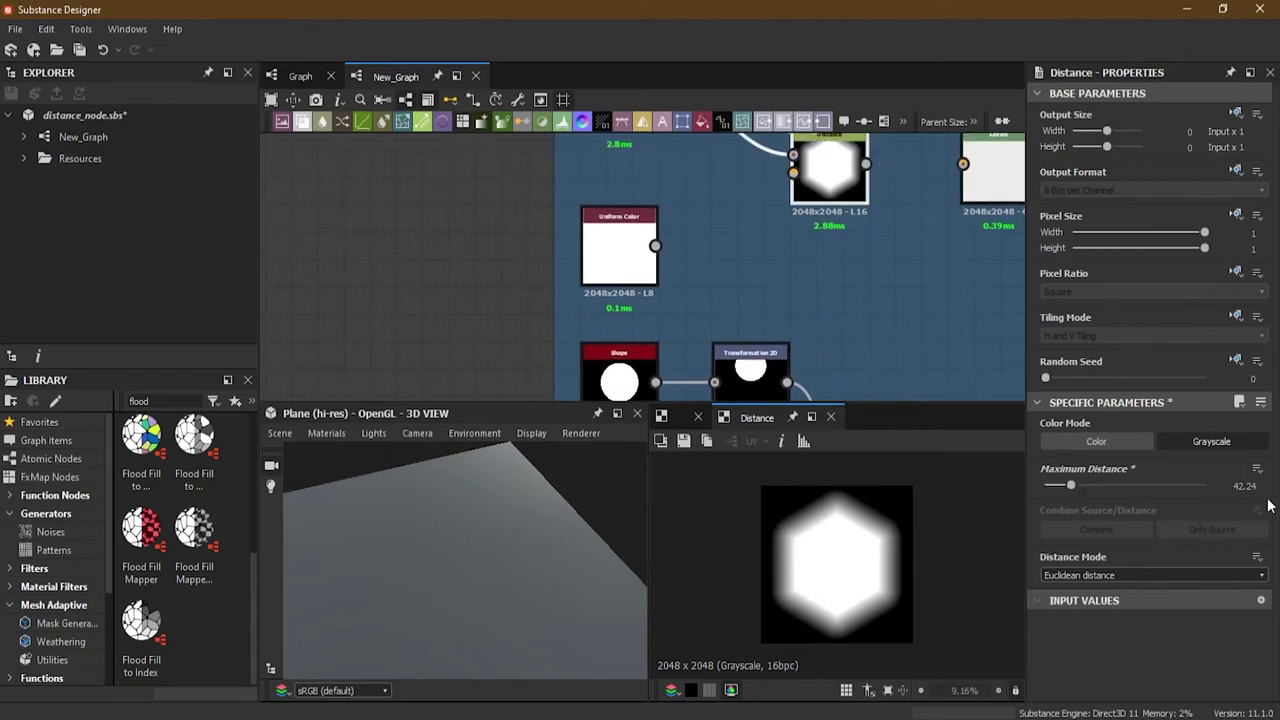
pyautogui.click(1257, 468)
pyautogui.click(1217, 552)
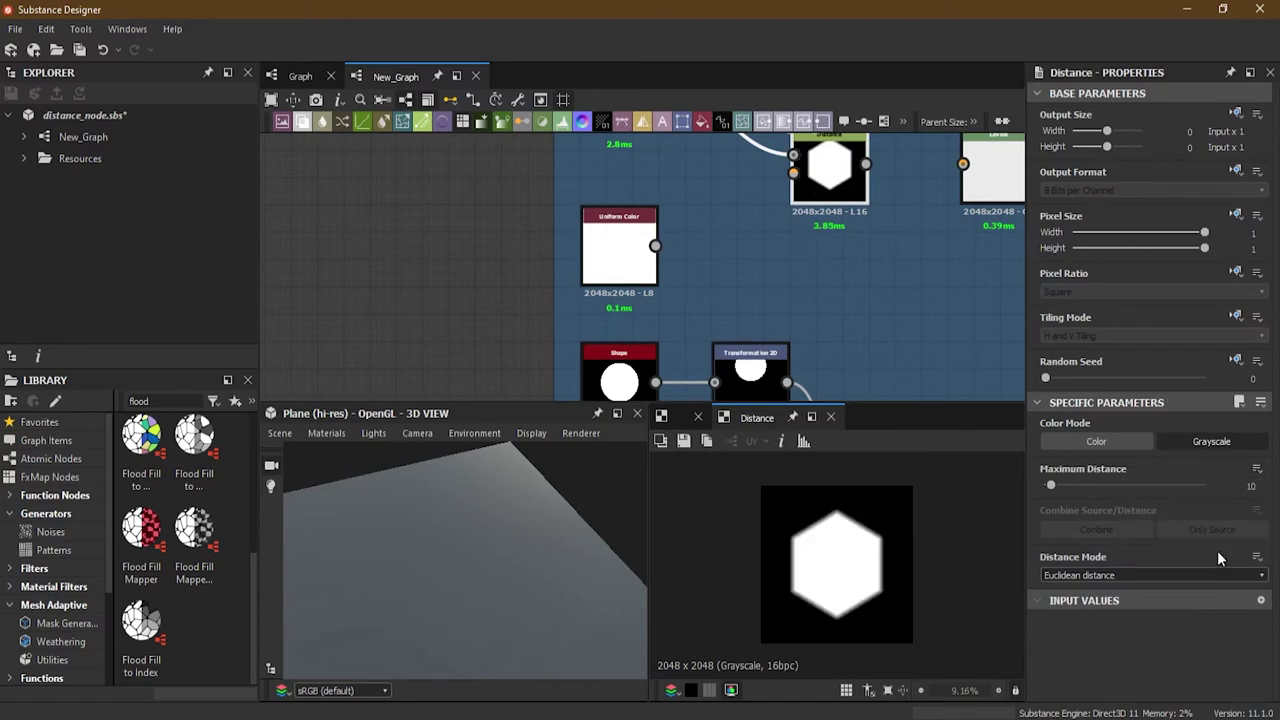
pyautogui.moveTo(787, 384); pyautogui.dragTo(793, 172)
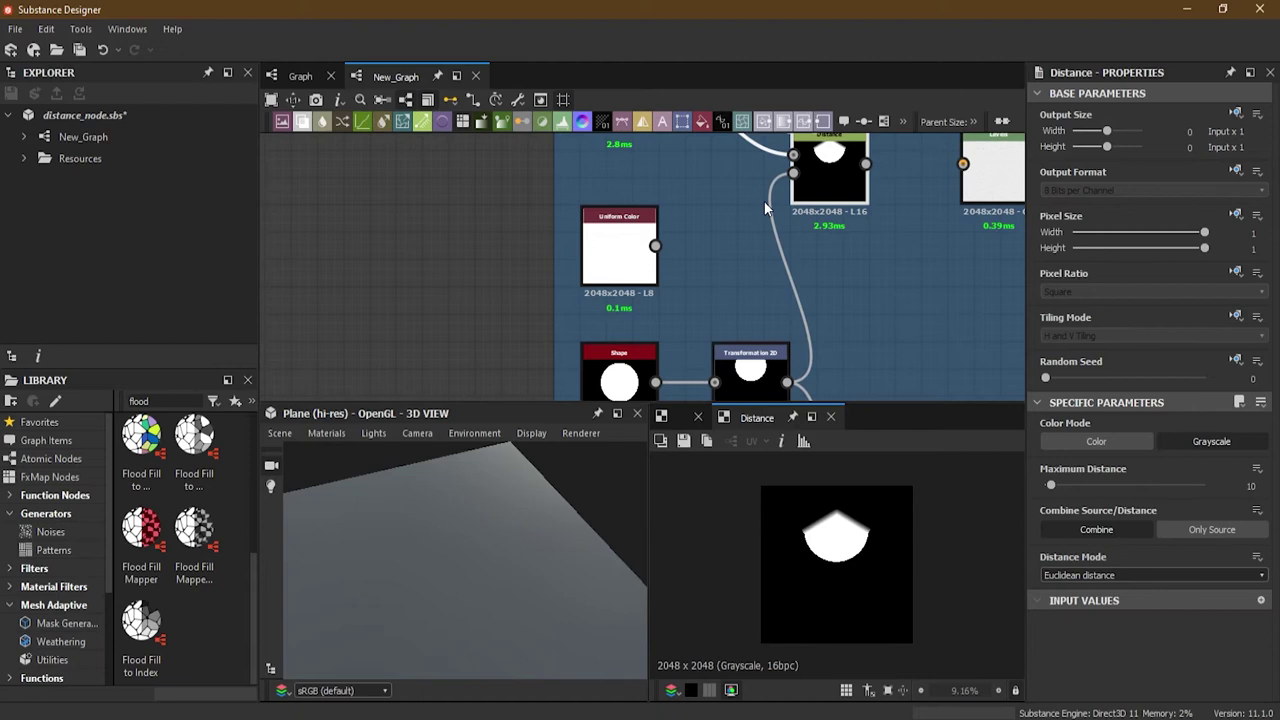
# Open the properties of the Transformation 2D node that follows the circle Shape node
pyautogui.moveTo(767, 208); pyautogui.dragTo(778, 310, button='middle')
pyautogui.scroll(3, 780, 302)
pyautogui.moveTo(886, 319); pyautogui.dragTo(842, 107, button='middle')
pyautogui.moveTo(877, 297); pyautogui.dragTo(877, 191, button='middle')
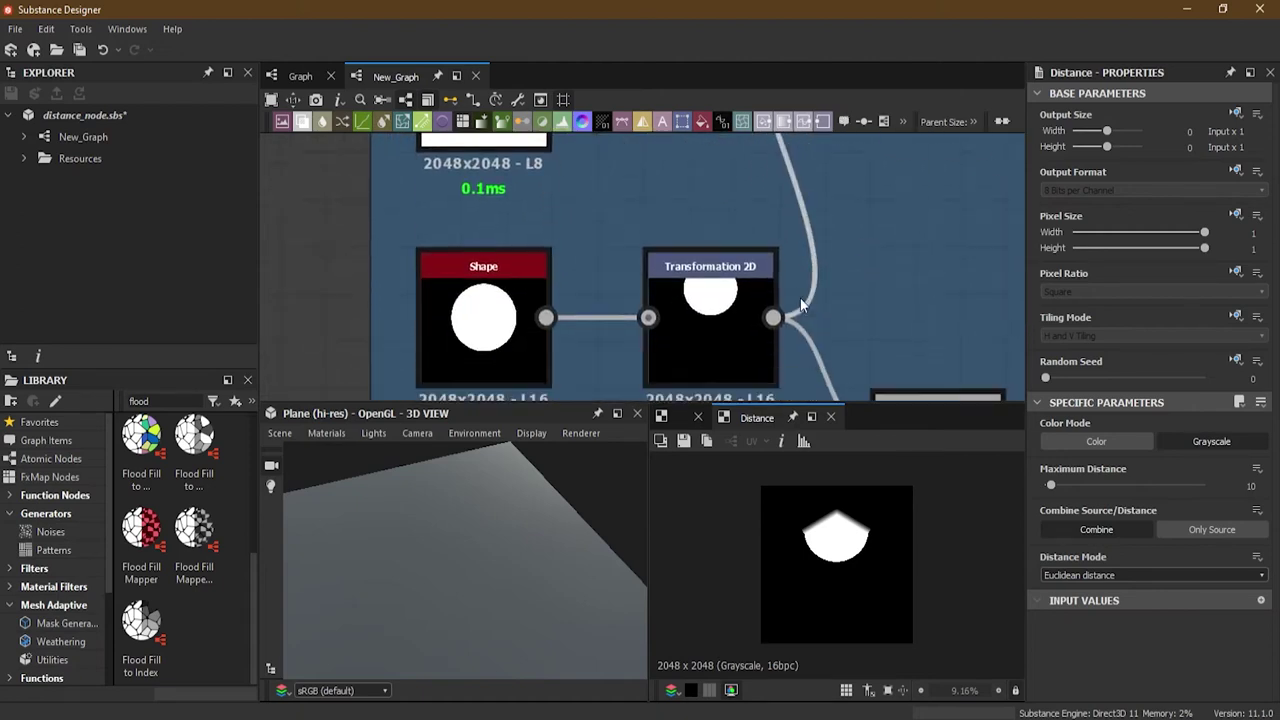
pyautogui.click(707, 320)
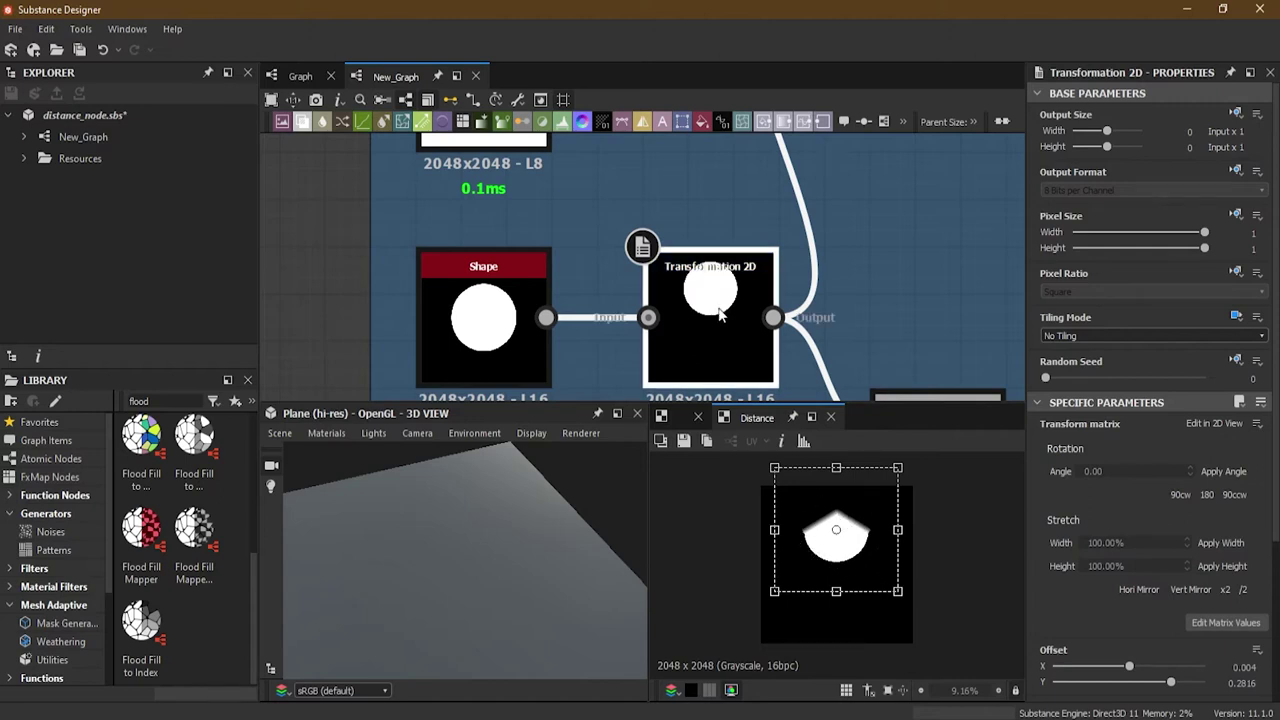
# Examine the Distance node's parameters along with its Polygon 1 mask and Transformation 2D source inputs
pyautogui.moveTo(760, 202); pyautogui.dragTo(760, 362, button='middle')
pyautogui.moveTo(750, 242); pyautogui.dragTo(734, 412, button='middle')
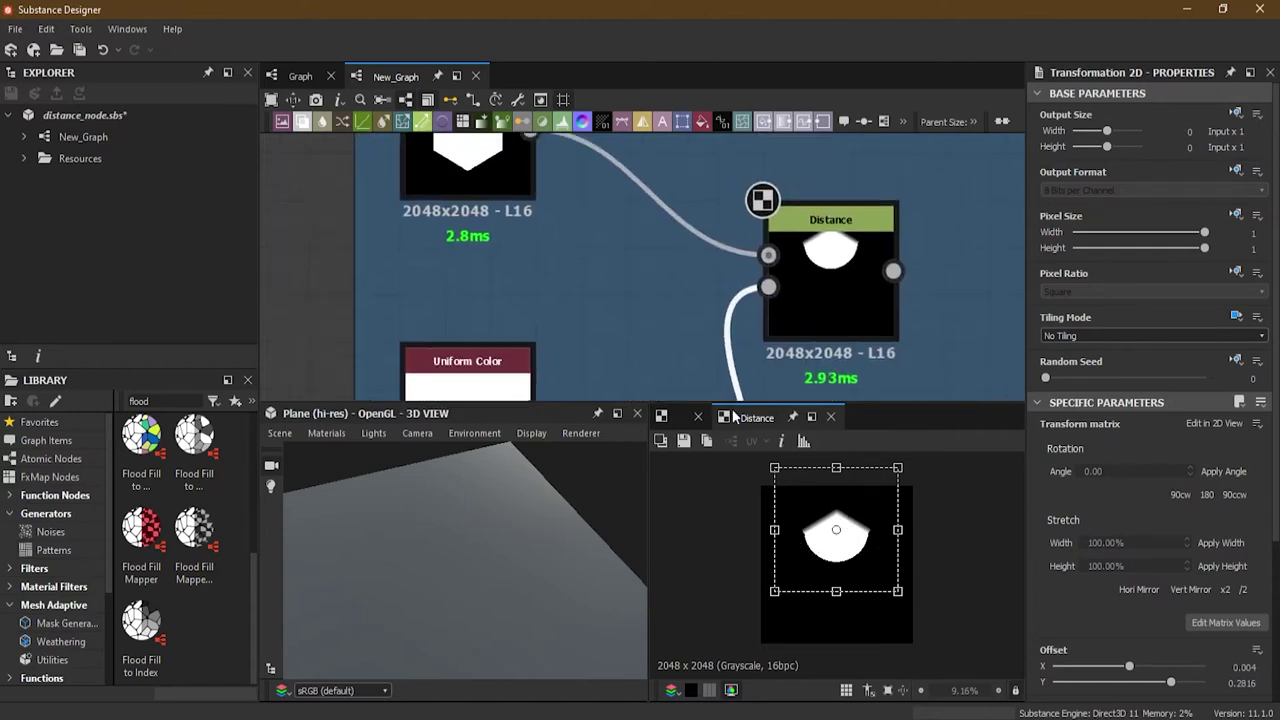
pyautogui.click(831, 304)
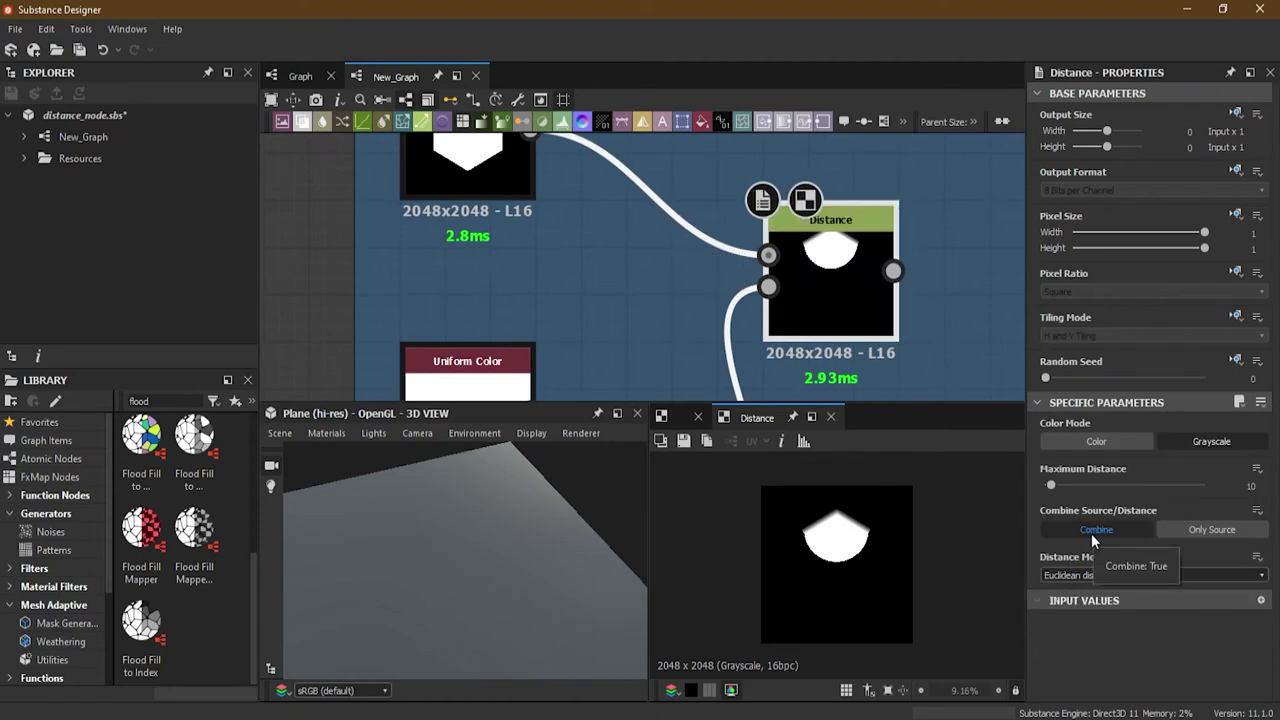
pyautogui.moveTo(581, 214); pyautogui.dragTo(589, 289, button='middle')
pyautogui.moveTo(608, 336); pyautogui.dragTo(587, 246, button='middle')
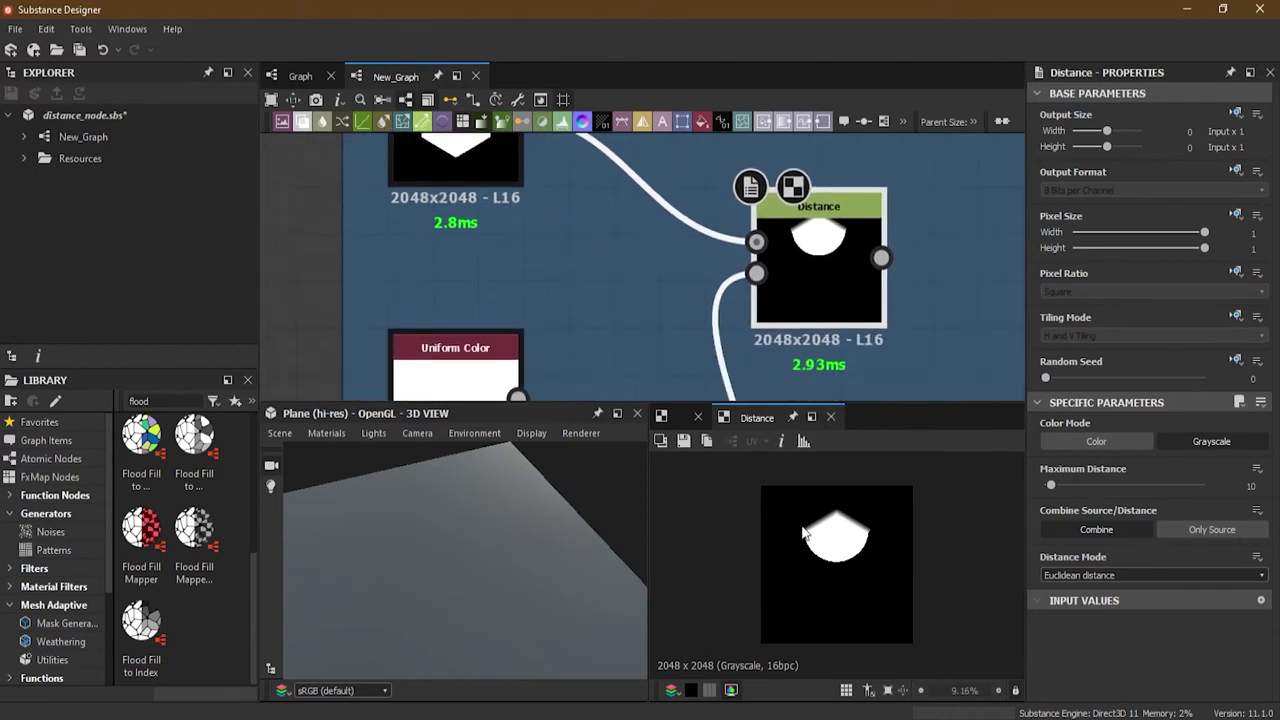
pyautogui.moveTo(641, 222); pyautogui.dragTo(724, 378, button='middle')
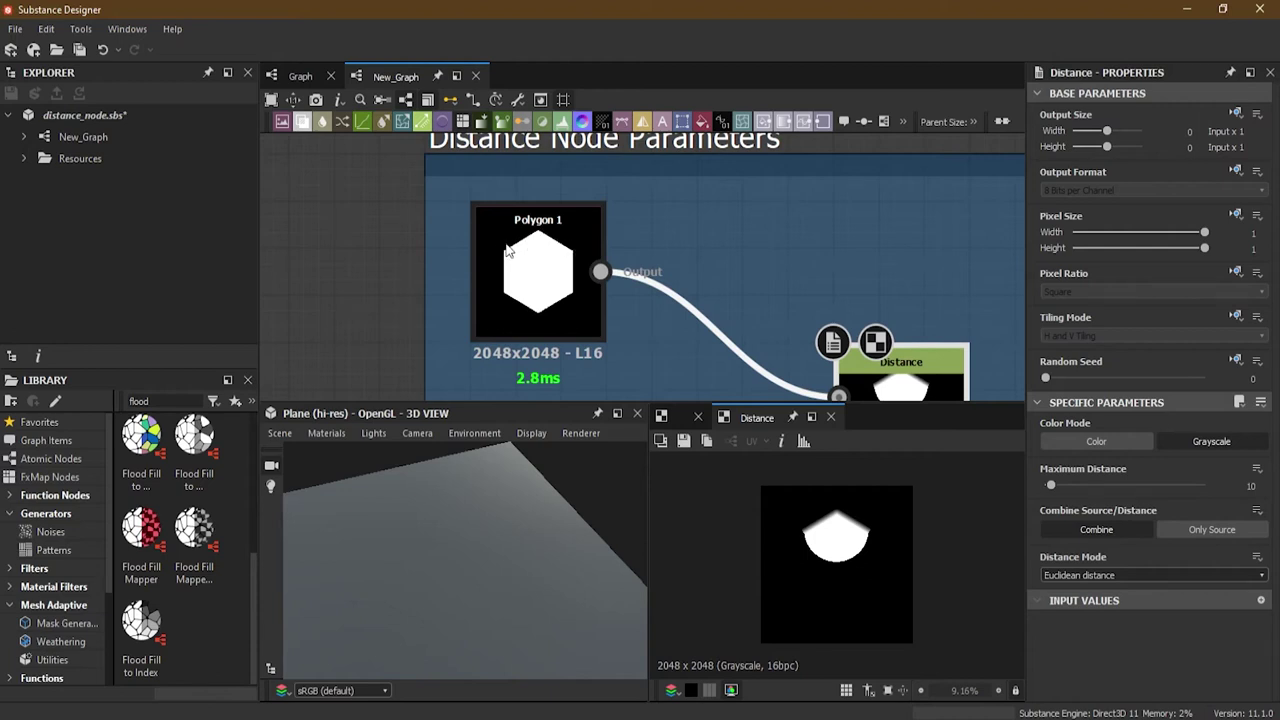
pyautogui.moveTo(777, 352); pyautogui.dragTo(680, 200, button='middle')
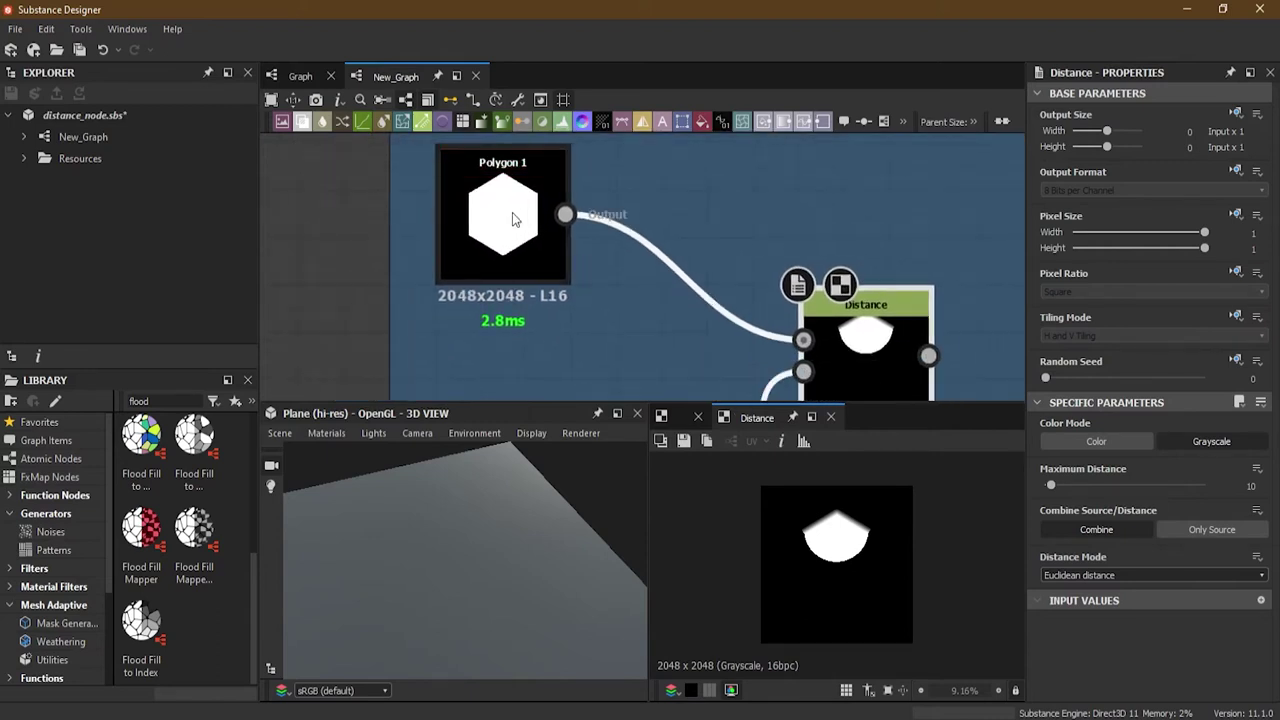
pyautogui.moveTo(706, 354); pyautogui.dragTo(623, 149, button='middle')
pyautogui.moveTo(801, 351); pyautogui.dragTo(722, 311, button='middle')
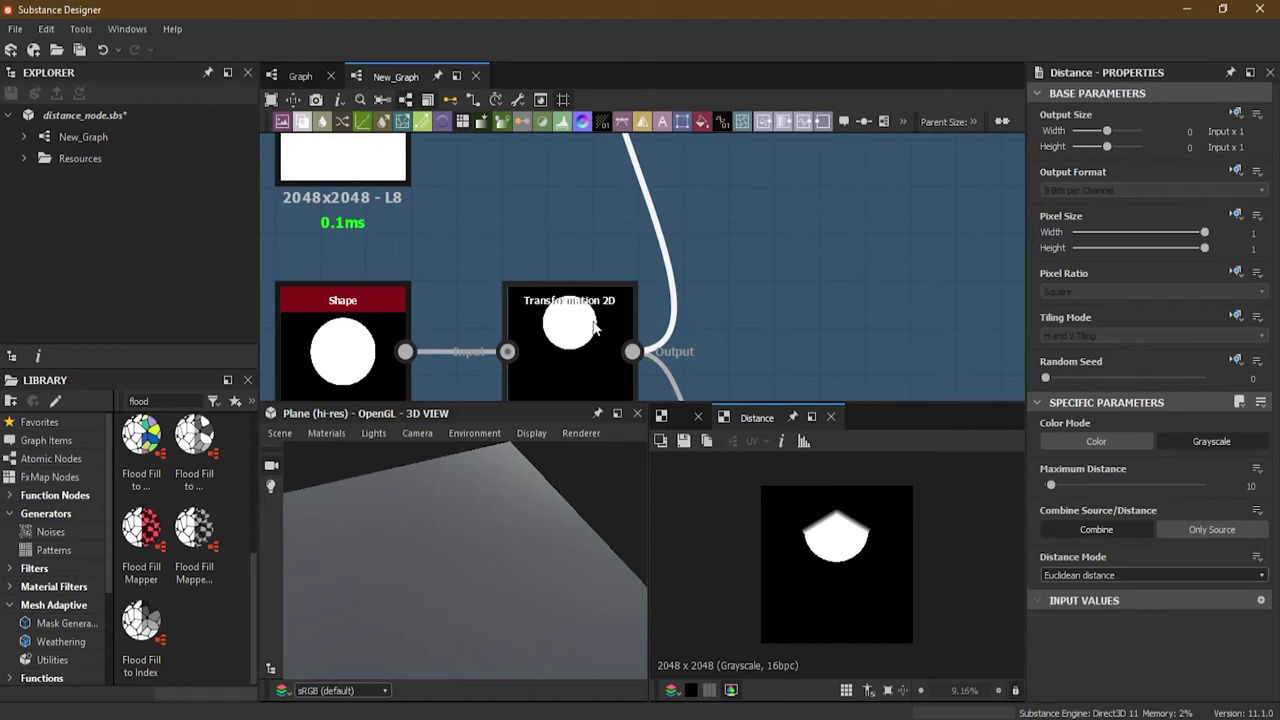
pyautogui.moveTo(584, 246); pyautogui.dragTo(709, 400, button='middle')
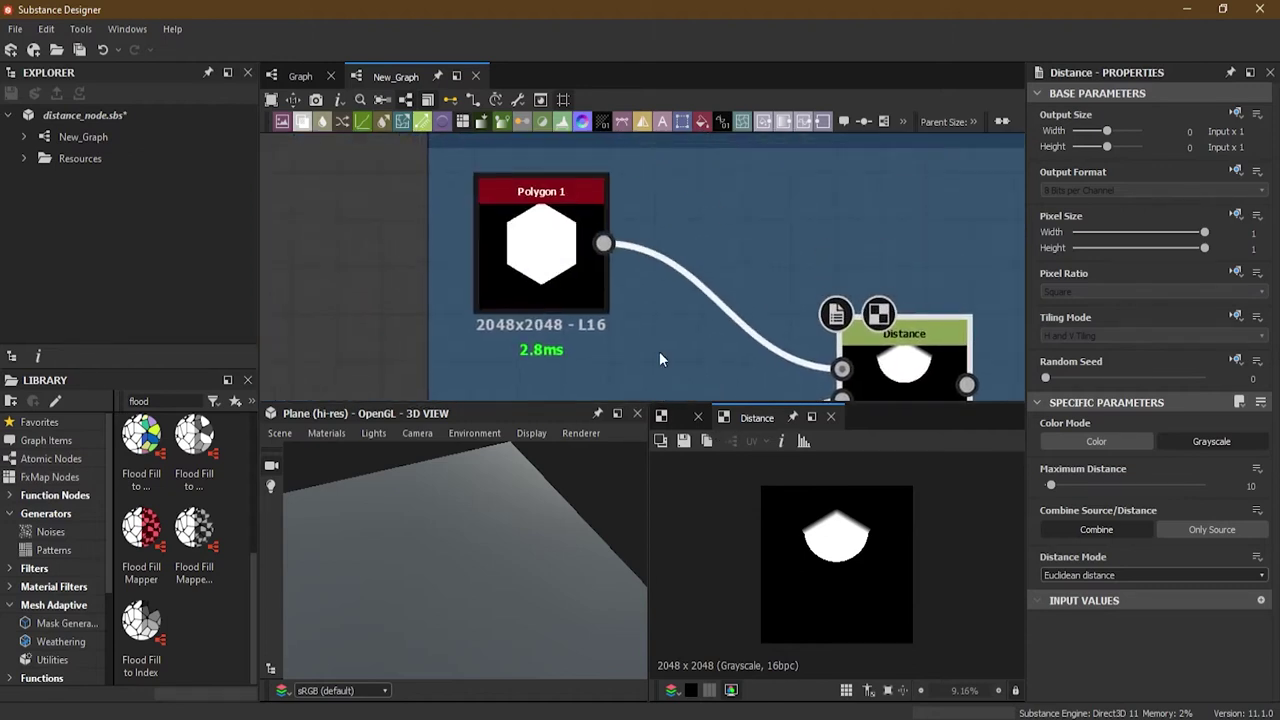
# Enlarge and reposition the circle in the Transformation 2D node so that it covers the hexagon mask, with offset X -0.0124 and Y 0.042
pyautogui.scroll(-1, 747, 355)
pyautogui.moveTo(842, 393); pyautogui.dragTo(765, 221, button='middle')
pyautogui.scroll(-2, 765, 221)
pyautogui.moveTo(794, 294); pyautogui.dragTo(784, 188, button='middle')
pyautogui.click(704, 339)
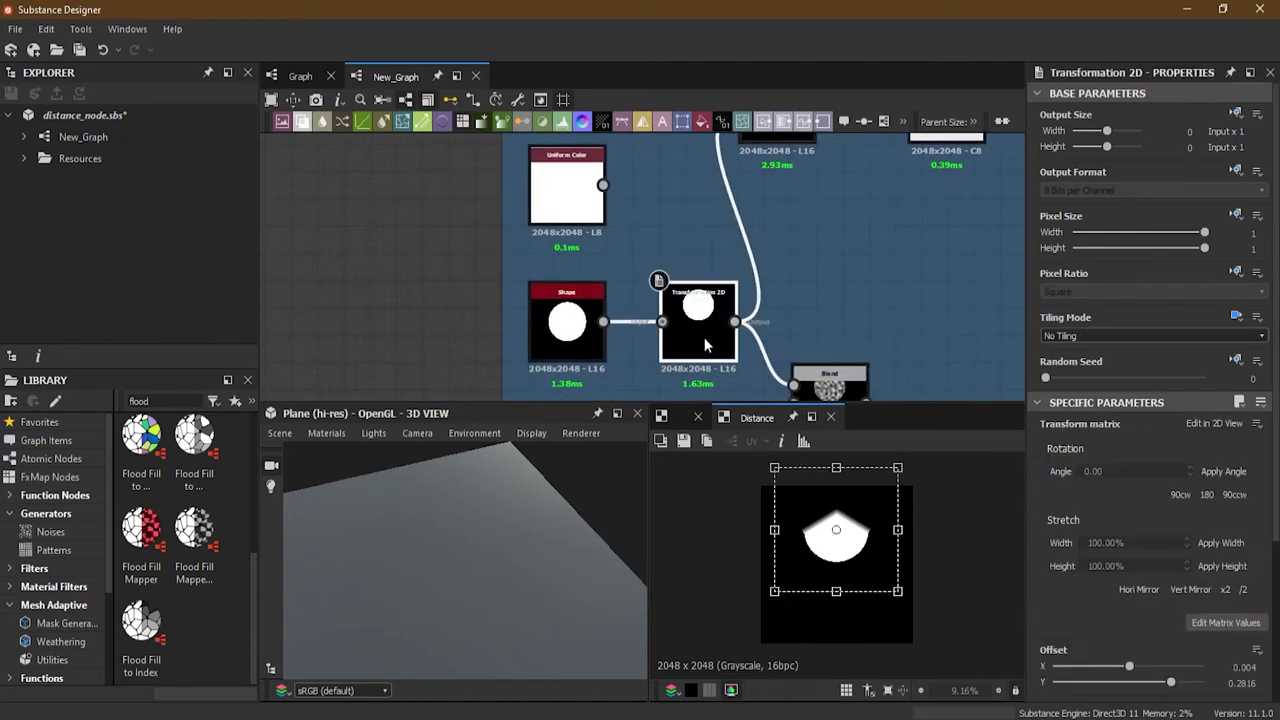
pyautogui.moveTo(898, 592); pyautogui.dragTo(951, 666)
pyautogui.moveTo(773, 567); pyautogui.dragTo(727, 567)
pyautogui.moveTo(848, 478); pyautogui.dragTo(842, 445)
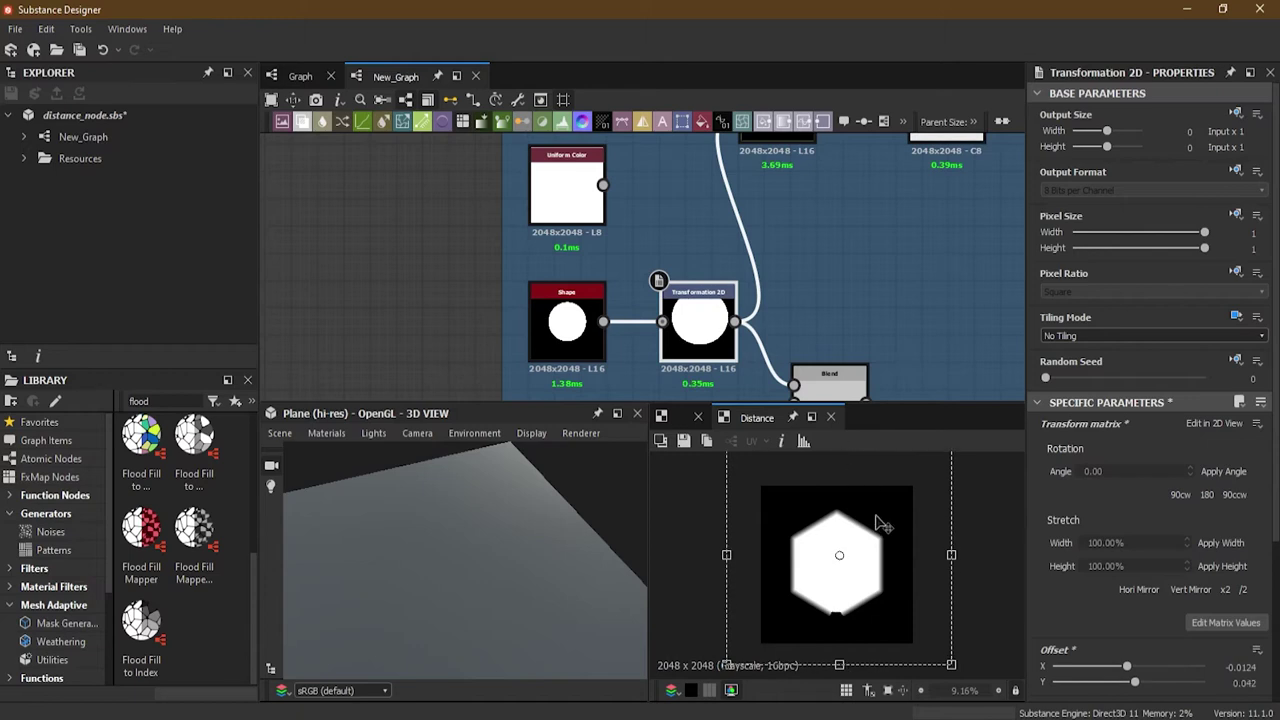
# Undo the scaling and repositioning changes made to the Transformation 2D node
pyautogui.hotkey('ctrl', 'z')
pyautogui.hotkey('ctrl', 'z')
pyautogui.hotkey('ctrl', 'z')
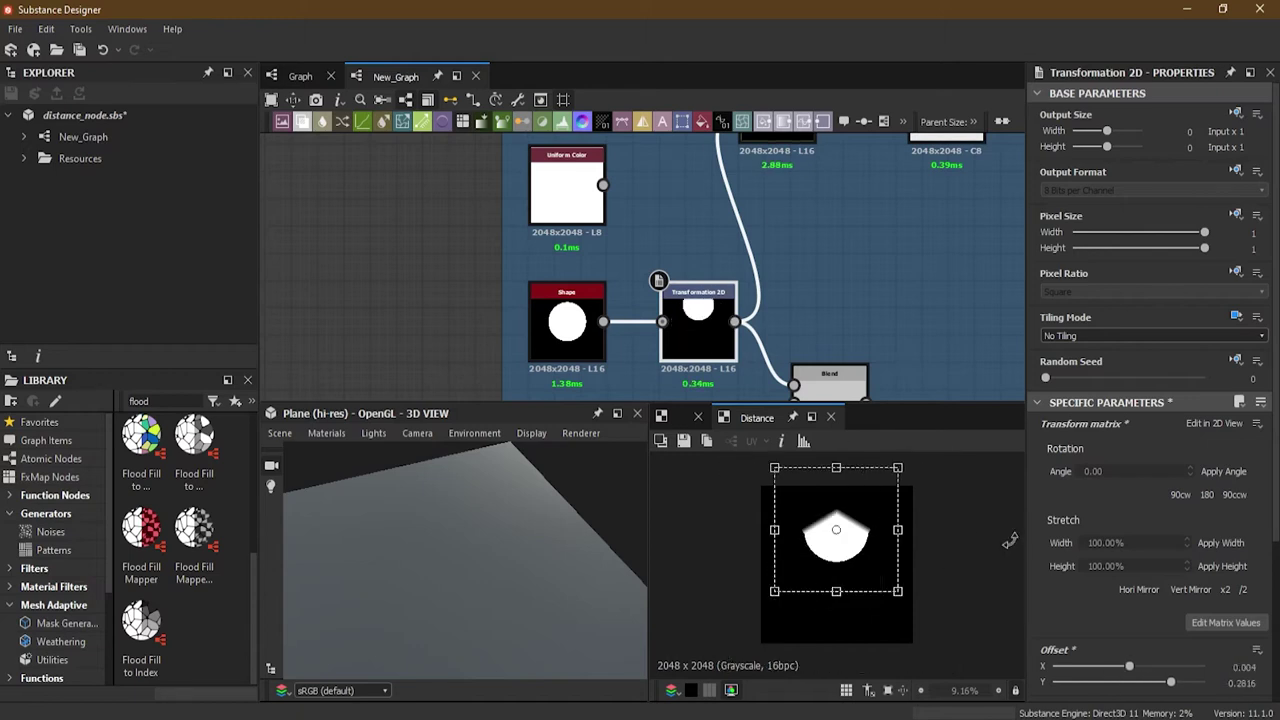
# Switch the Distance node's Combine Source/Distance option to Only Source and back to Combine to compare the results
pyautogui.moveTo(808, 246); pyautogui.dragTo(808, 288, button='middle')
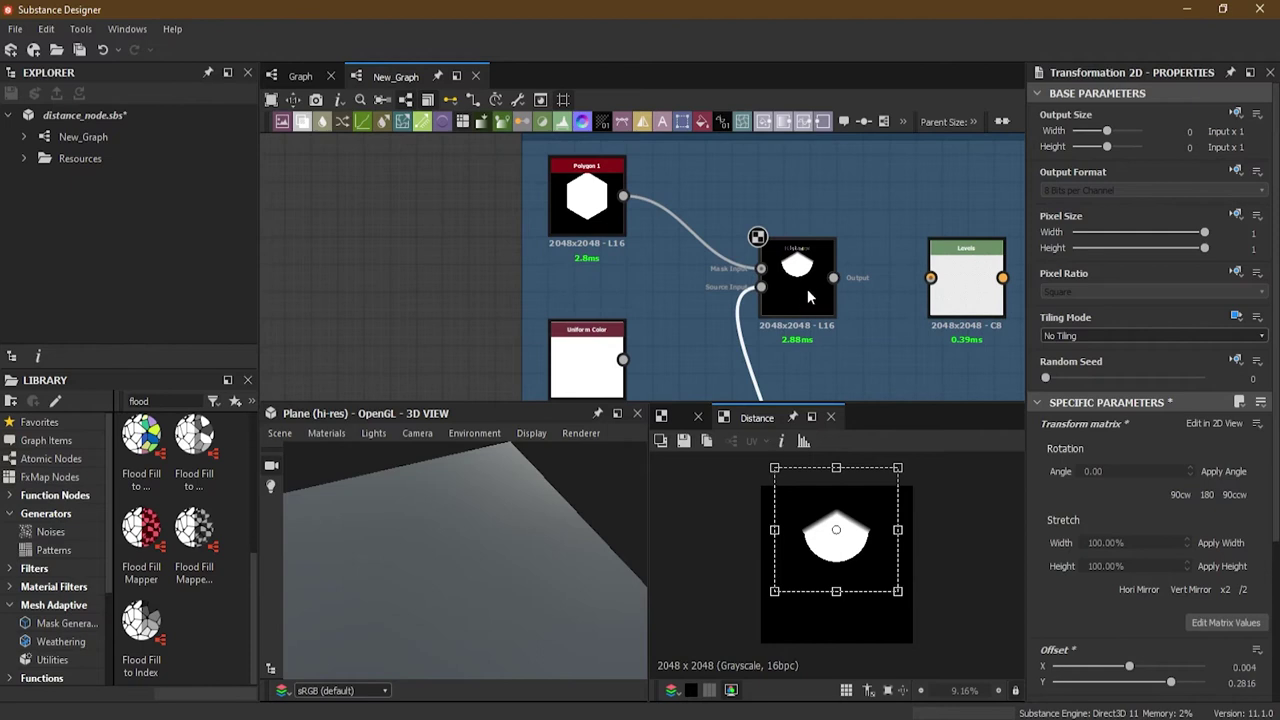
pyautogui.click(808, 288)
pyautogui.moveTo(778, 328); pyautogui.dragTo(744, 290, button='middle')
pyautogui.scroll(3, 735, 240)
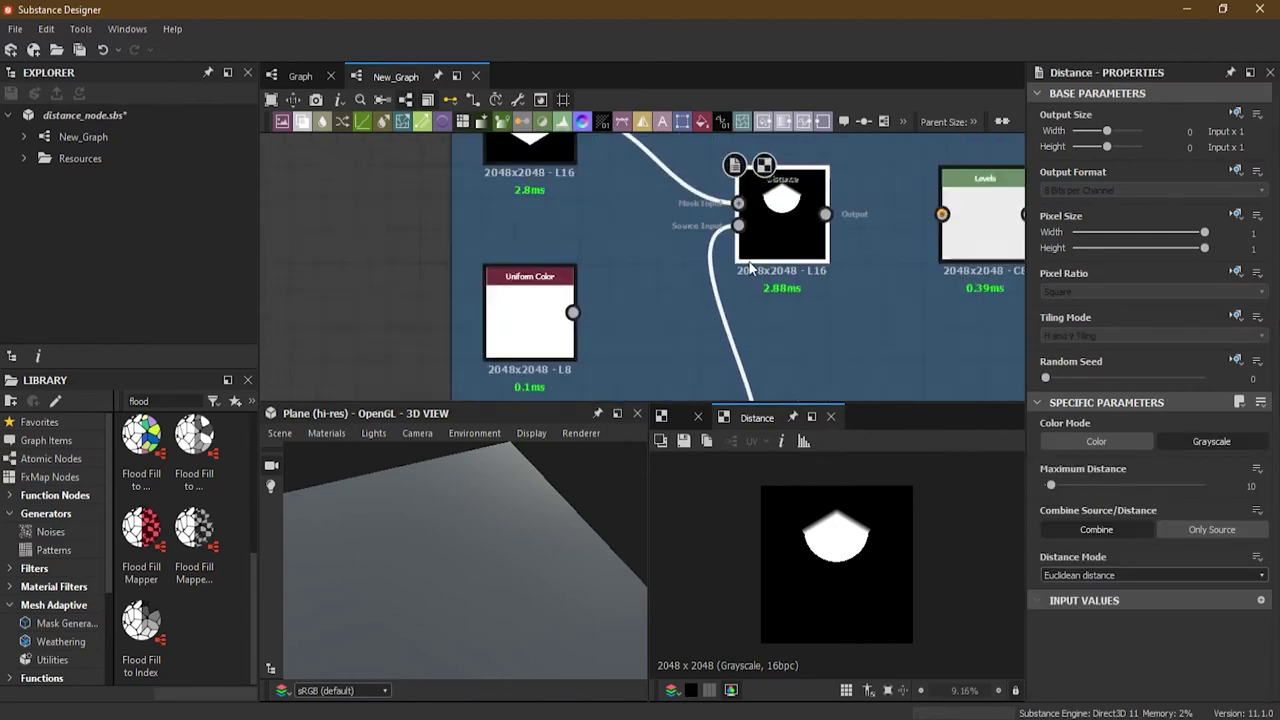
pyautogui.click(1204, 530)
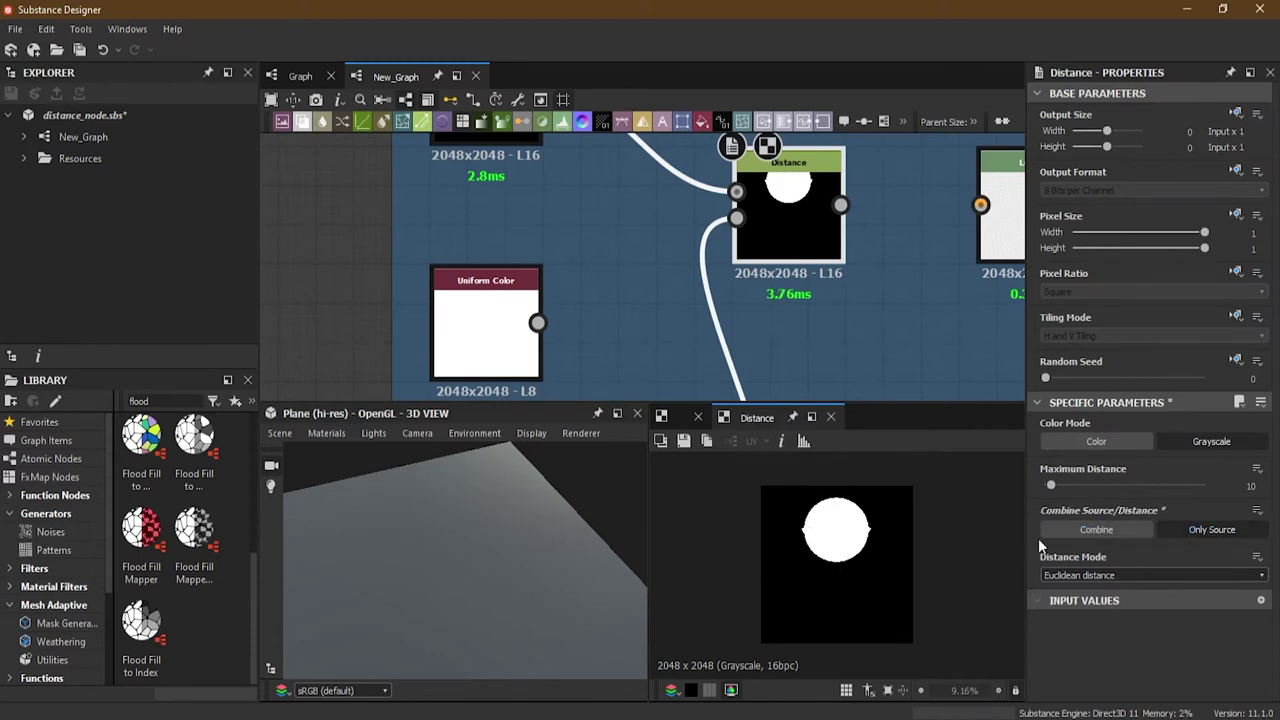
pyautogui.click(1095, 531)
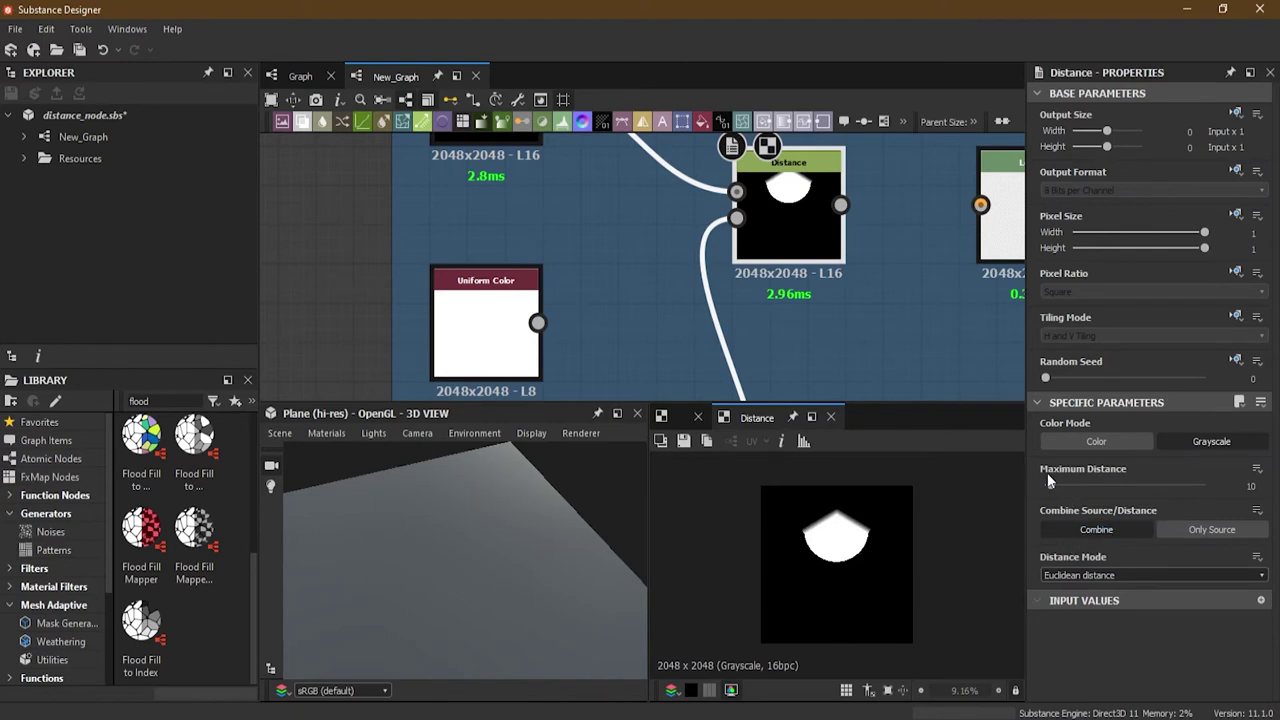
# Try maximum distances of 66.56, 37.12 and 1.28 on the Distance node, comparing the result with its mask and source inputs
pyautogui.moveTo(1051, 484); pyautogui.dragTo(1087, 488)
pyautogui.scroll(1, 855, 516)
pyautogui.moveTo(764, 234); pyautogui.dragTo(740, 136, button='middle')
pyautogui.moveTo(804, 297); pyautogui.dragTo(806, 185, button='middle')
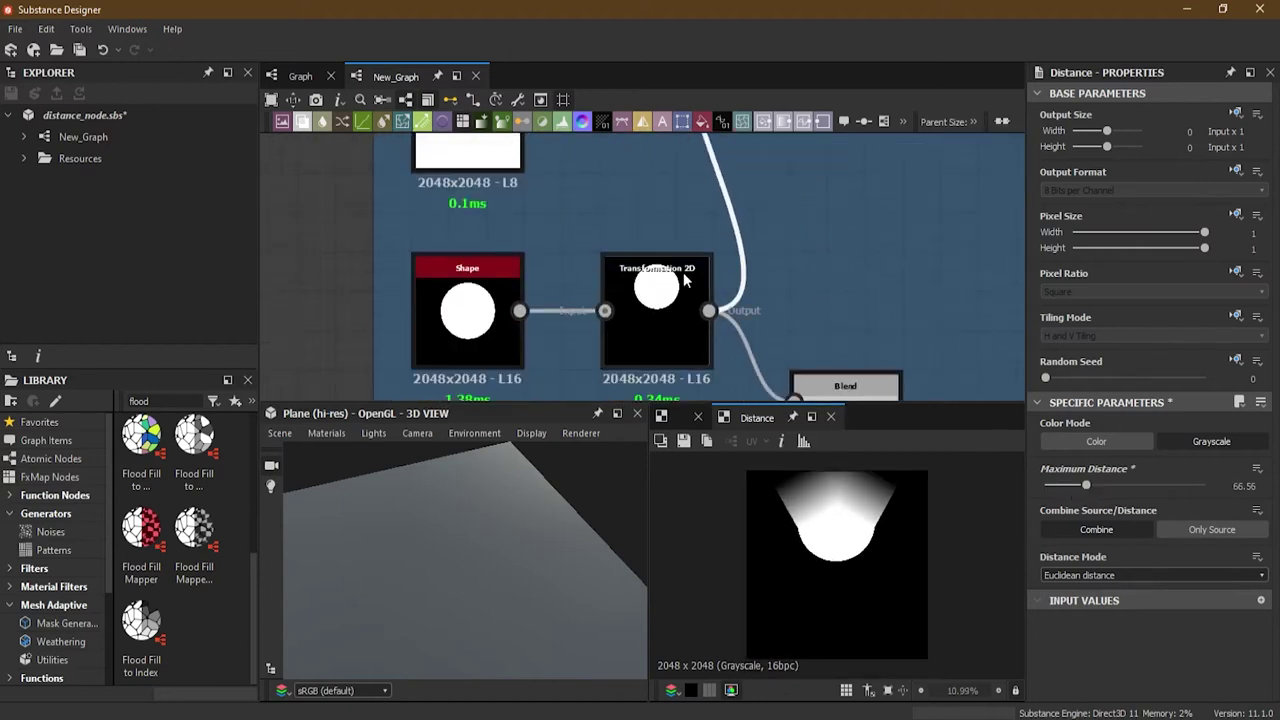
pyautogui.moveTo(739, 221); pyautogui.dragTo(775, 394, button='middle')
pyautogui.moveTo(751, 268); pyautogui.dragTo(774, 411, button='middle')
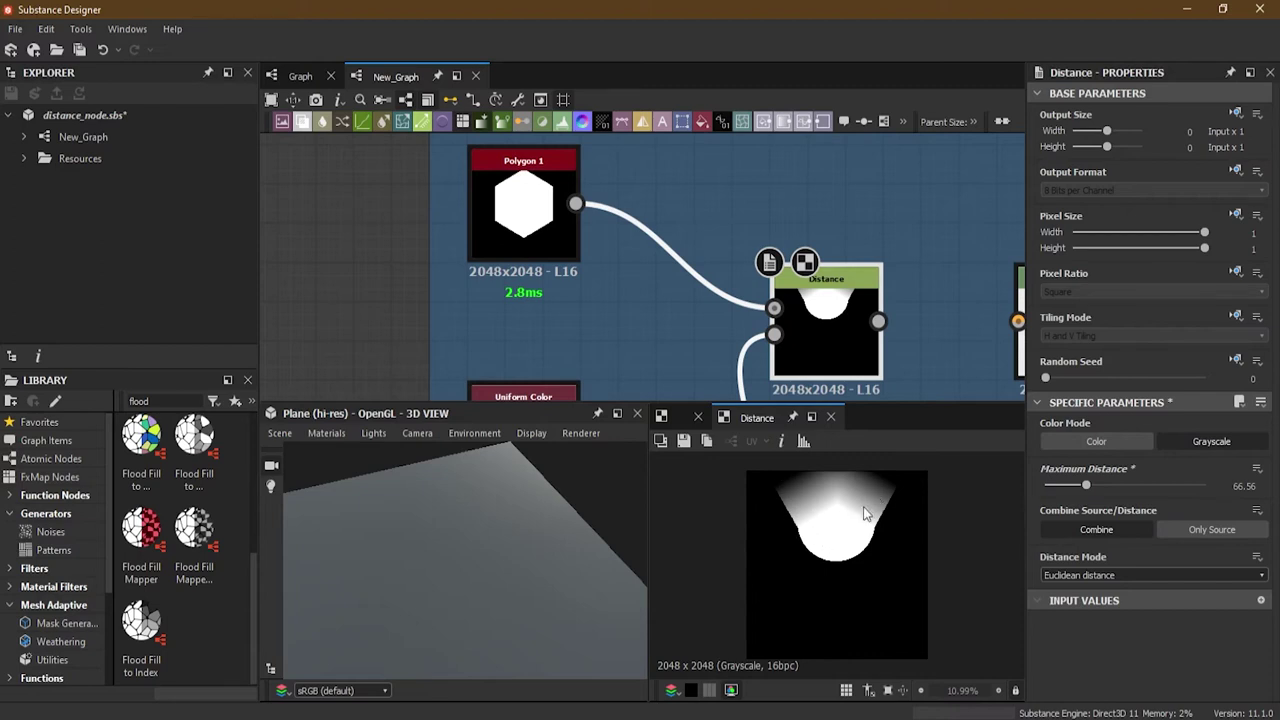
pyautogui.moveTo(742, 346); pyautogui.dragTo(728, 176, button='middle')
pyautogui.moveTo(784, 324); pyautogui.dragTo(766, 234, button='middle')
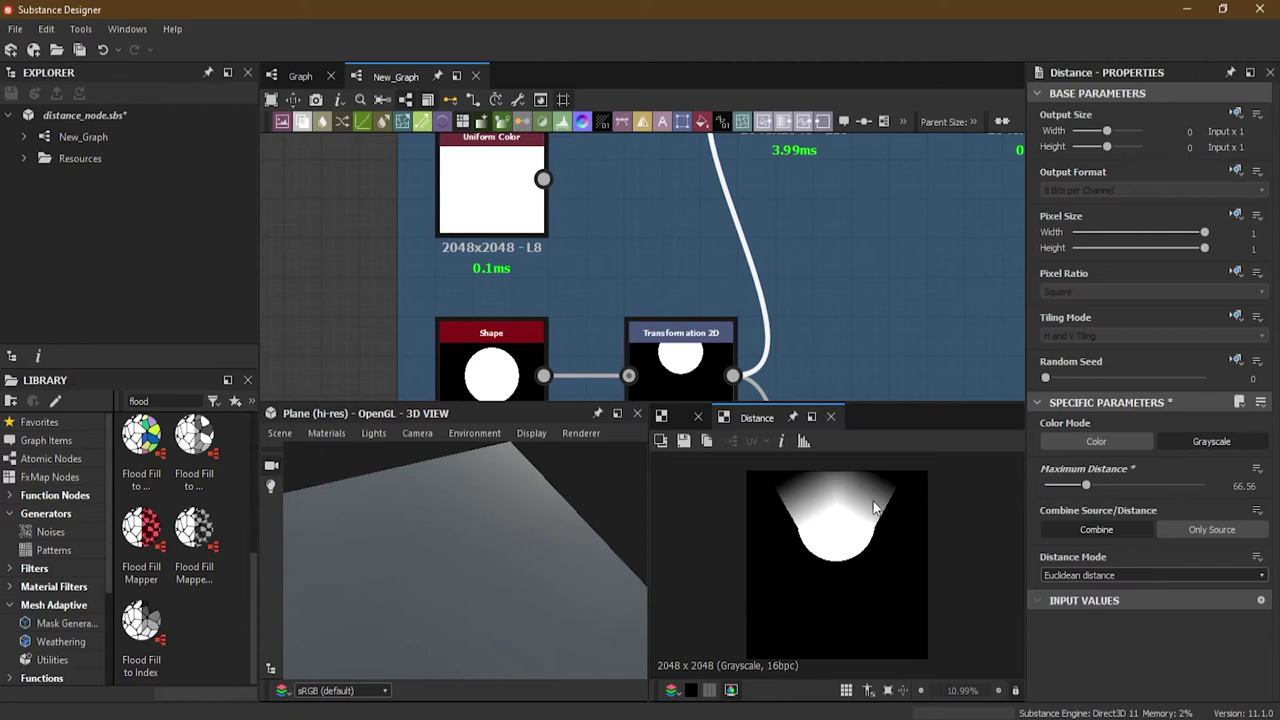
pyautogui.moveTo(1086, 487)
pyautogui.mouseDown()
pyautogui.moveTo(1118, 492)
pyautogui.moveTo(1070, 492)
pyautogui.mouseUp()
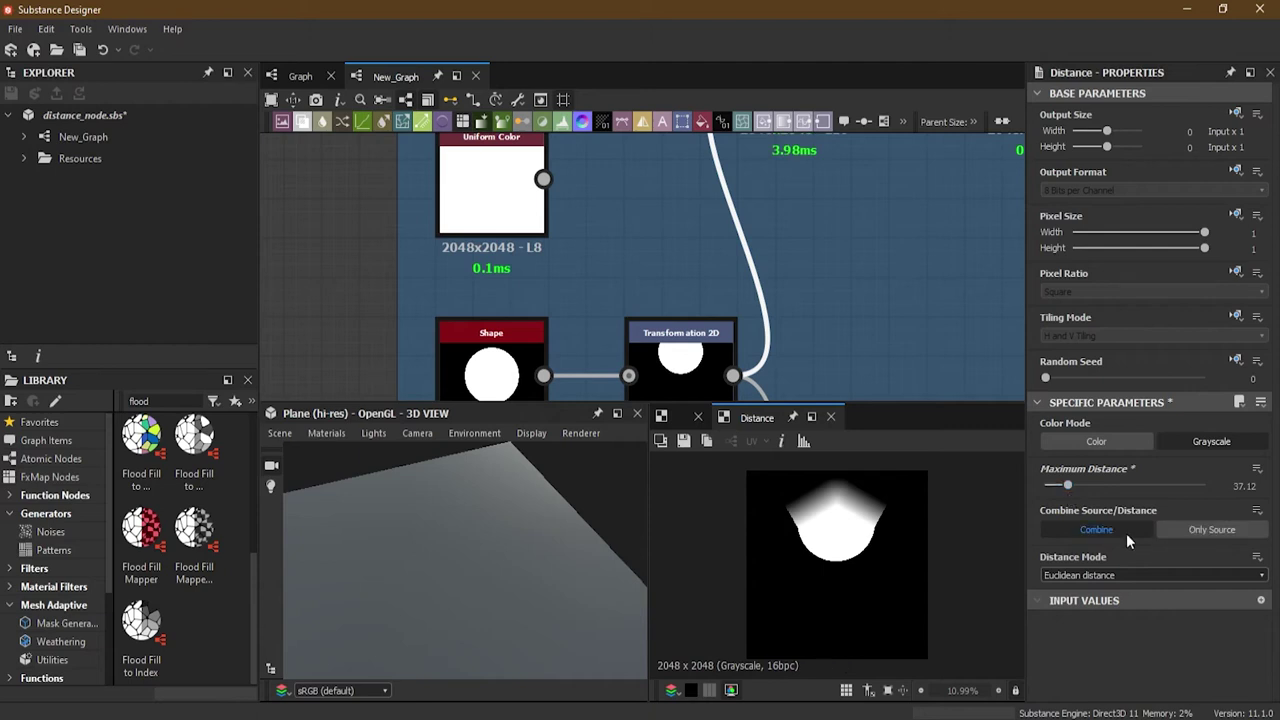
pyautogui.moveTo(1065, 487); pyautogui.dragTo(1046, 484)
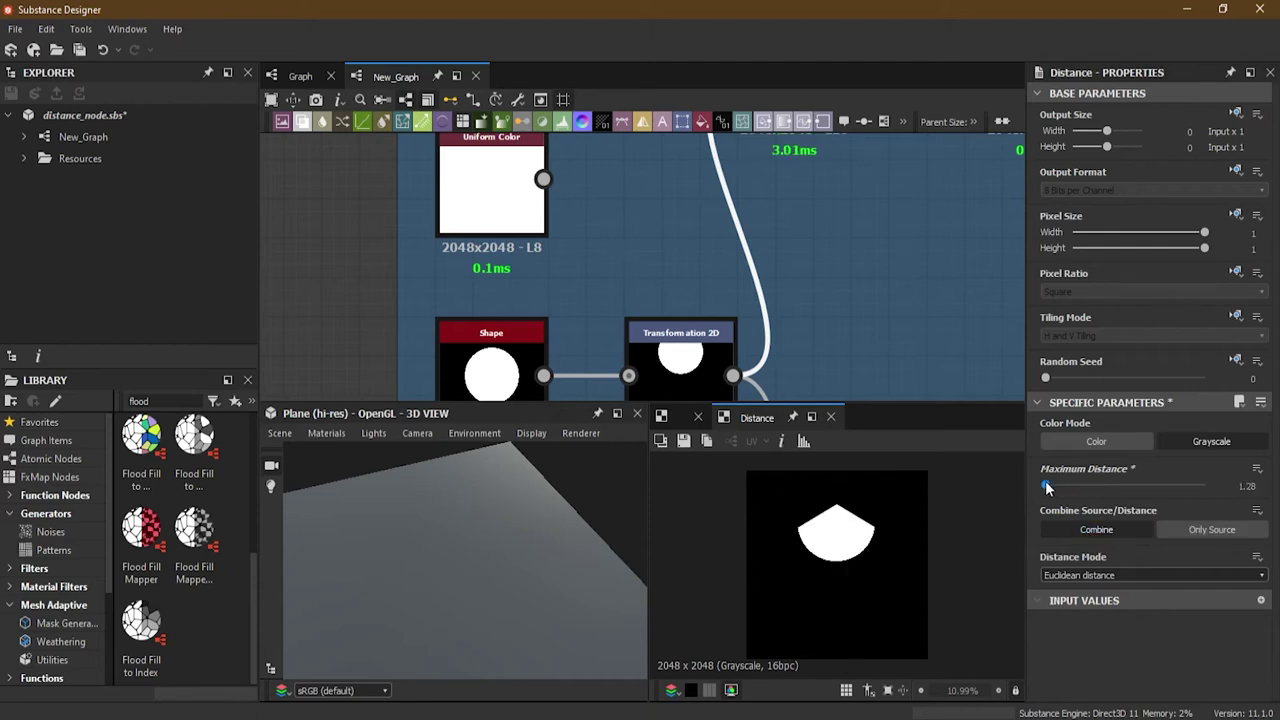
# Set the Distance node's Combine Source/Distance option to Only Source and its maximum distance to 38.4
pyautogui.click(1188, 537)
pyautogui.moveTo(1046, 484)
pyautogui.mouseDown()
pyautogui.moveTo(1116, 477)
pyautogui.moveTo(1068, 485)
pyautogui.mouseUp()
pyautogui.moveTo(757, 249); pyautogui.dragTo(822, 289, button='middle')
pyautogui.scroll(-3, 788, 332)
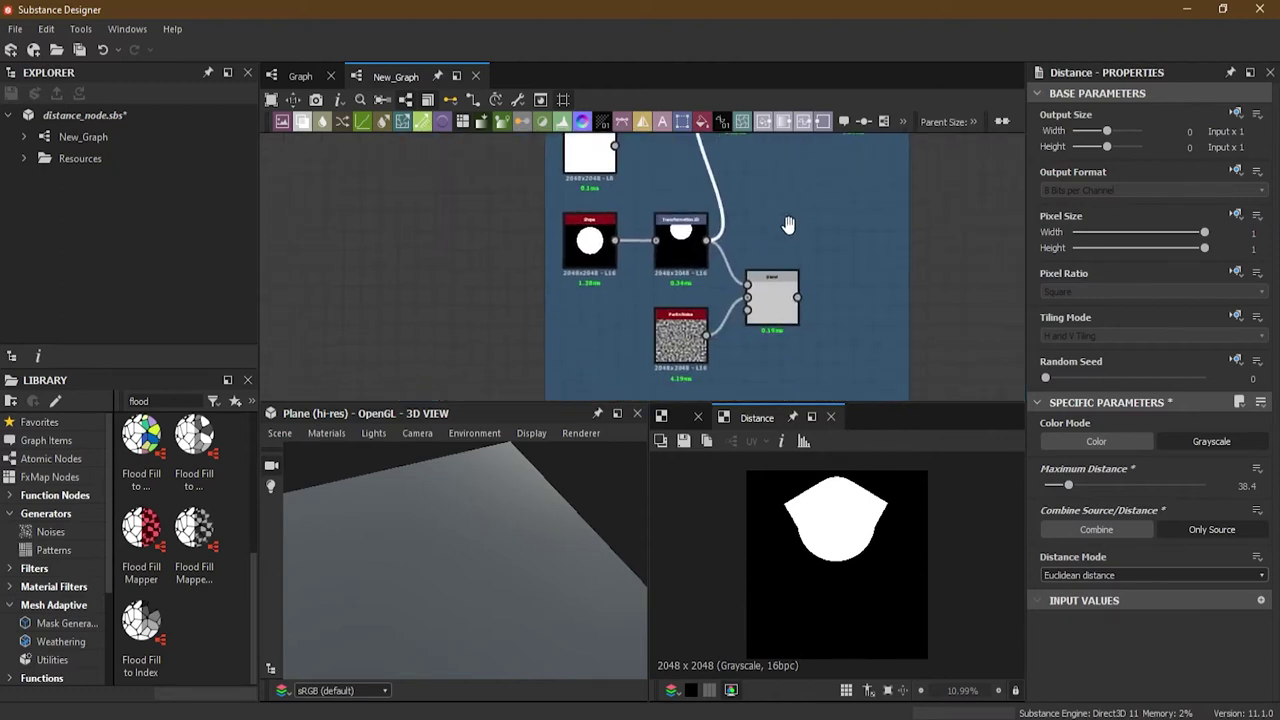
pyautogui.scroll(3, 738, 256)
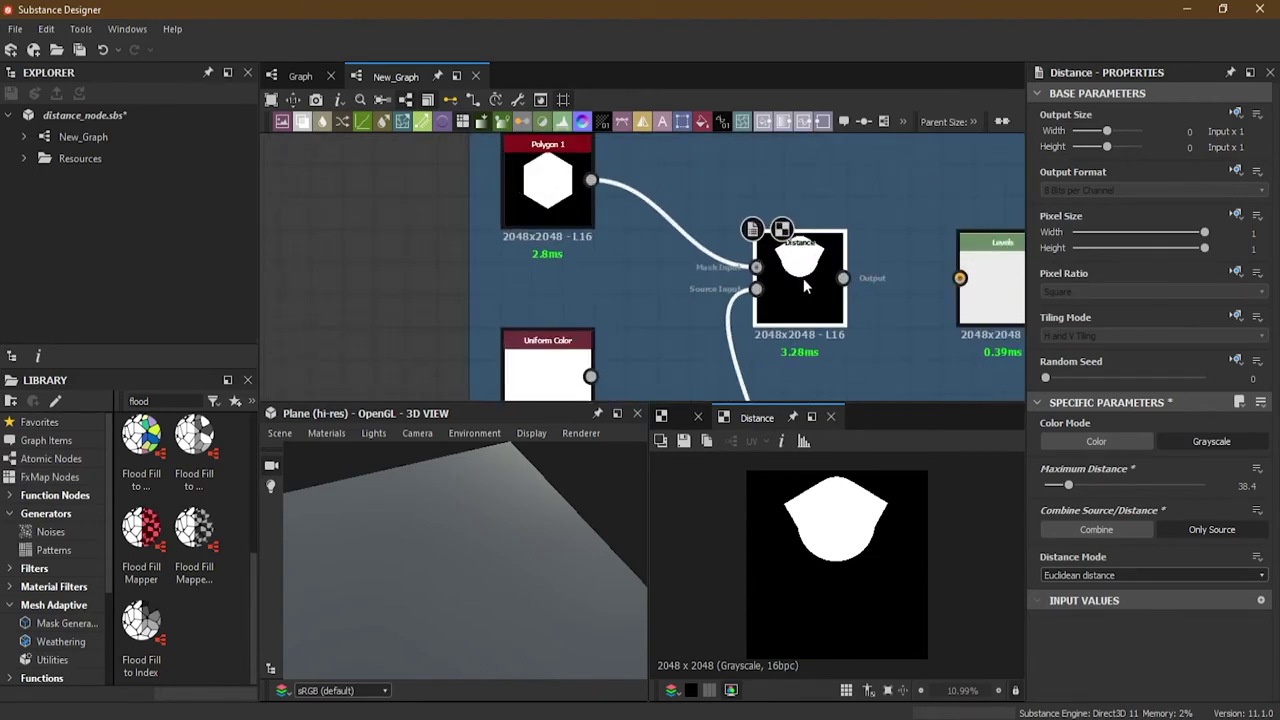
pyautogui.scroll(-3, 787, 258)
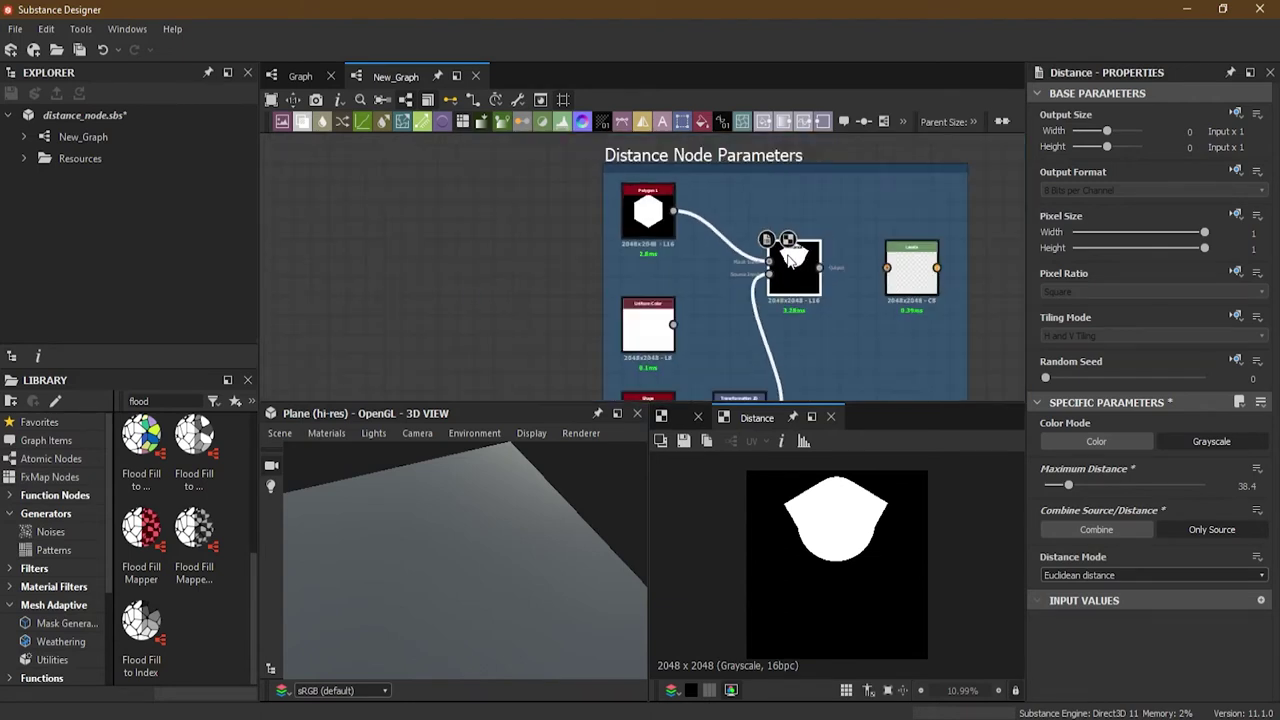
pyautogui.scroll(2, 787, 258)
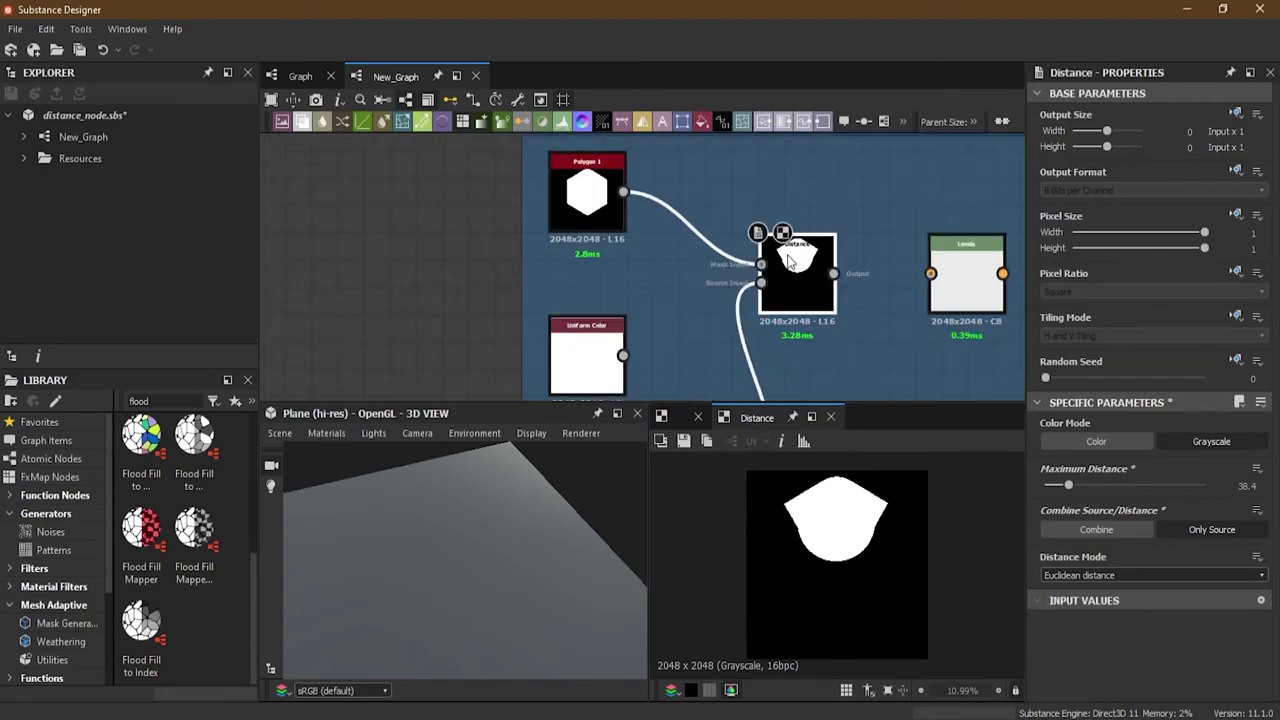
# Reset the Distance node's maximum distance to its default and set Combine Source/Distance to Combine
pyautogui.click(1258, 470)
pyautogui.click(1225, 552)
pyautogui.moveTo(926, 381); pyautogui.dragTo(868, 270, button='middle')
pyautogui.click(1126, 525)
pyautogui.scroll(-2, 893, 297)
pyautogui.scroll(1, 868, 269)
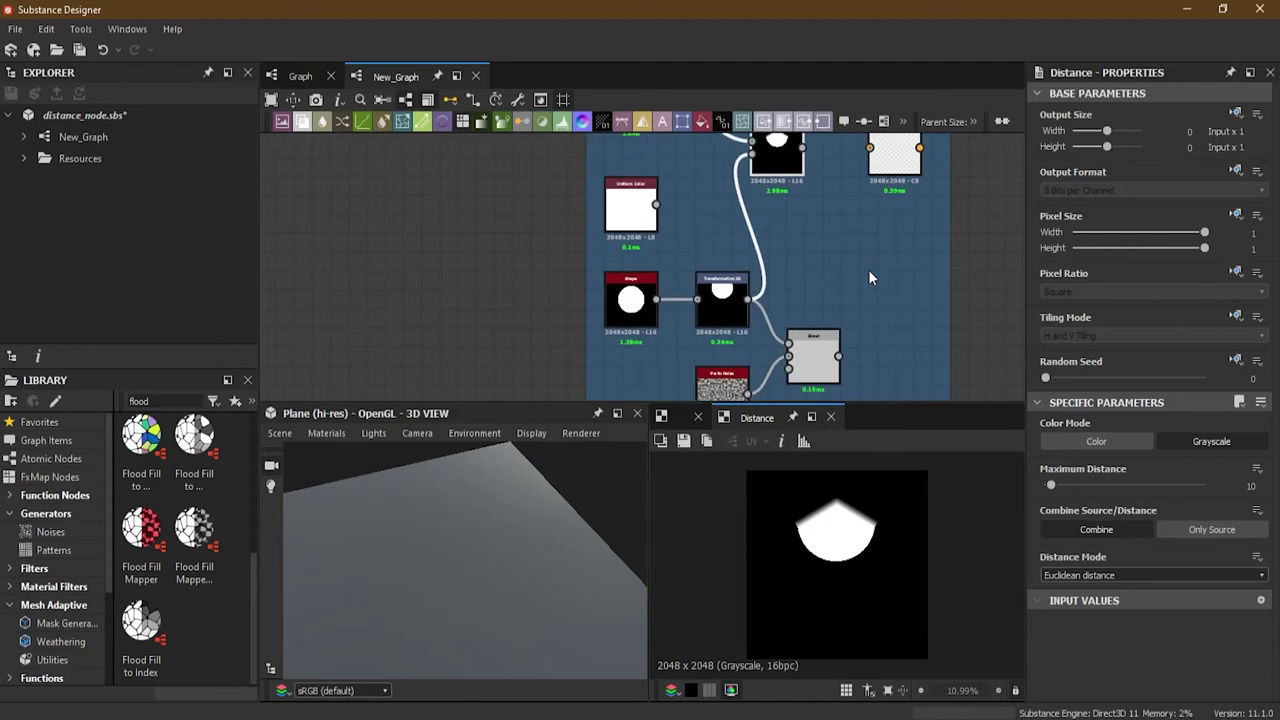
# Remove the link between Transformation 2D and the Distance node's Source Input, and display the Blend node's output and properties
pyautogui.doubleClick(821, 360)
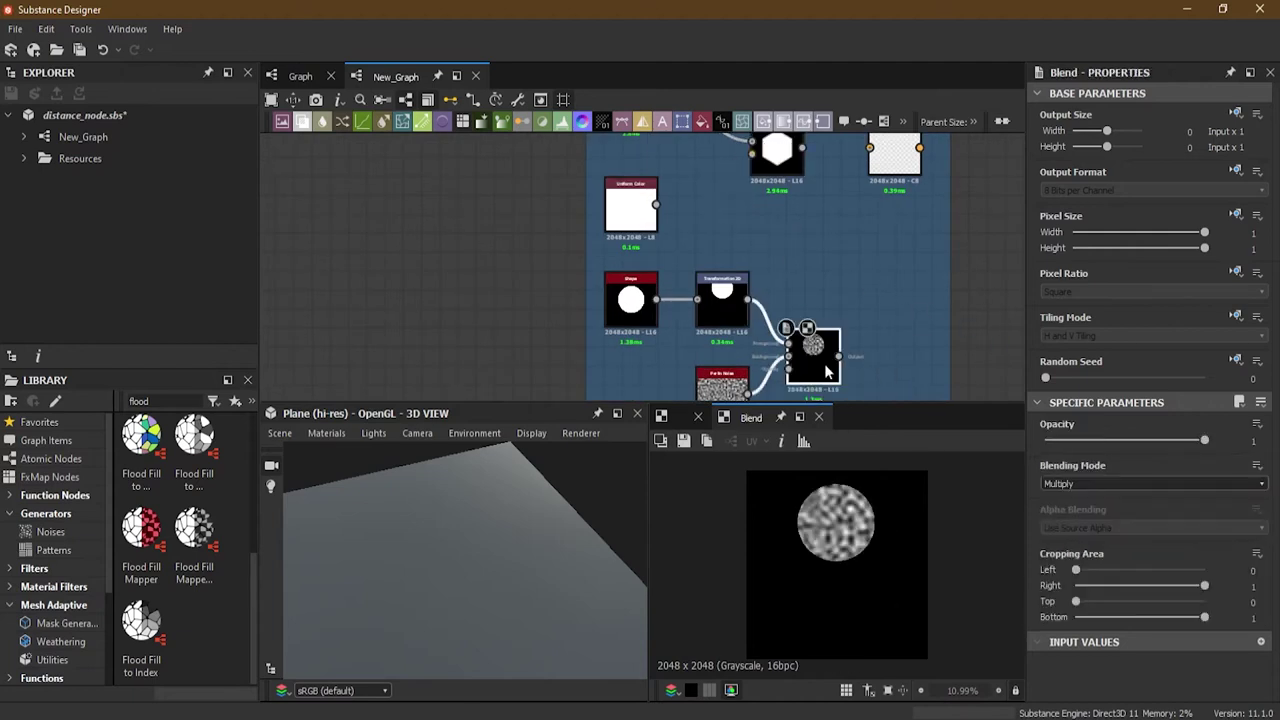
pyautogui.moveTo(823, 363); pyautogui.dragTo(817, 301, button='middle')
pyautogui.scroll(4, 817, 301)
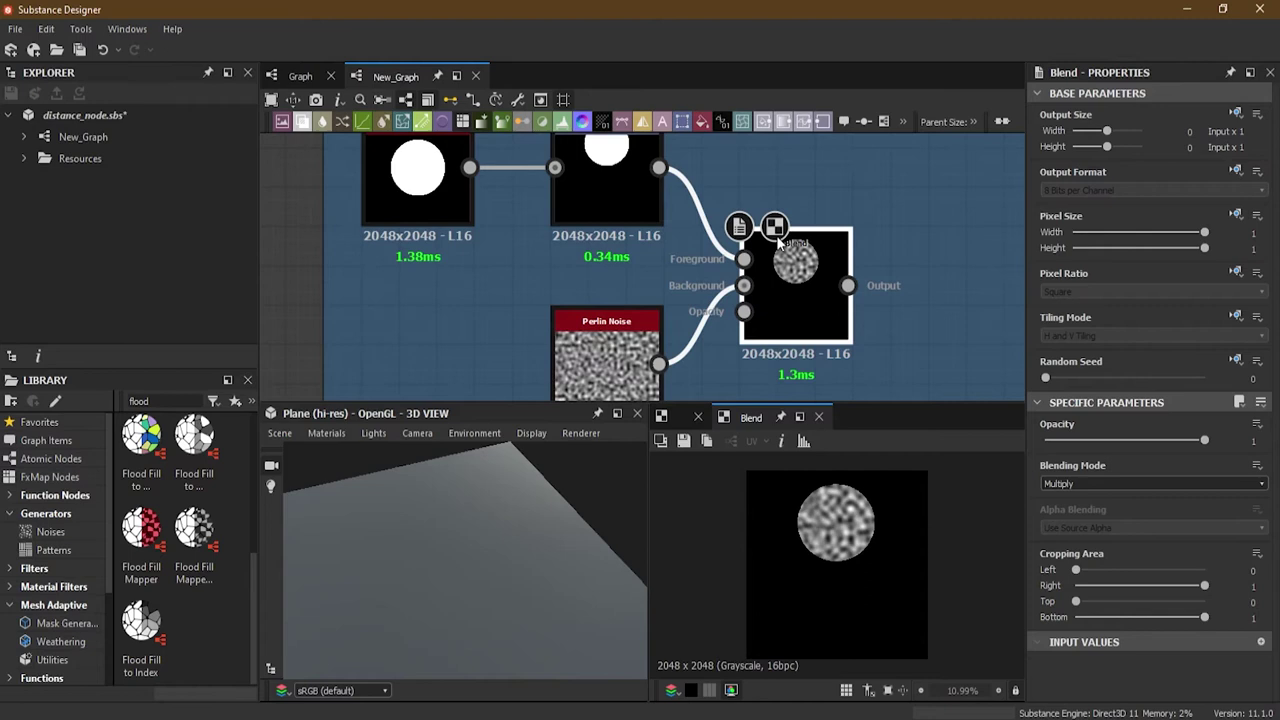
pyautogui.scroll(4, 797, 263)
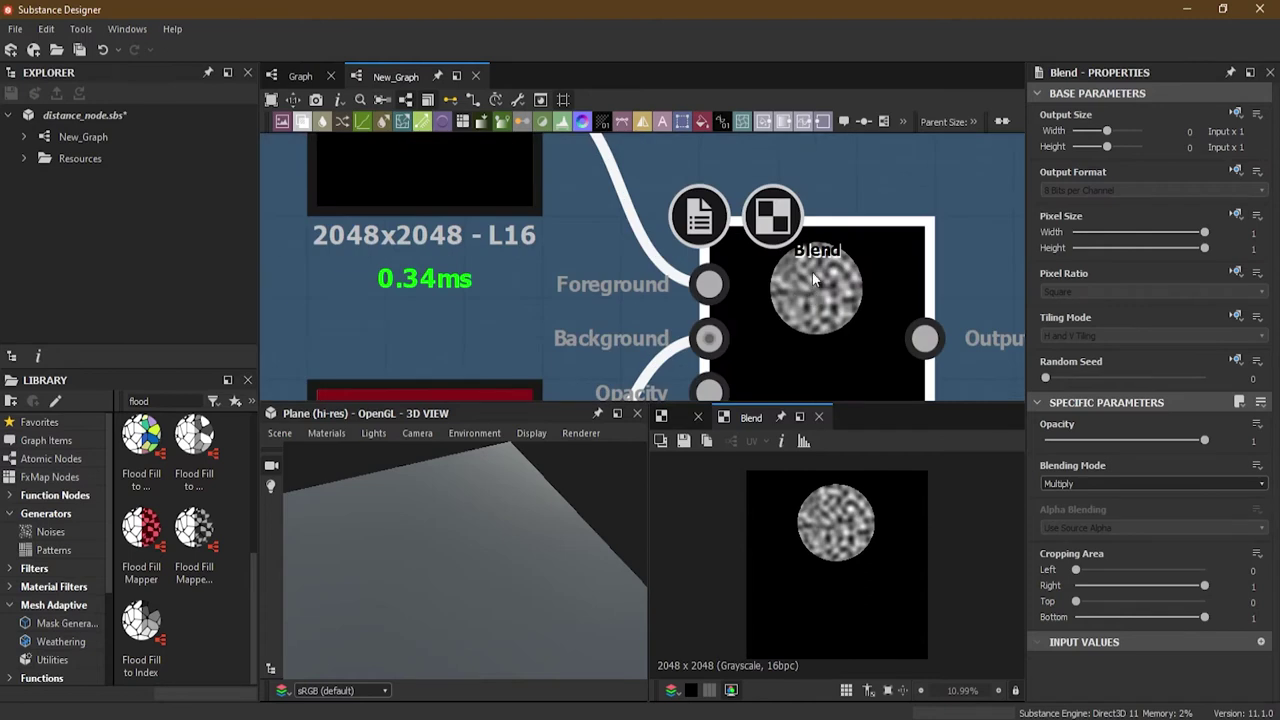
pyautogui.scroll(-8, 825, 267)
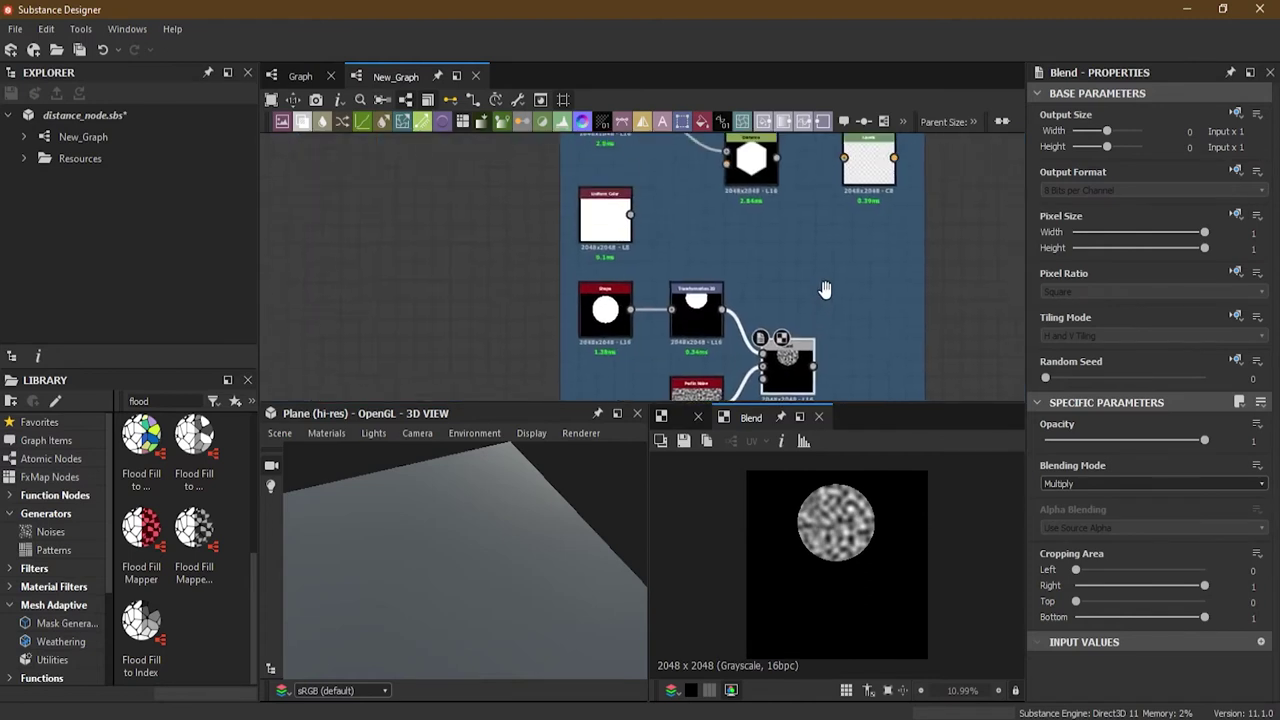
# Connect the Blend node's output to the Distance node's Source Input and compare the Distance result with the Polygon 1 mask
pyautogui.moveTo(827, 376); pyautogui.dragTo(740, 176)
pyautogui.click(762, 168)
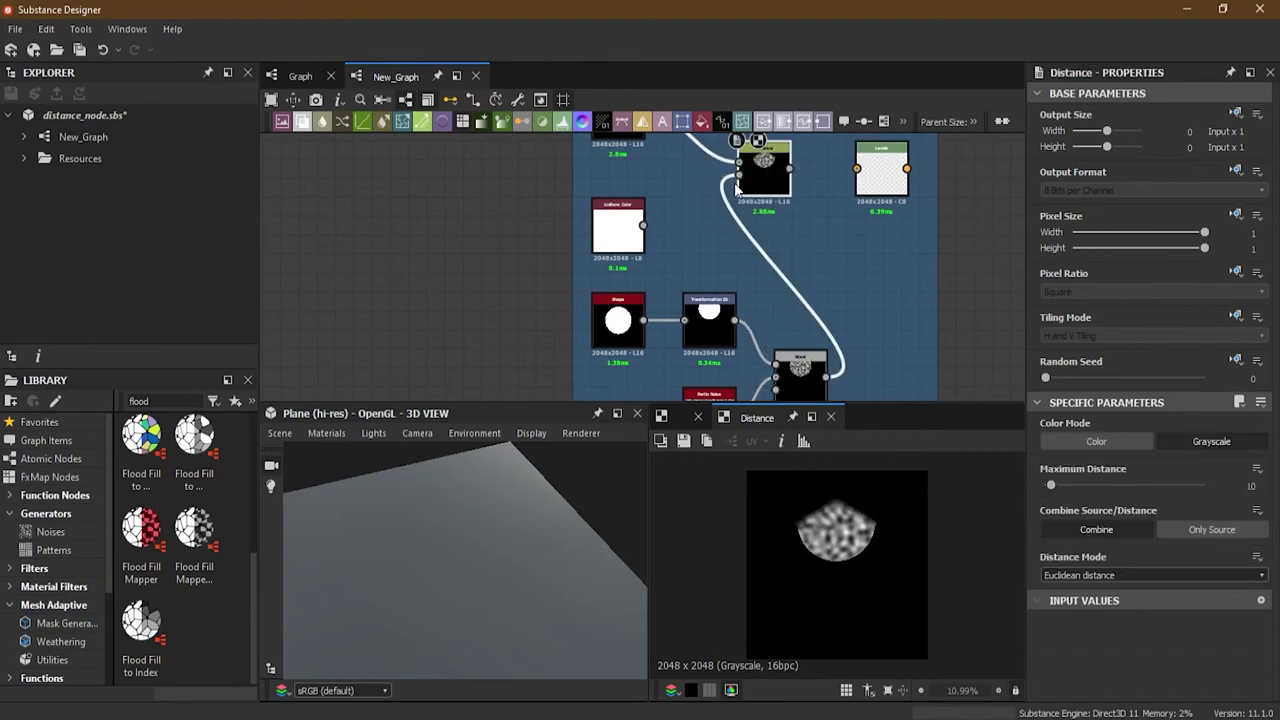
pyautogui.moveTo(778, 190); pyautogui.dragTo(802, 262, button='middle')
pyautogui.scroll(5, 802, 262)
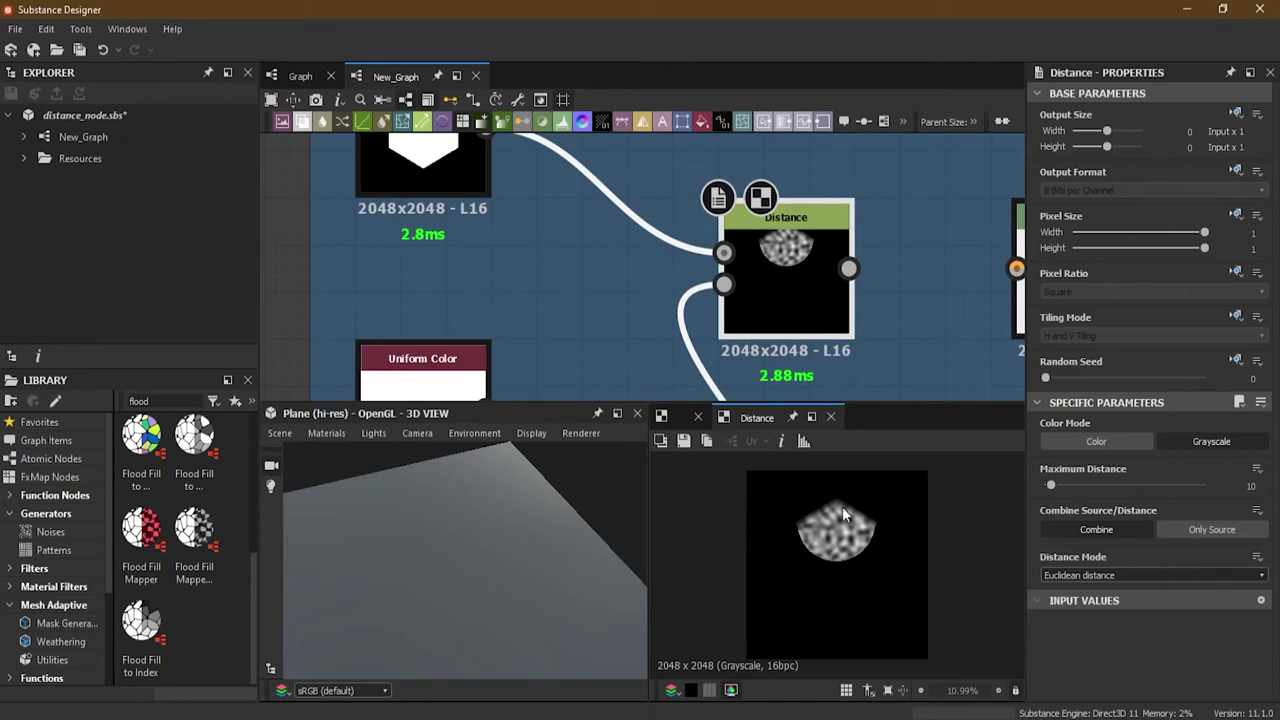
pyautogui.moveTo(668, 293); pyautogui.dragTo(698, 320, button='middle')
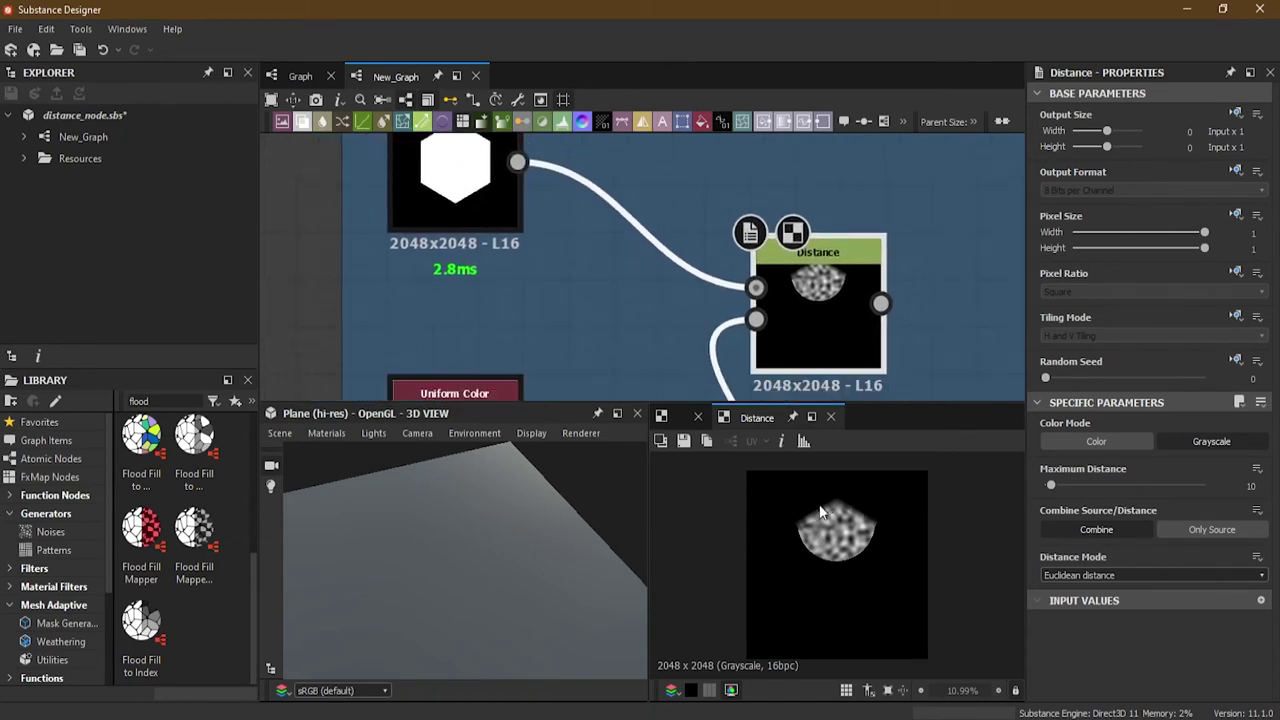
pyautogui.moveTo(532, 190); pyautogui.dragTo(547, 274, button='middle')
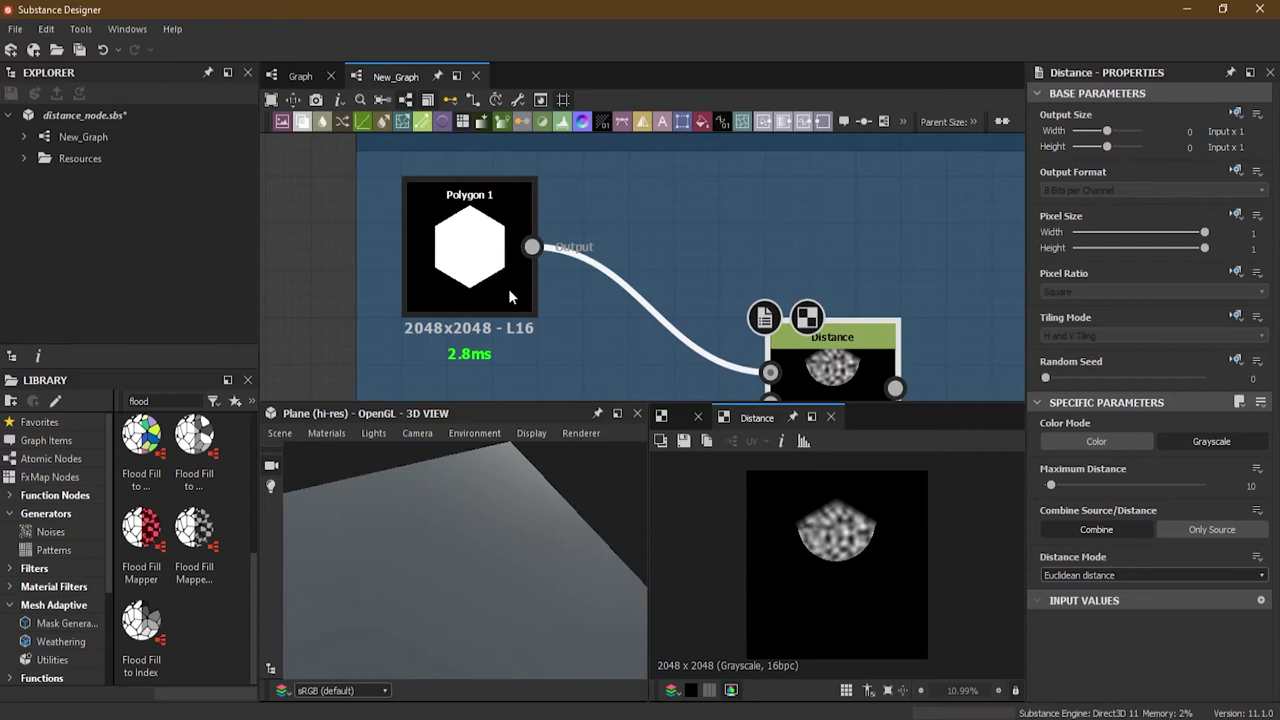
pyautogui.moveTo(695, 303); pyautogui.dragTo(603, 186, button='middle')
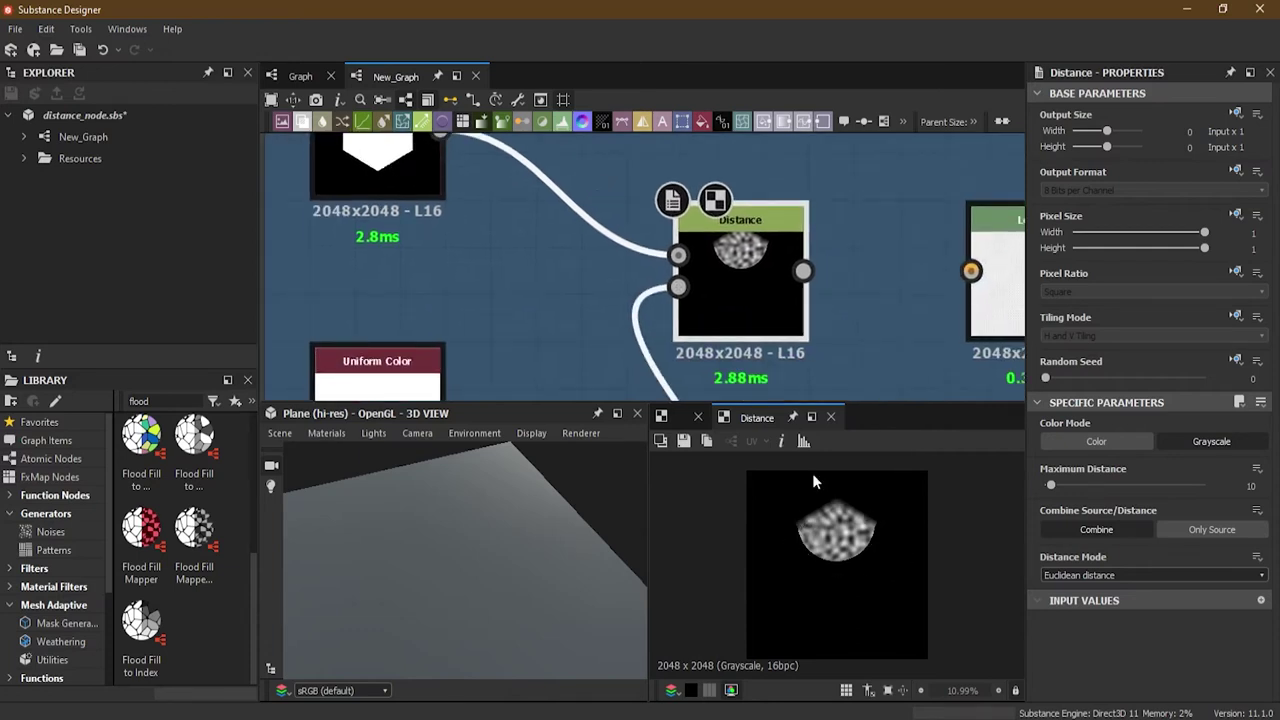
# Set the Distance node's maximum distance to 60.16 and examine the noise source's result in the 2D view
pyautogui.click(772, 312)
pyautogui.moveTo(1050, 489); pyautogui.dragTo(1081, 486)
pyautogui.scroll(6, 841, 527)
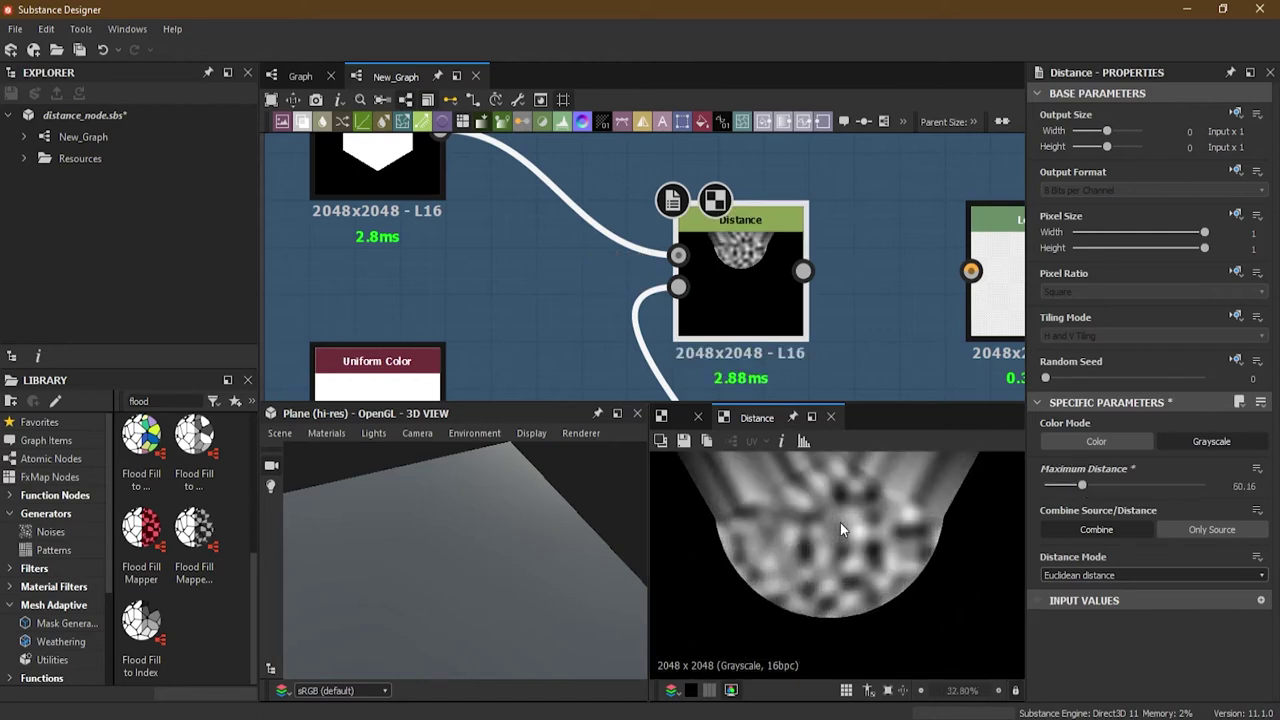
pyautogui.moveTo(797, 536); pyautogui.dragTo(855, 536, button='middle')
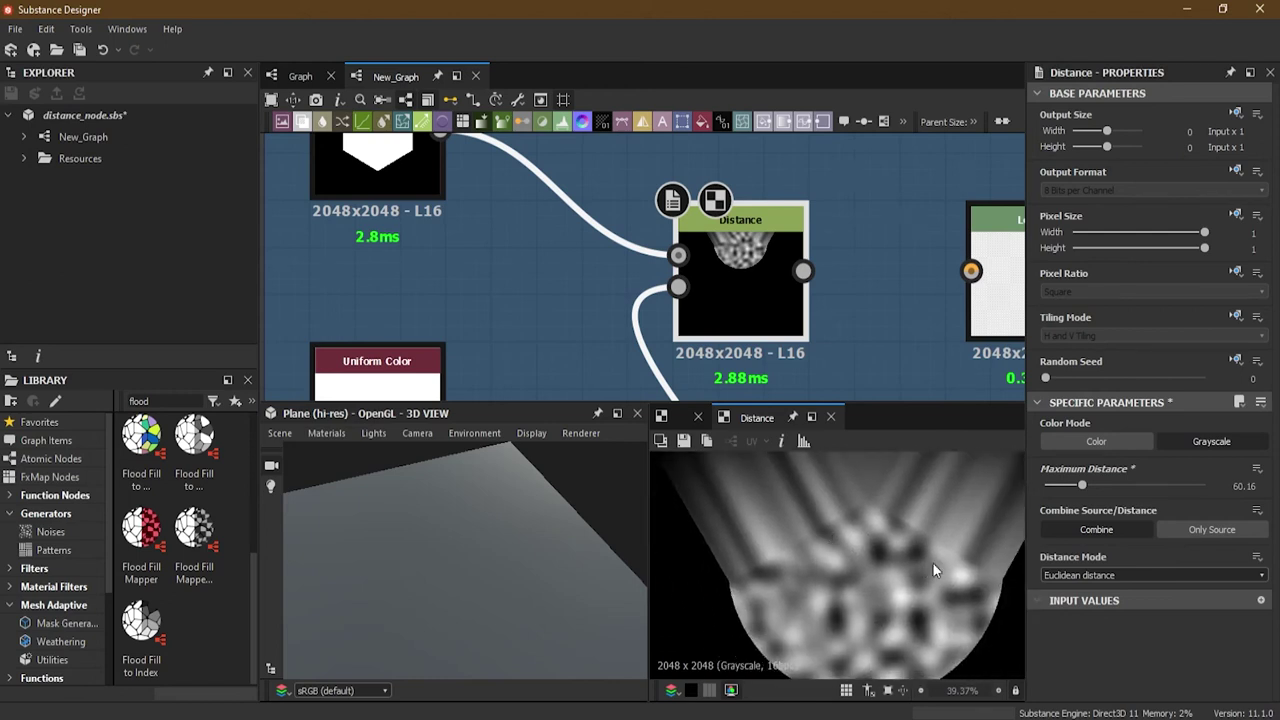
# Examine the noise streaks in the Distance node's result in the 2D view
pyautogui.moveTo(954, 535); pyautogui.dragTo(923, 620, button='middle')
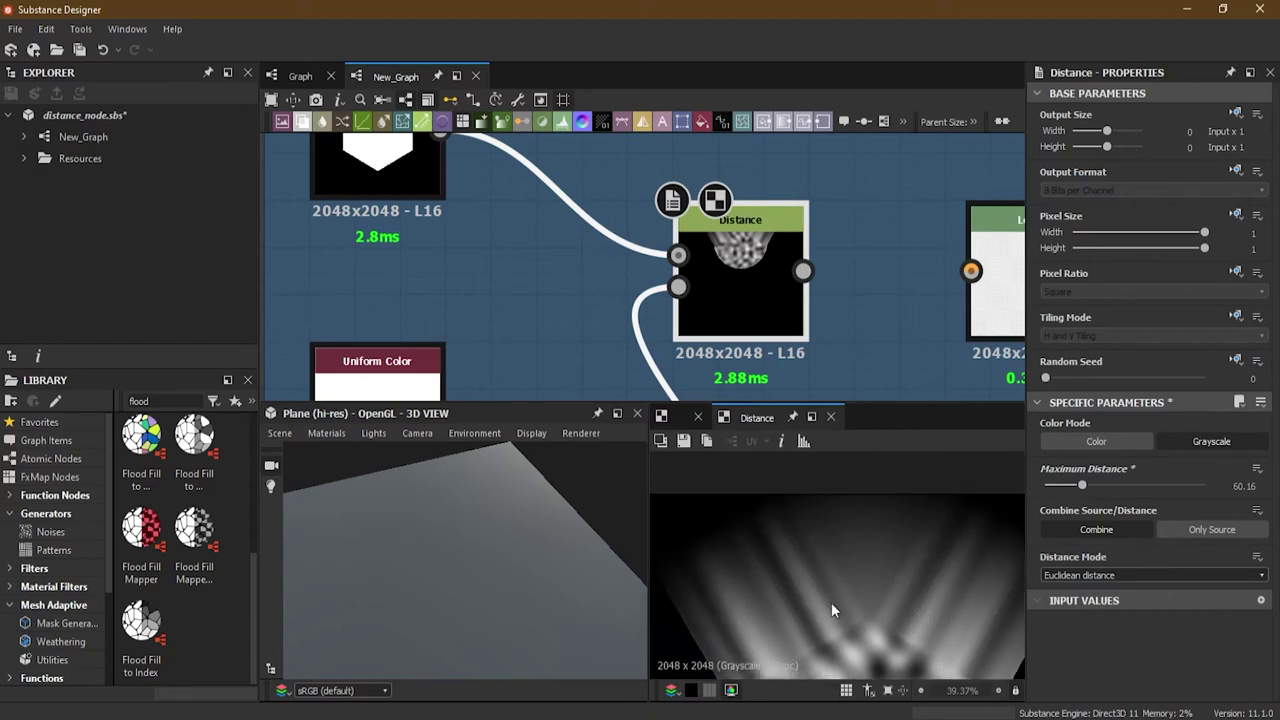
pyautogui.moveTo(598, 290); pyautogui.dragTo(650, 427, button='middle')
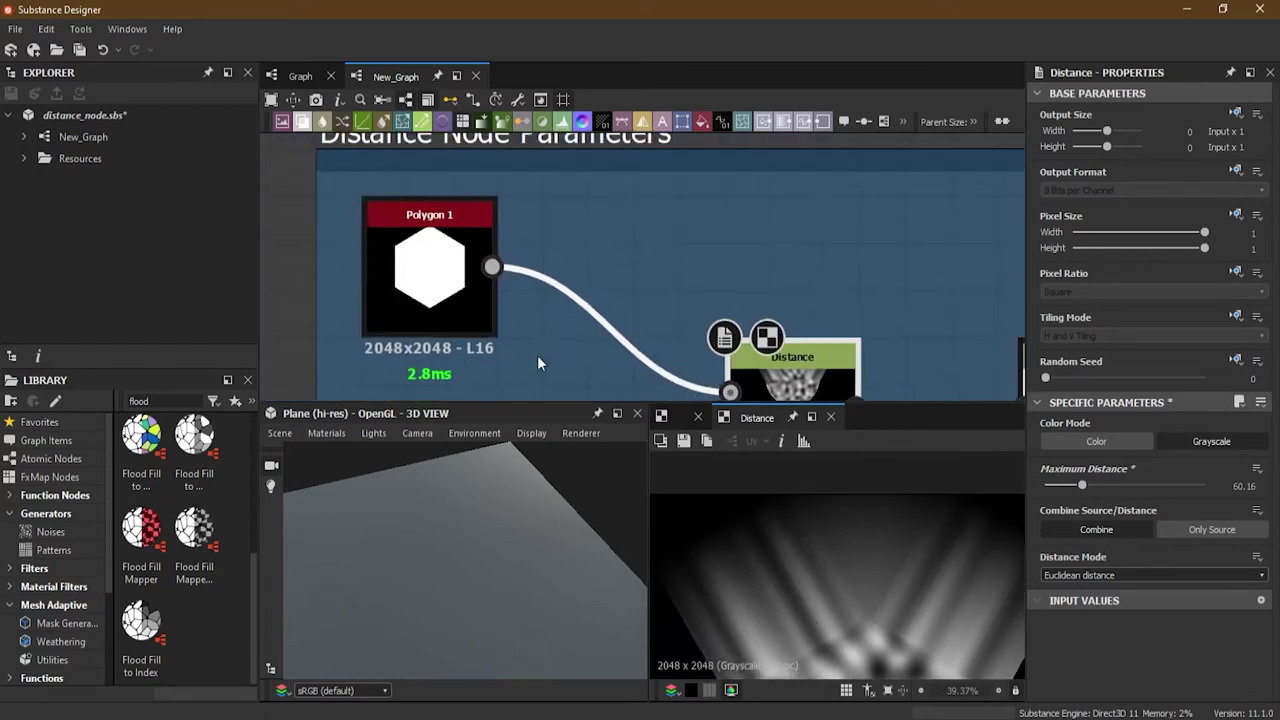
pyautogui.scroll(-3, 848, 586)
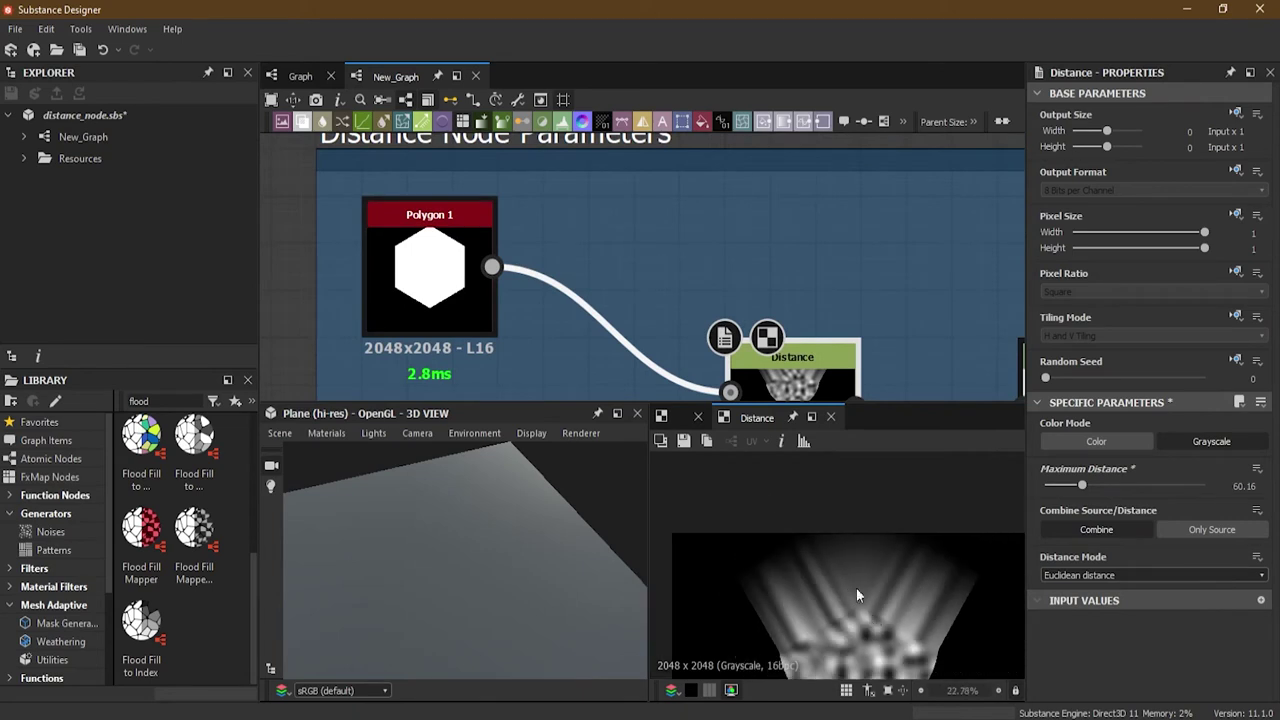
pyautogui.moveTo(838, 384); pyautogui.dragTo(782, 273, button='middle')
pyautogui.scroll(-2, 900, 586)
pyautogui.moveTo(890, 599); pyautogui.dragTo(865, 546, button='middle')
pyautogui.scroll(1, 868, 526)
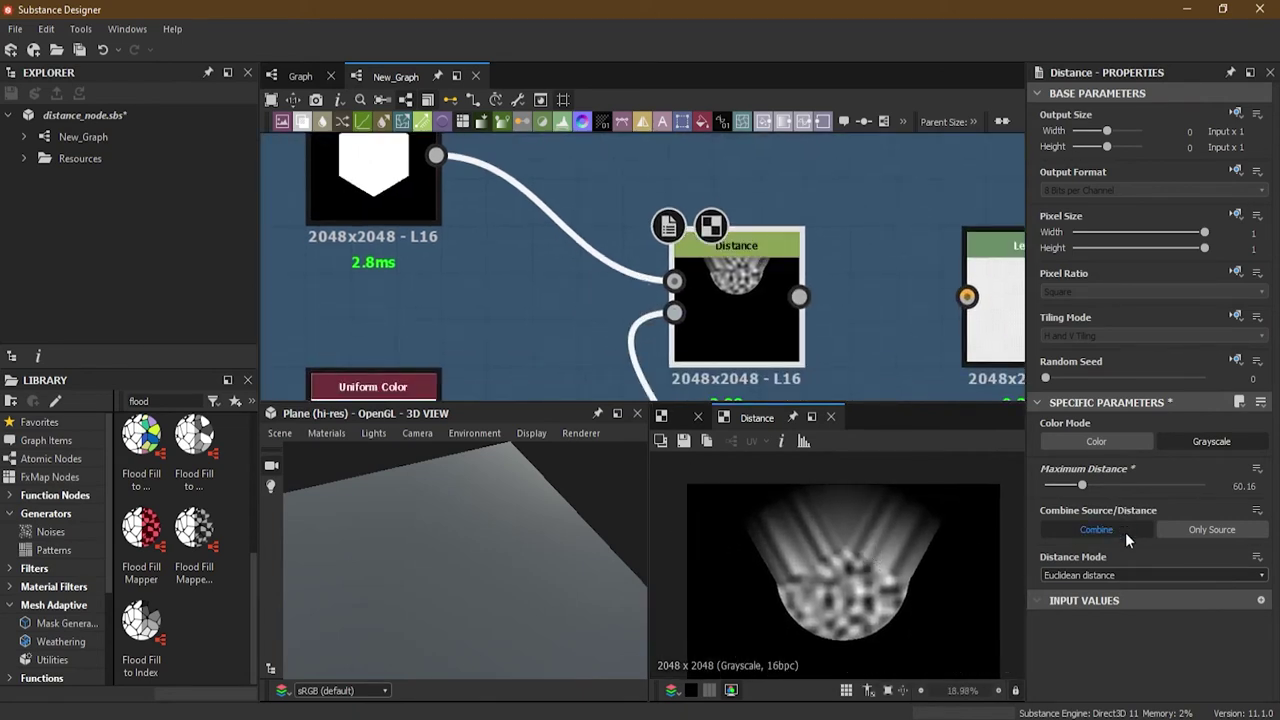
# Try Only Source for the Distance node's Combine Source/Distance, lower the maximum distance to 40.96, and return to Combine
pyautogui.click(1208, 533)
pyautogui.scroll(2, 788, 531)
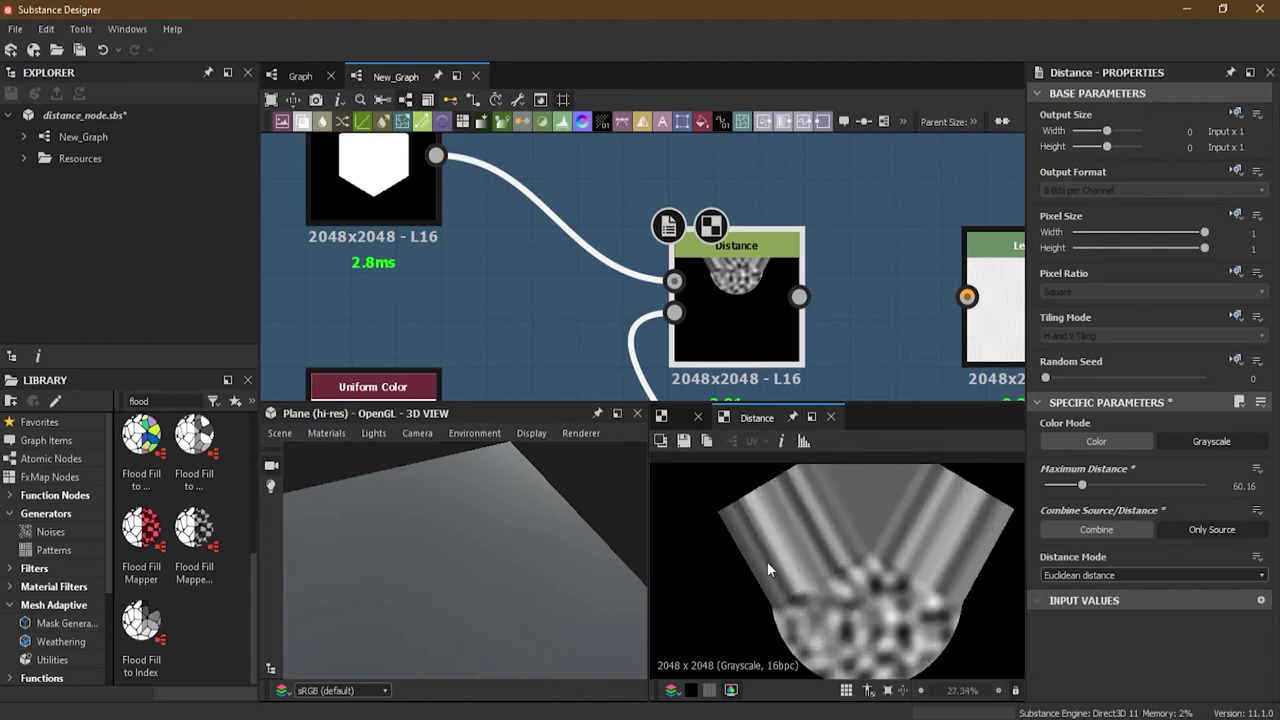
pyautogui.moveTo(1082, 488); pyautogui.dragTo(1069, 488)
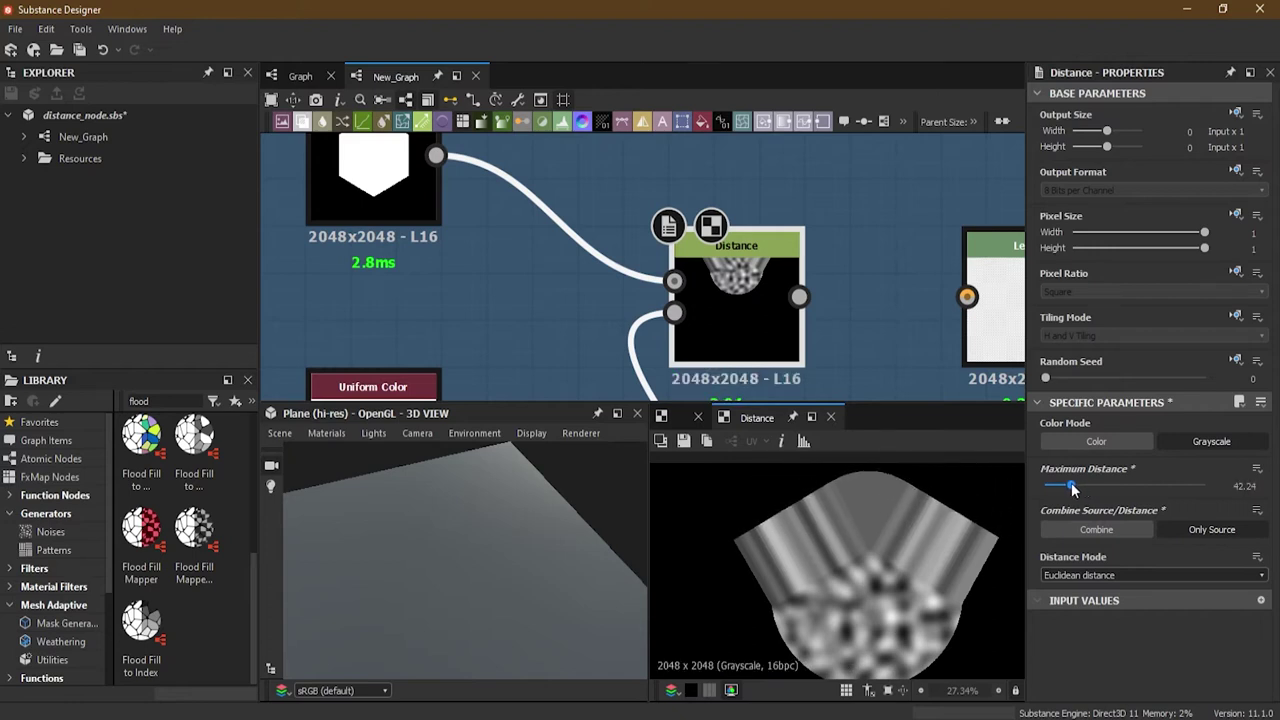
pyautogui.click(1100, 529)
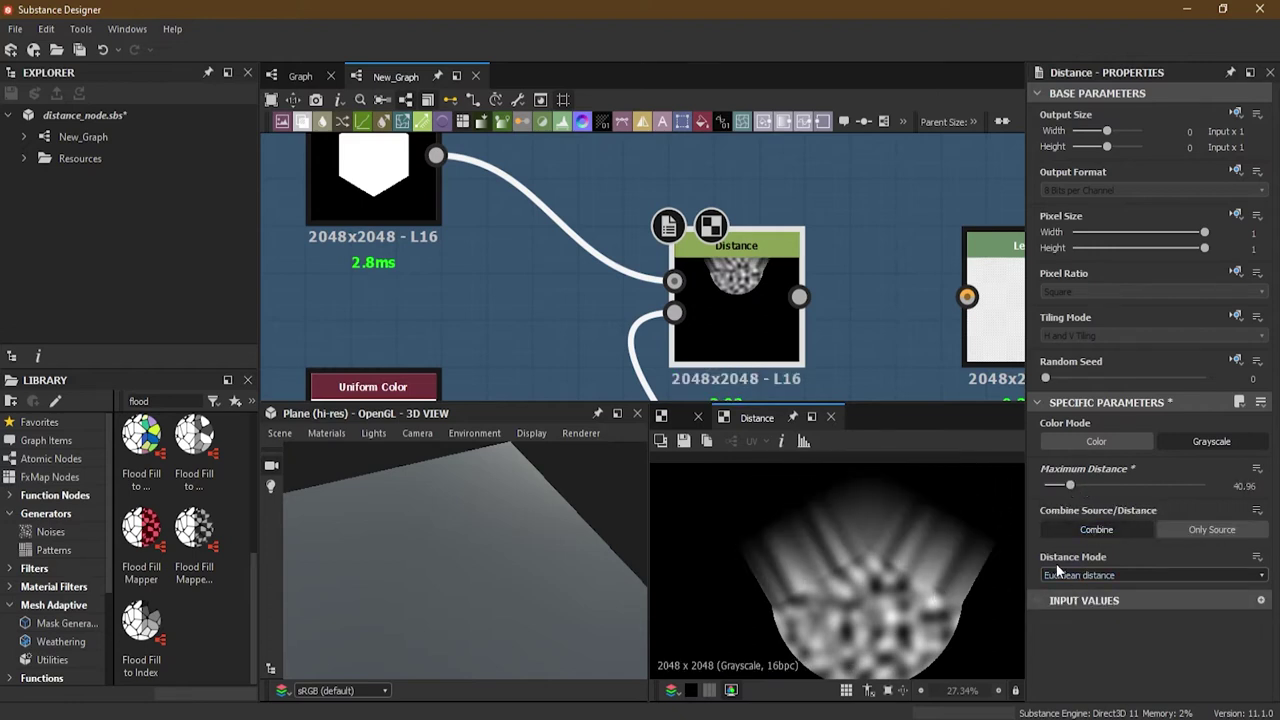
# Try Manhattan distance and Chebyshev distance as the Distance Mode, comparing their results, and return to Euclidean distance
pyautogui.click(1128, 575)
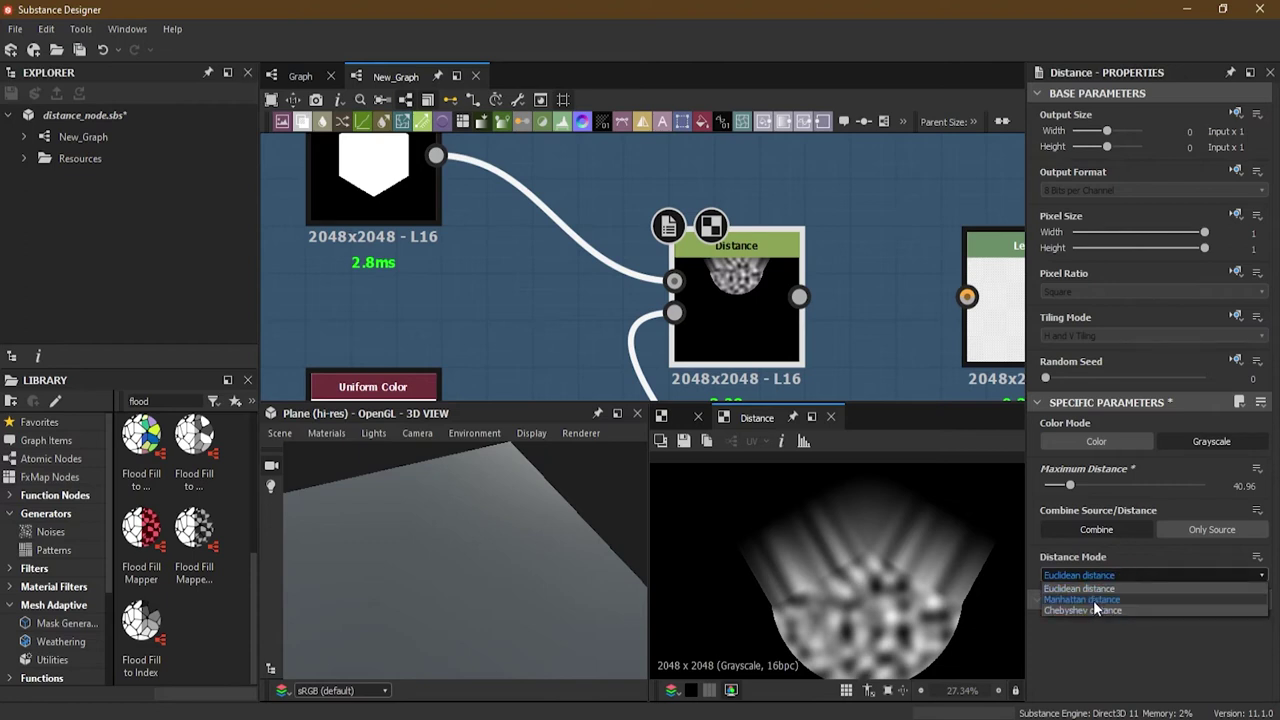
pyautogui.click(1093, 599)
pyautogui.moveTo(855, 582)
pyautogui.mouseDown(button='middle')
pyautogui.moveTo(805, 531)
pyautogui.moveTo(838, 563)
pyautogui.mouseUp(button='middle')
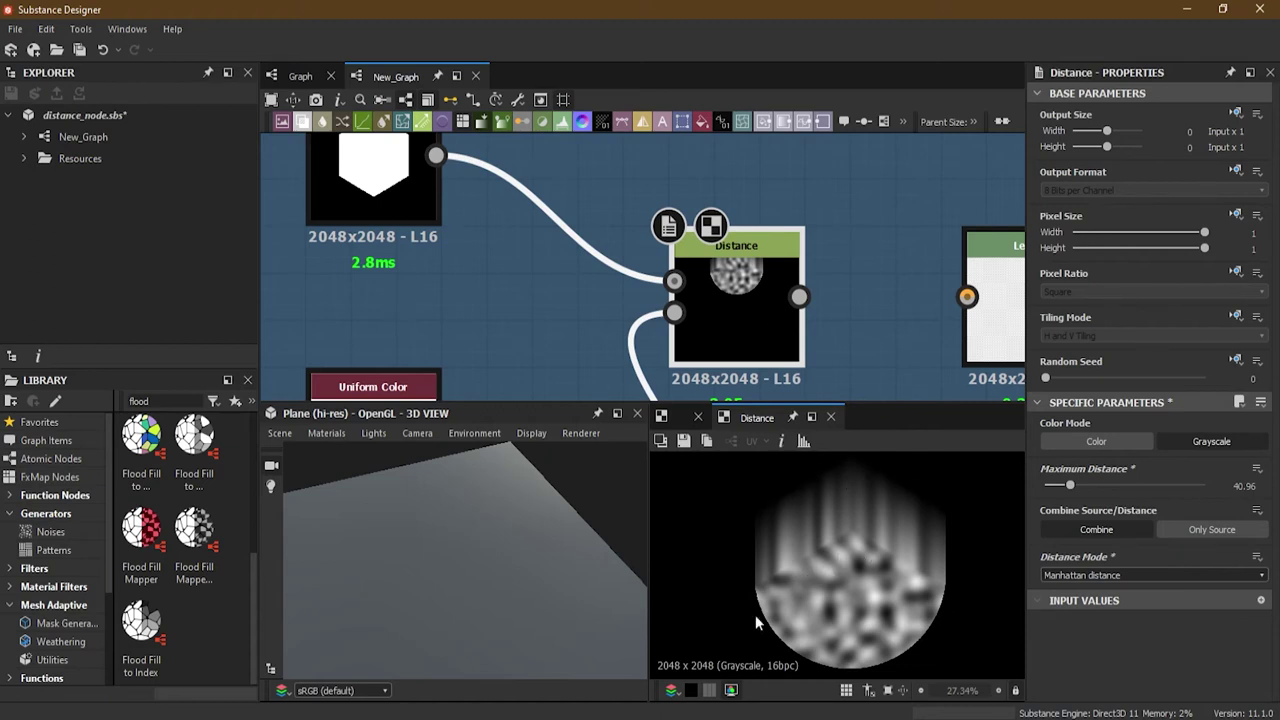
pyautogui.click(1071, 574)
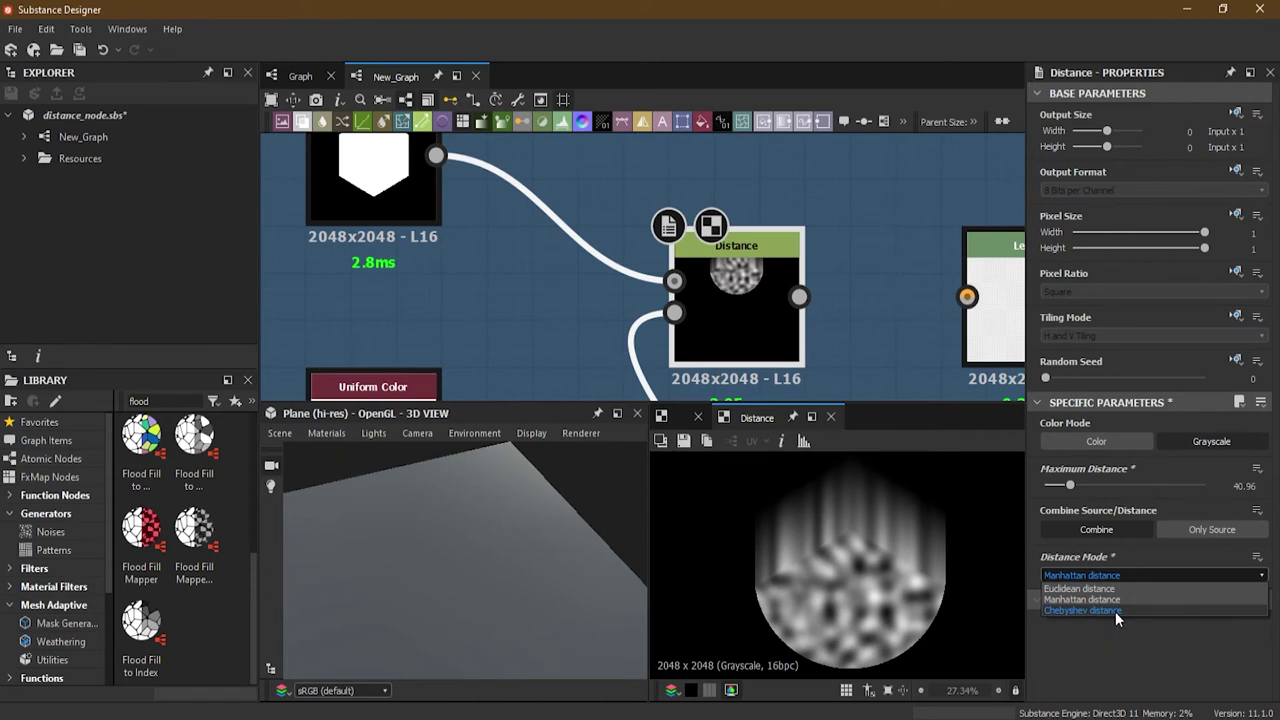
pyautogui.click(1115, 611)
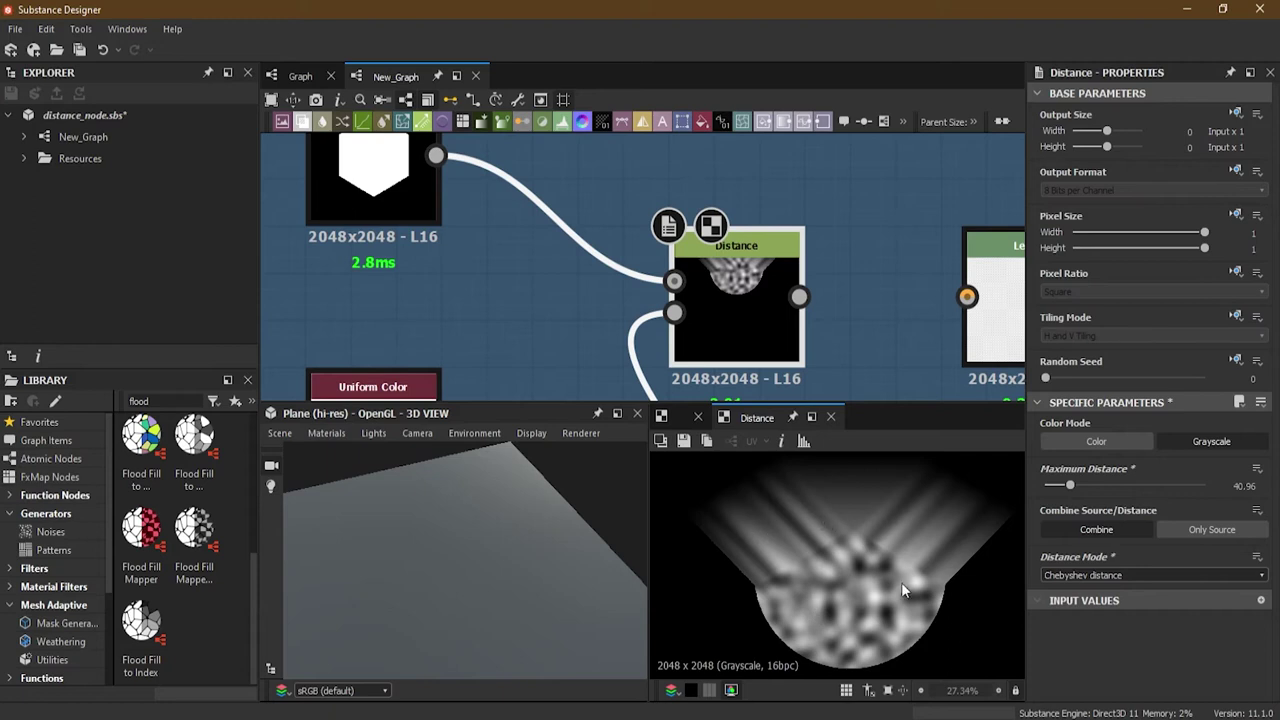
pyautogui.click(1138, 574)
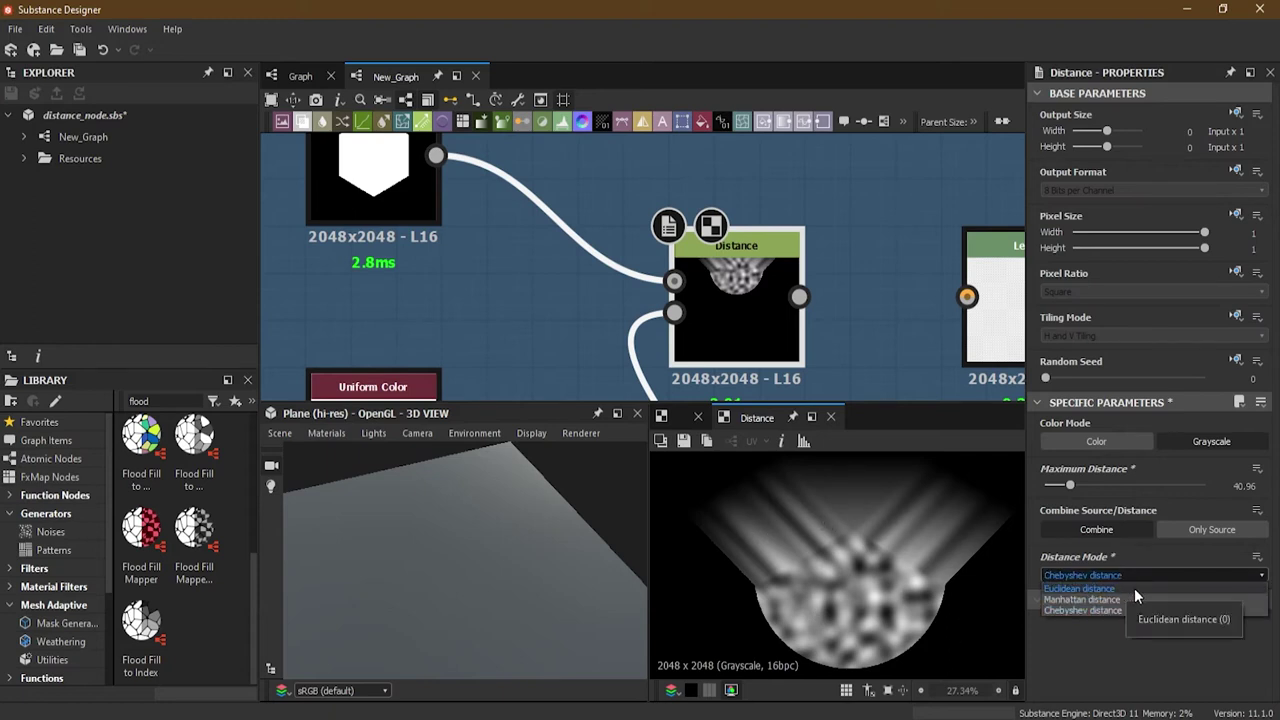
pyautogui.click(1134, 589)
pyautogui.scroll(-5, 908, 612)
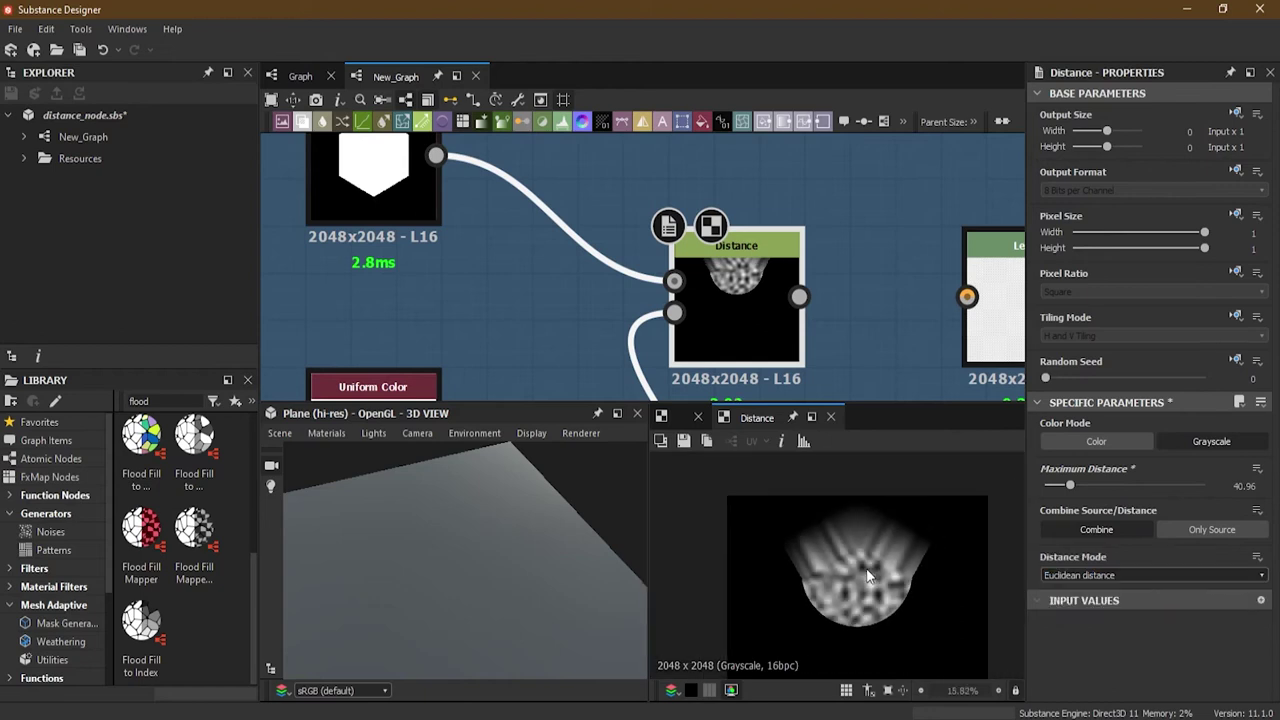
pyautogui.scroll(3, 820, 545)
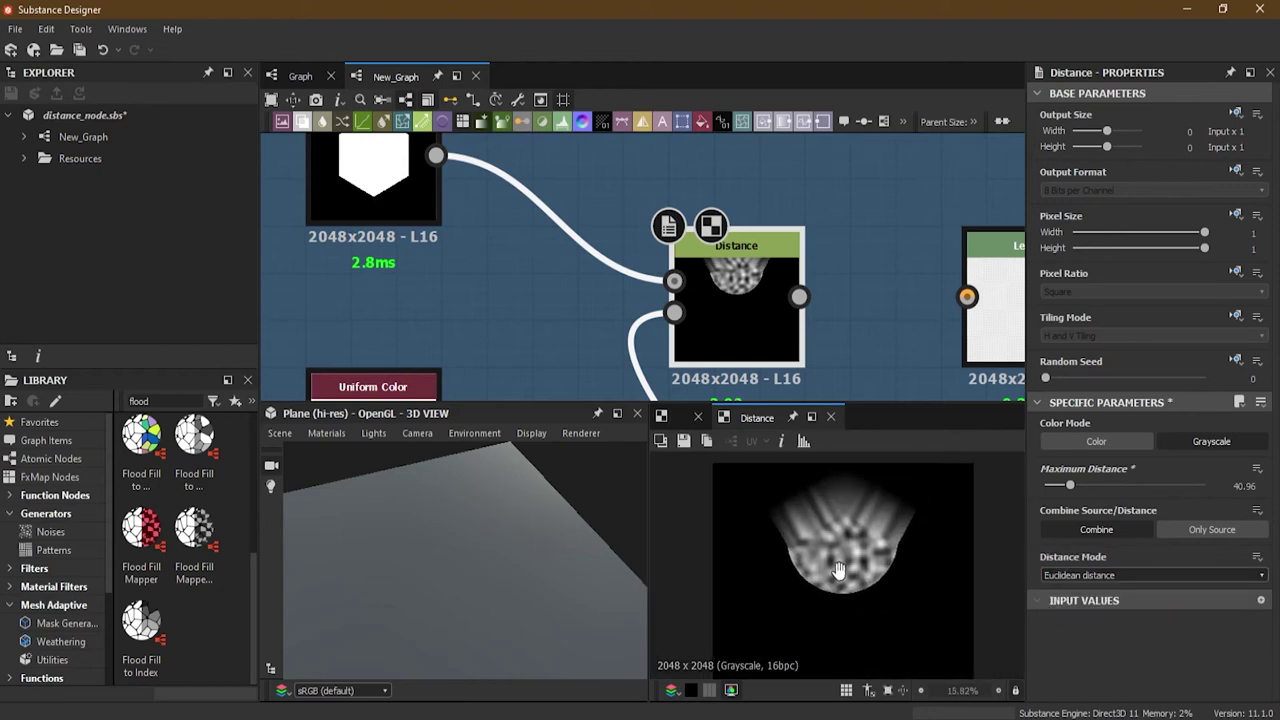
pyautogui.scroll(-3, 841, 573)
# Connect the Distance node's output to the Levels node and display the Levels output and properties
pyautogui.scroll(-5, 686, 314)
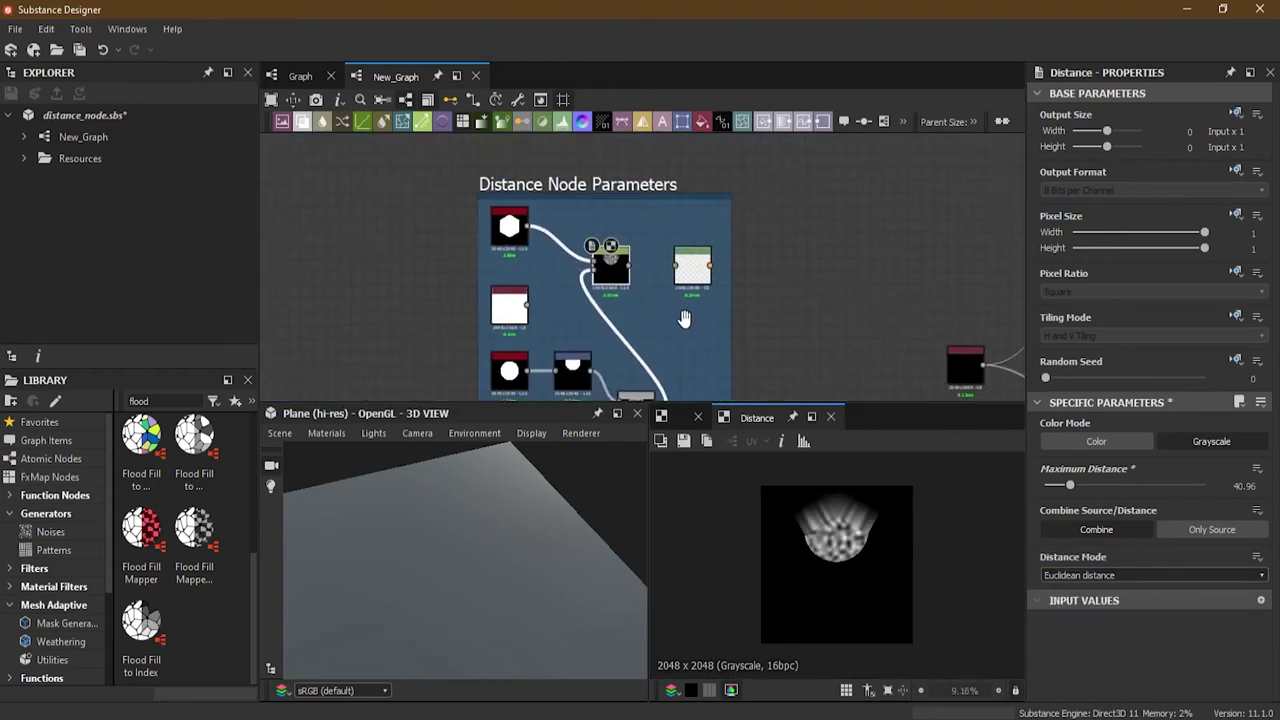
pyautogui.scroll(2, 684, 317)
pyautogui.scroll(3, 684, 317)
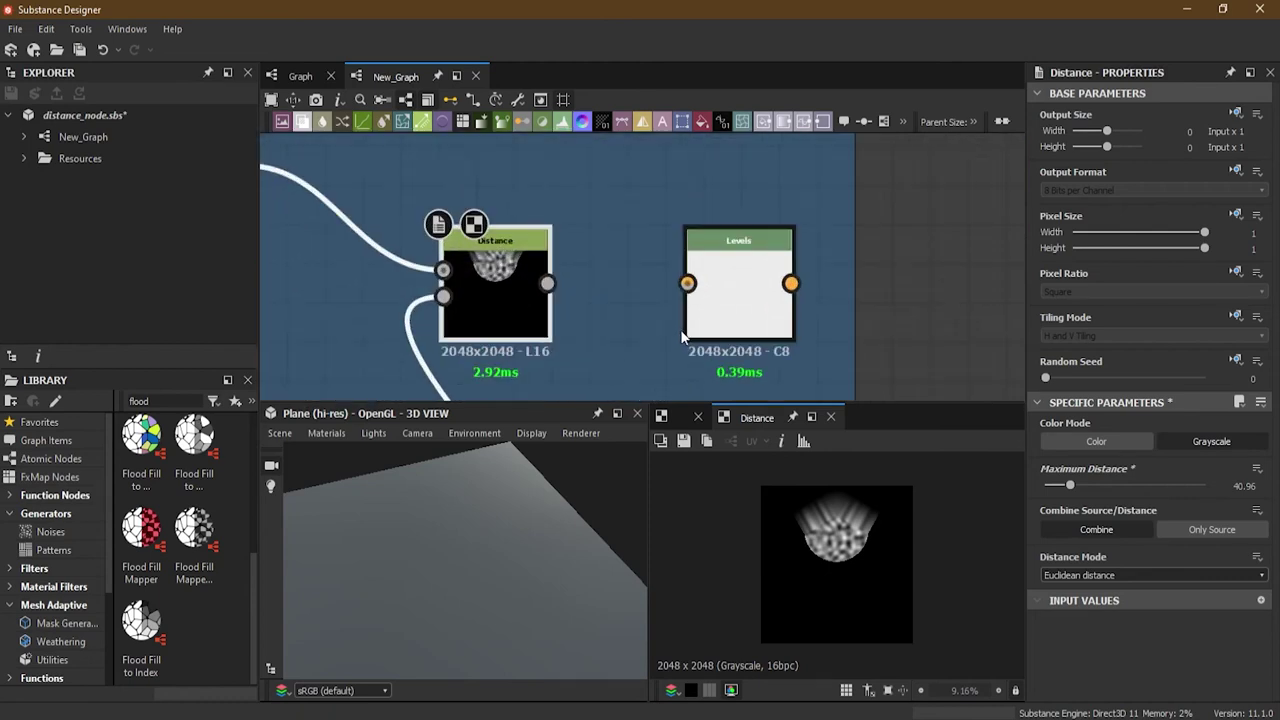
pyautogui.scroll(-4, 680, 329)
pyautogui.moveTo(690, 336)
pyautogui.mouseDown(button='middle')
pyautogui.moveTo(703, 241)
pyautogui.moveTo(688, 315)
pyautogui.mouseUp(button='middle')
pyautogui.scroll(-3, 704, 244)
pyautogui.scroll(5, 660, 285)
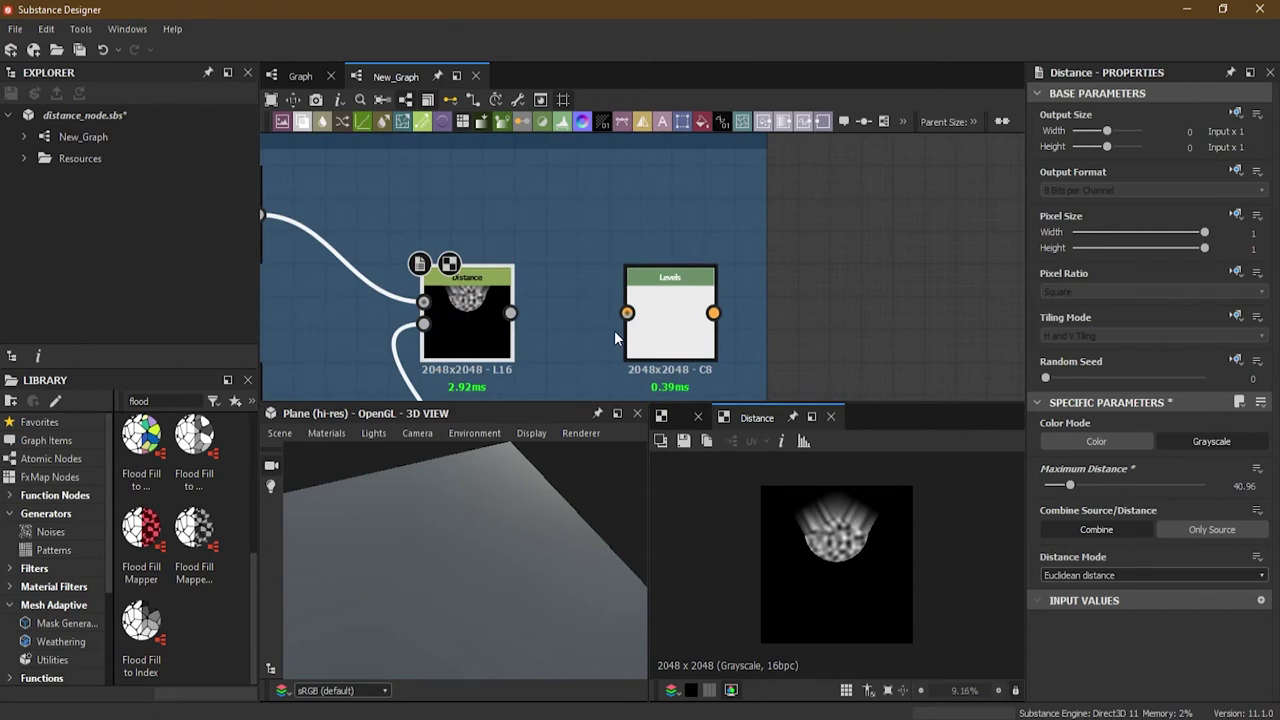
pyautogui.moveTo(603, 331); pyautogui.dragTo(682, 269, button='middle')
pyautogui.moveTo(614, 246); pyautogui.dragTo(768, 264)
pyautogui.click(768, 264)
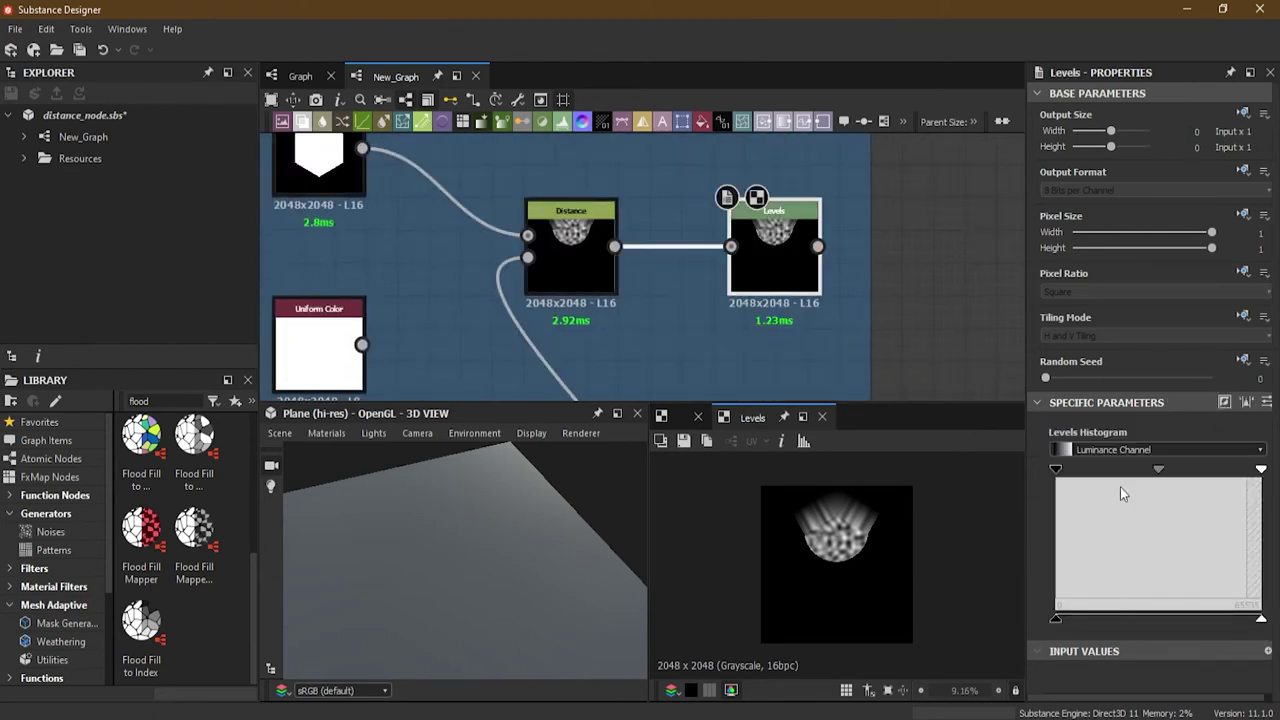
# Increase the Levels contrast by raising the input black point, lowering the input white point and adjusting the midtone
pyautogui.moveTo(1063, 472)
pyautogui.mouseDown()
pyautogui.moveTo(1088, 472)
pyautogui.moveTo(1062, 470)
pyautogui.mouseUp()
pyautogui.moveTo(1263, 473)
pyautogui.mouseDown()
pyautogui.moveTo(1188, 473)
pyautogui.moveTo(1240, 473)
pyautogui.mouseUp()
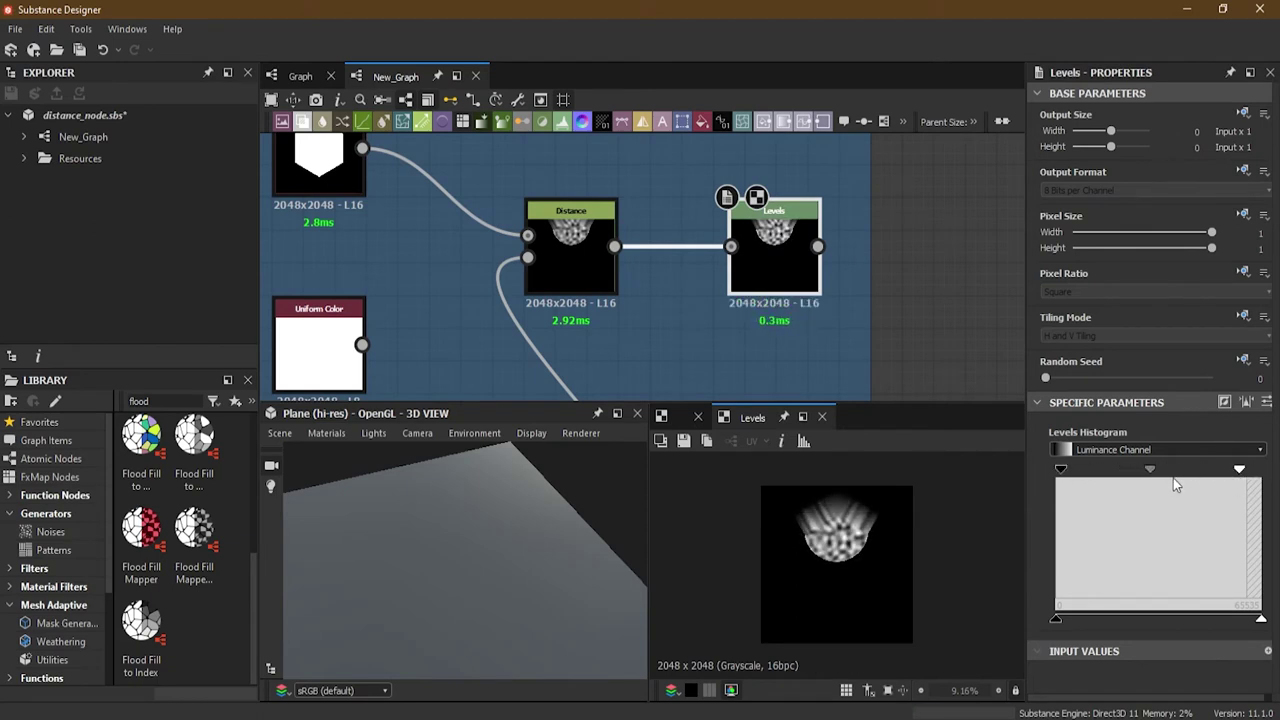
pyautogui.moveTo(1151, 471)
pyautogui.mouseDown()
pyautogui.moveTo(1120, 473)
pyautogui.moveTo(1206, 471)
pyautogui.moveTo(1137, 466)
pyautogui.moveTo(1148, 477)
pyautogui.mouseUp()
pyautogui.scroll(3, 868, 508)
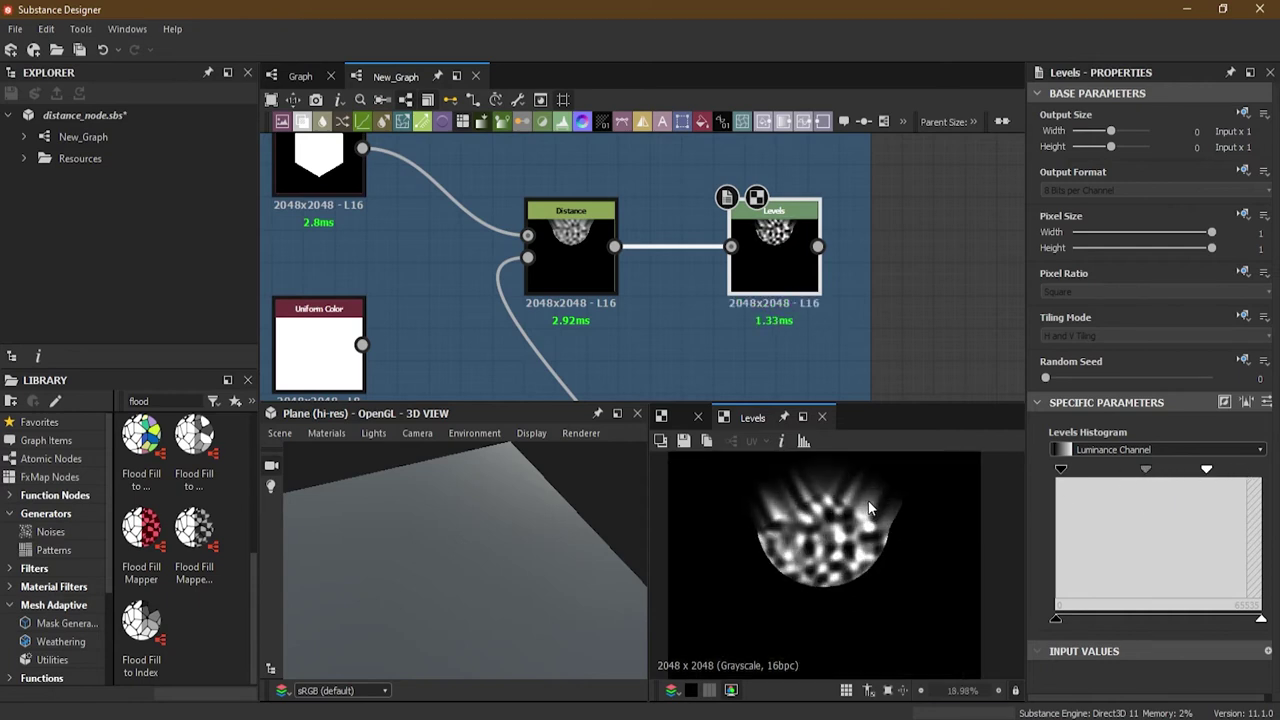
pyautogui.moveTo(1060, 480); pyautogui.dragTo(1148, 472)
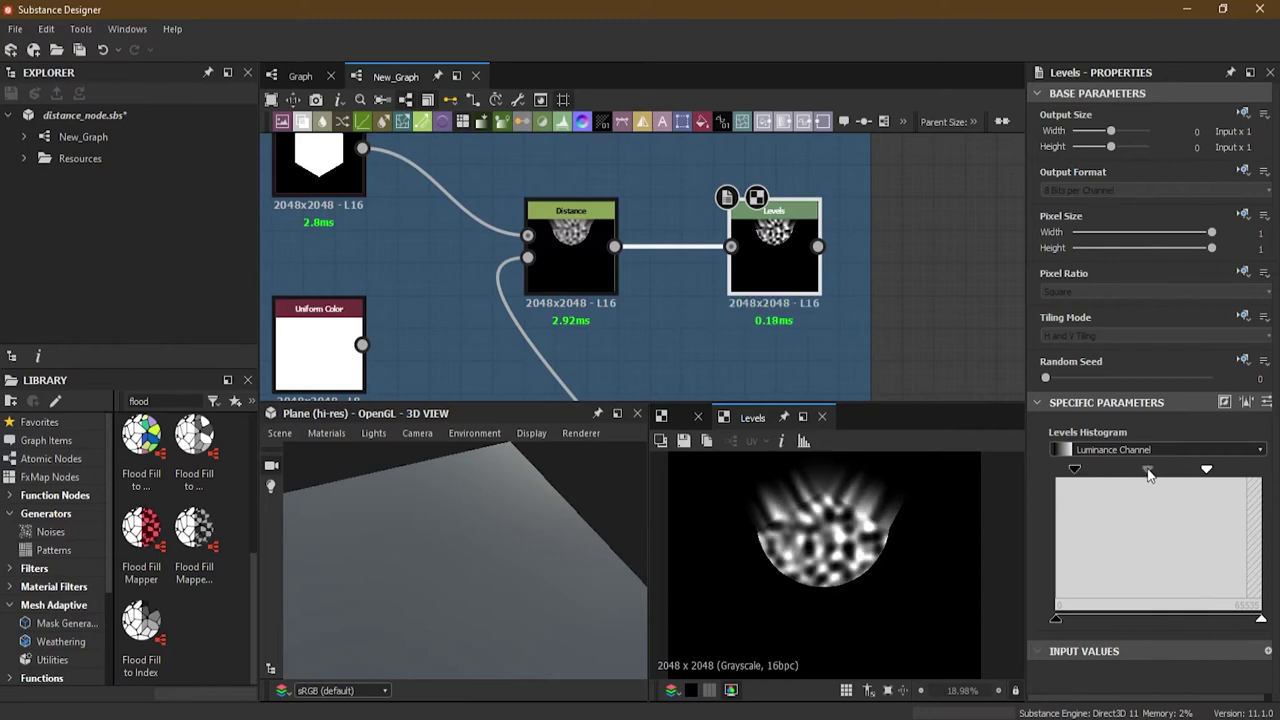
# Move the black Uniform Color node's outgoing links to the Levels output and examine the displaced plane in the 3D view
pyautogui.scroll(-2, 838, 352)
pyautogui.scroll(-2, 838, 359)
pyautogui.scroll(-2, 731, 277)
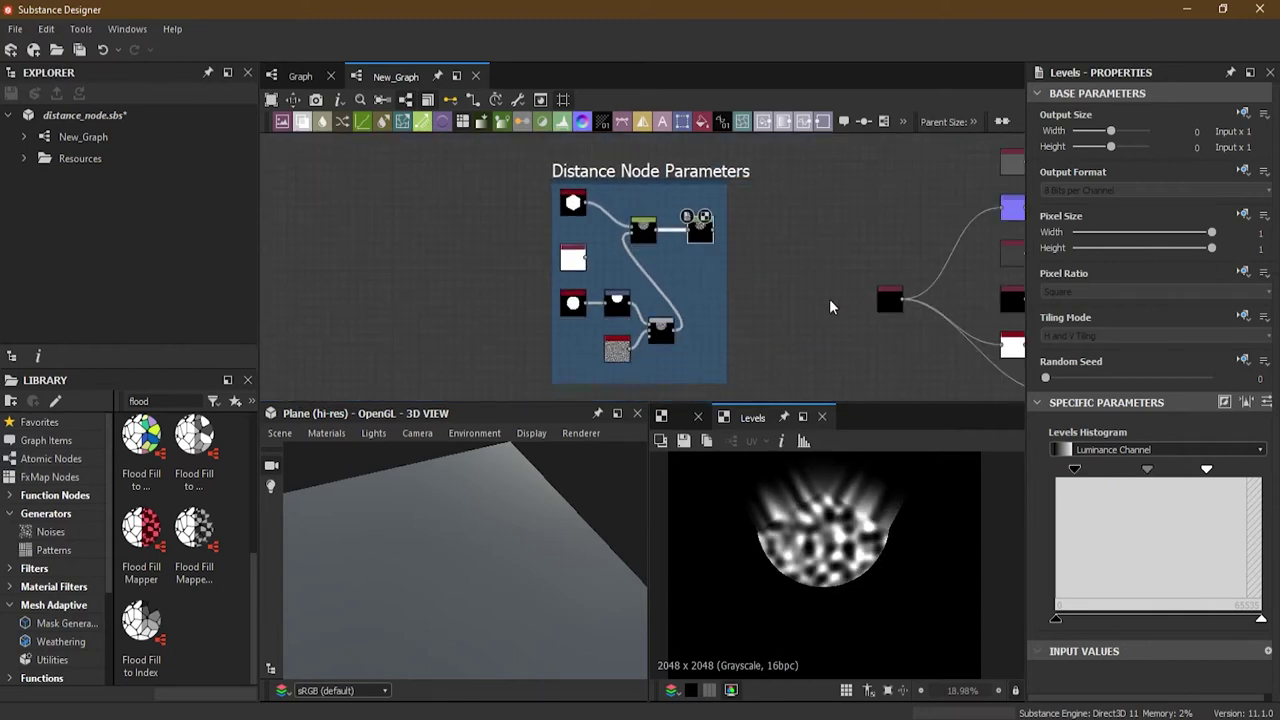
pyautogui.moveTo(833, 309); pyautogui.dragTo(837, 214, button='middle')
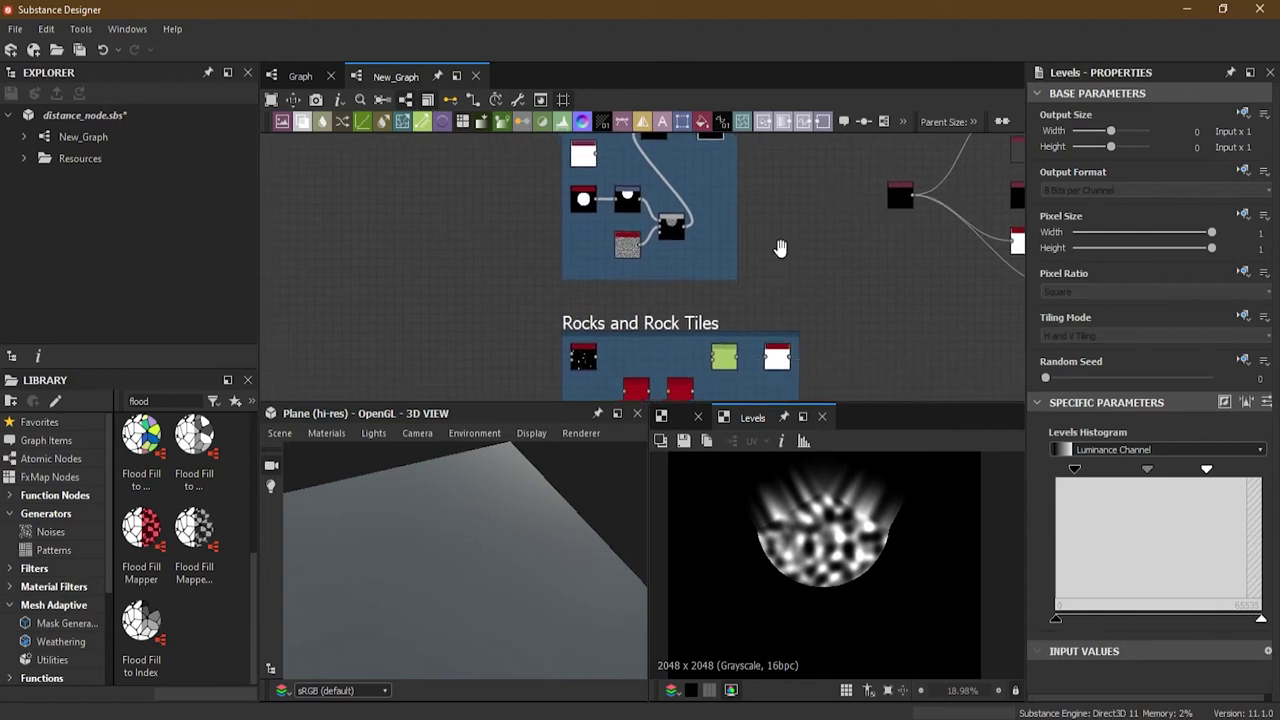
pyautogui.moveTo(778, 248); pyautogui.dragTo(772, 345, button='middle')
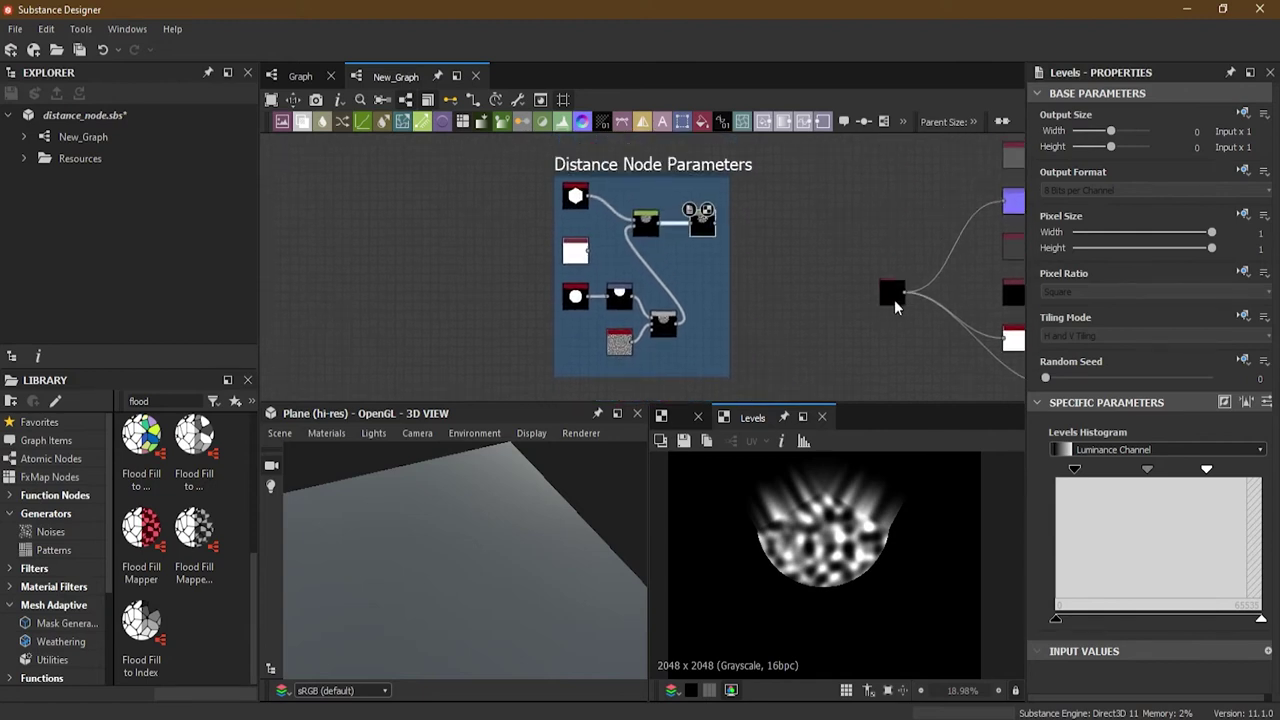
pyautogui.click(894, 300)
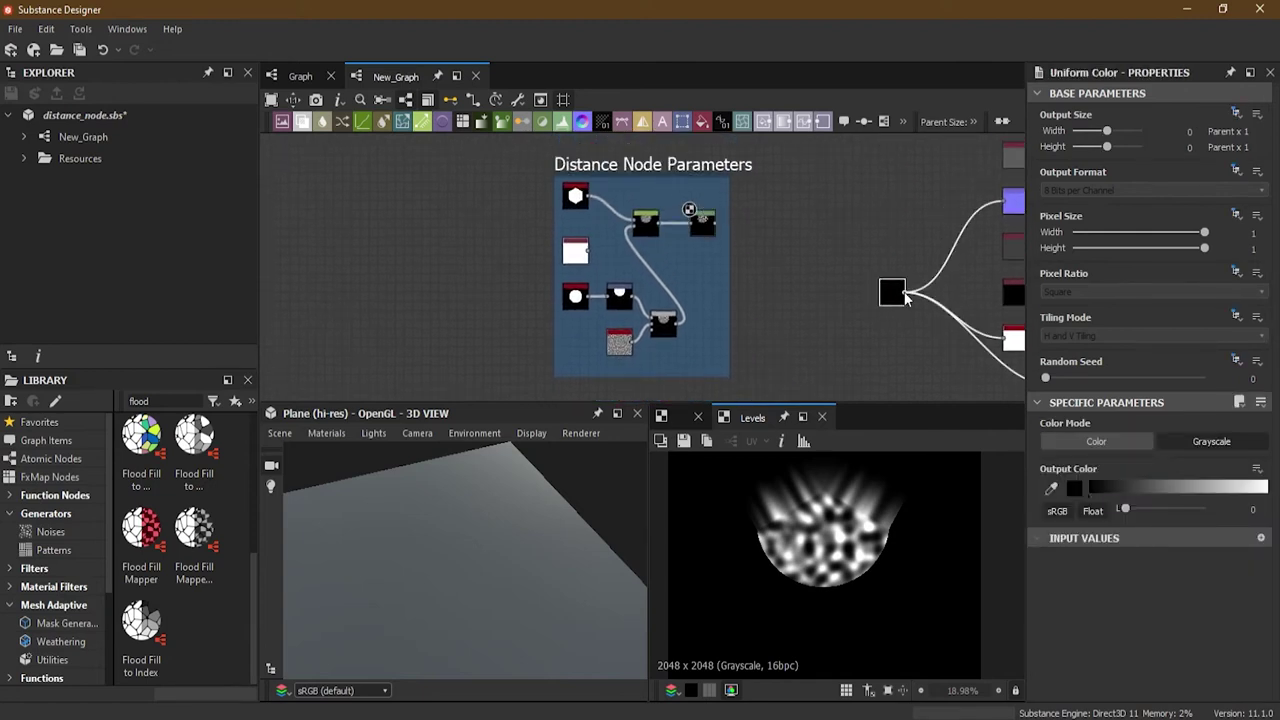
pyautogui.keyDown('shift'); pyautogui.moveTo(906, 298); pyautogui.dragTo(717, 223); pyautogui.keyUp('shift')
pyautogui.moveTo(516, 572); pyautogui.dragTo(462, 600)
pyautogui.moveTo(456, 542); pyautogui.dragTo(455, 592, button='middle')
pyautogui.scroll(3, 455, 592)
pyautogui.moveTo(463, 594); pyautogui.dragTo(428, 573)
pyautogui.moveTo(504, 570); pyautogui.dragTo(417, 588)
# Reset the Levels input black and white points to the histogram's ends and shift the midtone toward the highlights
pyautogui.click(704, 226)
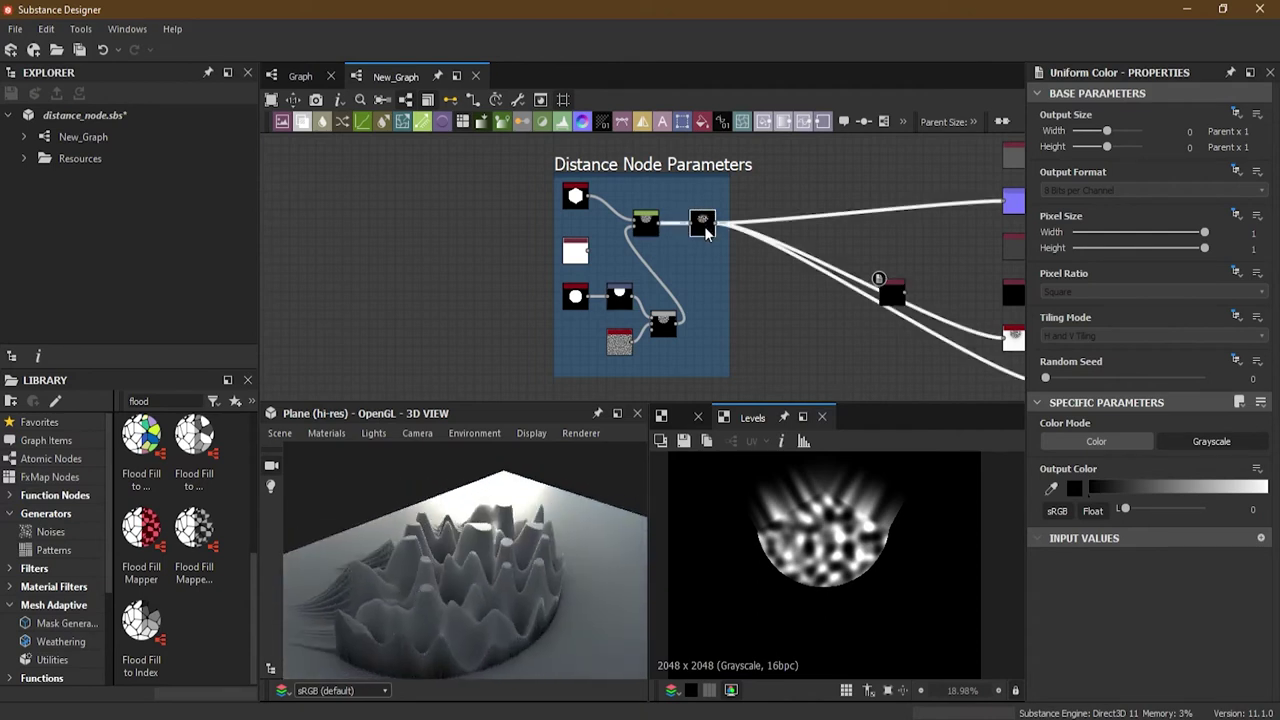
pyautogui.moveTo(1076, 471); pyautogui.dragTo(1053, 471)
pyautogui.moveTo(1206, 471); pyautogui.dragTo(1268, 473)
pyautogui.moveTo(1168, 469)
pyautogui.mouseDown()
pyautogui.moveTo(1141, 472)
pyautogui.moveTo(1186, 477)
pyautogui.mouseUp()
pyautogui.moveTo(510, 562); pyautogui.dragTo(584, 582)
# Raise the Levels input black point, lower the input white point, and inspect the displaced surface from above
pyautogui.moveTo(1057, 474); pyautogui.dragTo(1085, 475)
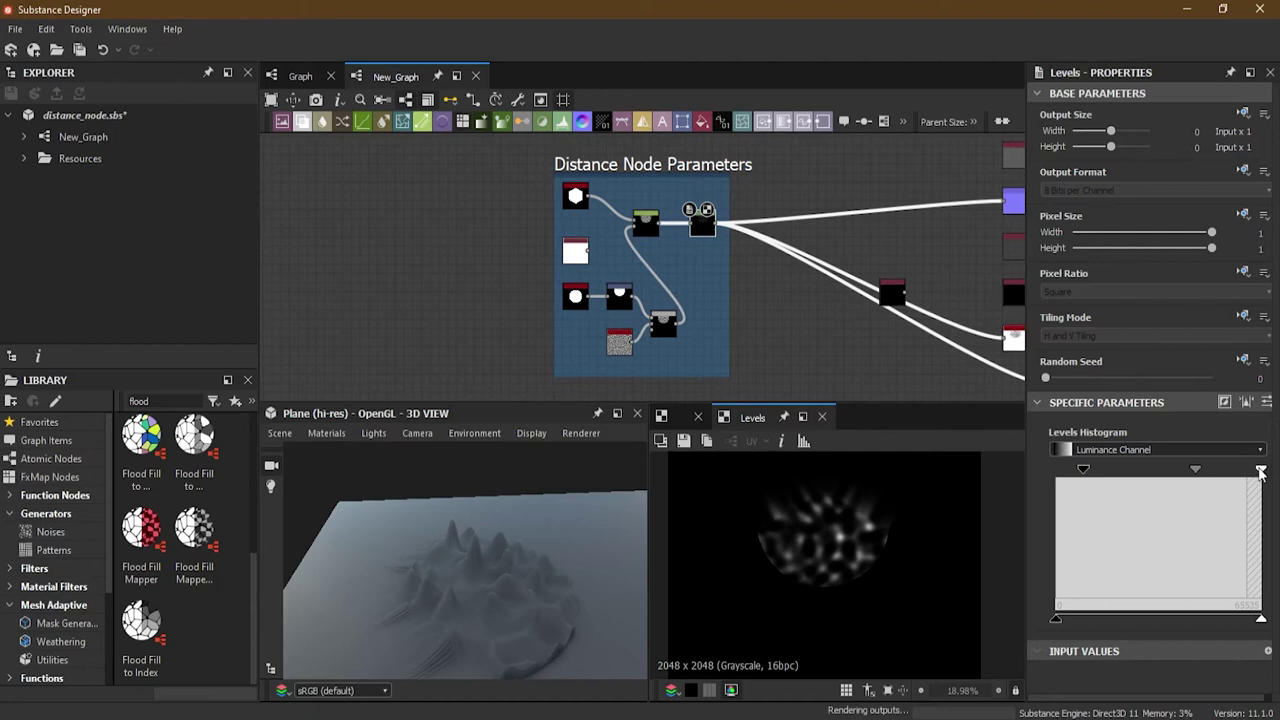
pyautogui.moveTo(1261, 472); pyautogui.dragTo(1209, 469)
pyautogui.moveTo(402, 595); pyautogui.dragTo(440, 600)
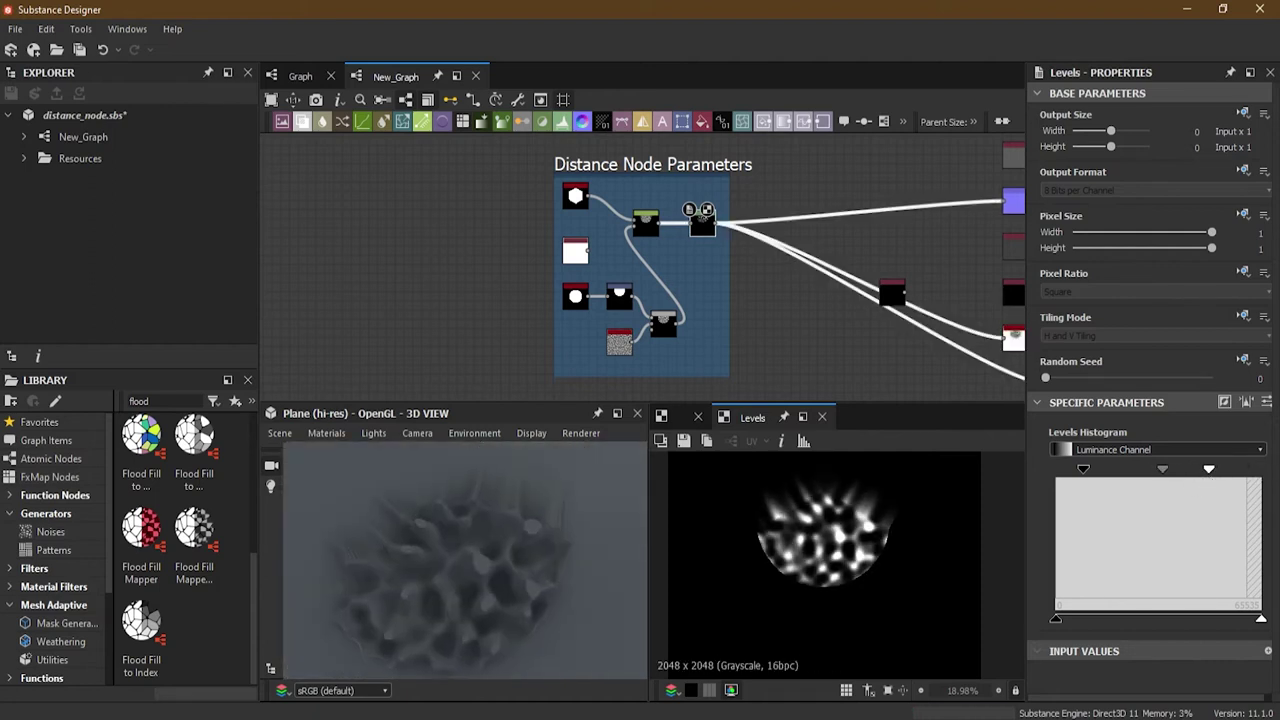
# Go to the Rocks and Rock Tiles frame and display the Tile Generator's output and properties
pyautogui.scroll(-4, 732, 265)
pyautogui.scroll(3, 768, 264)
pyautogui.moveTo(766, 222); pyautogui.dragTo(955, 205)
pyautogui.moveTo(665, 289); pyautogui.dragTo(739, 248, button='middle')
pyautogui.scroll(5, 734, 255)
pyautogui.moveTo(611, 273); pyautogui.dragTo(736, 228, button='middle')
pyautogui.scroll(3, 547, 263)
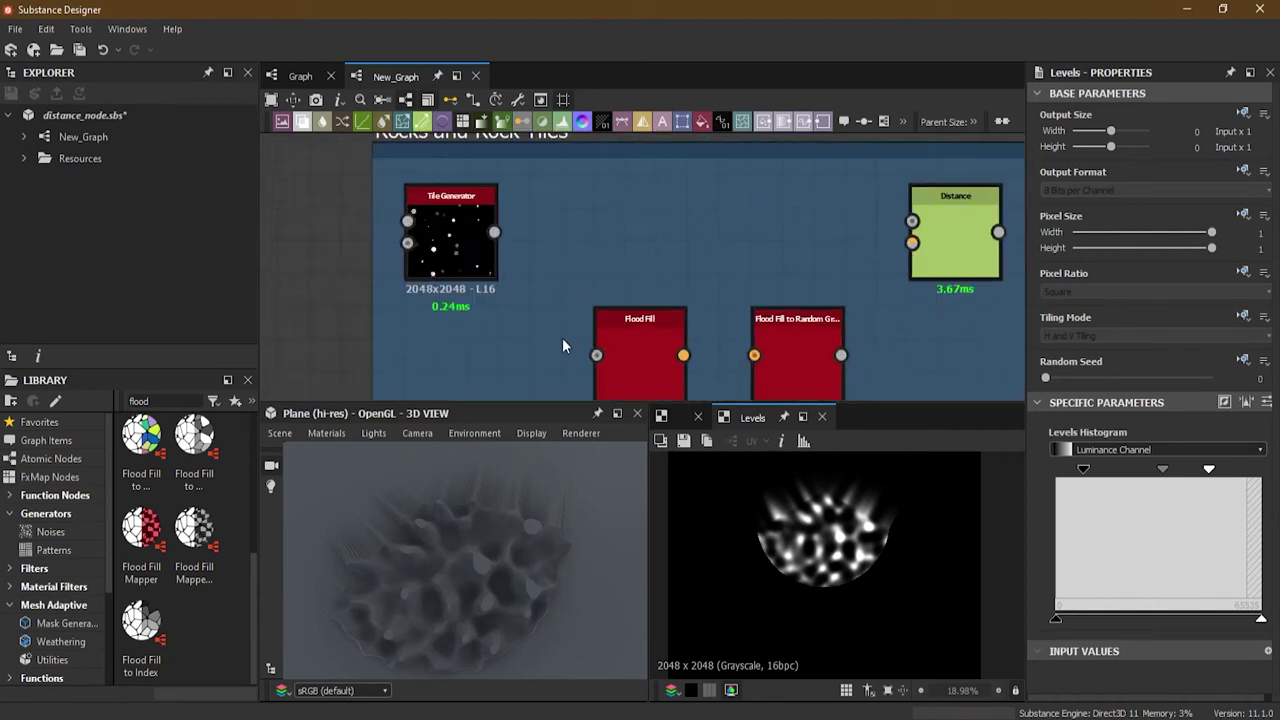
pyautogui.scroll(-2, 590, 250)
pyautogui.moveTo(594, 250); pyautogui.dragTo(587, 259, button='middle')
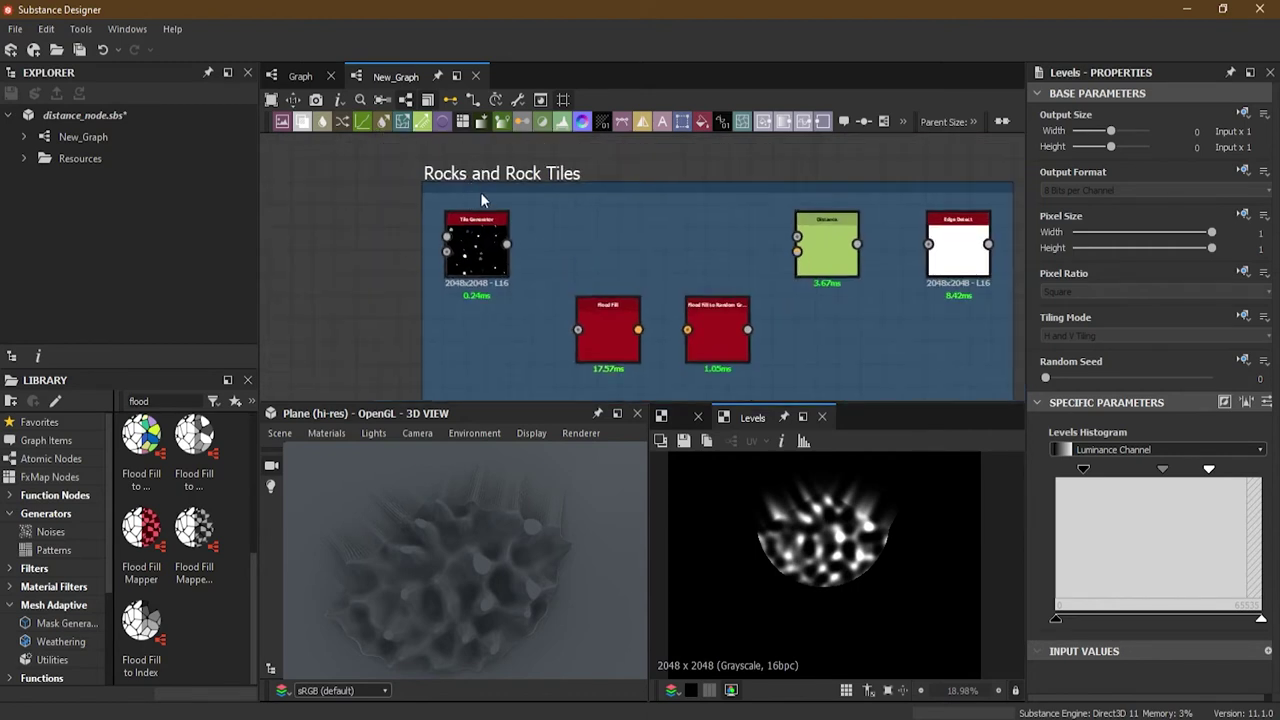
pyautogui.doubleClick(478, 258)
pyautogui.scroll(-3, 791, 501)
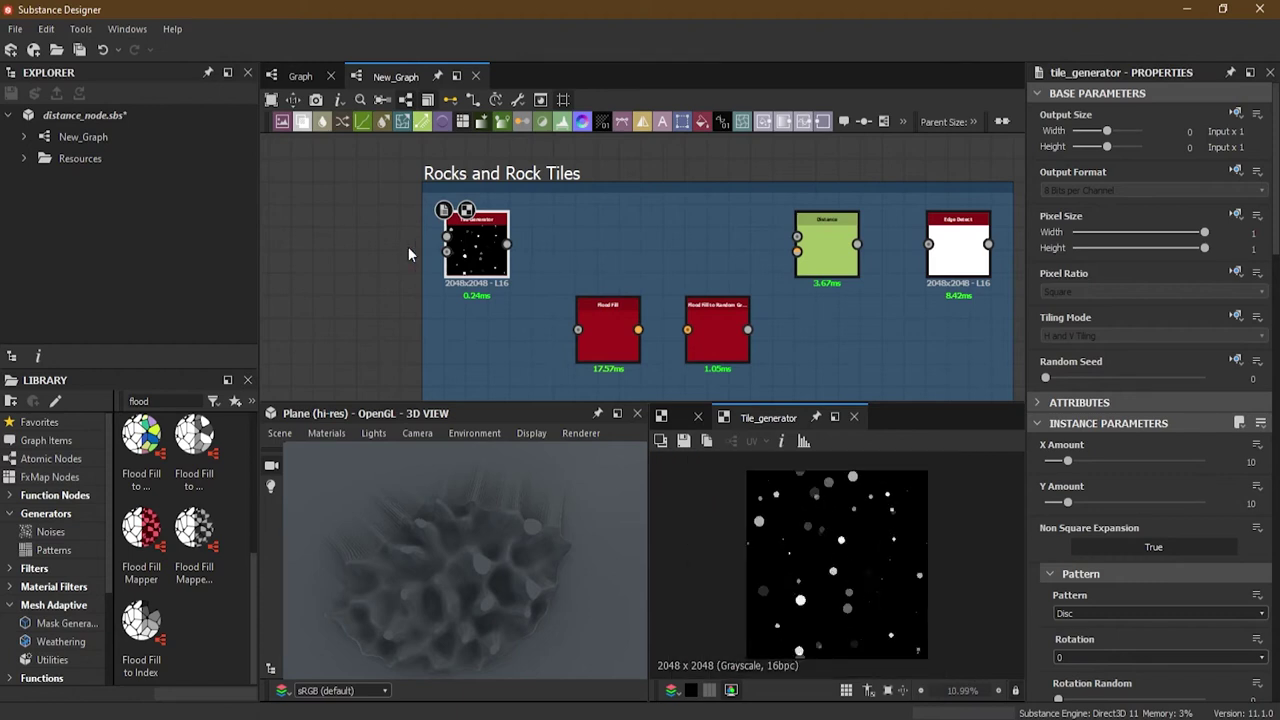
# Connect the Tile Generator's output to the Flood Fill node's Mask input and display the Flood Fill output
pyautogui.scroll(2, 495, 245)
pyautogui.moveTo(616, 287); pyautogui.dragTo(541, 209, button='middle')
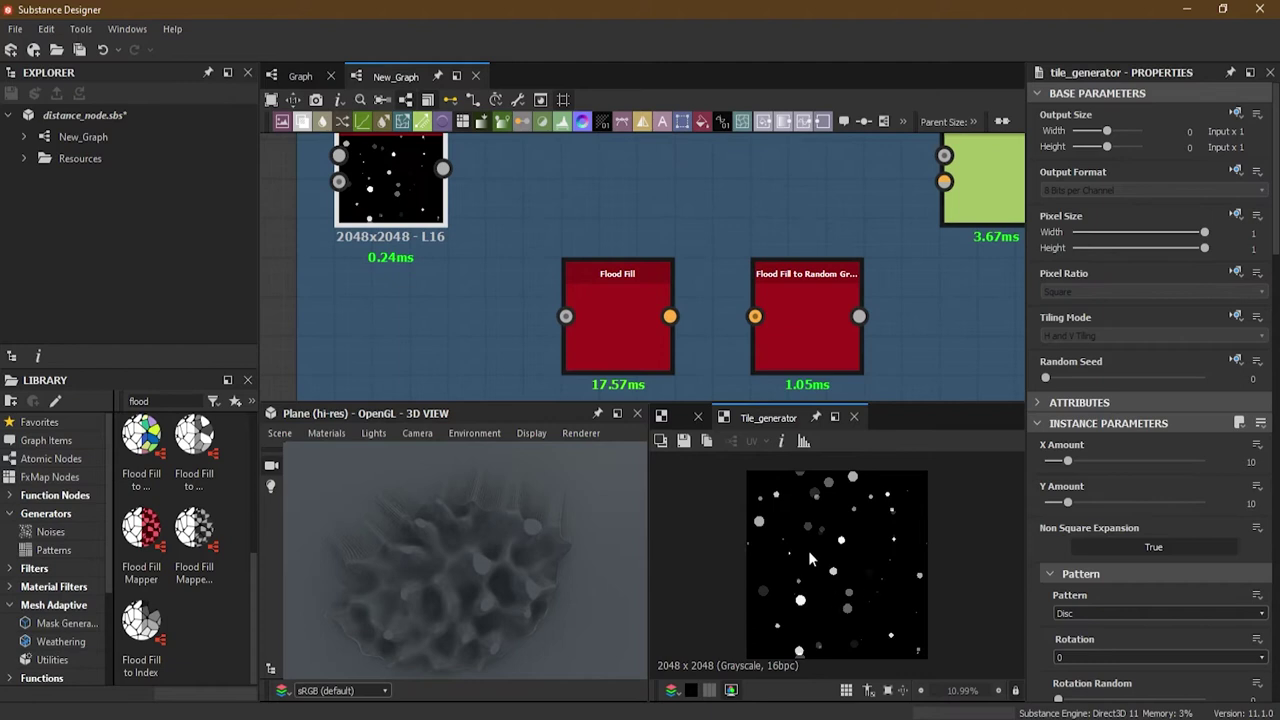
pyautogui.moveTo(444, 169); pyautogui.dragTo(566, 317)
pyautogui.doubleClick(618, 330)
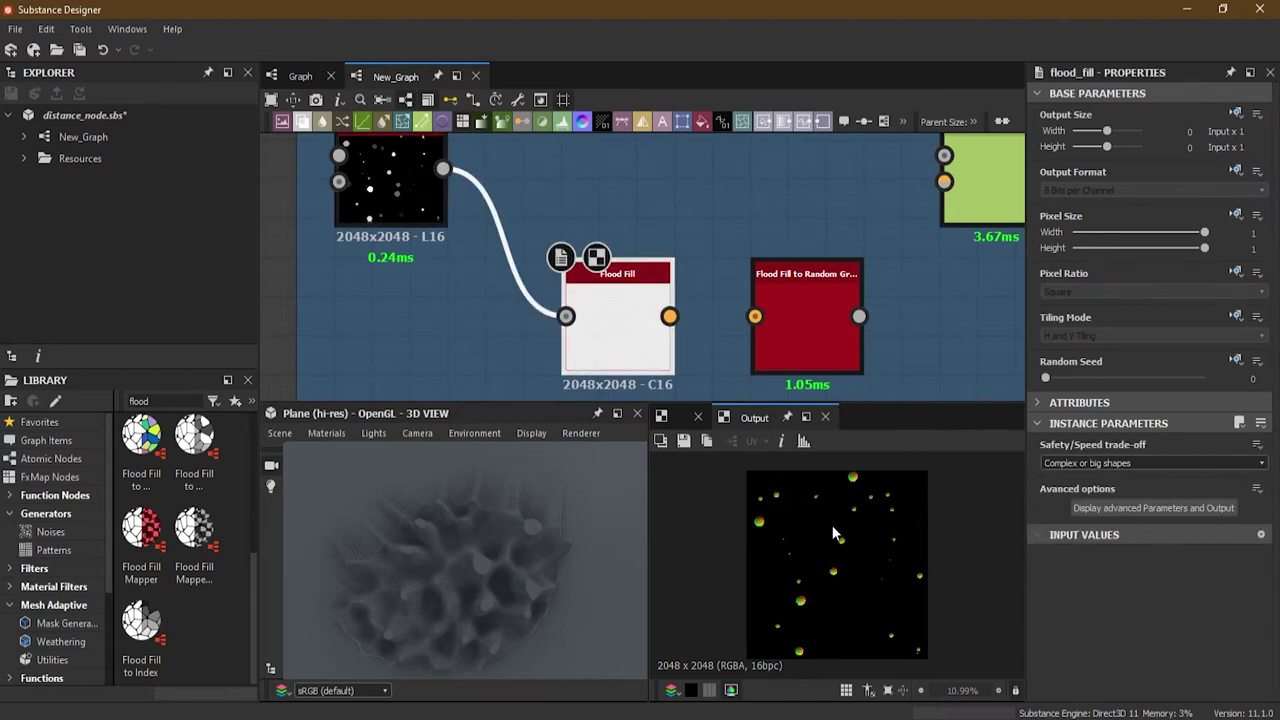
# Connect the Flood Fill output to the Flood Fill to Random Grayscale node and display its result
pyautogui.scroll(3, 900, 350)
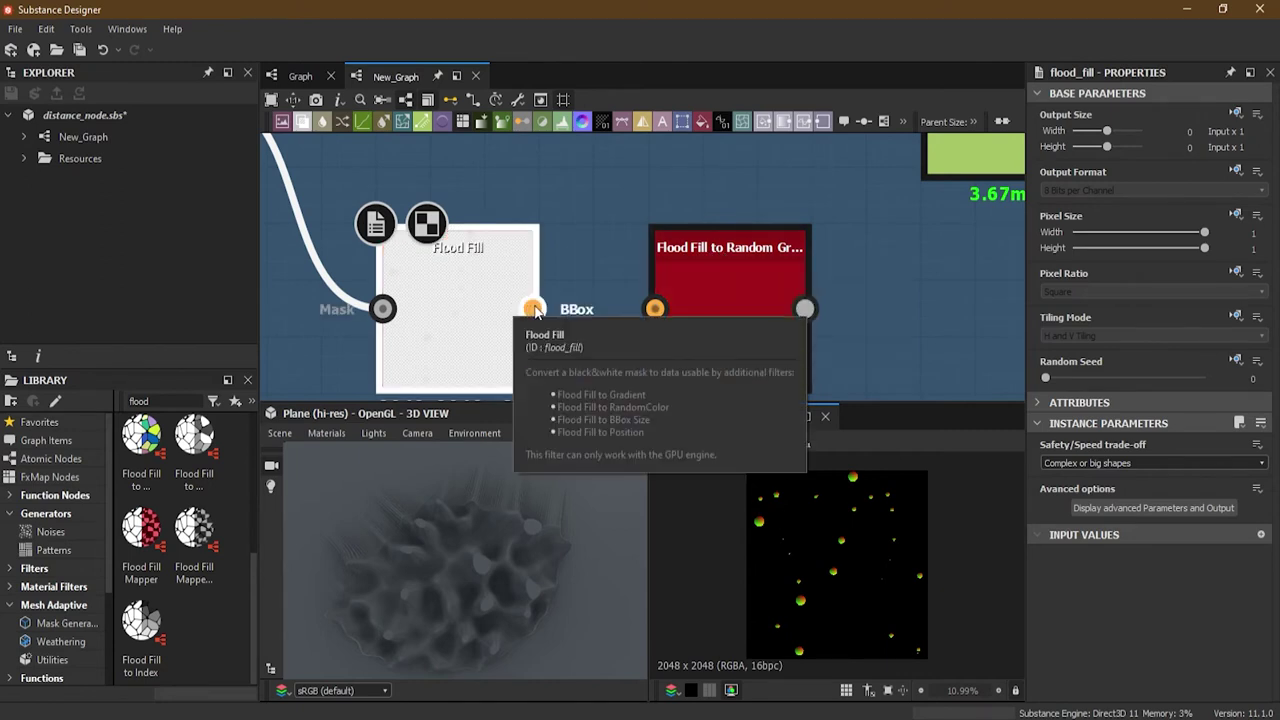
pyautogui.moveTo(536, 311); pyautogui.dragTo(654, 309)
pyautogui.click(726, 310)
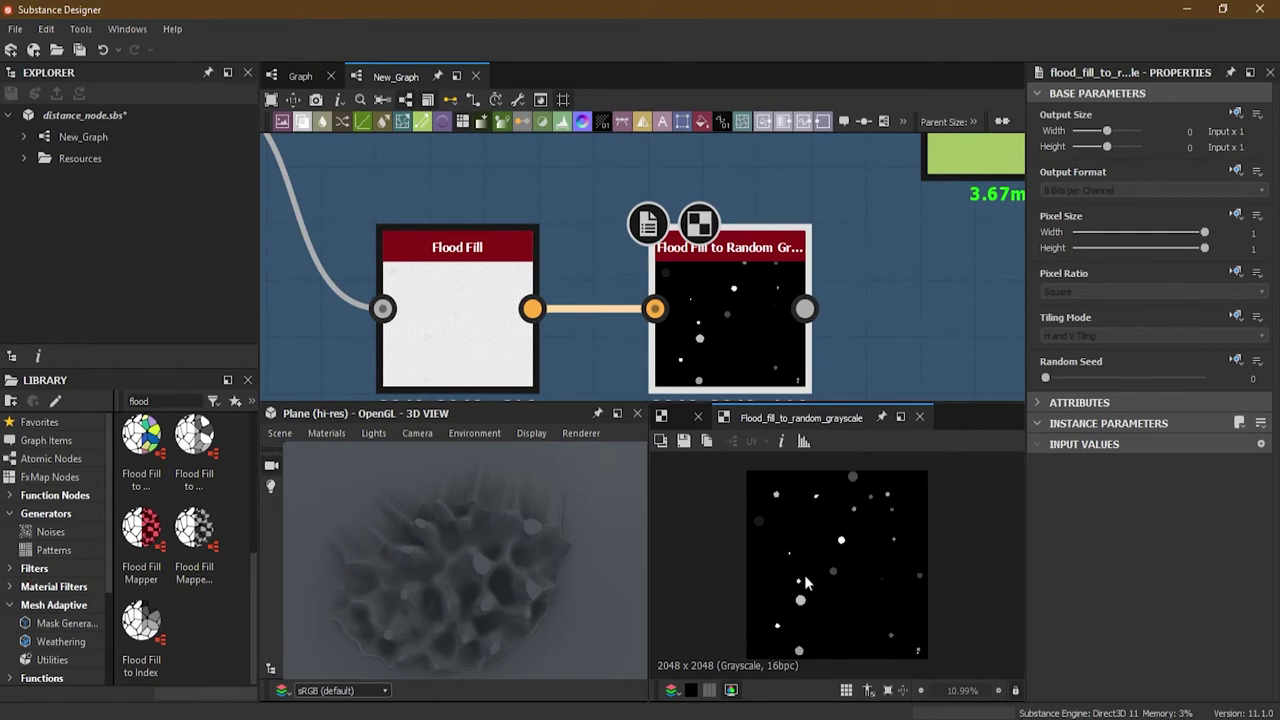
# Connect the Flood Fill to Random Grayscale output to the Distance node's Source Input and display it, trying Only Source before returning to Combine
pyautogui.moveTo(876, 270); pyautogui.dragTo(682, 324, button='middle')
pyautogui.scroll(-2, 720, 335)
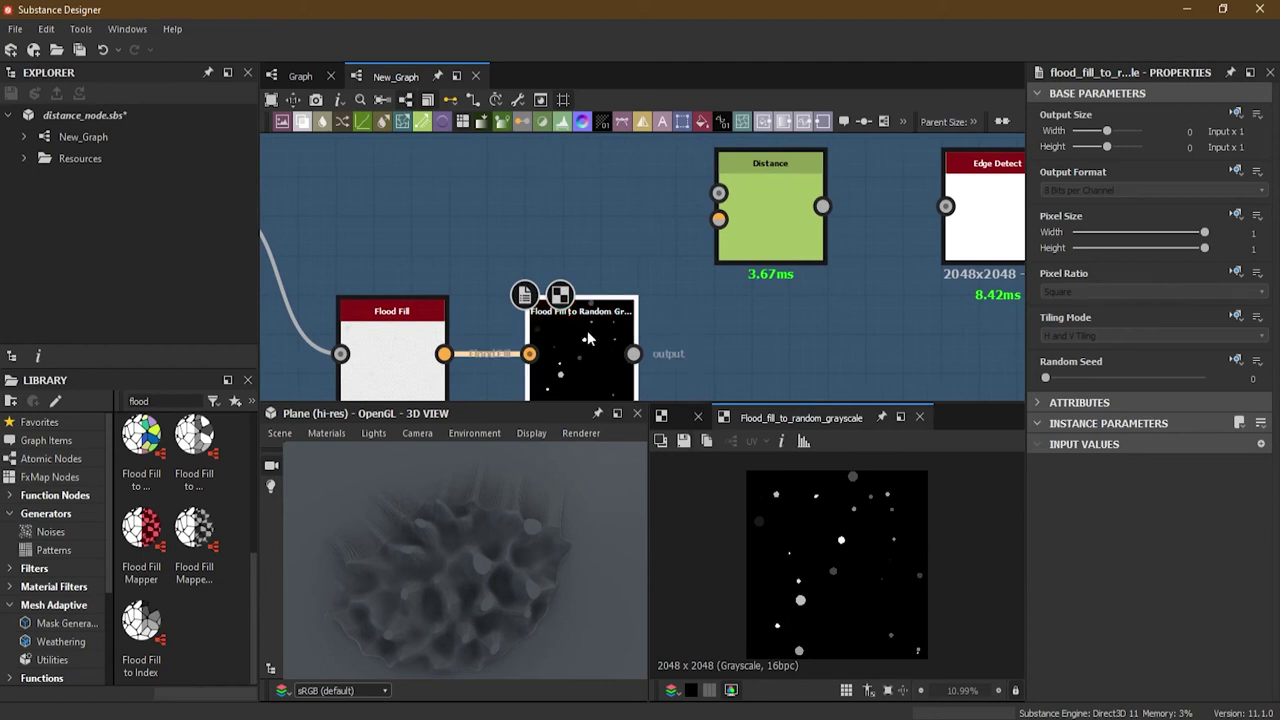
pyautogui.moveTo(622, 345)
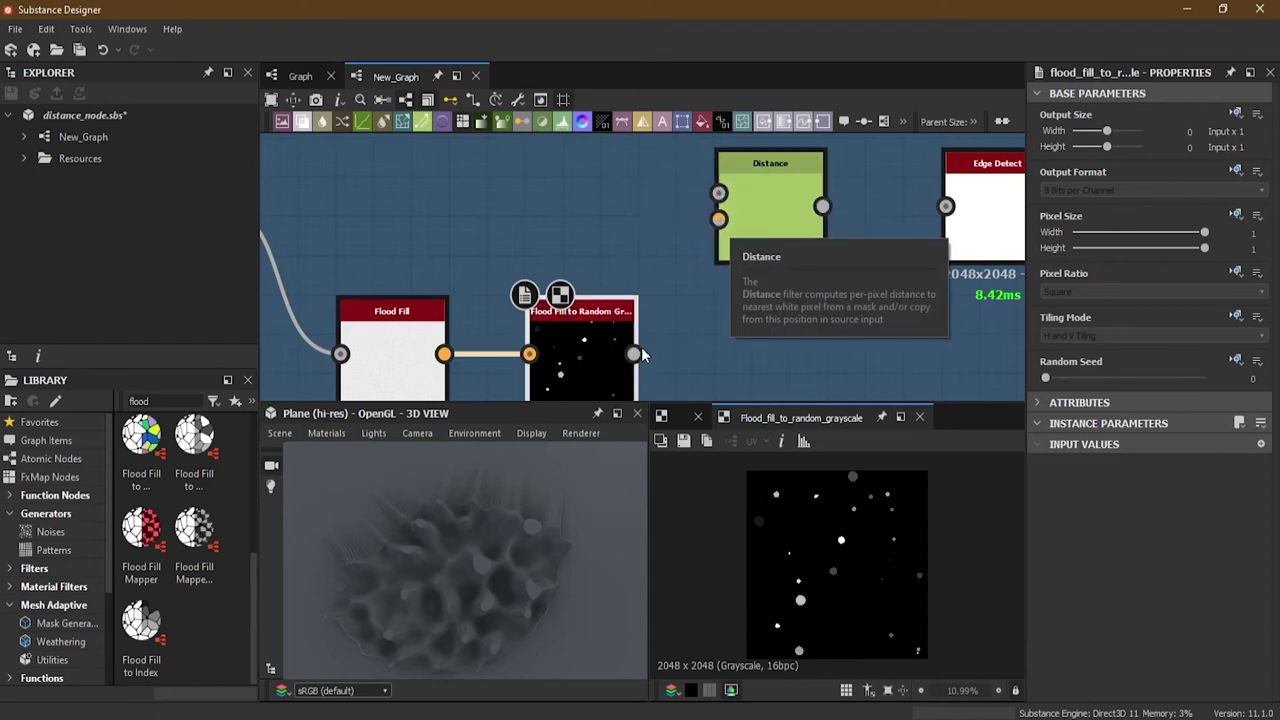
pyautogui.moveTo(634, 354); pyautogui.dragTo(719, 219)
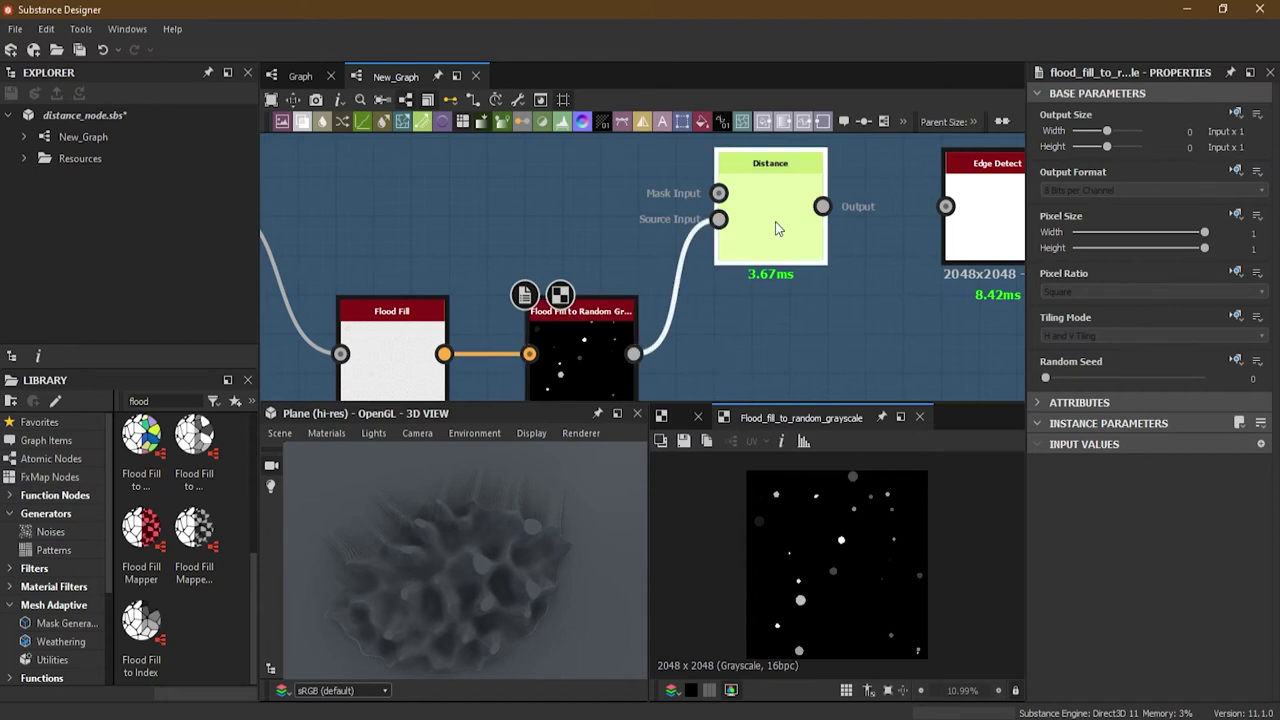
pyautogui.doubleClick(778, 229)
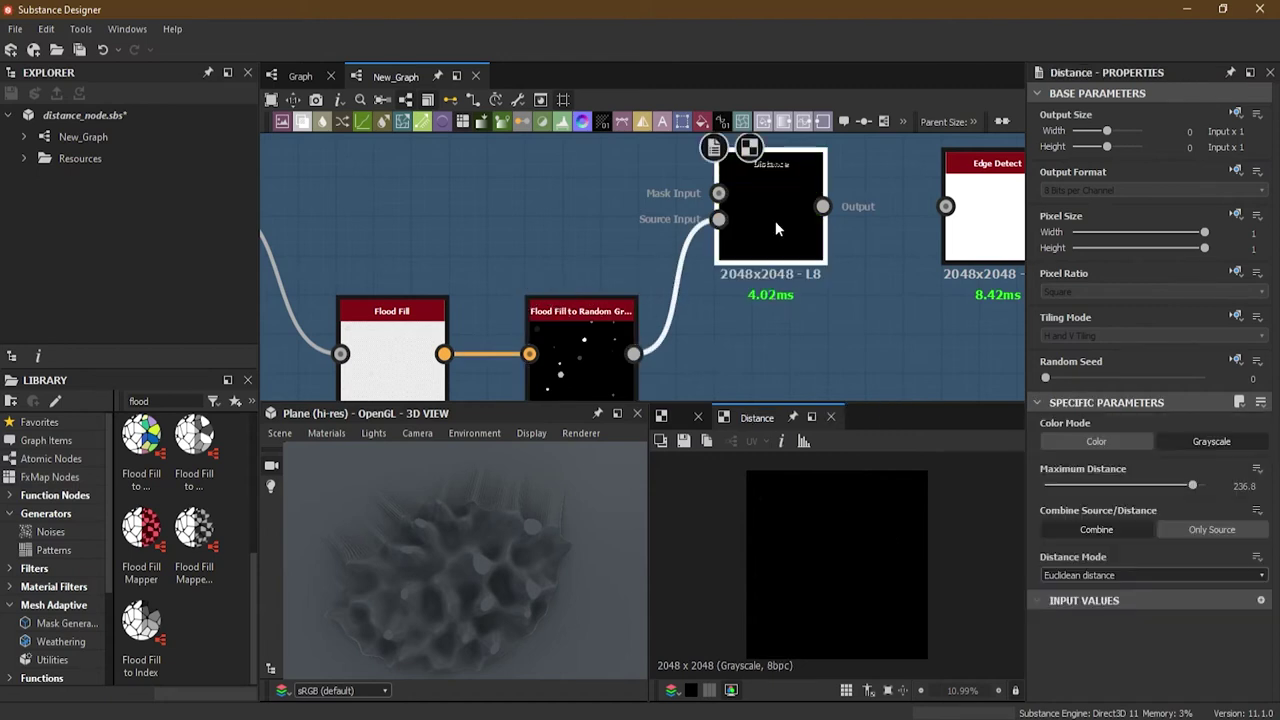
pyautogui.click(1205, 530)
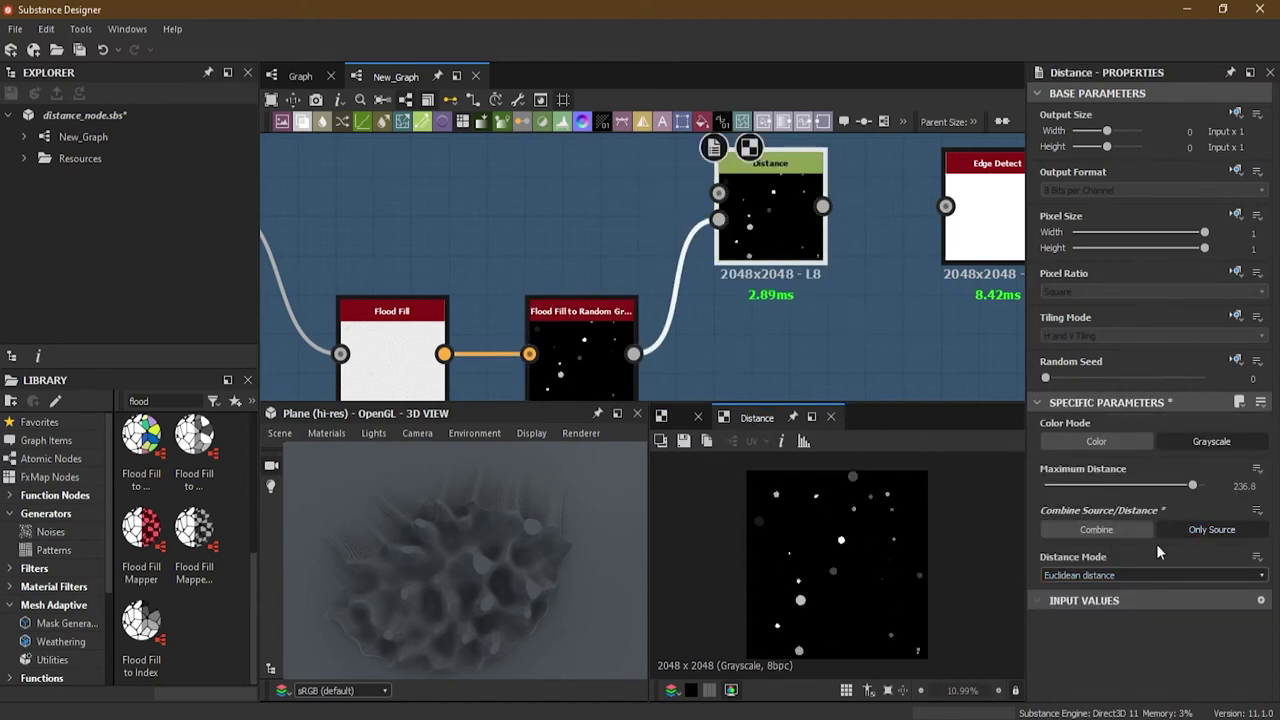
pyautogui.click(1122, 530)
# Connect the Tile Generator's output to the Distance node's Mask Input
pyautogui.moveTo(655, 210); pyautogui.dragTo(694, 219, button='middle')
pyautogui.scroll(-3, 694, 218)
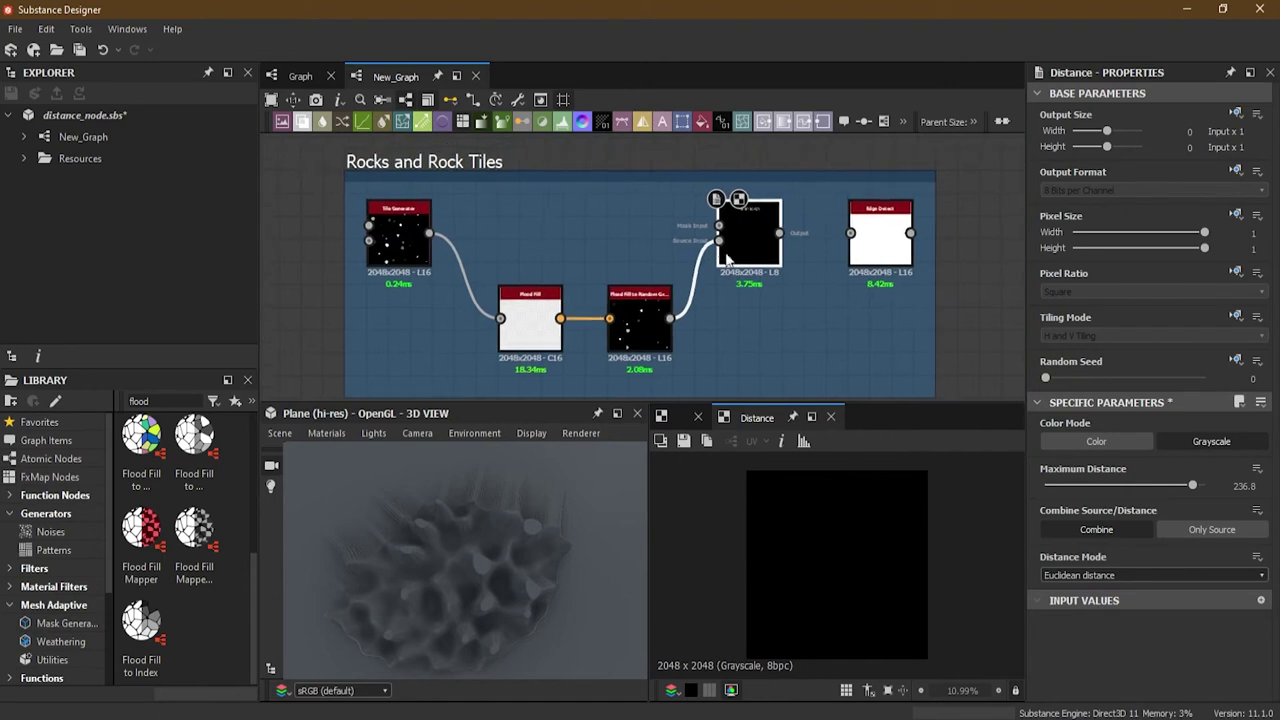
pyautogui.moveTo(648, 255); pyautogui.dragTo(668, 254, button='middle')
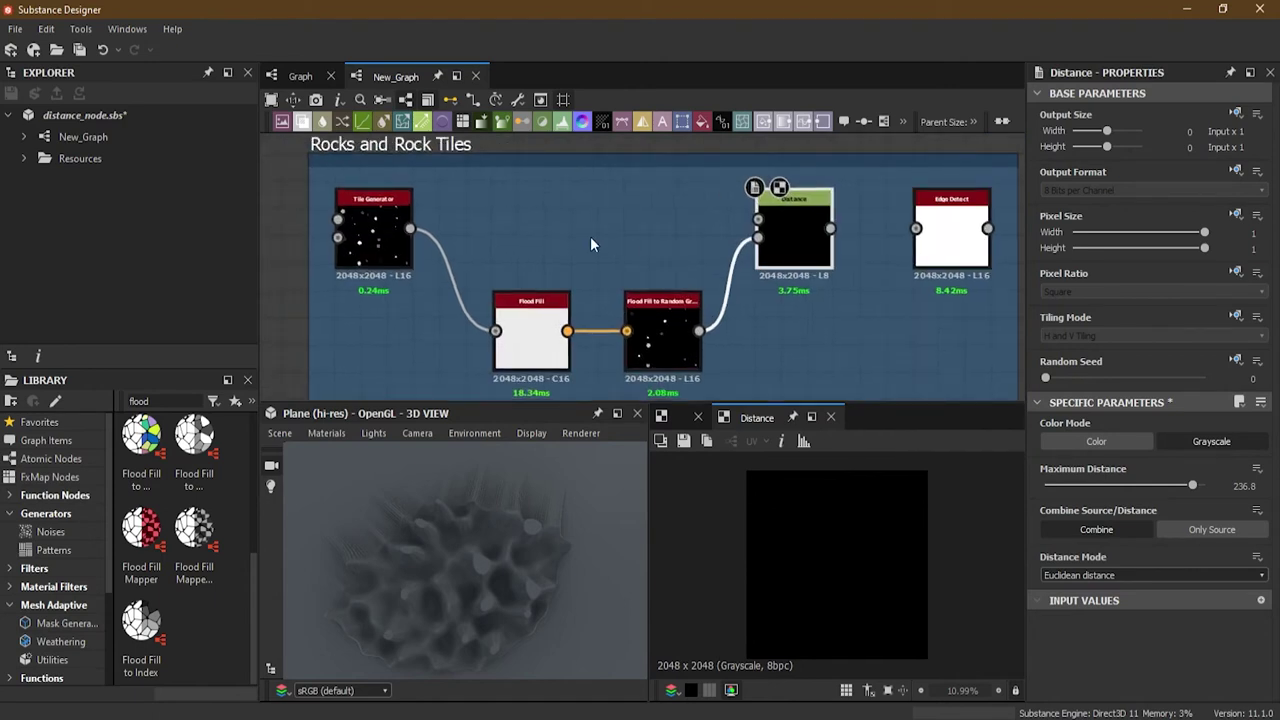
pyautogui.scroll(3, 437, 203)
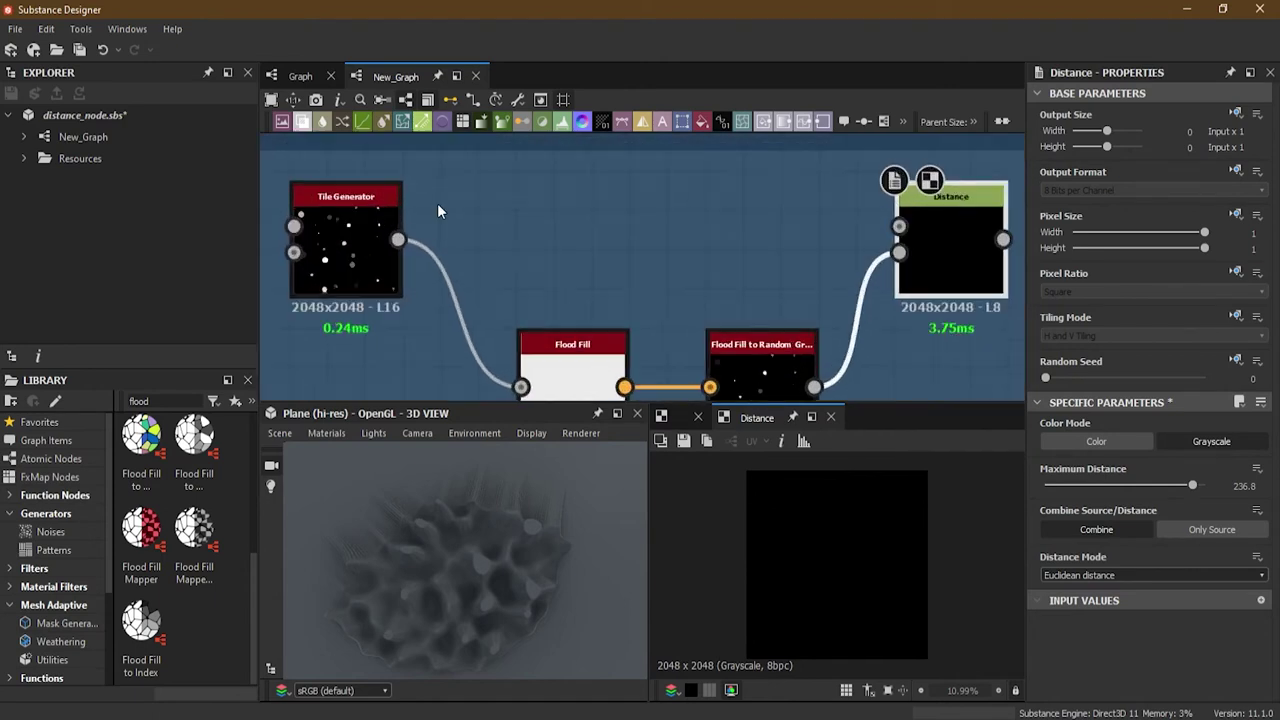
pyautogui.scroll(1, 336, 217)
pyautogui.scroll(1, 345, 212)
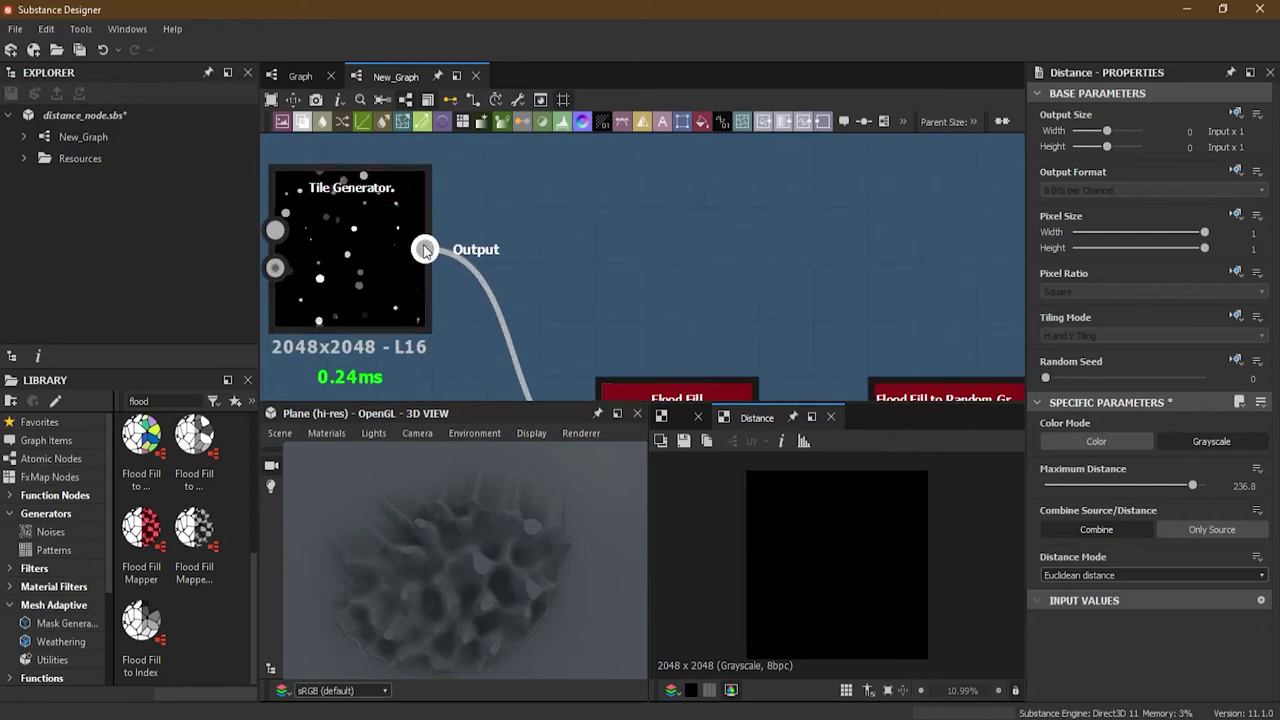
pyautogui.moveTo(527, 248); pyautogui.dragTo(785, 227)
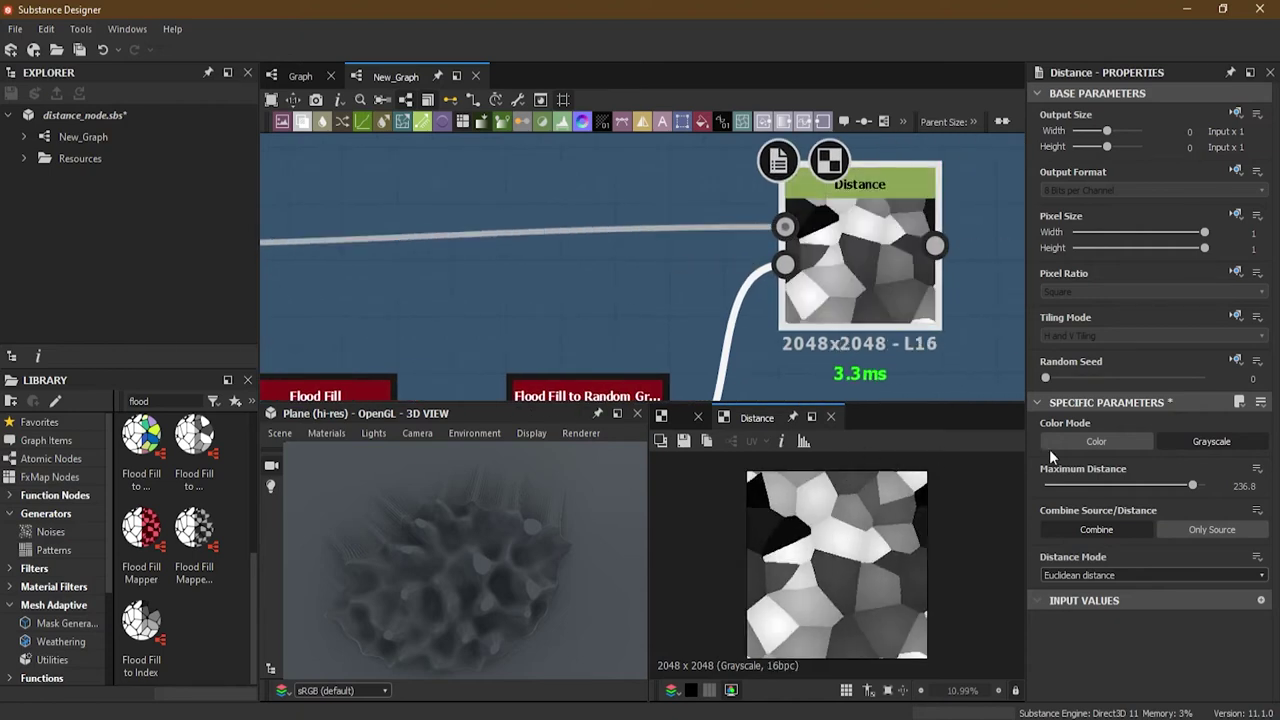
# Try Only Source on the Distance node, return to Combine, and lower Maximum Distance to 5.12
pyautogui.click(1229, 532)
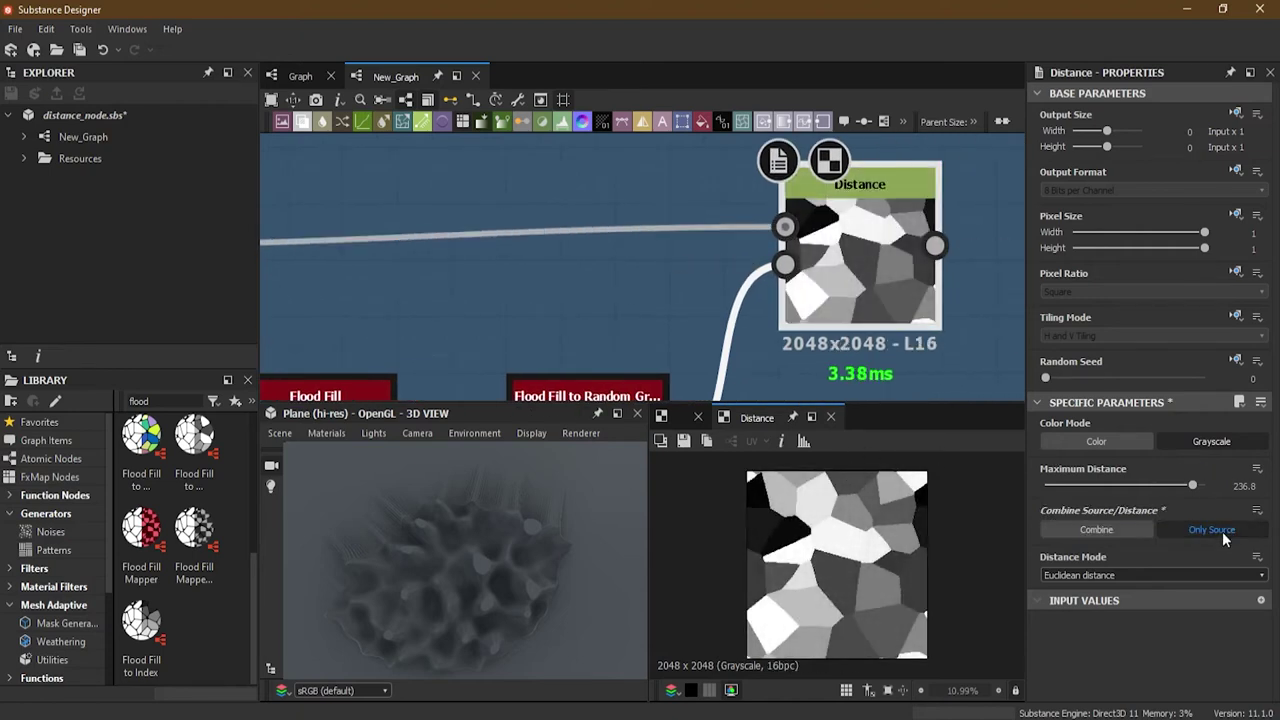
pyautogui.click(1110, 530)
pyautogui.moveTo(1193, 498); pyautogui.dragTo(1049, 511)
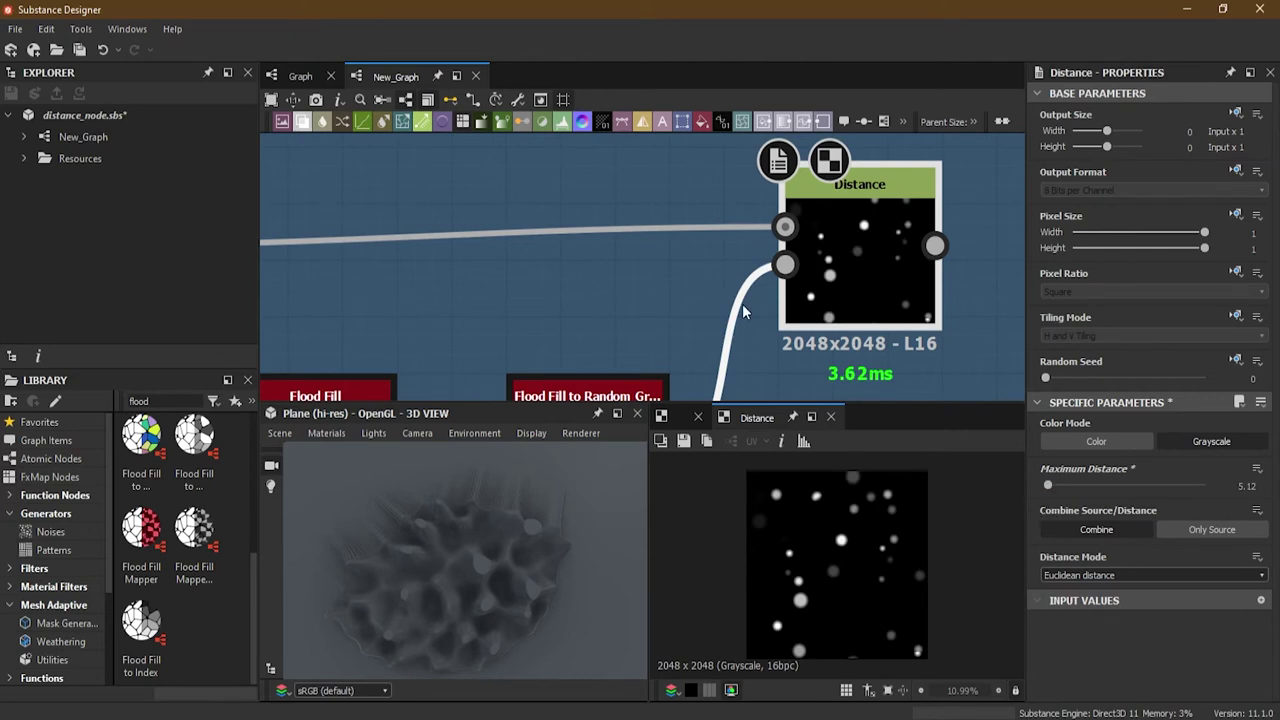
pyautogui.scroll(-3, 743, 306)
pyautogui.moveTo(893, 318); pyautogui.dragTo(865, 318, button='middle')
pyautogui.moveTo(556, 291); pyautogui.dragTo(628, 255, button='middle')
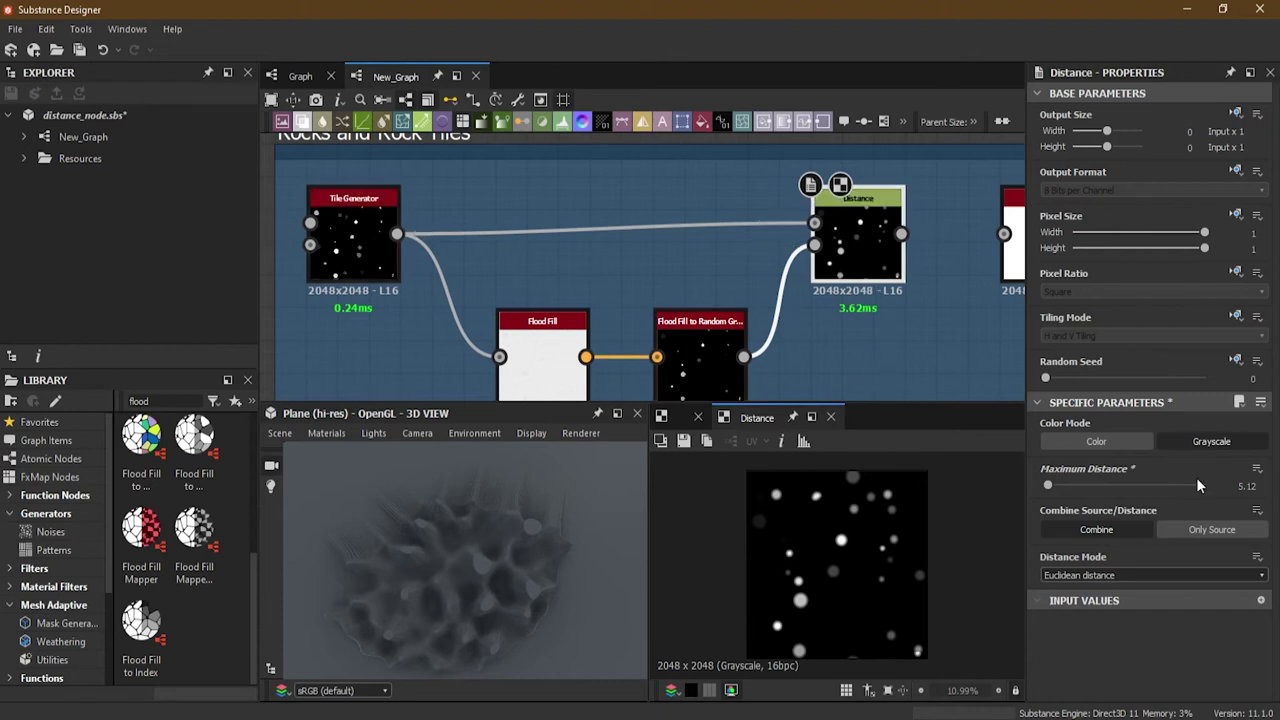
# Raise Maximum Distance to 256, compare Only Source with Combine, and reduce Maximum Distance to 79.36
pyautogui.moveTo(1051, 486); pyautogui.dragTo(1224, 494)
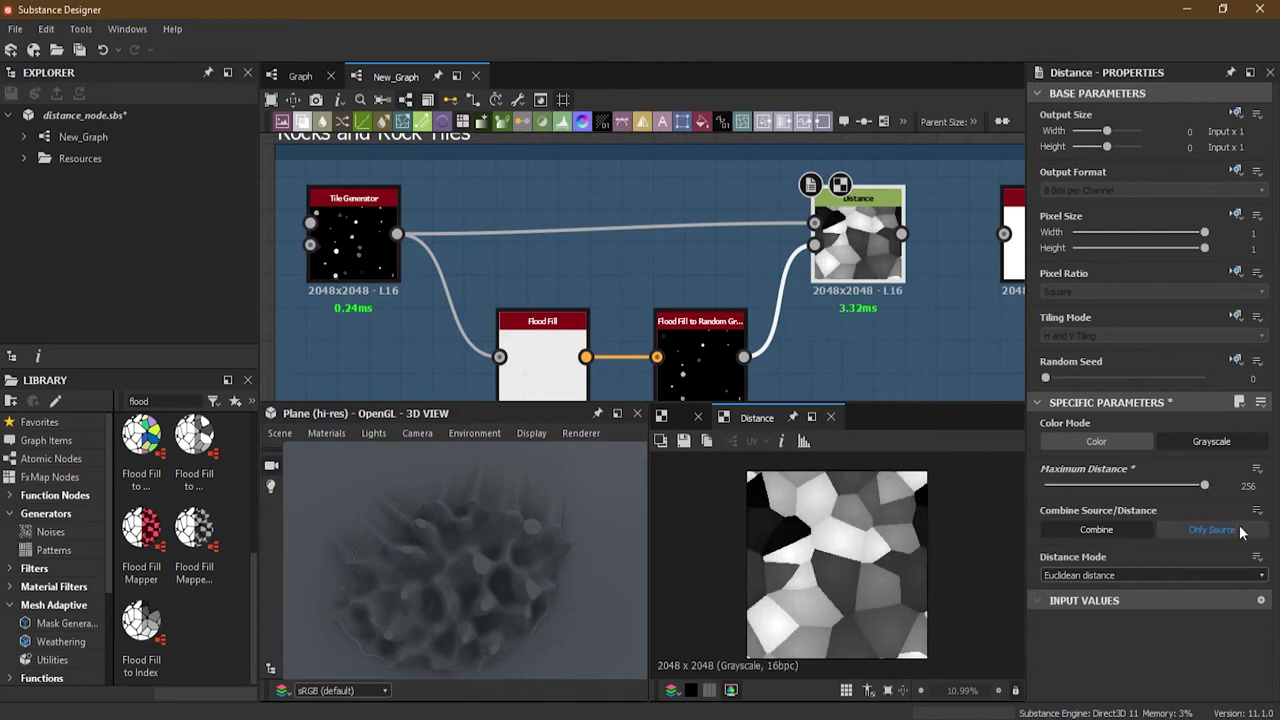
pyautogui.click(1192, 530)
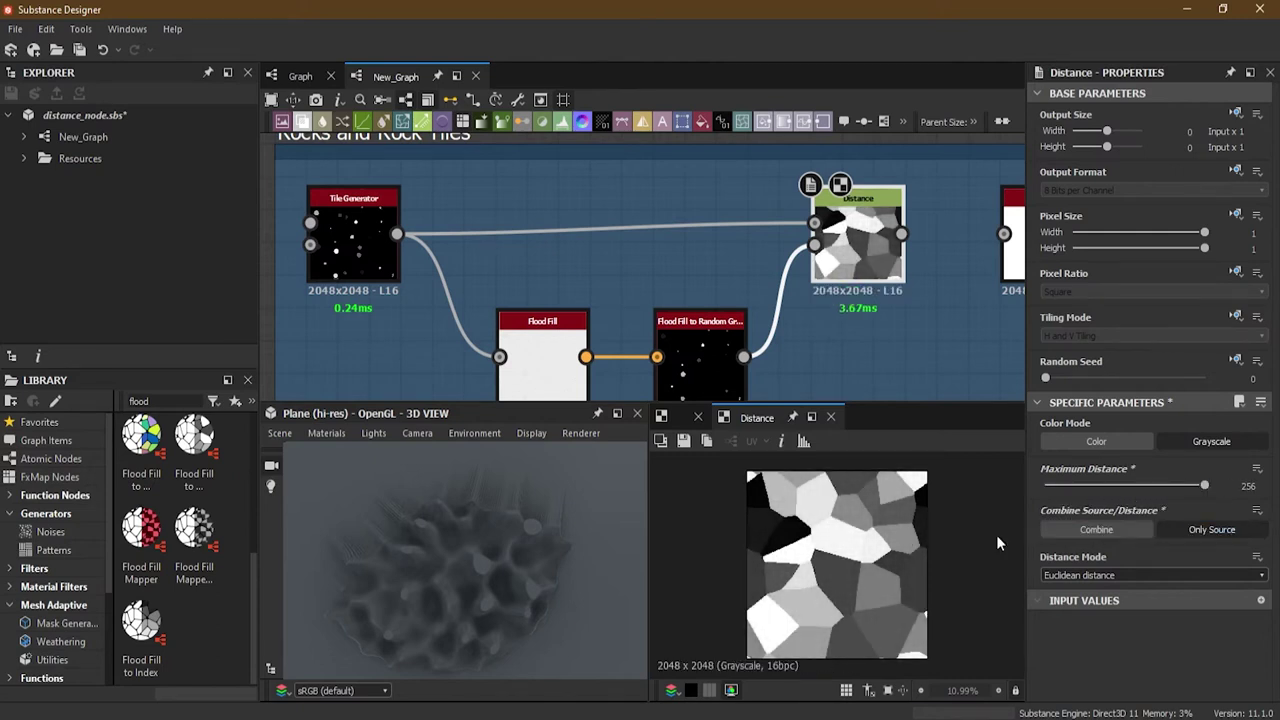
pyautogui.click(1104, 533)
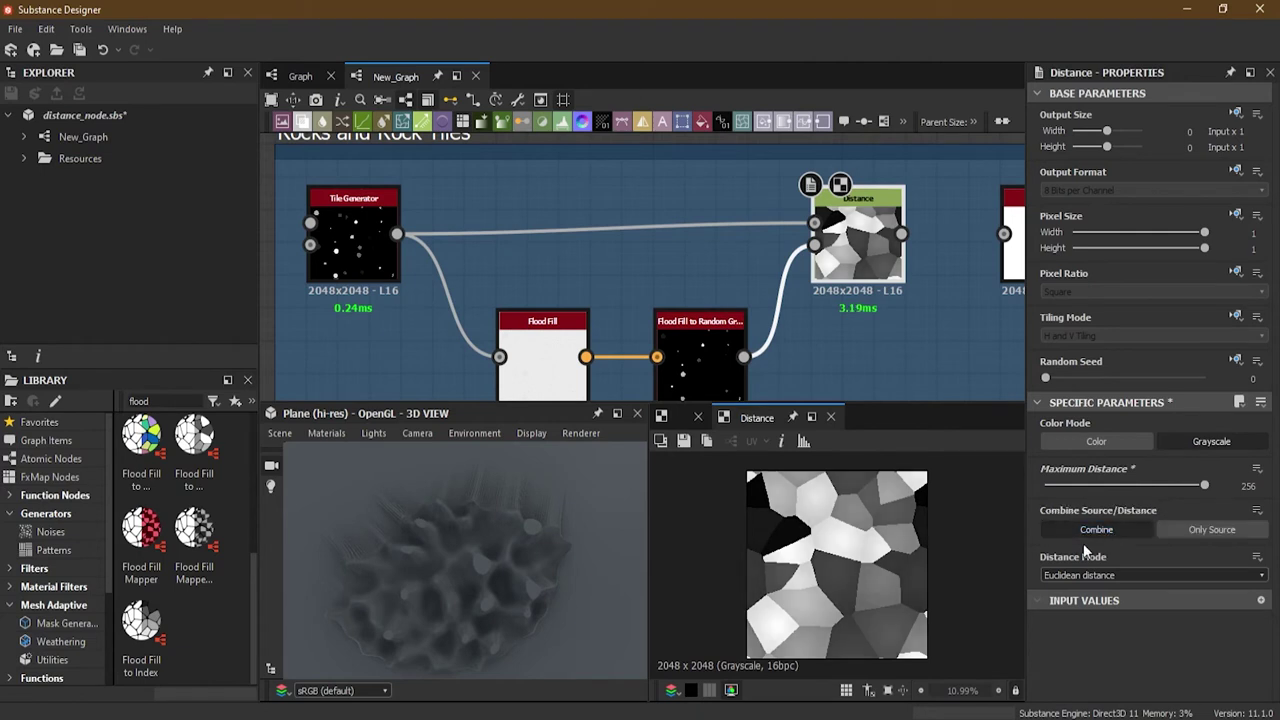
pyautogui.moveTo(1204, 487); pyautogui.dragTo(1096, 492)
# Connect the Distance output to the Edge Detect node, display its result, and set Edge Width to 2.95
pyautogui.moveTo(921, 368); pyautogui.dragTo(668, 352, button='middle')
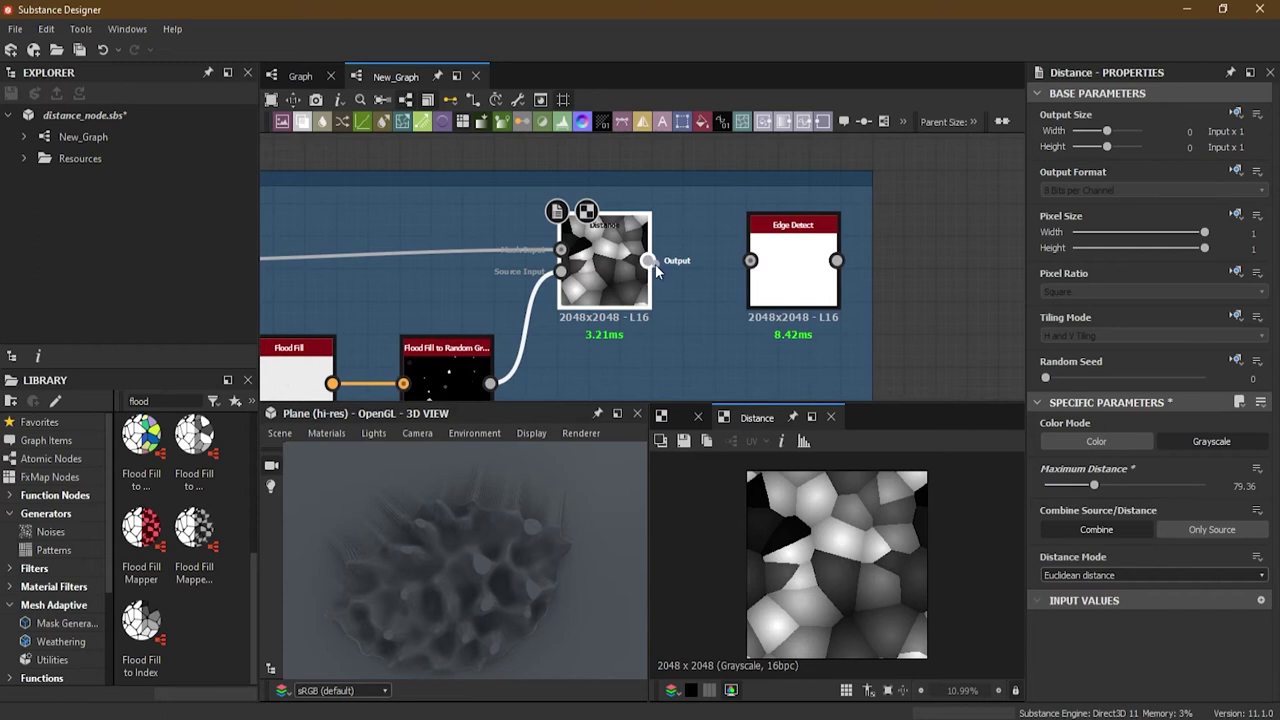
pyautogui.moveTo(751, 265); pyautogui.dragTo(751, 262)
pyautogui.doubleClick(796, 266)
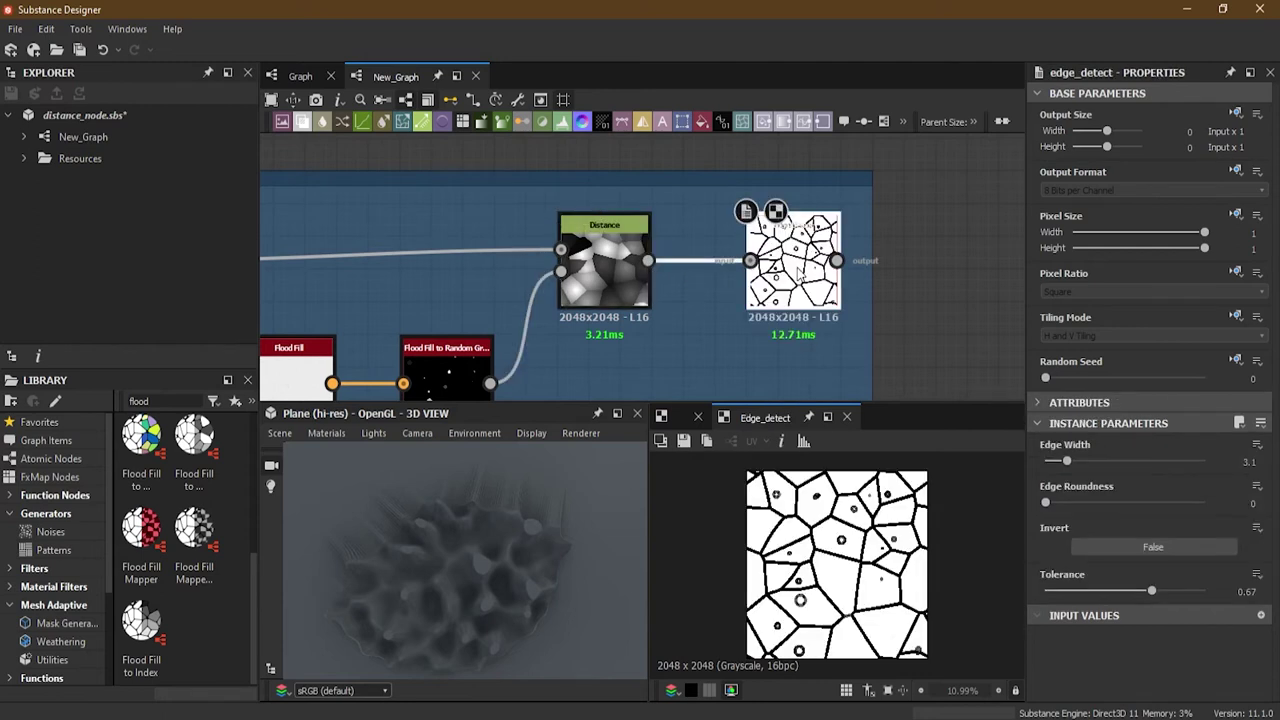
pyautogui.moveTo(1067, 465); pyautogui.dragTo(1067, 465)
pyautogui.moveTo(697, 230); pyautogui.dragTo(714, 292)
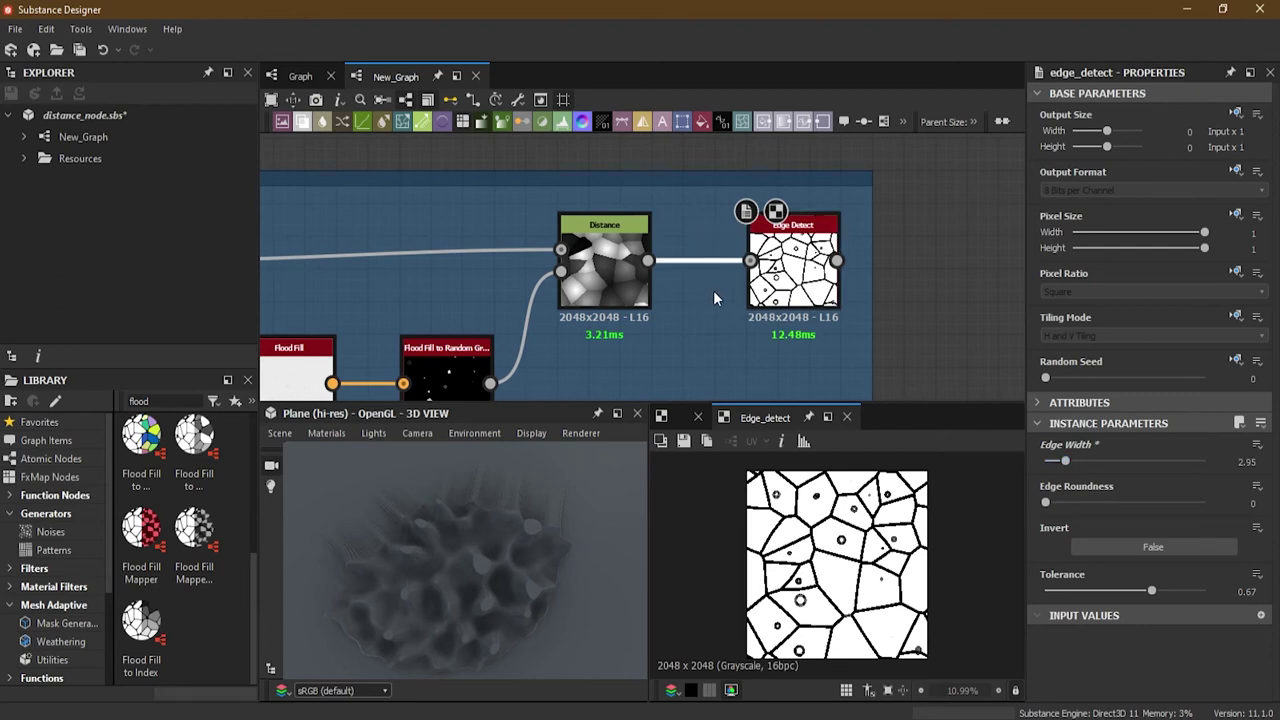
# Delete the link between the Distance and Edge Detect nodes and display the Distance output again
pyautogui.press('Delete')
pyautogui.doubleClick(629, 280)
pyautogui.scroll(-5, 758, 268)
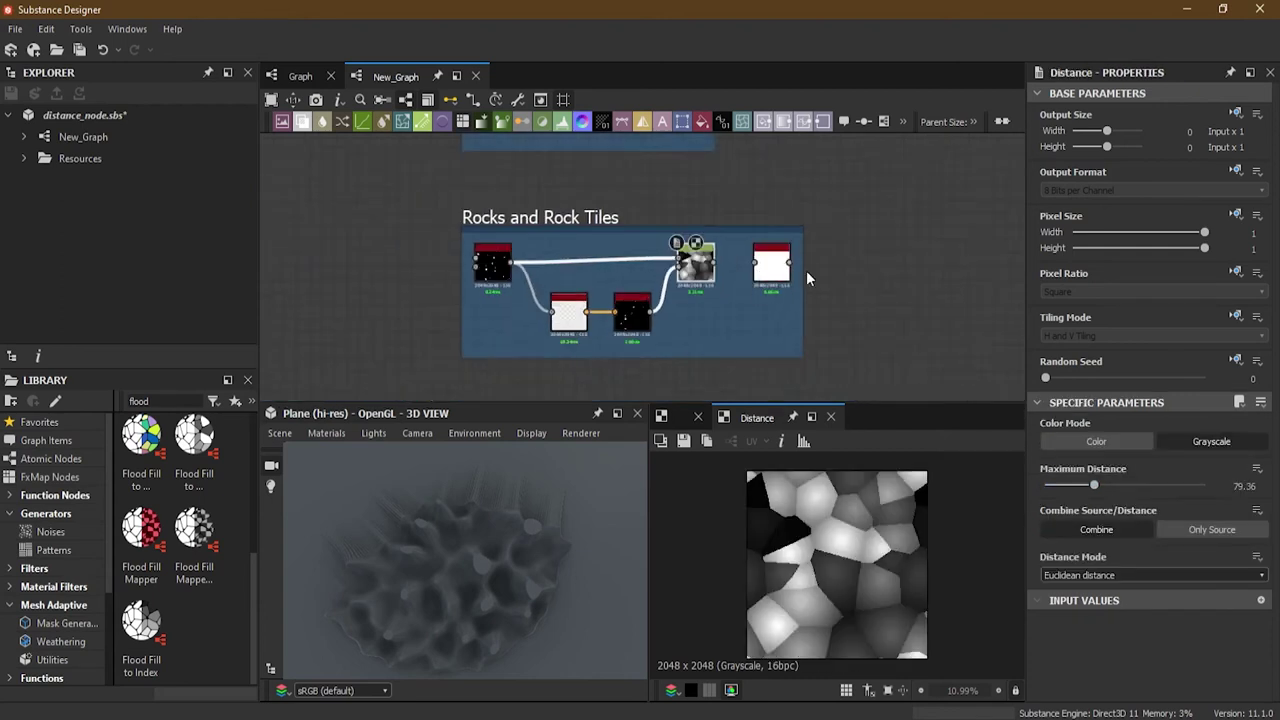
# Move the material output links from the Levels node in Distance Node Parameters to the Rocks and Rock Tiles Distance node, and inspect the 3D surface
pyautogui.moveTo(846, 268); pyautogui.dragTo(751, 384, button='middle')
pyautogui.scroll(-4, 771, 294)
pyautogui.moveTo(775, 279); pyautogui.dragTo(807, 306, button='middle')
pyautogui.scroll(3, 741, 219)
pyautogui.scroll(-3, 740, 226)
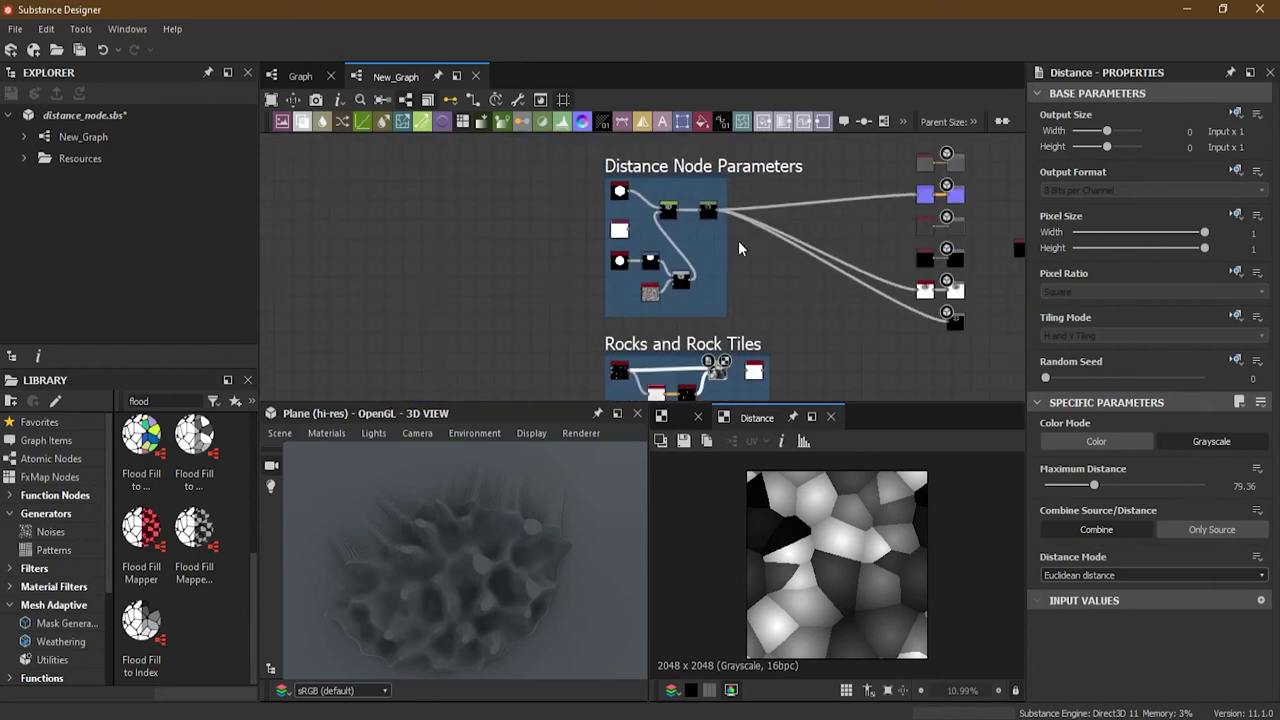
pyautogui.moveTo(738, 239); pyautogui.dragTo(751, 251, button='middle')
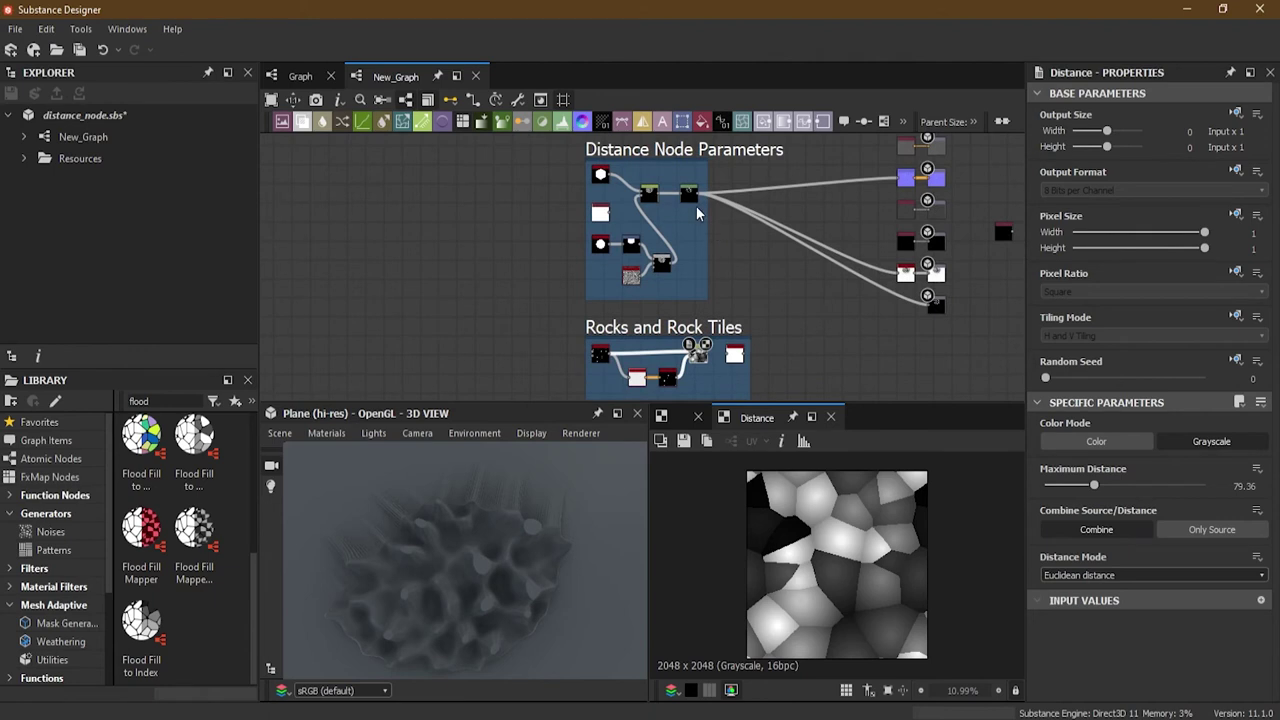
pyautogui.moveTo(759, 295); pyautogui.dragTo(759, 296)
pyautogui.press('Escape')
pyautogui.keyDown('shift'); pyautogui.moveTo(697, 200); pyautogui.dragTo(708, 360); pyautogui.keyUp('shift')
pyautogui.moveTo(480, 504); pyautogui.dragTo(442, 541)
# Set the Distance node's Maximum Distance to 64 and inspect the displaced rock surface from a higher angle
pyautogui.scroll(2, 703, 356)
pyautogui.scroll(2, 700, 357)
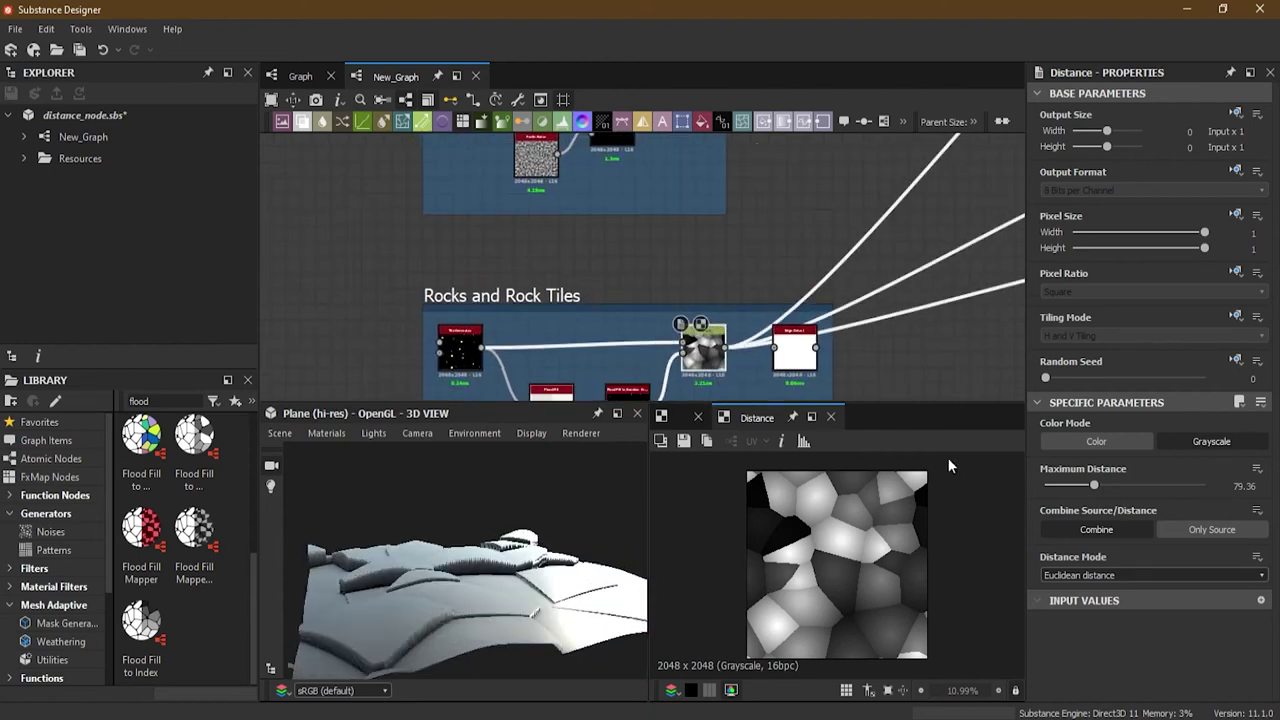
pyautogui.scroll(3, 745, 370)
pyautogui.moveTo(1095, 488)
pyautogui.mouseDown()
pyautogui.moveTo(1229, 484)
pyautogui.moveTo(1098, 492)
pyautogui.moveTo(1069, 507)
pyautogui.moveTo(1084, 495)
pyautogui.mouseUp()
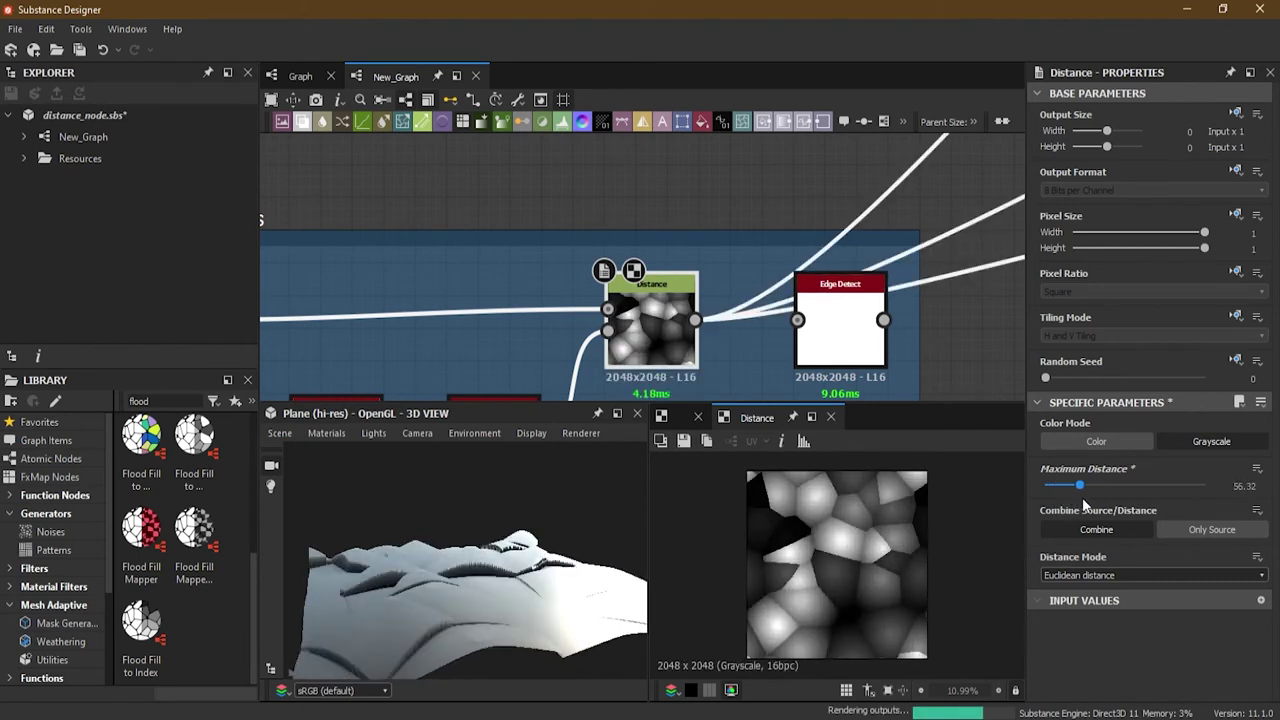
pyautogui.moveTo(561, 646); pyautogui.dragTo(575, 560)
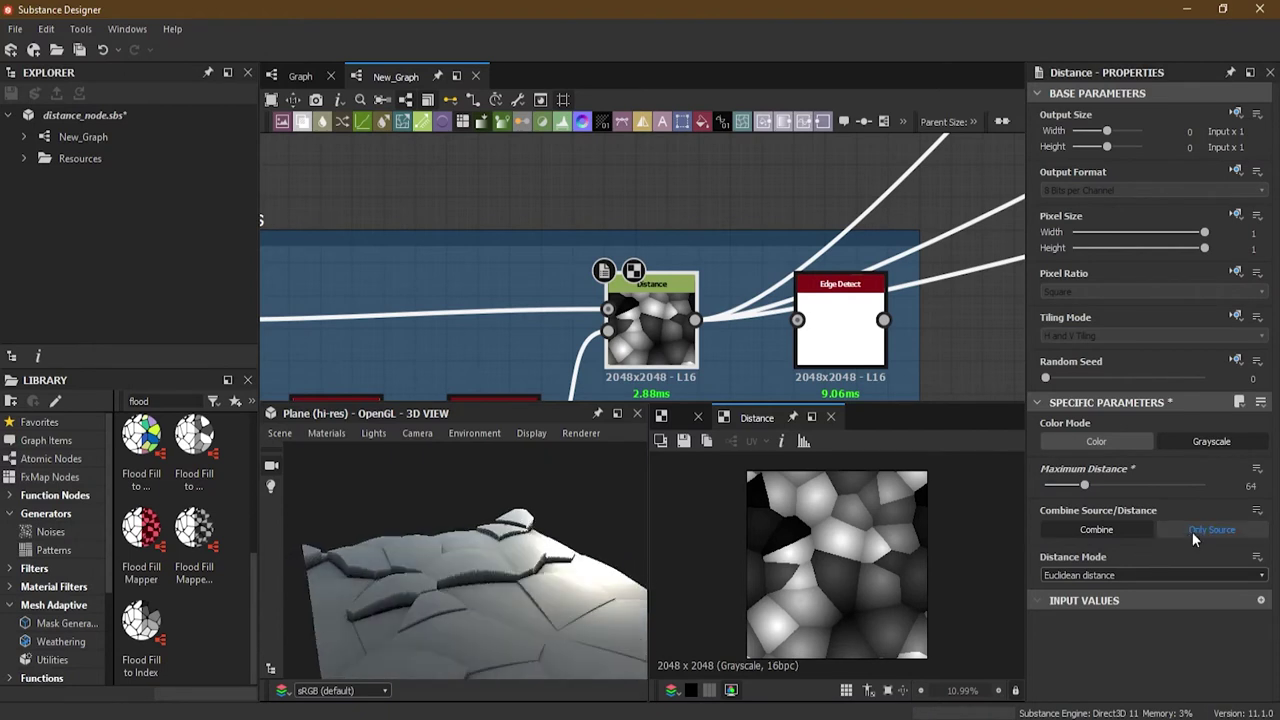
# Compare Only Source with Combine on the displaced rock surface, ending on Combine
pyautogui.click(1192, 532)
pyautogui.moveTo(518, 533); pyautogui.dragTo(459, 580)
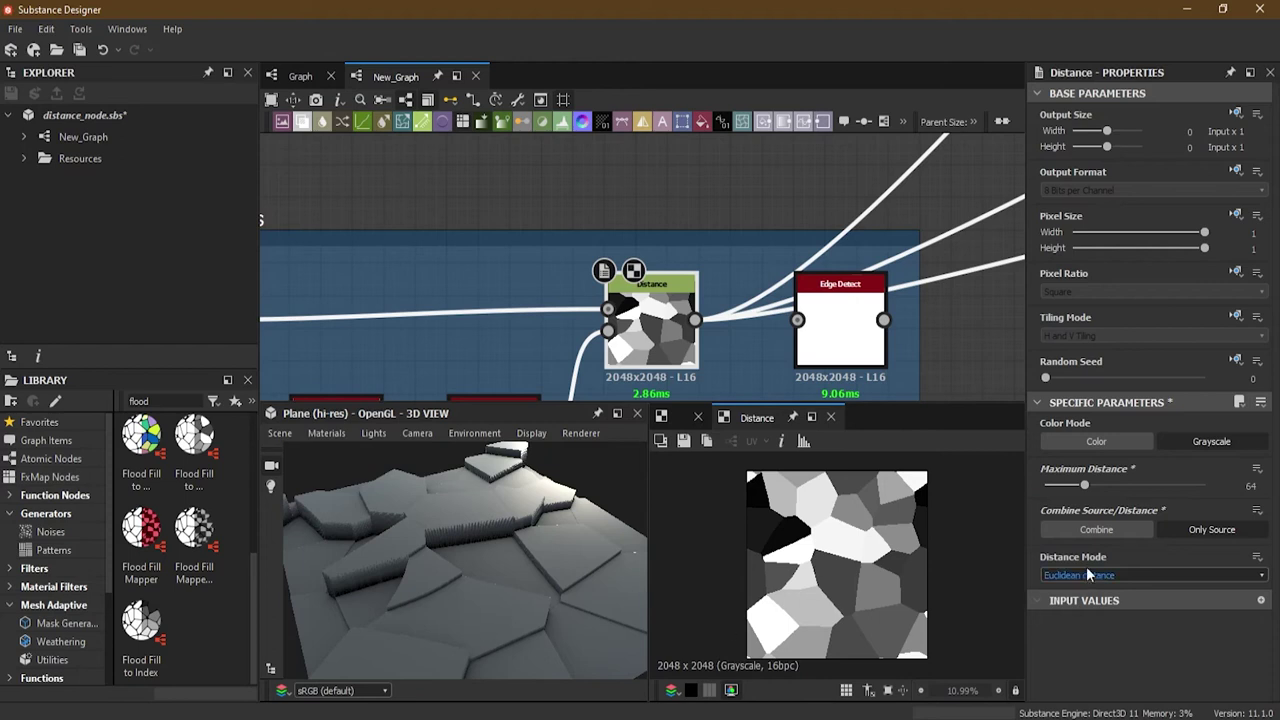
pyautogui.click(1197, 530)
pyautogui.click(1127, 530)
pyautogui.click(1214, 527)
pyautogui.click(1108, 535)
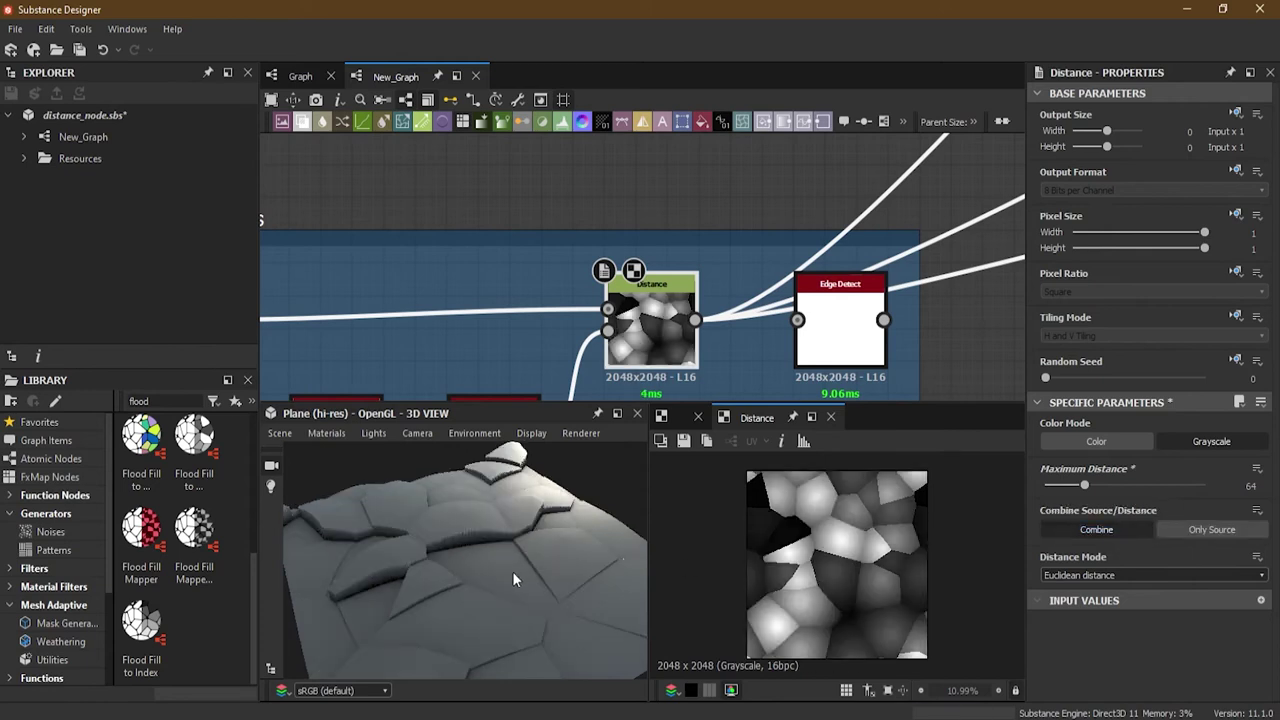
pyautogui.moveTo(454, 536)
pyautogui.mouseDown()
pyautogui.moveTo(528, 603)
pyautogui.moveTo(580, 607)
pyautogui.moveTo(456, 624)
pyautogui.moveTo(475, 527)
pyautogui.mouseUp()
pyautogui.moveTo(490, 636); pyautogui.dragTo(490, 612)
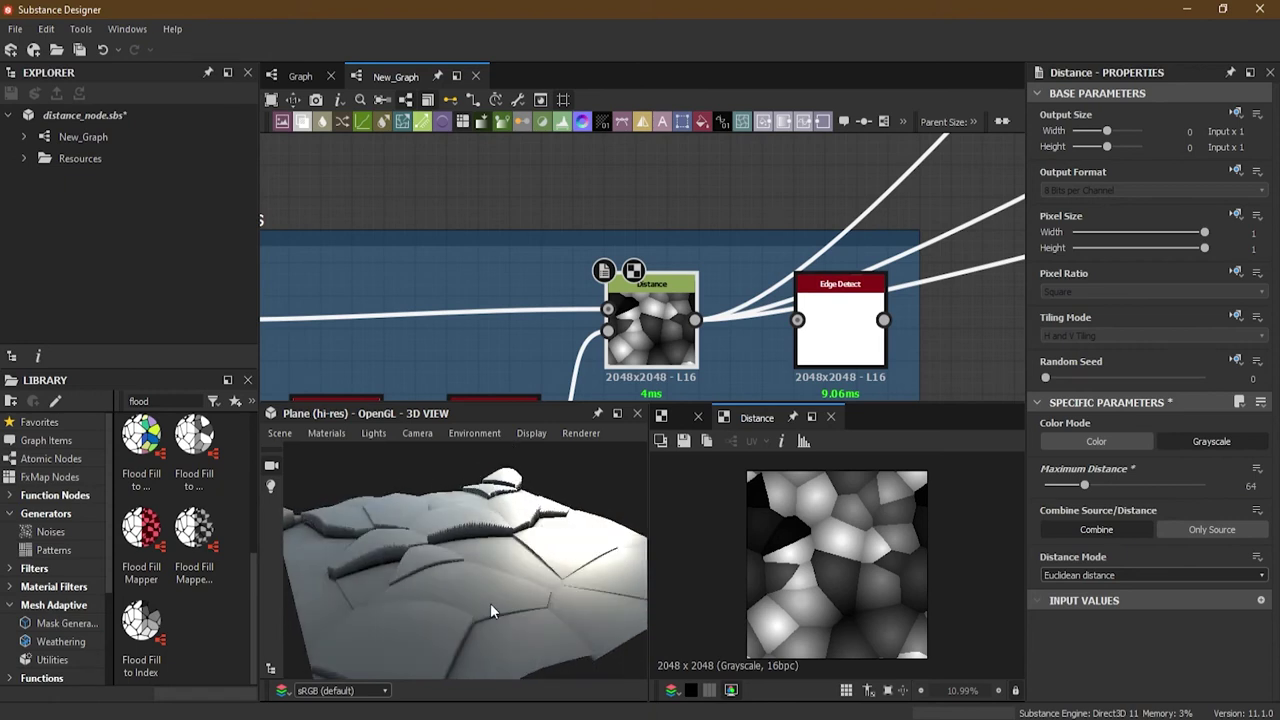
# Try the Manhattan distance mode on the Distance node and inspect the displaced surface from several angles
pyautogui.click(1112, 575)
pyautogui.click(1108, 600)
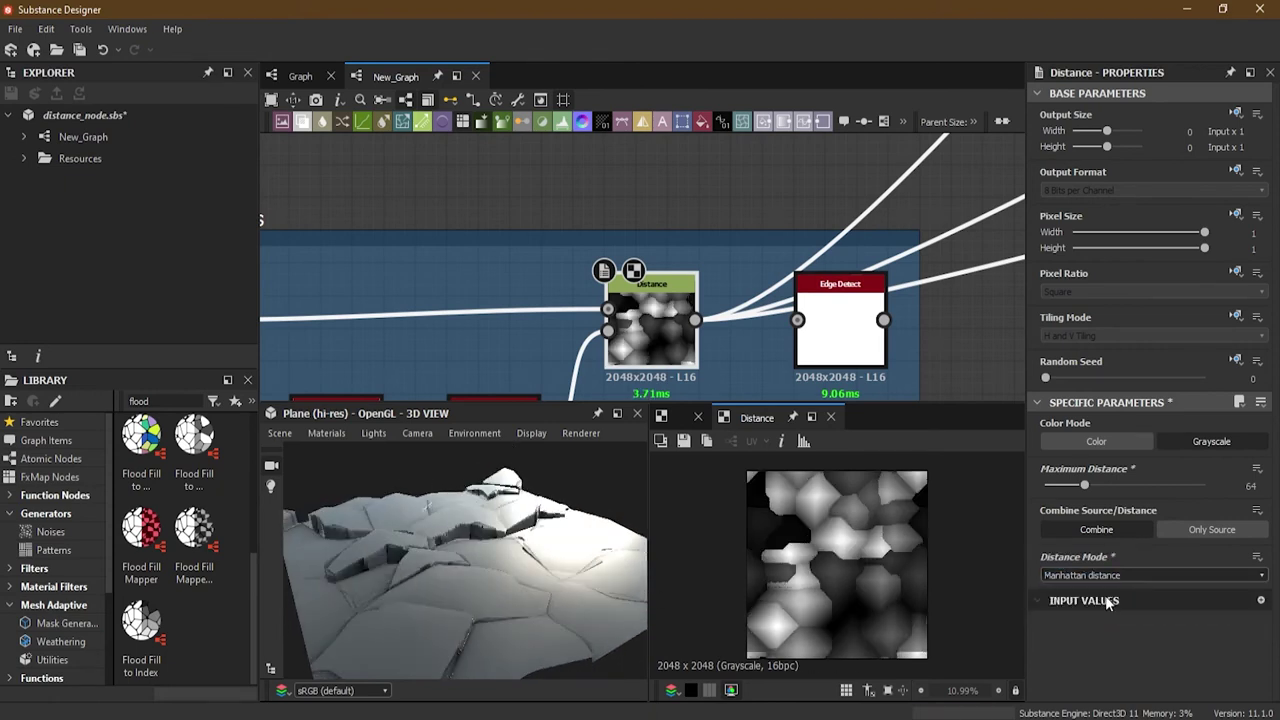
pyautogui.moveTo(500, 580); pyautogui.dragTo(491, 643)
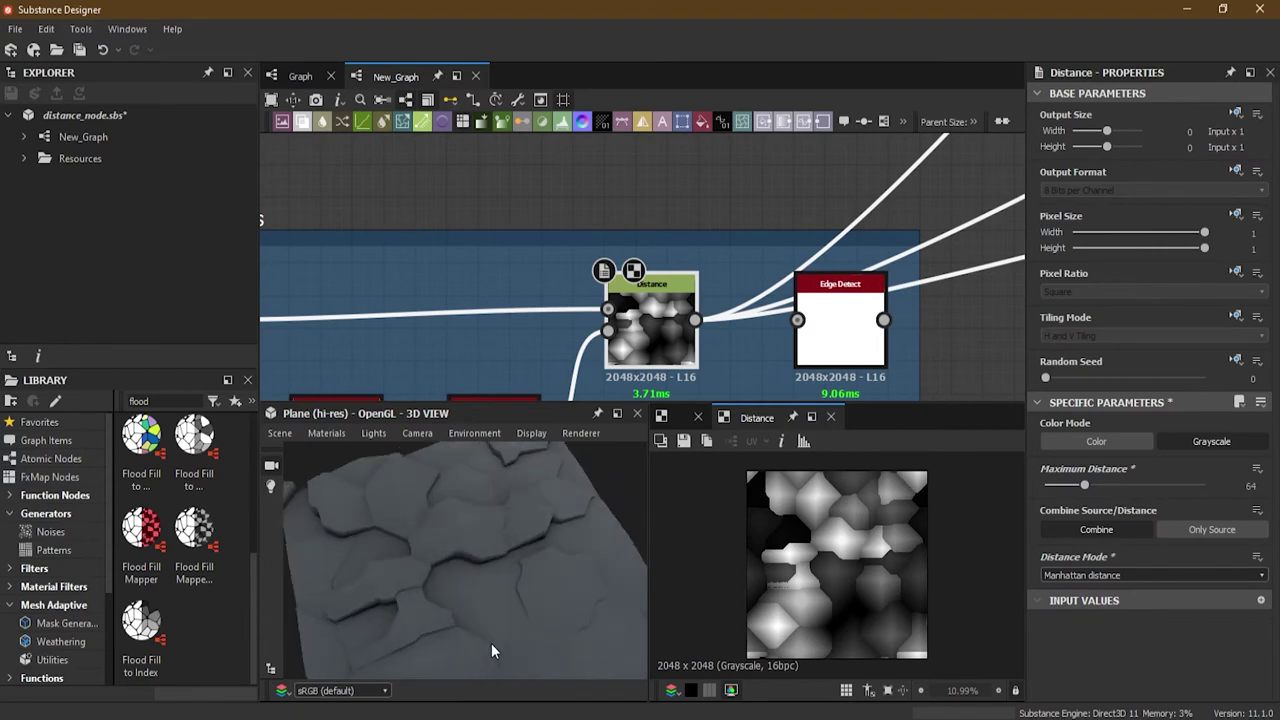
pyautogui.scroll(4, 683, 353)
pyautogui.moveTo(482, 566); pyautogui.dragTo(498, 472)
# Try the Chebyshev distance mode, inspect the displaced surface, and return Distance Mode to Euclidean distance
pyautogui.click(1118, 576)
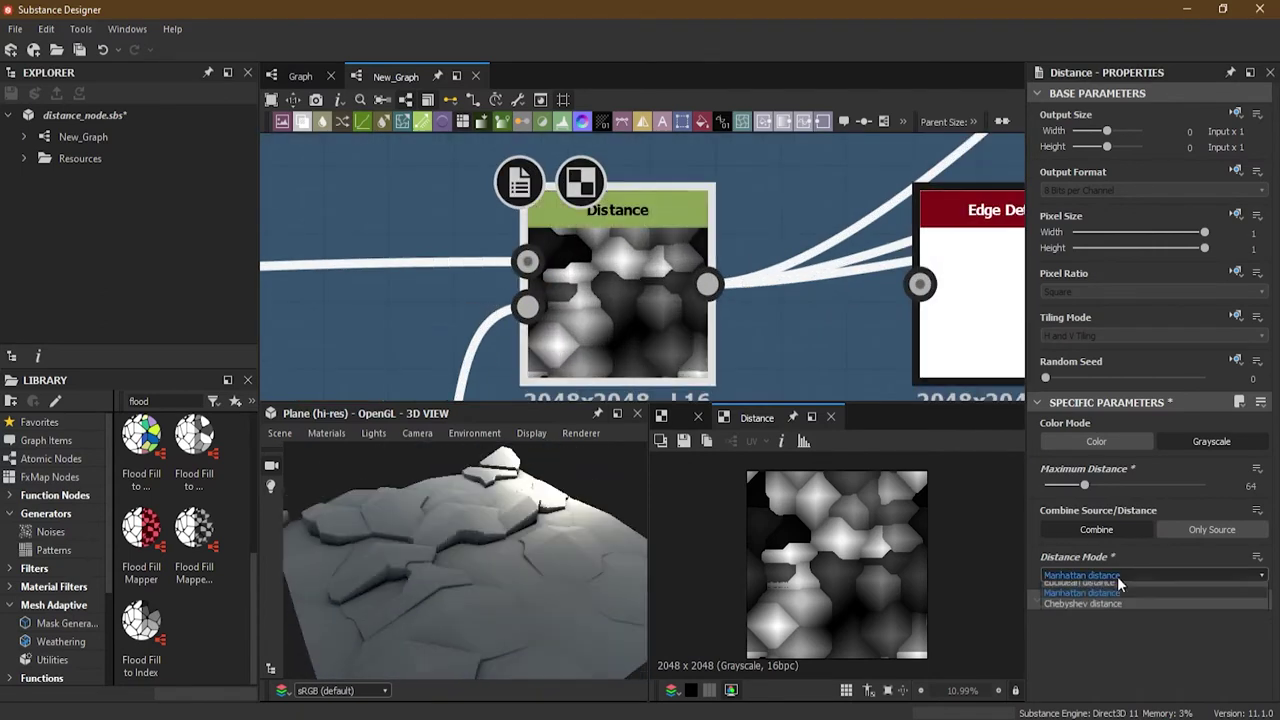
pyautogui.click(1137, 606)
pyautogui.moveTo(520, 540)
pyautogui.mouseDown()
pyautogui.moveTo(524, 587)
pyautogui.moveTo(562, 595)
pyautogui.moveTo(584, 538)
pyautogui.moveTo(479, 529)
pyautogui.moveTo(372, 566)
pyautogui.moveTo(440, 517)
pyautogui.moveTo(517, 537)
pyautogui.mouseUp()
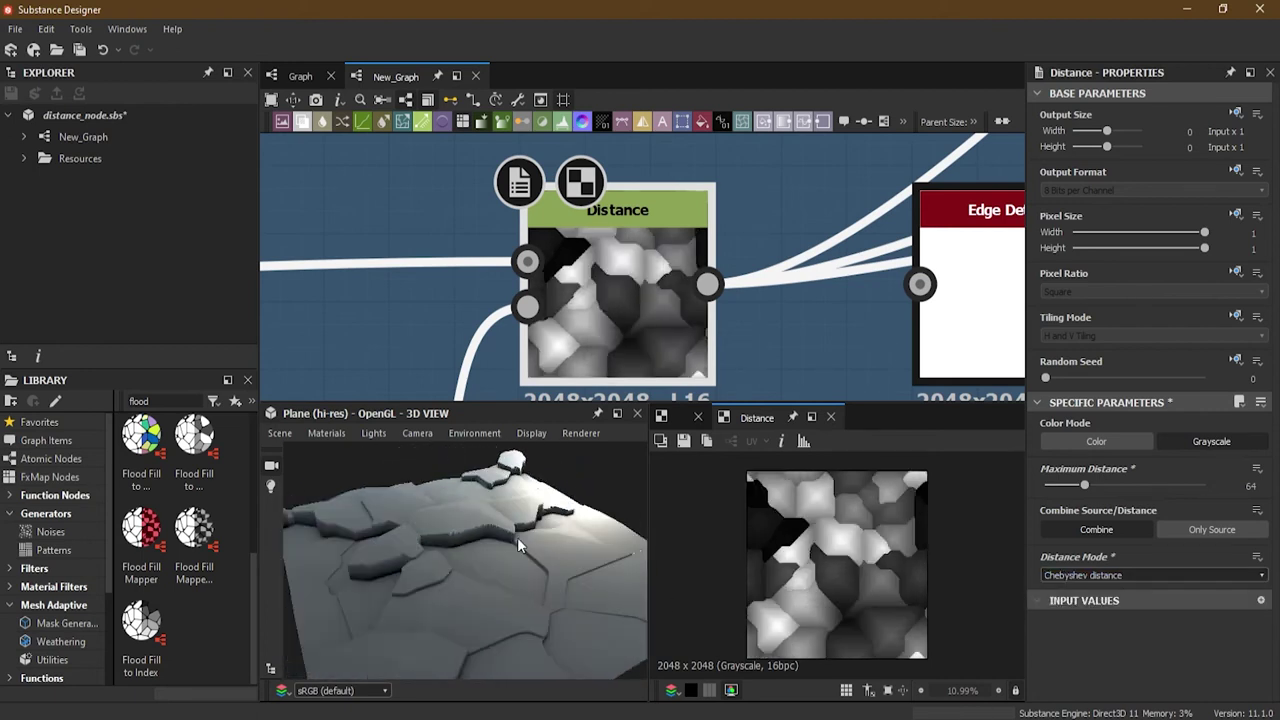
pyautogui.click(1120, 575)
pyautogui.click(1131, 590)
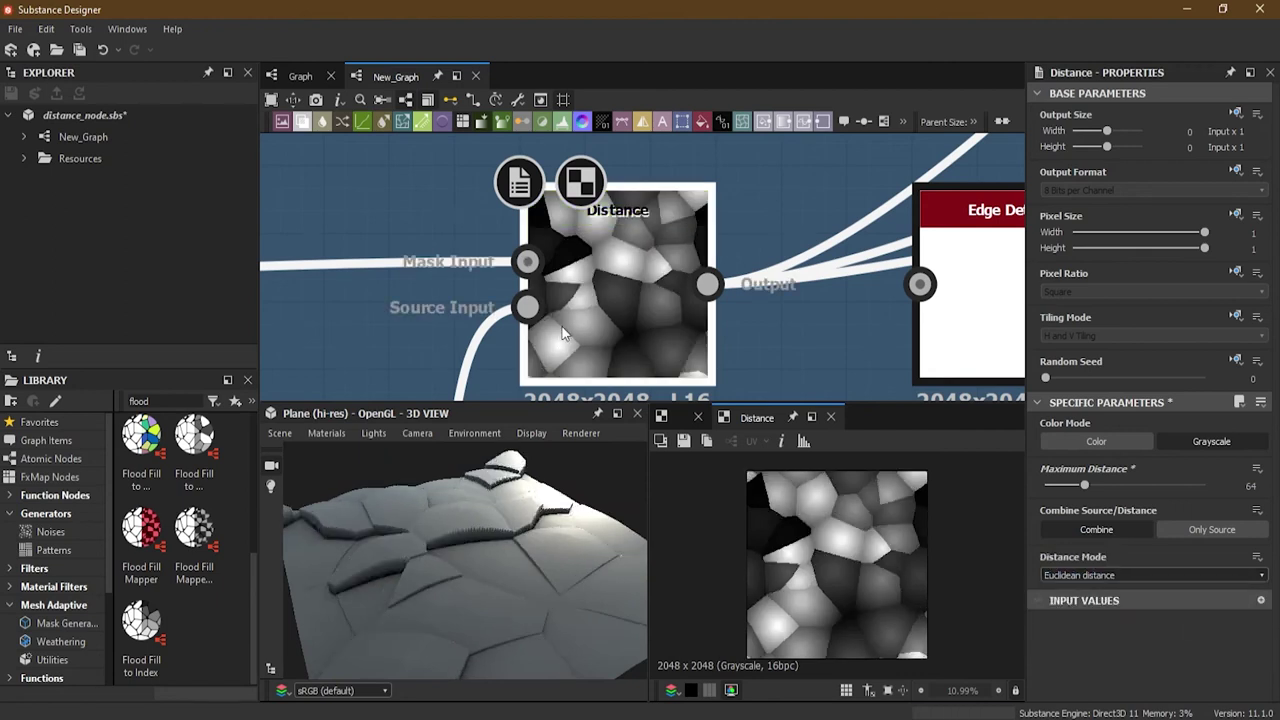
# Move the block of material output nodes down beside the To Fix and Adjust Masks frame
pyautogui.scroll(-8, 624, 237)
pyautogui.scroll(-1, 625, 238)
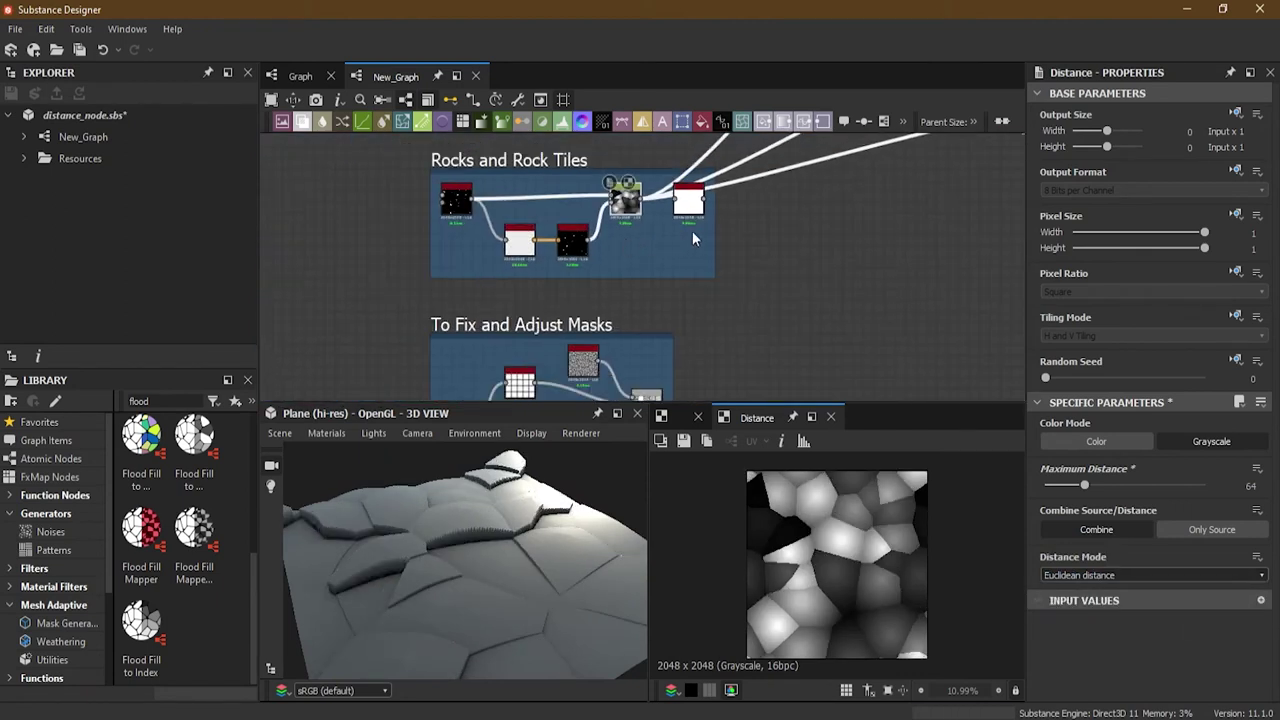
pyautogui.moveTo(755, 206); pyautogui.dragTo(443, 429, button='middle')
pyautogui.scroll(-4, 572, 322)
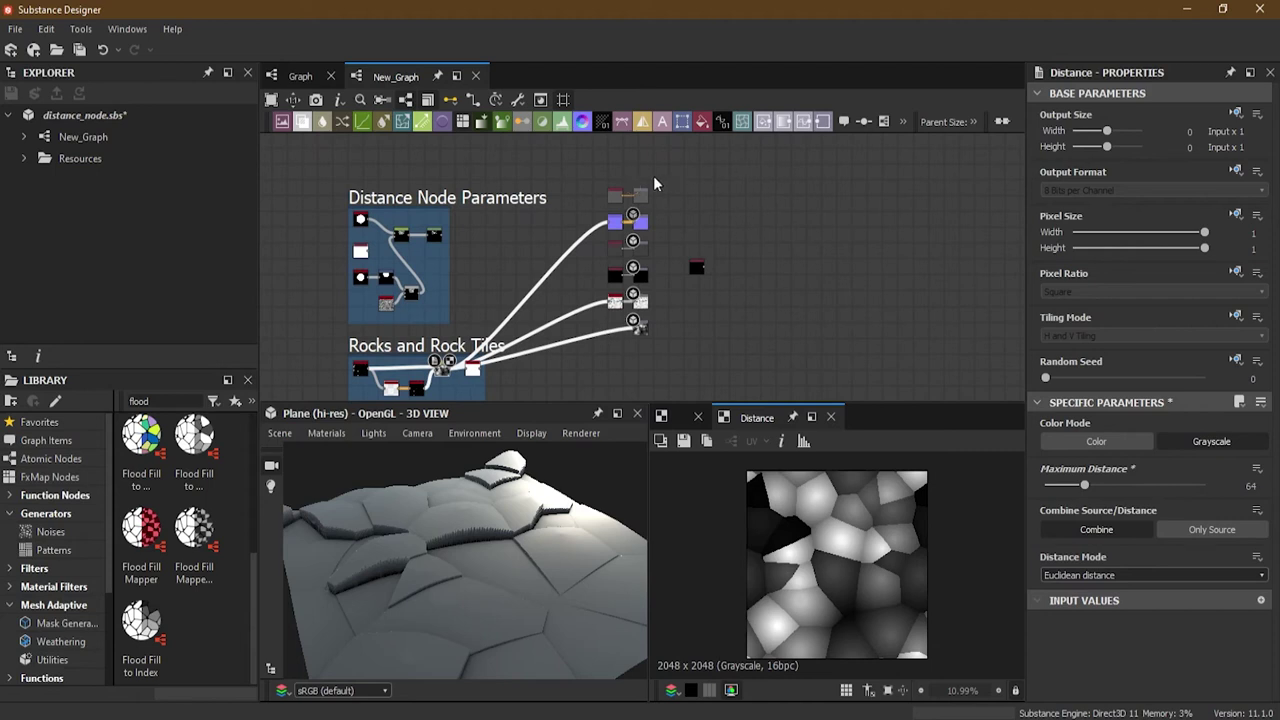
pyautogui.moveTo(650, 331); pyautogui.dragTo(657, 237, button='middle')
pyautogui.moveTo(650, 211); pyautogui.dragTo(663, 377)
pyautogui.moveTo(606, 357); pyautogui.dragTo(634, 235, button='middle')
pyautogui.moveTo(658, 237); pyautogui.dragTo(630, 281)
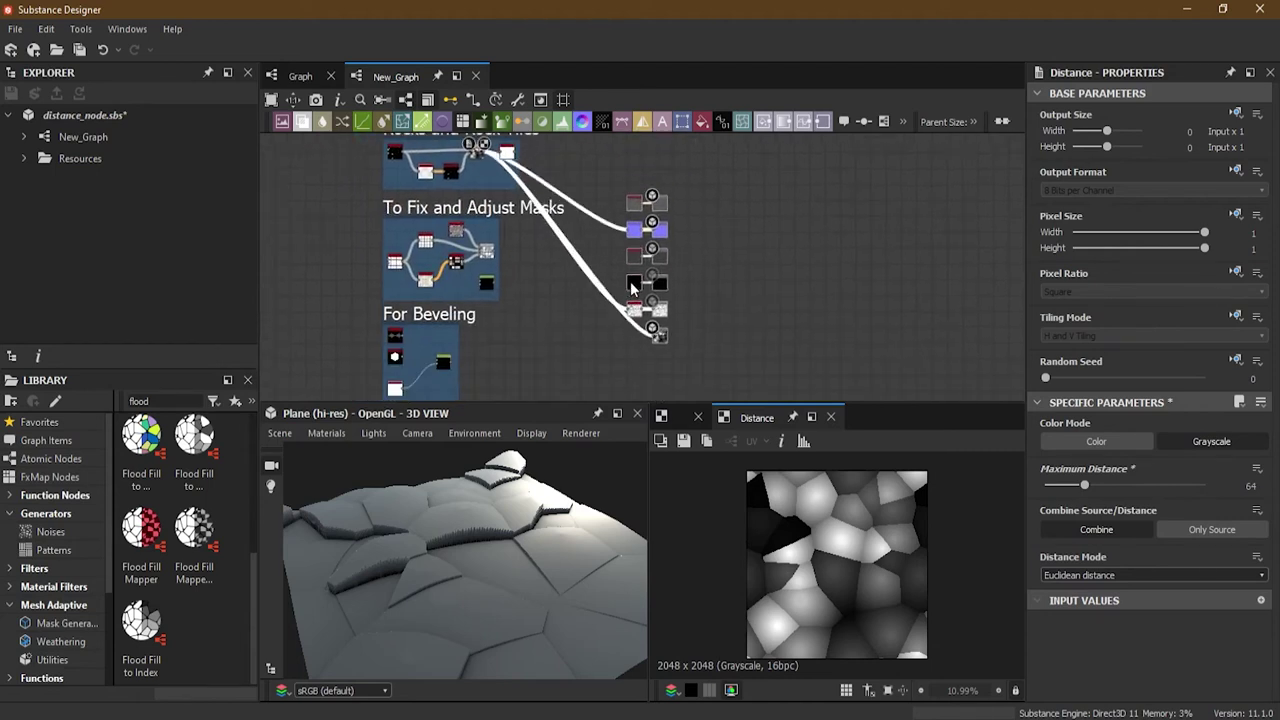
# Examine the node network in the To Fix and Adjust Masks frame and select the frame
pyautogui.scroll(3, 518, 262)
pyautogui.moveTo(518, 262); pyautogui.dragTo(745, 415, button='middle')
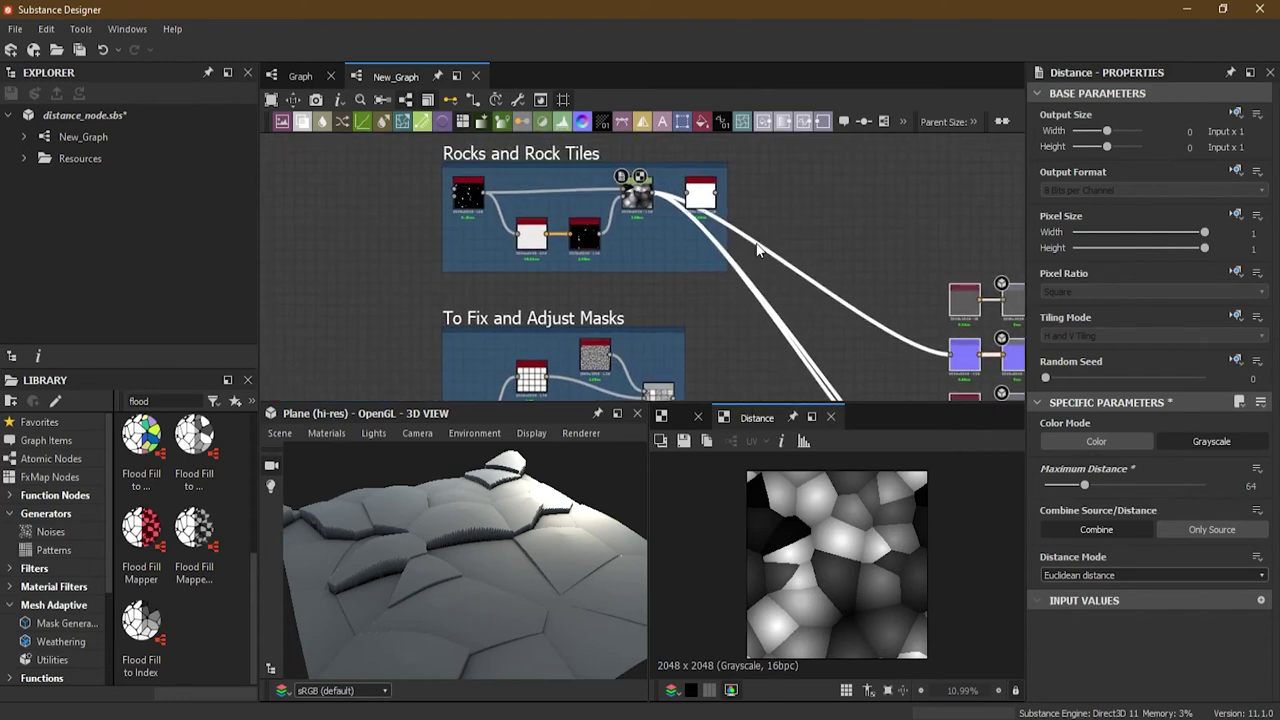
pyautogui.scroll(2, 757, 250)
pyautogui.moveTo(656, 387); pyautogui.dragTo(717, 208, button='middle')
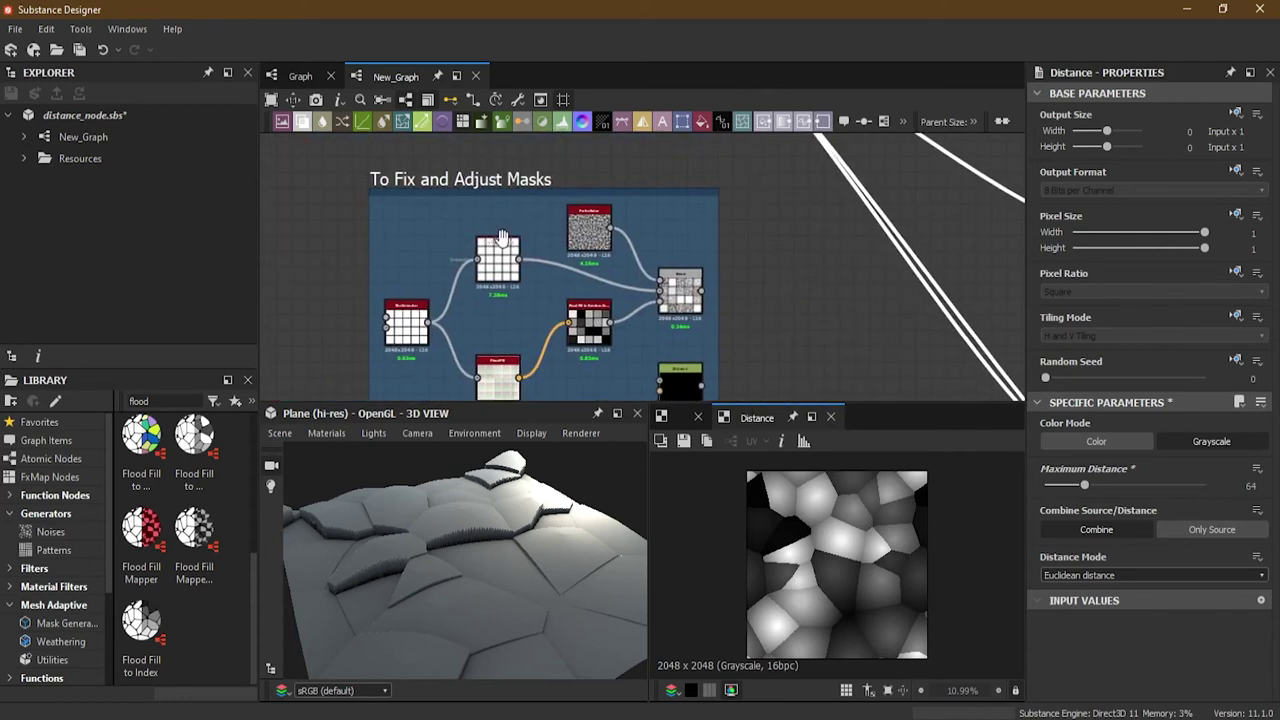
pyautogui.moveTo(497, 241); pyautogui.dragTo(583, 278, button='middle')
pyautogui.scroll(1, 536, 246)
pyautogui.moveTo(535, 243); pyautogui.dragTo(527, 140, button='middle')
pyautogui.click(527, 140)
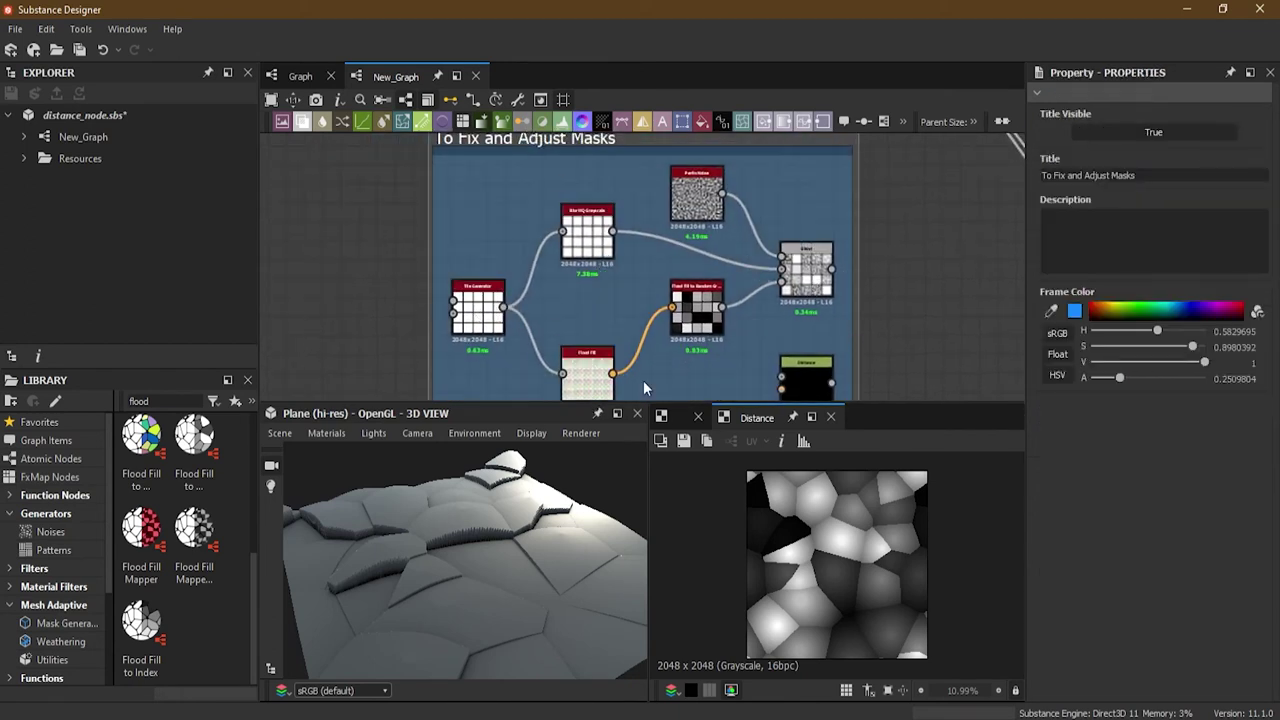
# Transfer the output connections from the rock tiles Distance node to the Blend node in the To Fix and Adjust Masks frame
pyautogui.scroll(-5, 682, 260)
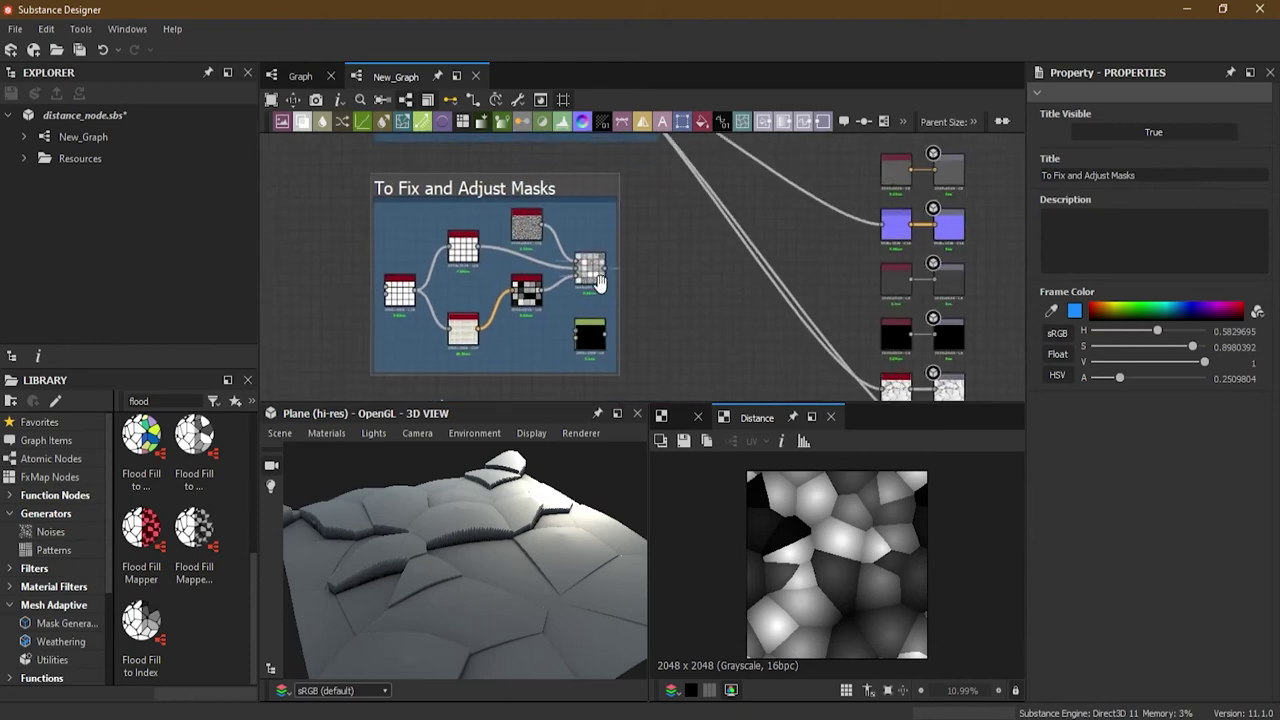
pyautogui.moveTo(673, 204); pyautogui.dragTo(689, 318, button='middle')
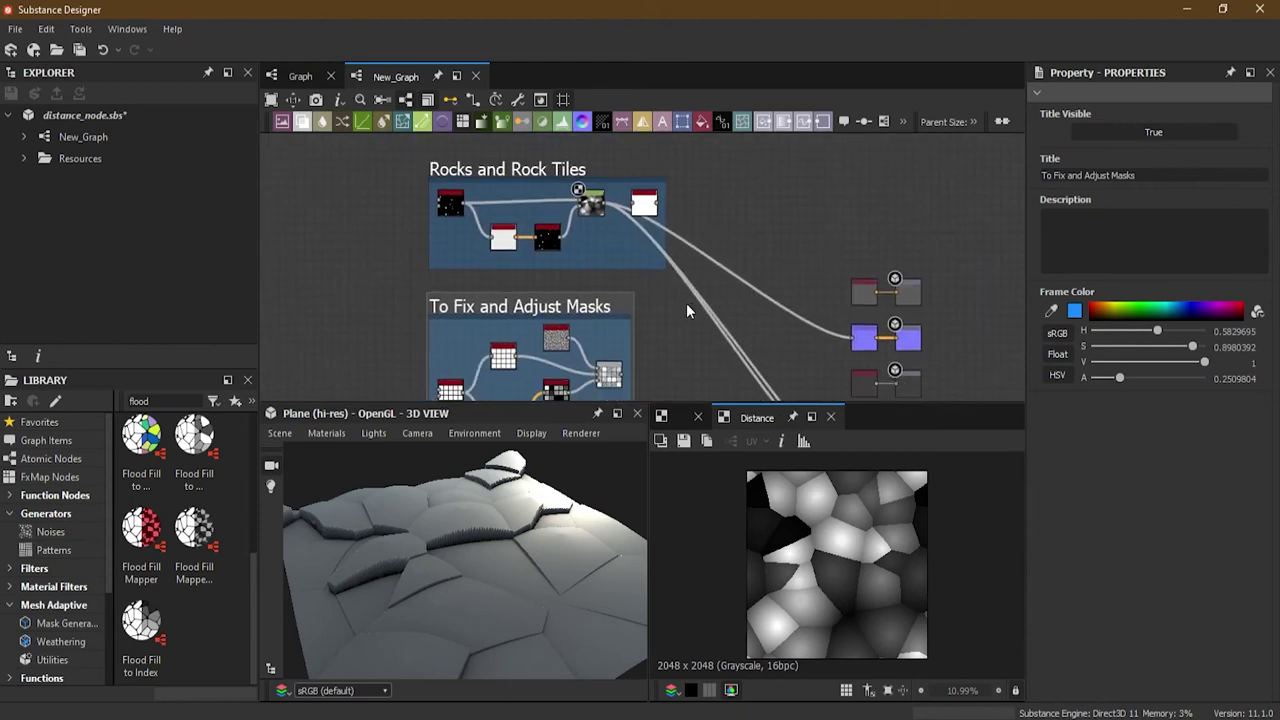
pyautogui.keyDown('shift'); pyautogui.moveTo(605, 205); pyautogui.dragTo(623, 375); pyautogui.keyUp('shift')
pyautogui.moveTo(584, 358); pyautogui.dragTo(651, 301, button='middle')
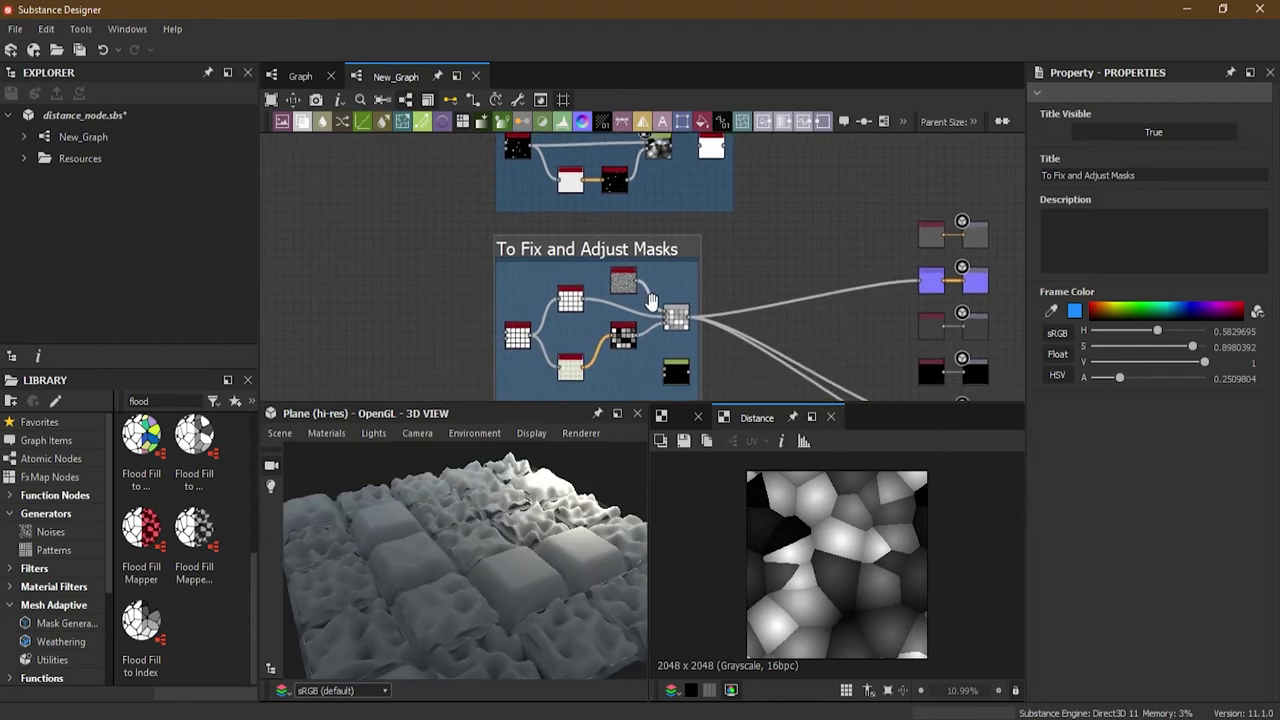
# Preview the Tile Generator mask and trace its connection through Flood Fill to Flood Fill to Random Grayscale
pyautogui.scroll(3, 606, 332)
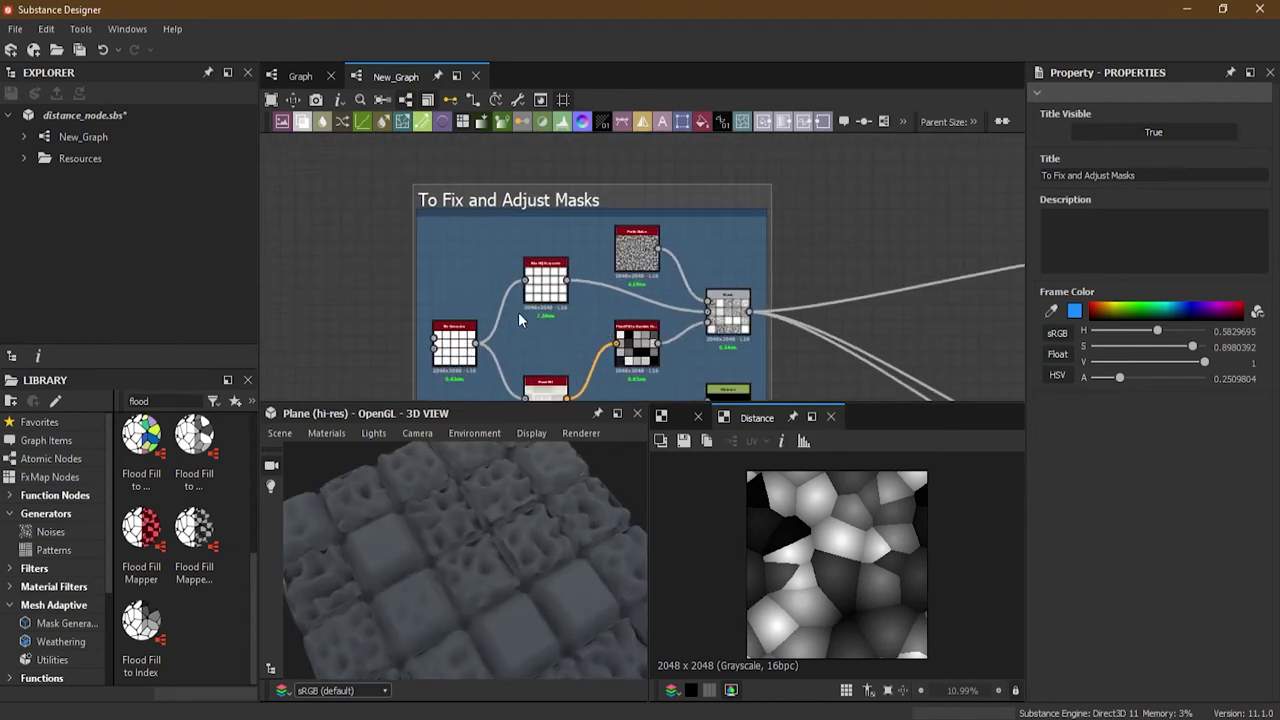
pyautogui.scroll(3, 510, 320)
pyautogui.doubleClick(445, 330)
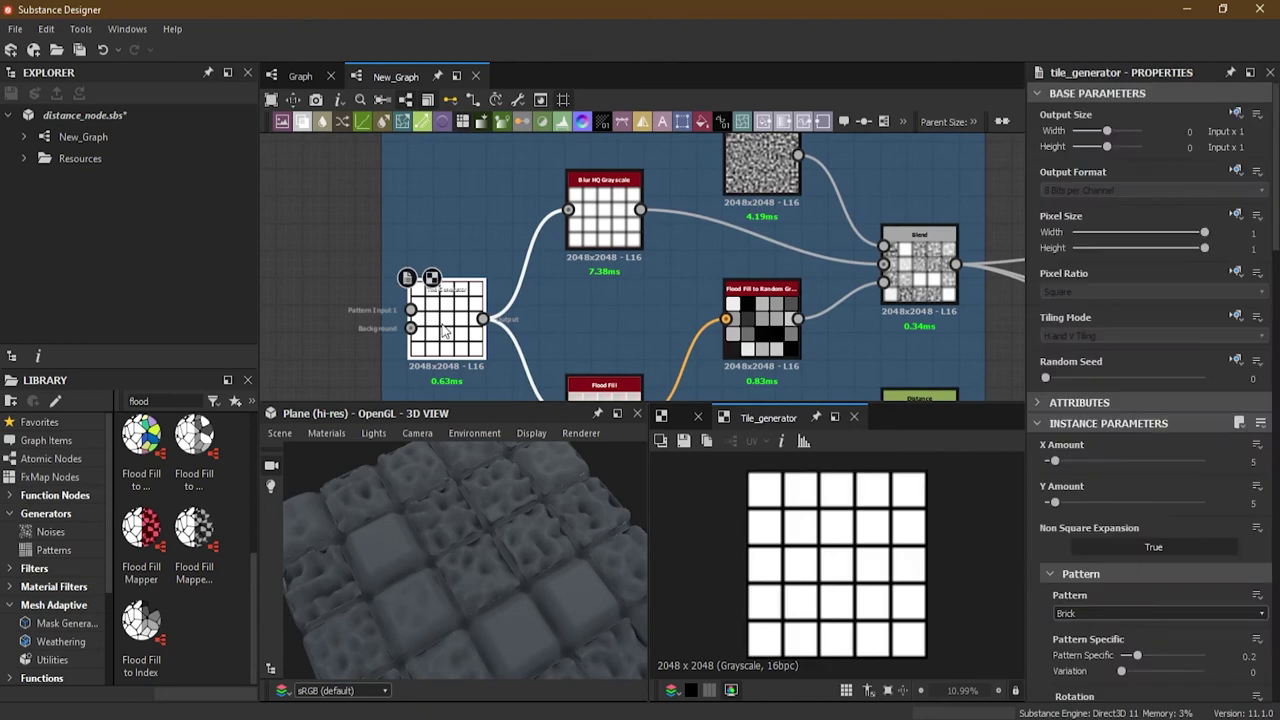
pyautogui.scroll(3, 476, 343)
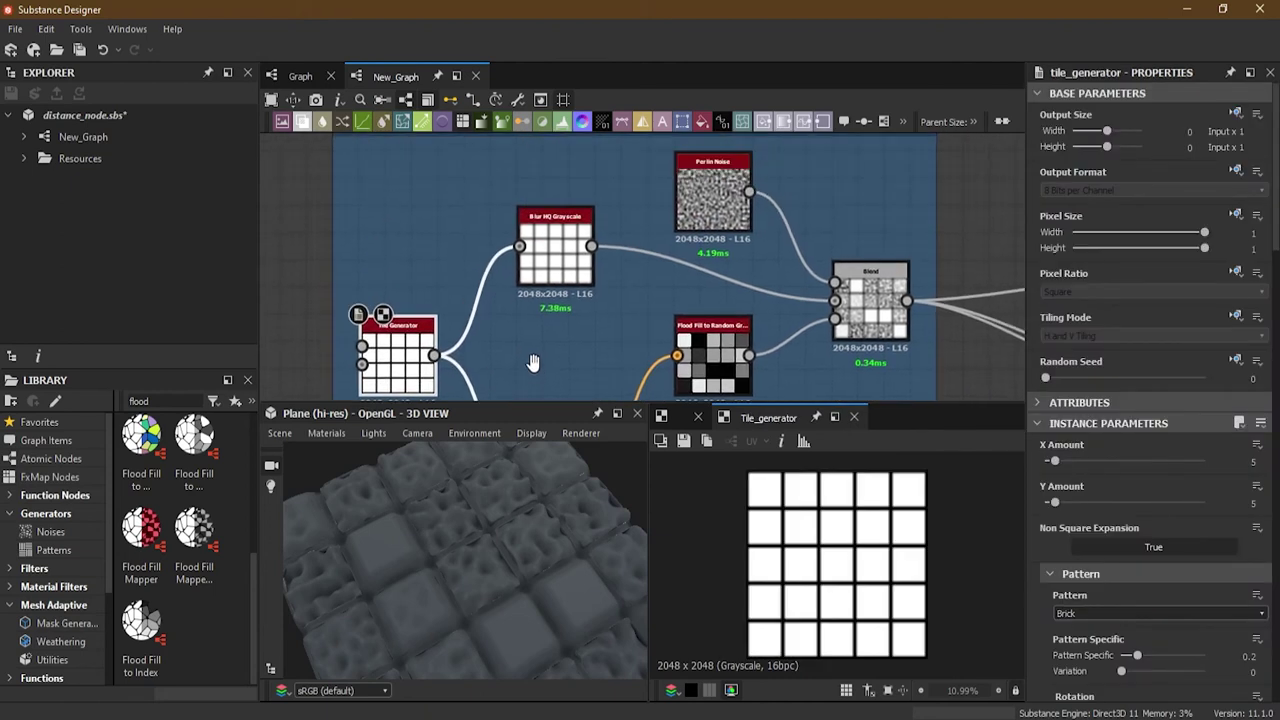
pyautogui.moveTo(555, 351); pyautogui.dragTo(590, 129, button='middle')
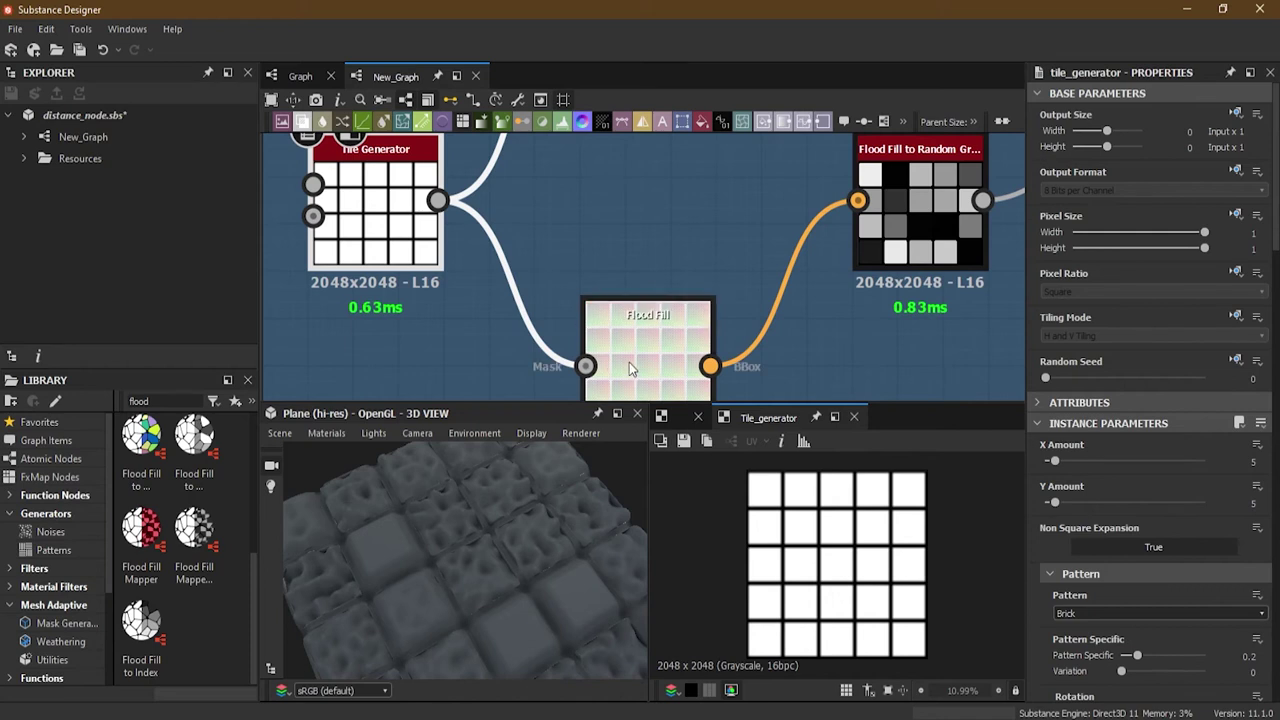
pyautogui.moveTo(672, 236); pyautogui.dragTo(650, 435, button='middle')
pyautogui.moveTo(570, 248); pyautogui.dragTo(565, 313, button='middle')
pyautogui.moveTo(740, 339); pyautogui.dragTo(593, 103, button='middle')
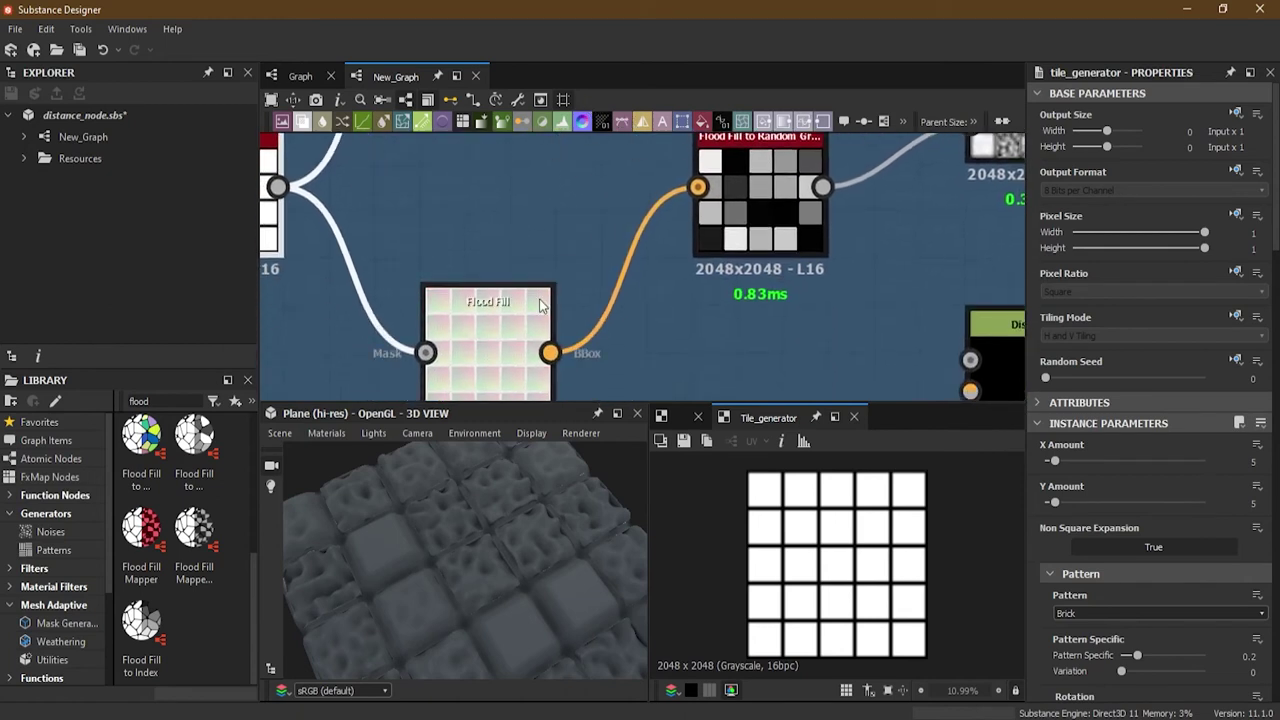
pyautogui.moveTo(716, 242); pyautogui.dragTo(606, 342, button='middle')
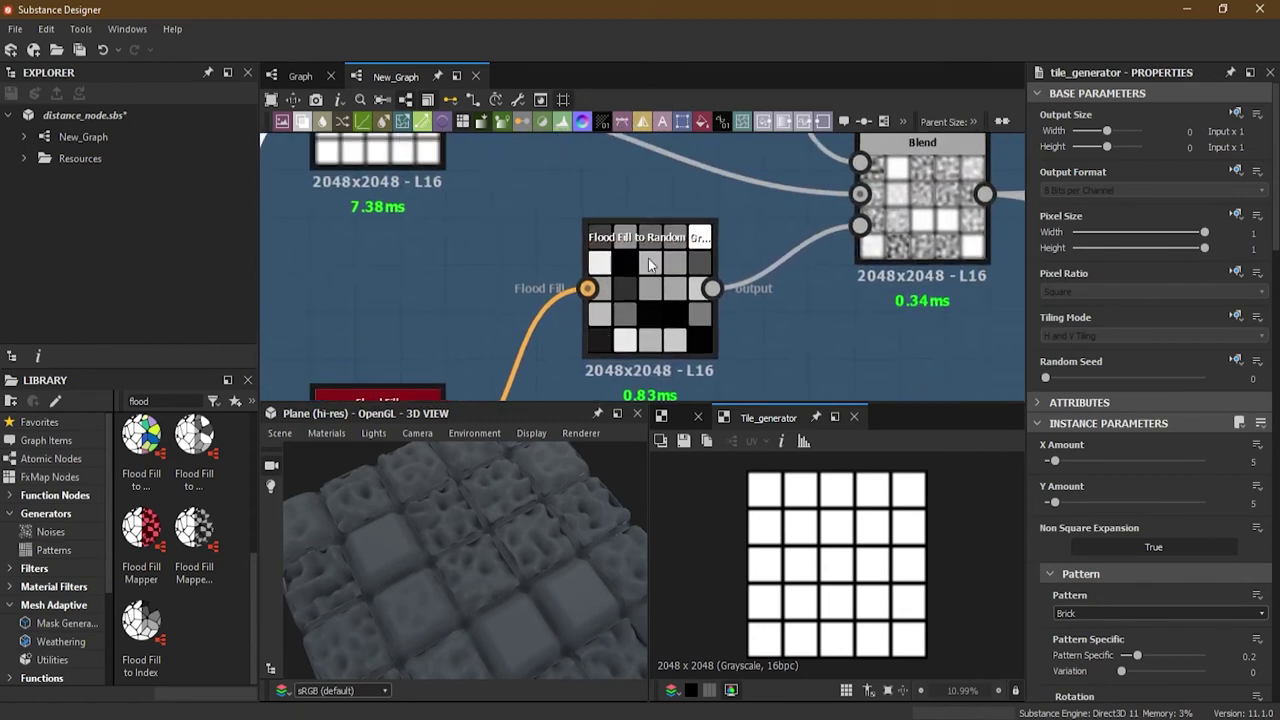
# Preview the Flood Fill to Random Grayscale mask and examine its connection to the Blend node's opacity input
pyautogui.moveTo(677, 220); pyautogui.dragTo(586, 301, button='middle')
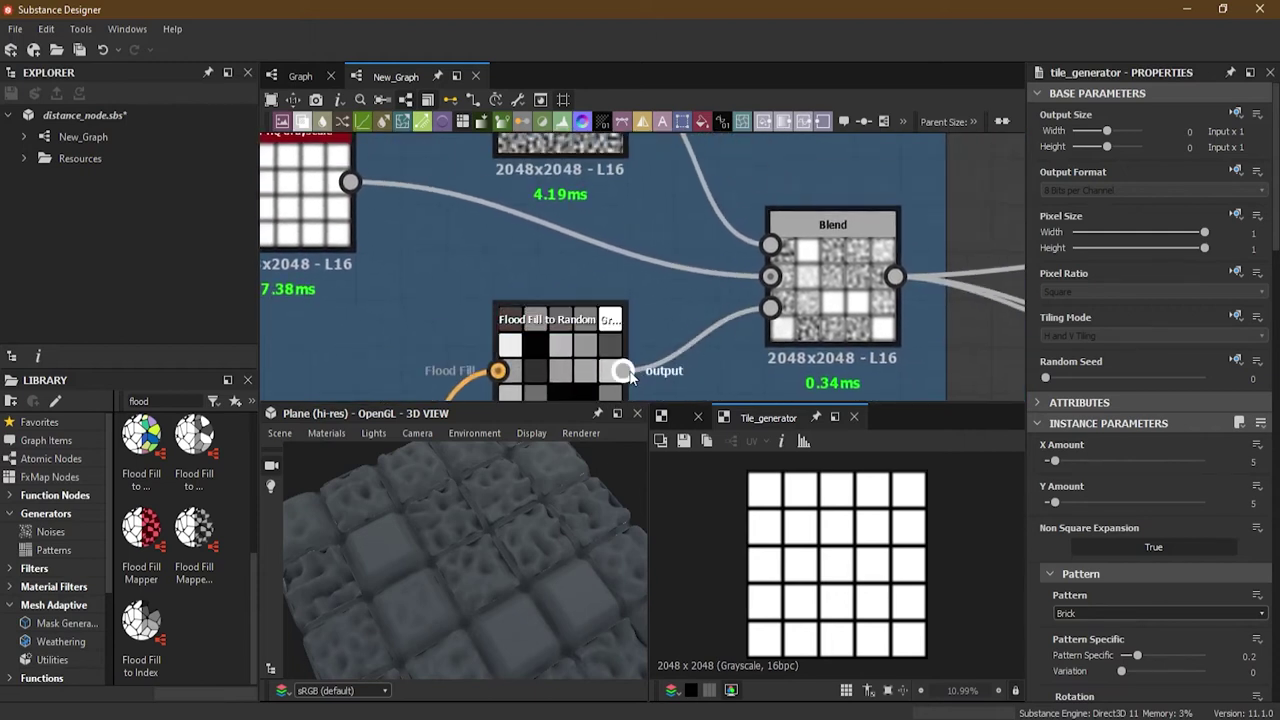
pyautogui.moveTo(560, 355); pyautogui.dragTo(626, 264, button='middle')
pyautogui.doubleClick(628, 262)
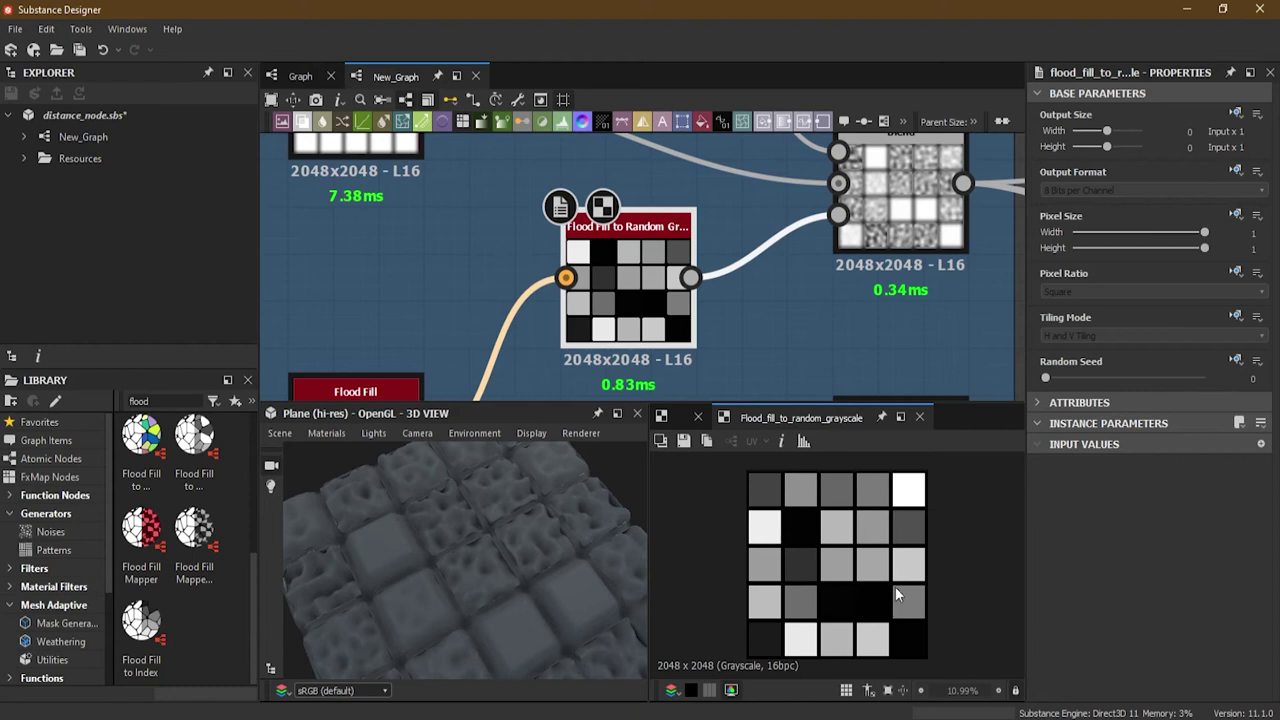
pyautogui.moveTo(697, 213); pyautogui.dragTo(648, 318, button='middle')
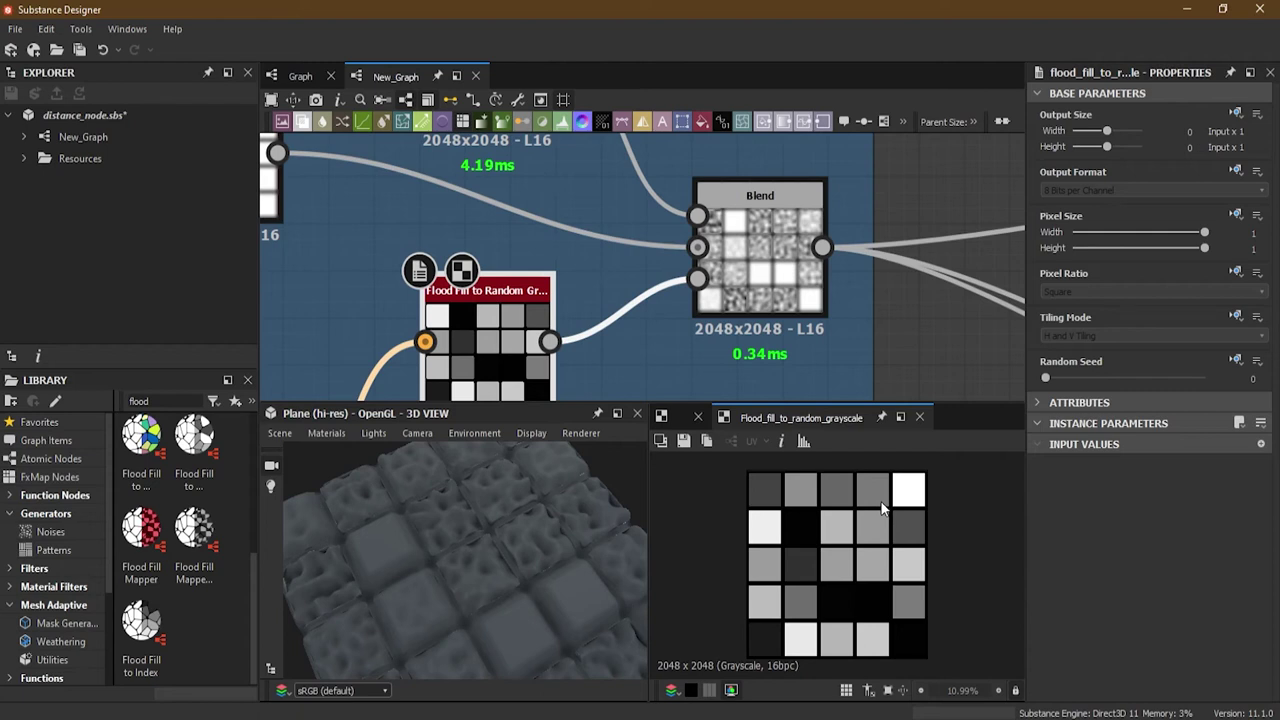
# Preview the Perlin Noise foreground, the Blur HQ Grayscale background and the resulting Blend output
pyautogui.moveTo(546, 160); pyautogui.dragTo(520, 300, button='middle')
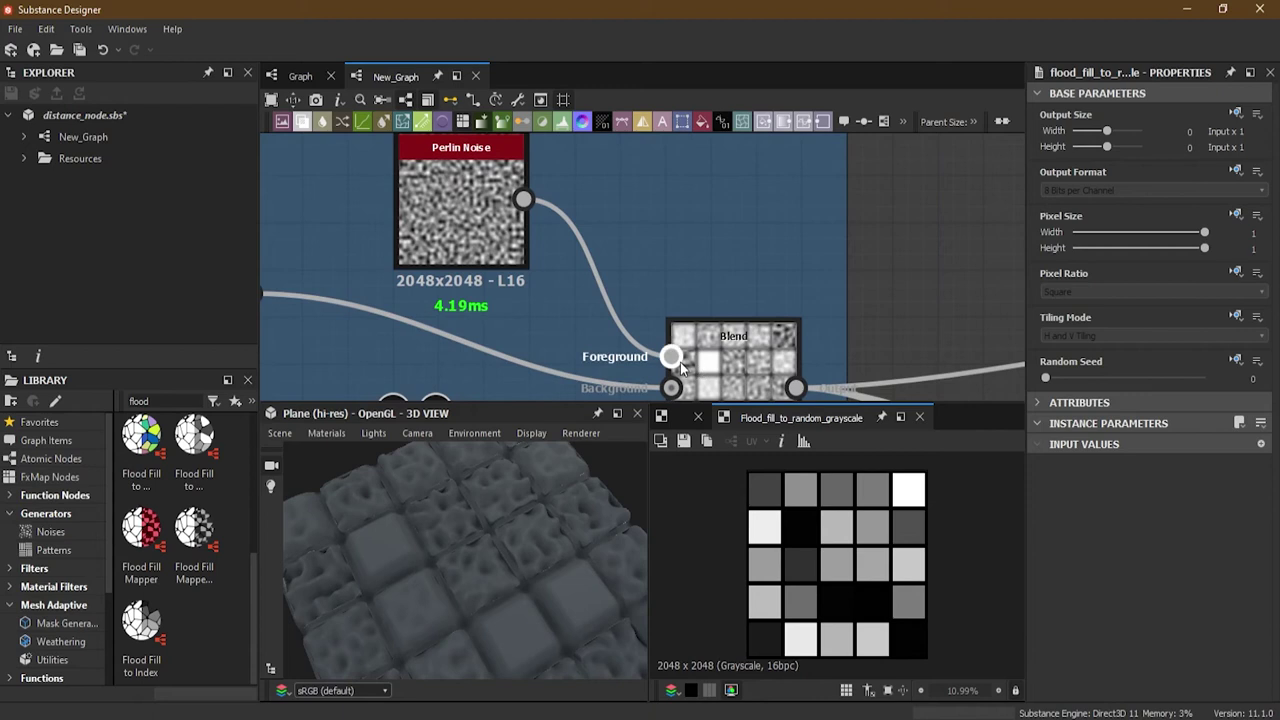
pyautogui.doubleClick(469, 186)
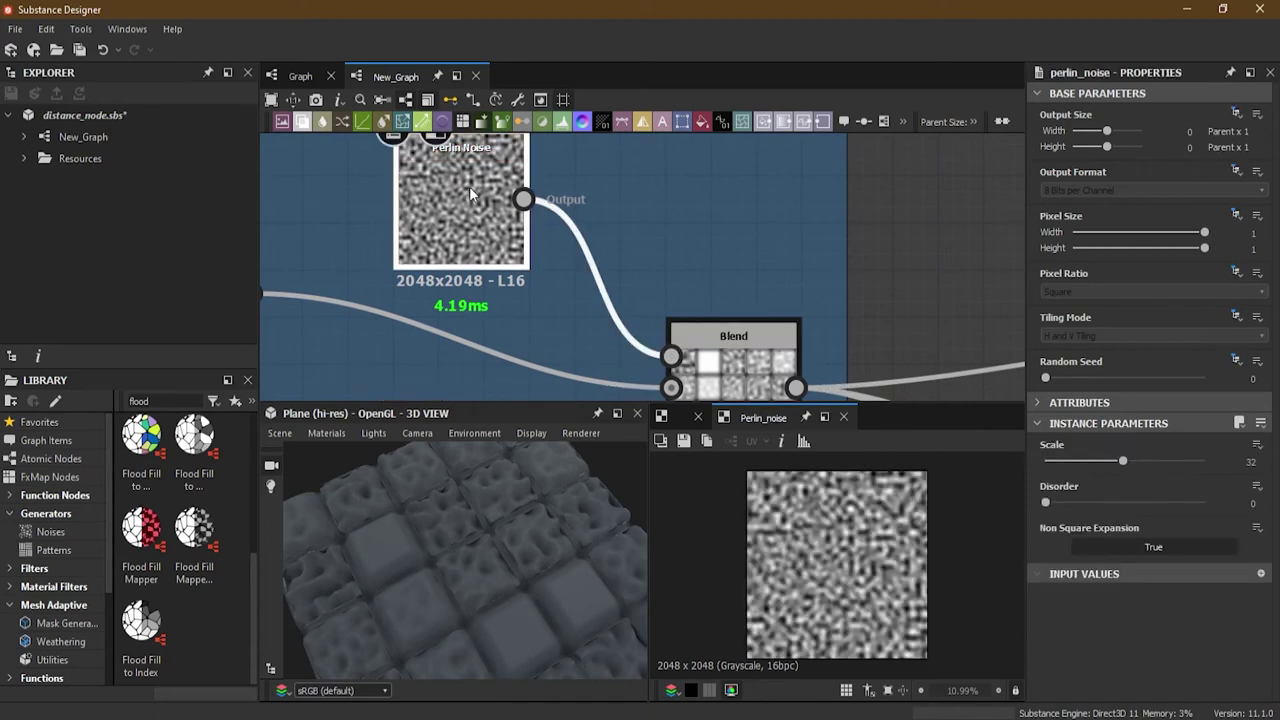
pyautogui.moveTo(470, 285); pyautogui.dragTo(597, 230, button='middle')
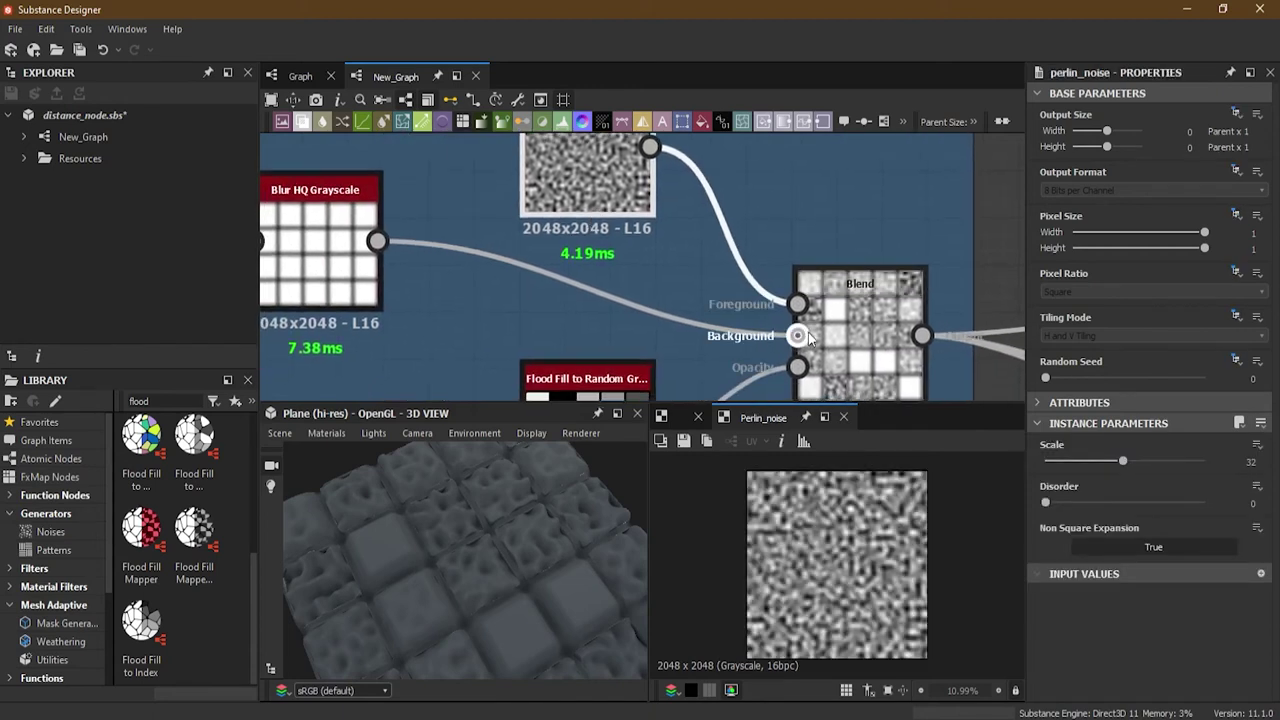
pyautogui.doubleClick(355, 268)
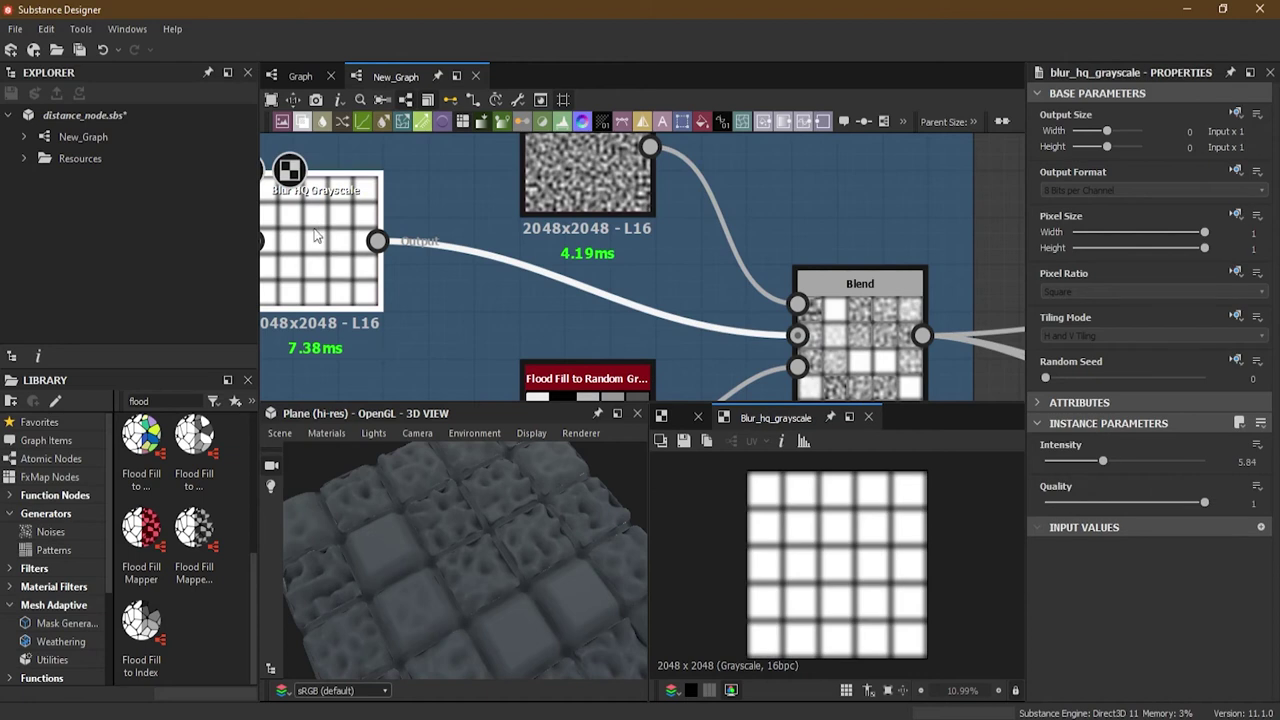
pyautogui.doubleClick(860, 300)
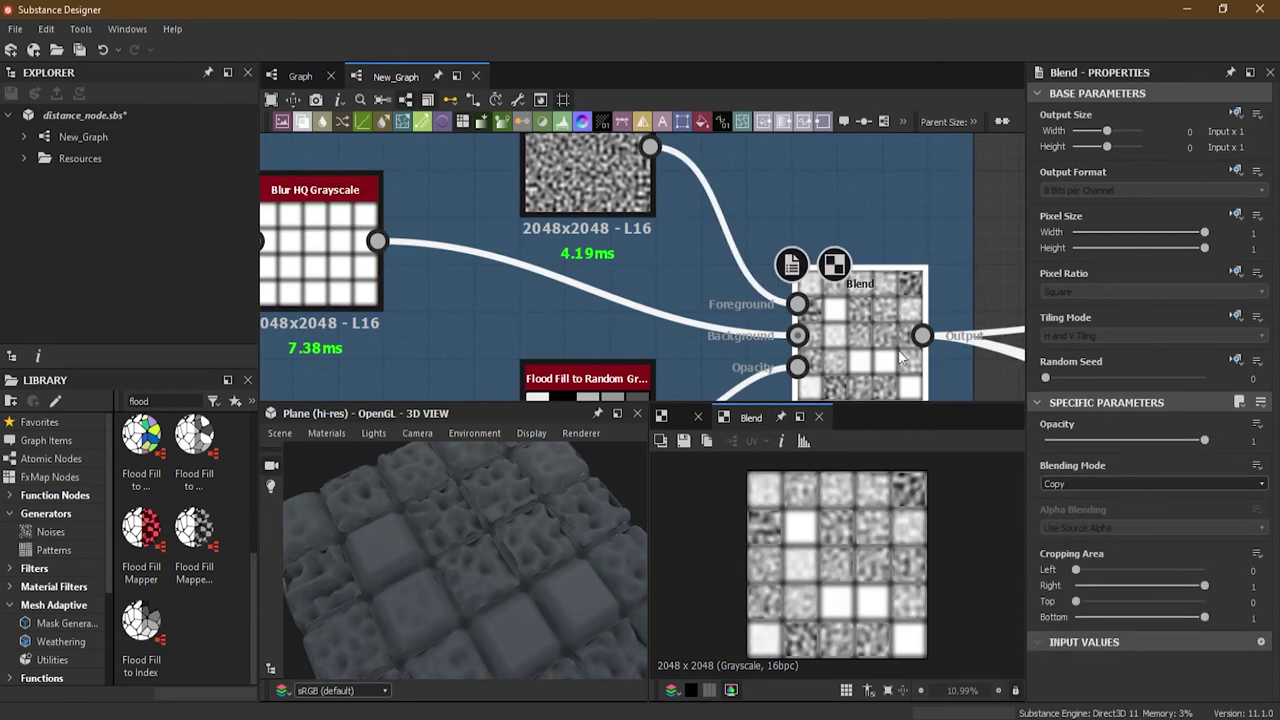
# Inspect the displaced tile surface in the 3D view, examining the borders between smooth and noisy tiles up close
pyautogui.scroll(-2, 562, 521)
pyautogui.moveTo(562, 521); pyautogui.dragTo(542, 535)
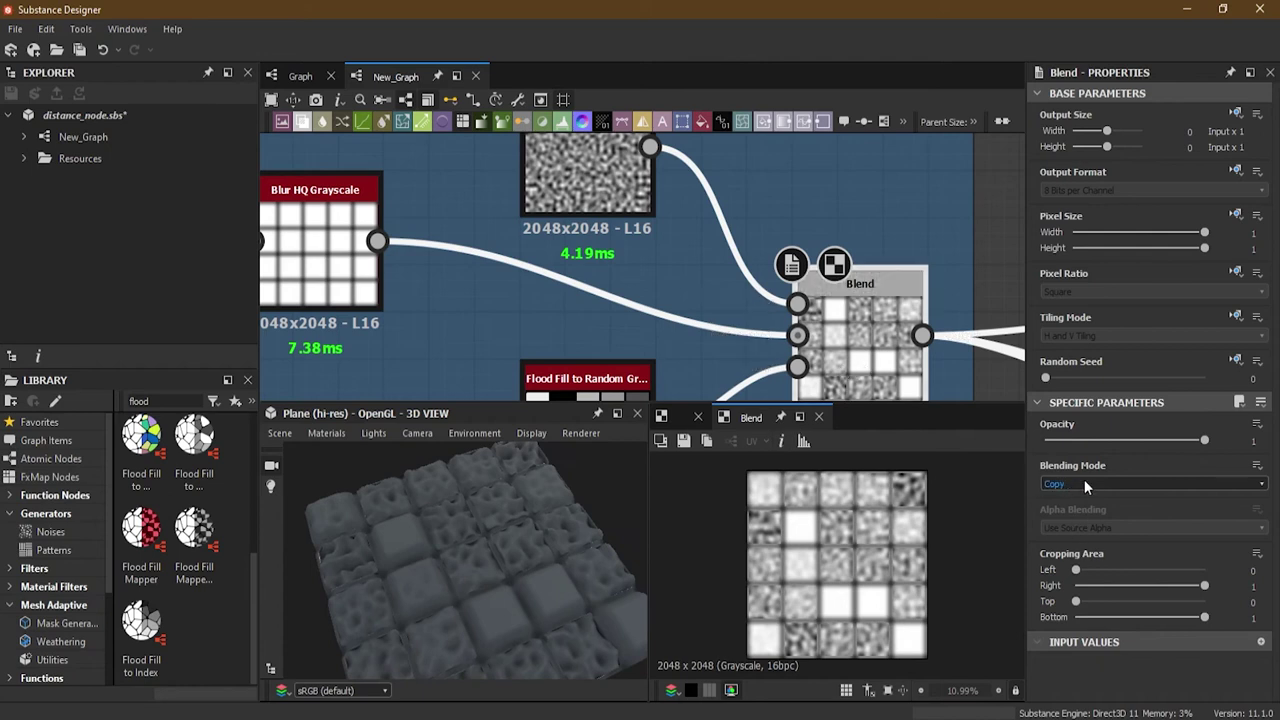
pyautogui.moveTo(848, 362); pyautogui.dragTo(797, 282, button='middle')
pyautogui.moveTo(474, 542)
pyautogui.mouseDown()
pyautogui.moveTo(416, 546)
pyautogui.moveTo(500, 524)
pyautogui.moveTo(480, 532)
pyautogui.mouseUp()
pyautogui.scroll(5, 416, 546)
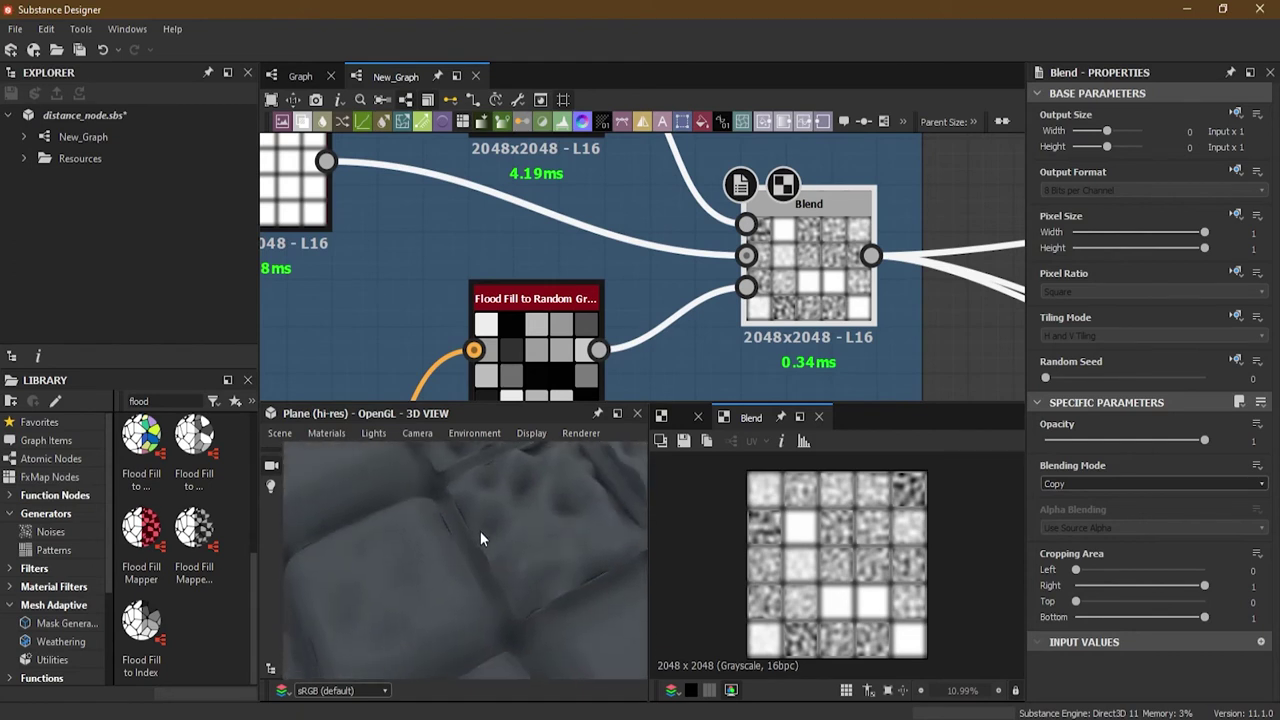
pyautogui.moveTo(519, 487); pyautogui.dragTo(512, 556)
pyautogui.moveTo(372, 578); pyautogui.dragTo(518, 510)
pyautogui.moveTo(425, 564); pyautogui.dragTo(540, 500)
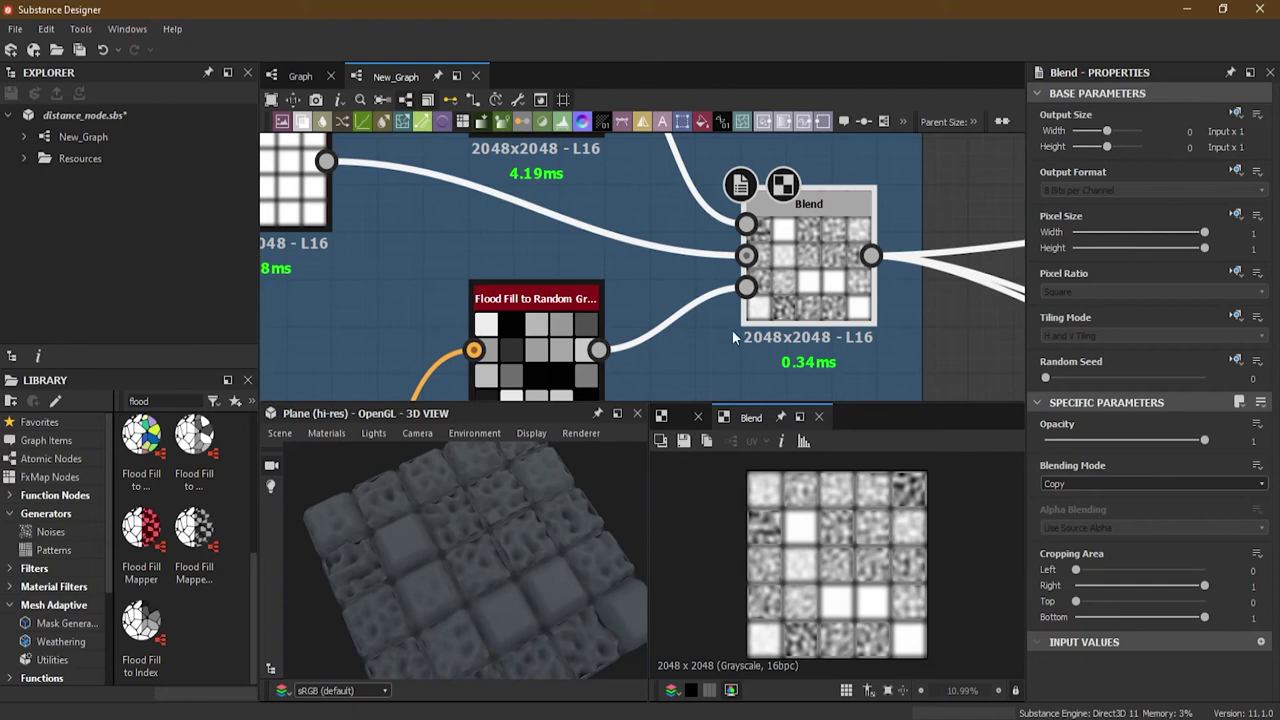
# Preview the unconnected Distance node below the Blend and examine the gaps between the displaced tiles up close
pyautogui.scroll(-4, 706, 377)
pyautogui.moveTo(753, 348); pyautogui.dragTo(789, 248, button='middle')
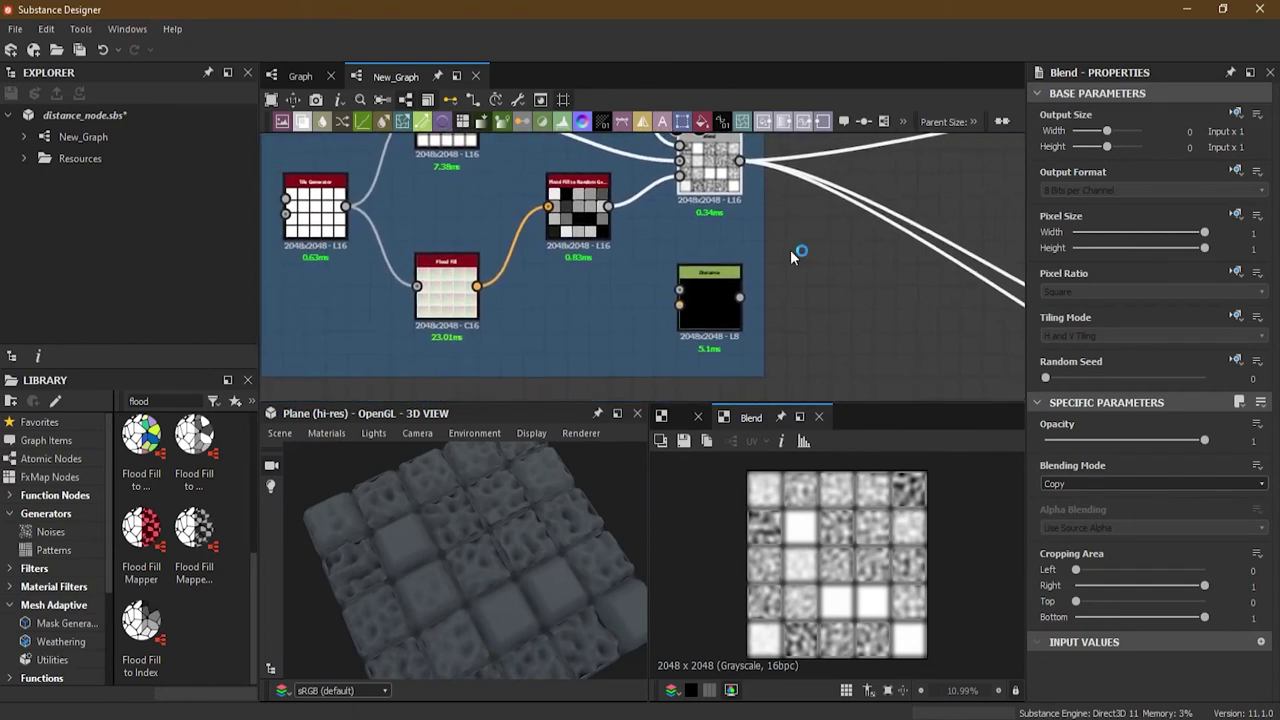
pyautogui.scroll(3, 790, 251)
pyautogui.scroll(-1, 835, 280)
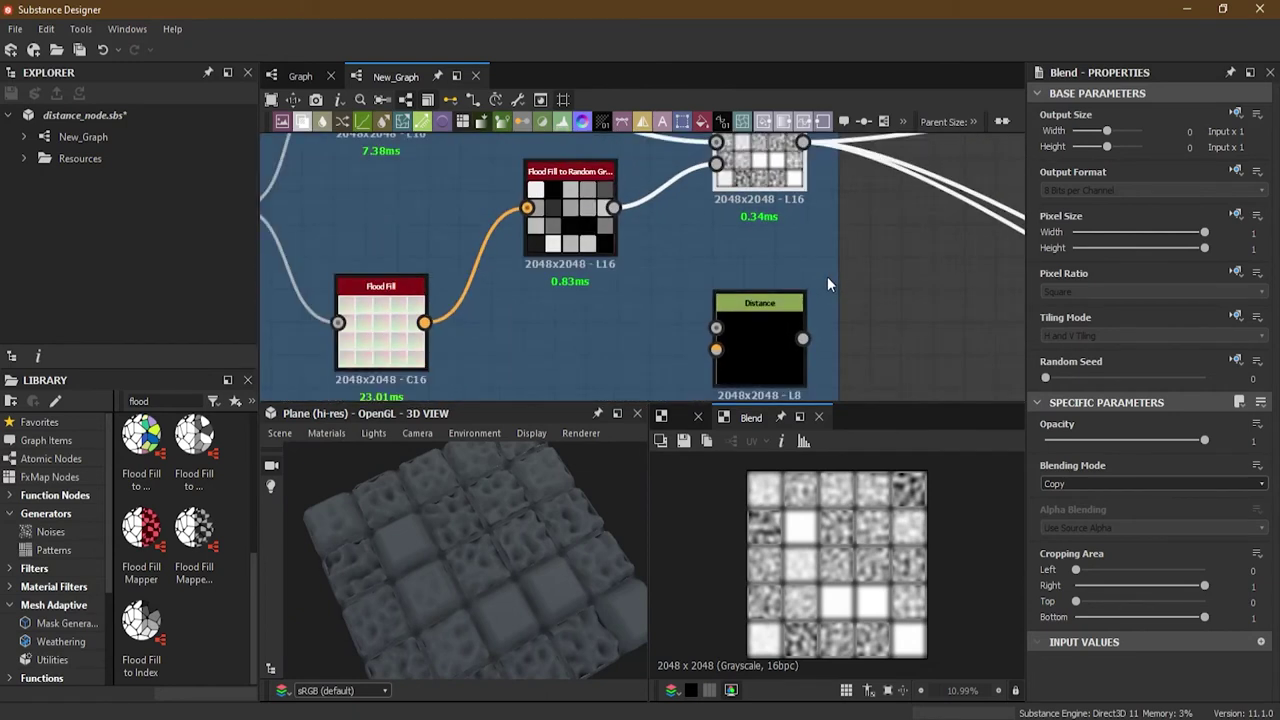
pyautogui.scroll(-2, 827, 278)
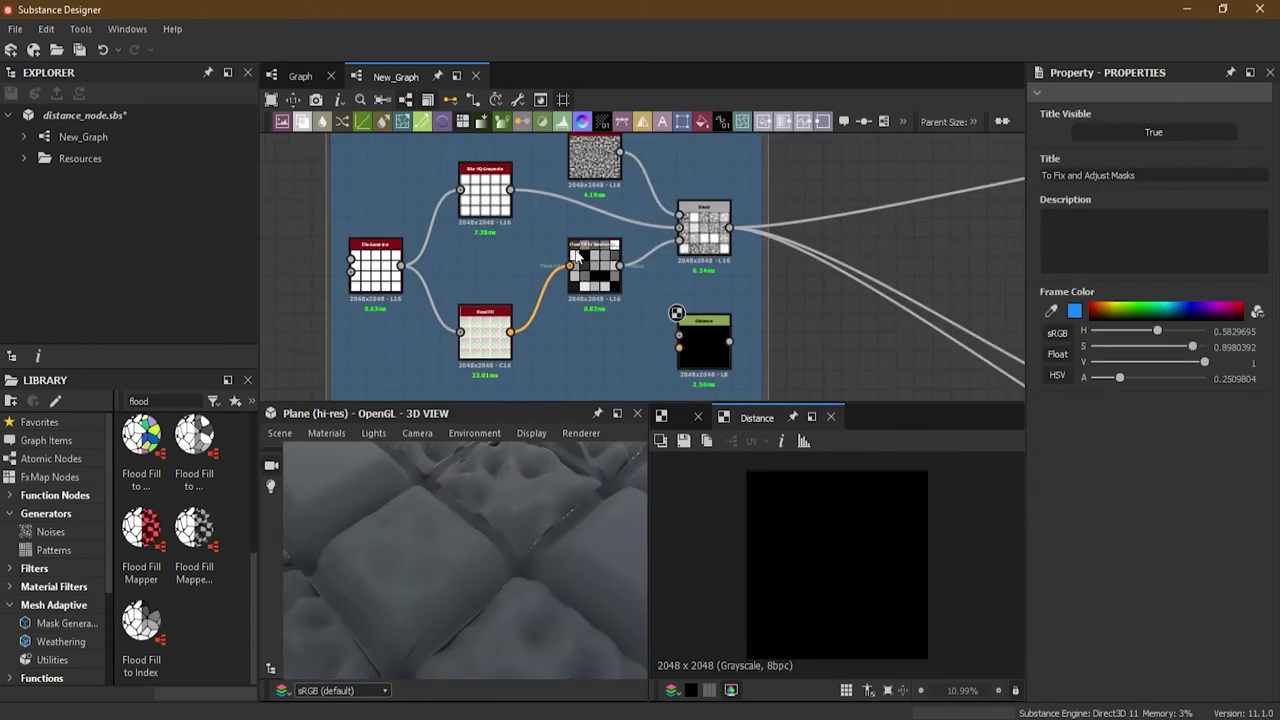
pyautogui.scroll(3, 577, 256)
pyautogui.moveTo(510, 505); pyautogui.dragTo(507, 535)
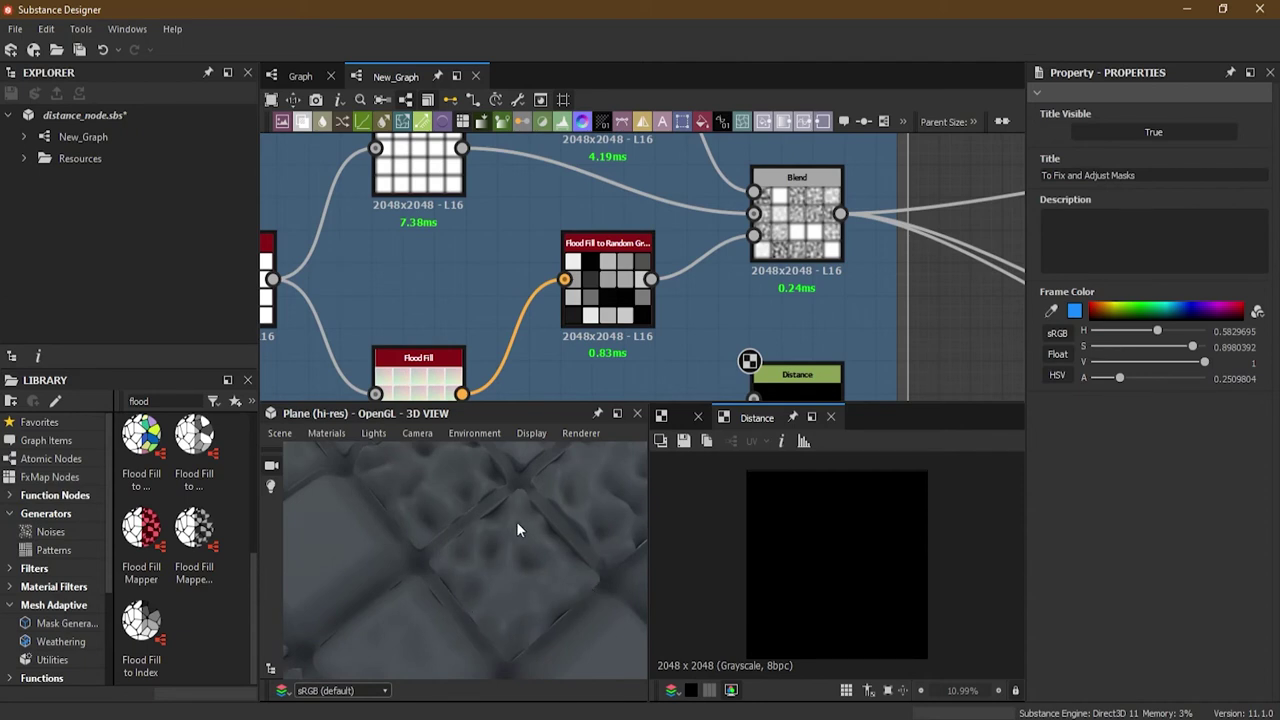
# Preview the Flood Fill to Random Grayscale mask again and open the unconnected Distance node's parameters
pyautogui.moveTo(718, 342); pyautogui.dragTo(654, 256, button='middle')
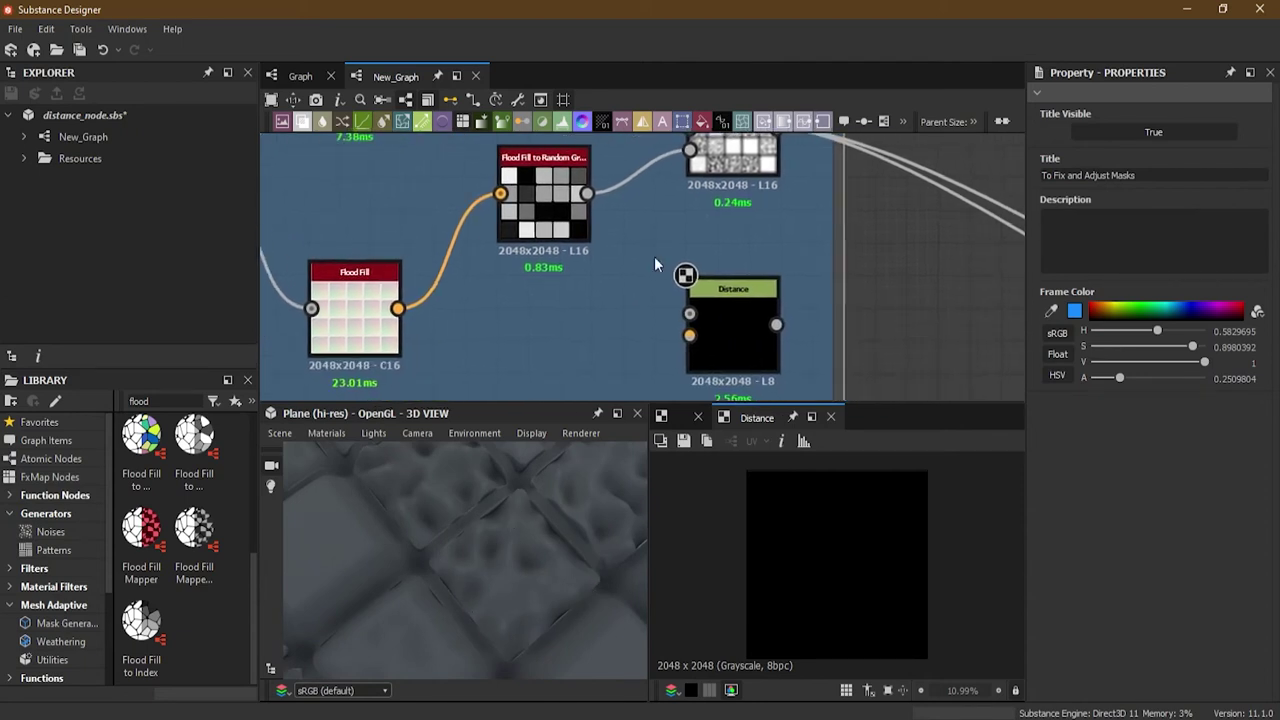
pyautogui.click(548, 191)
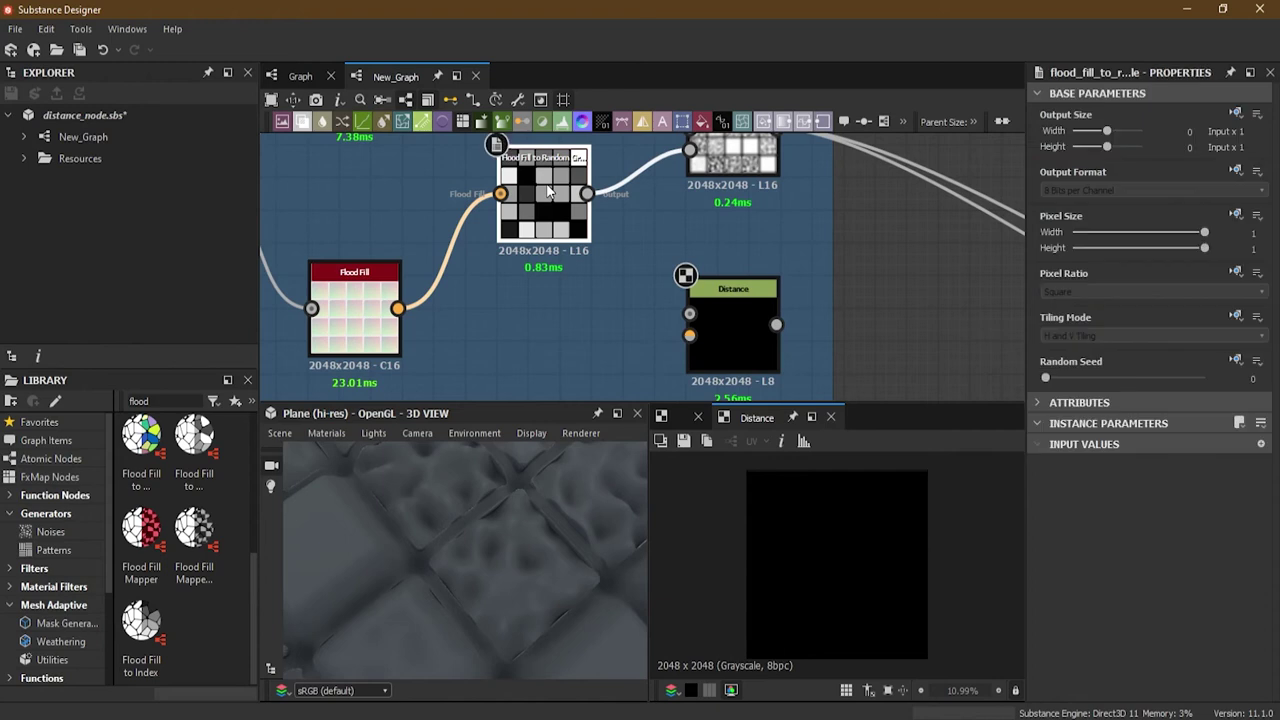
pyautogui.doubleClick(558, 194)
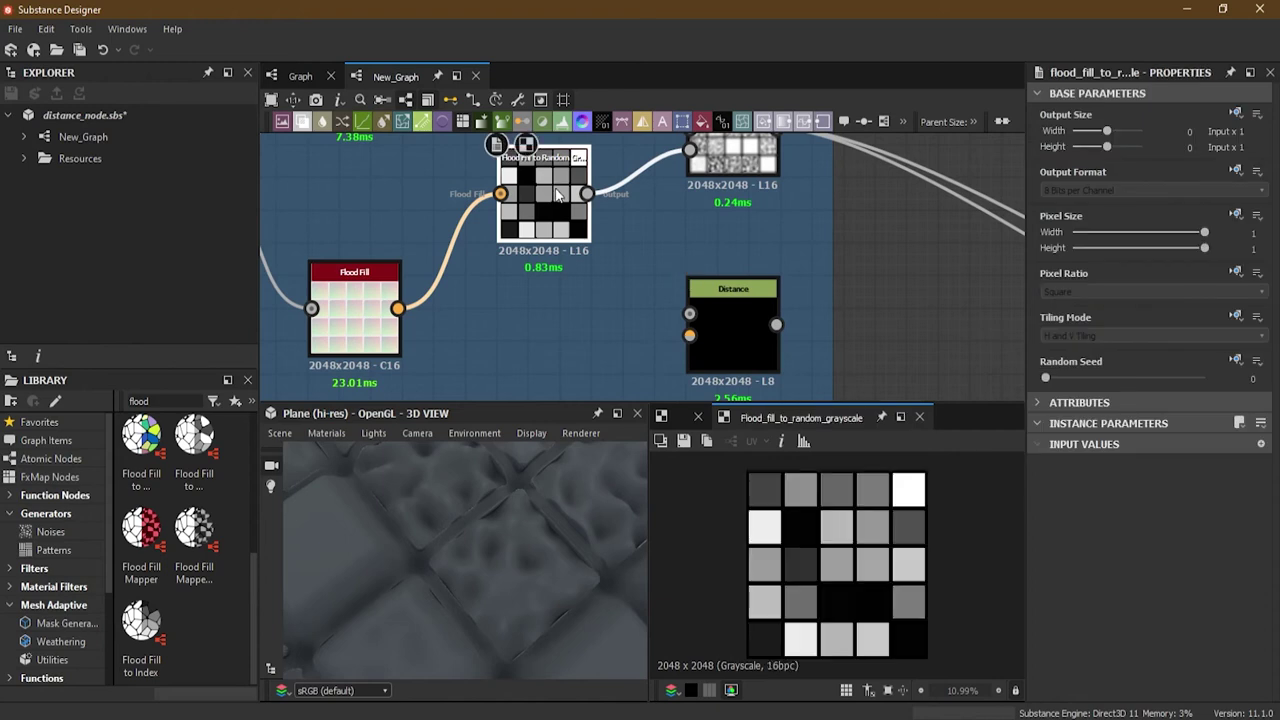
pyautogui.scroll(1, 634, 332)
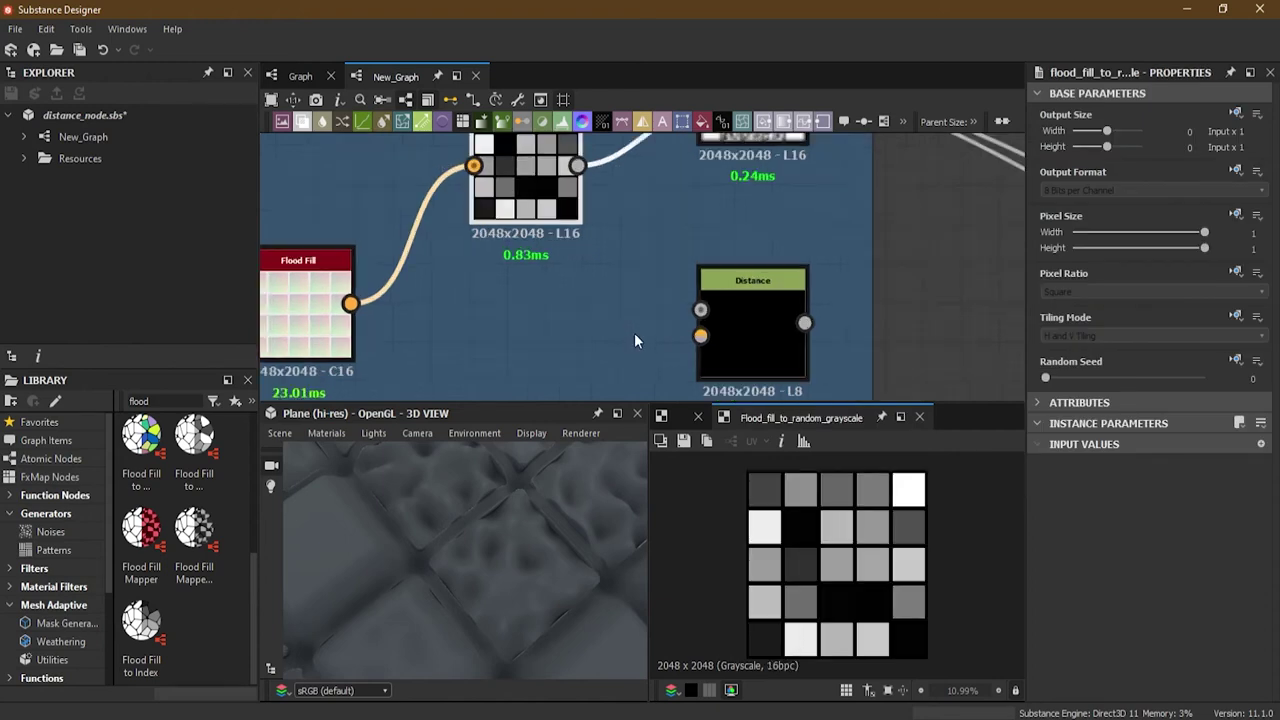
pyautogui.doubleClick(756, 289)
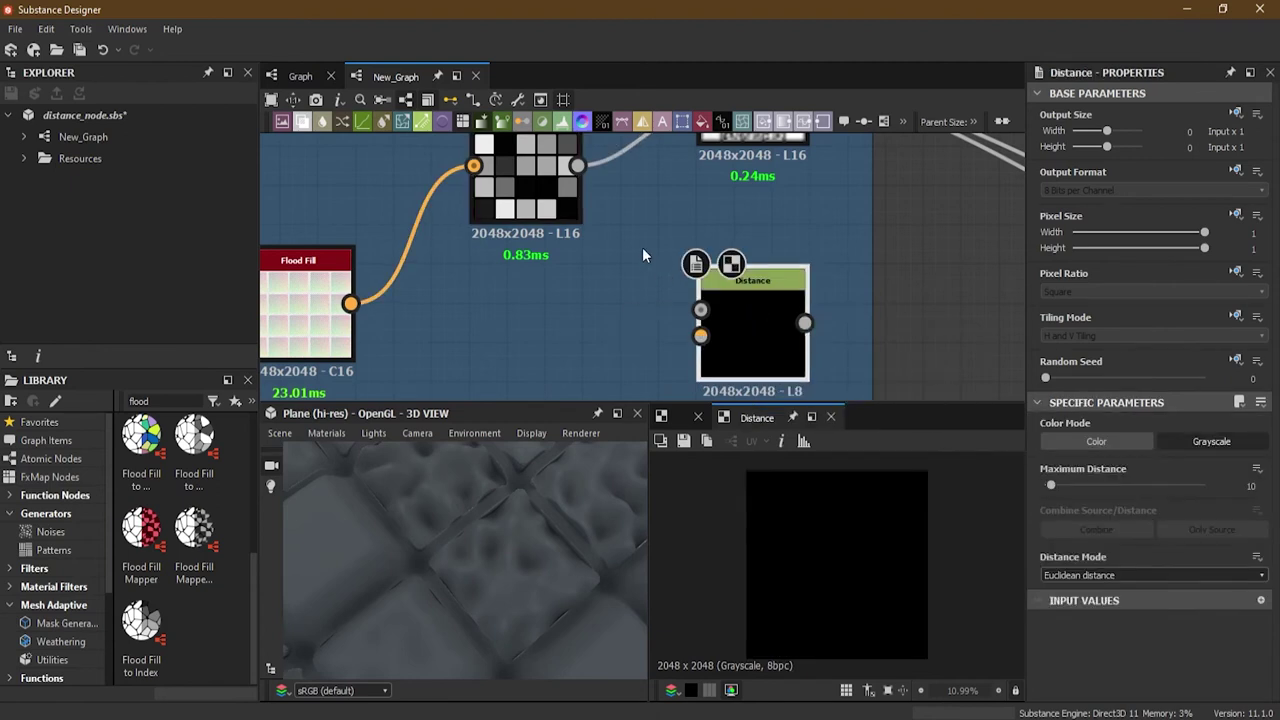
# Connect the Flood Fill to Random Grayscale output to the Distance node's Source Input and the Blur HQ Grayscale output to its Mask Input
pyautogui.moveTo(586, 234); pyautogui.dragTo(700, 337)
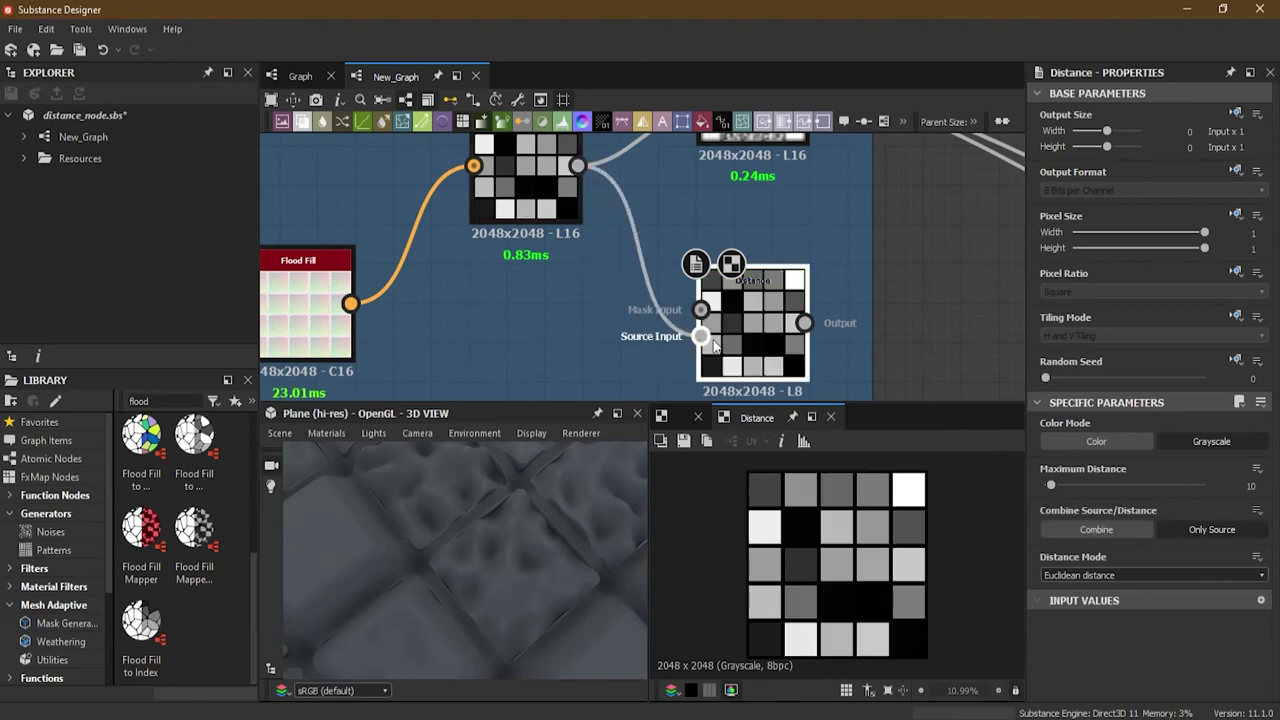
pyautogui.scroll(-2, 593, 281)
pyautogui.moveTo(593, 281); pyautogui.dragTo(754, 329, button='middle')
pyautogui.moveTo(445, 258); pyautogui.dragTo(416, 250, button='middle')
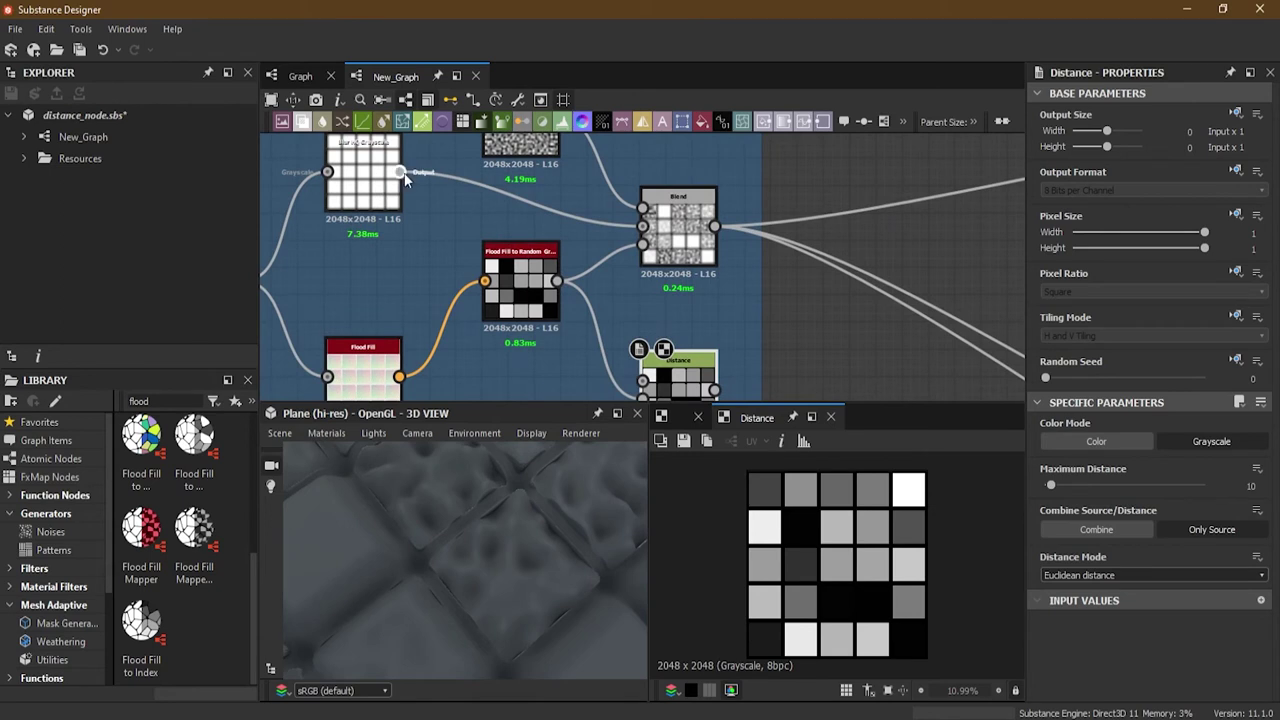
pyautogui.moveTo(400, 185); pyautogui.dragTo(356, 164, button='middle')
pyautogui.moveTo(351, 163); pyautogui.dragTo(591, 371)
pyautogui.click(614, 378)
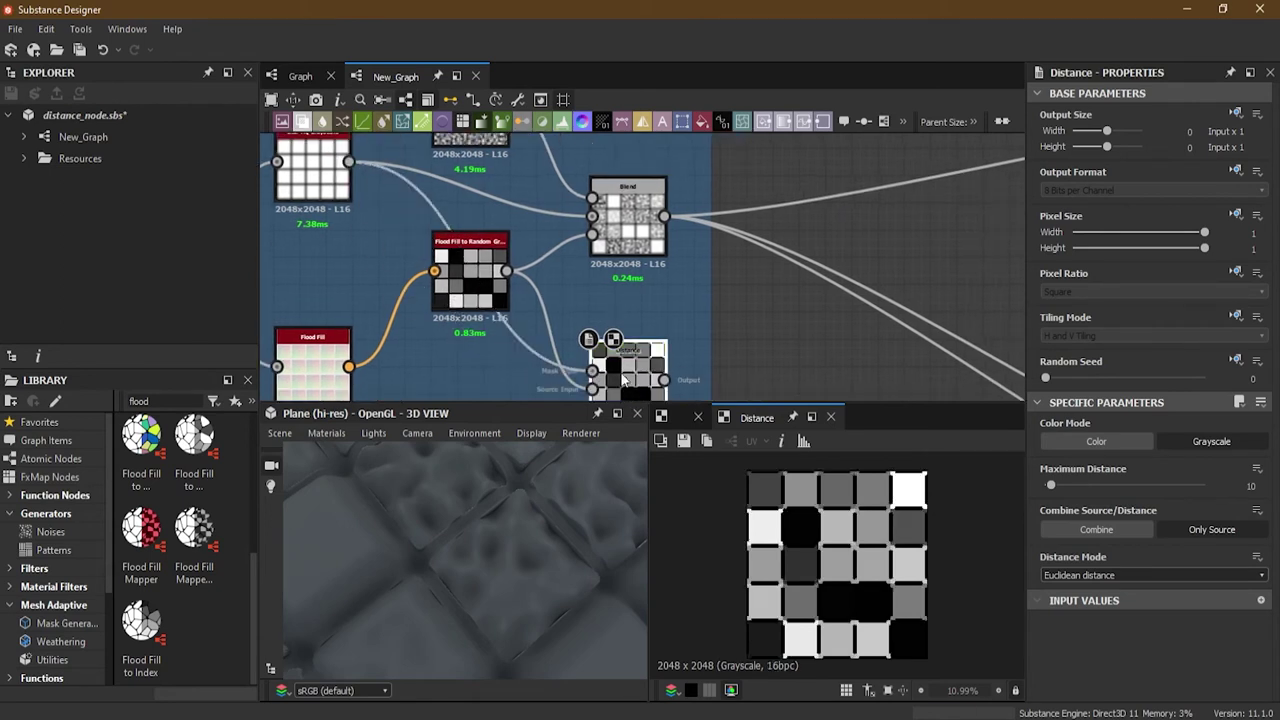
# Examine the Distance output's tile borders up close and set the node's Maximum Distance to 116.48
pyautogui.moveTo(657, 382); pyautogui.dragTo(657, 318, button='middle')
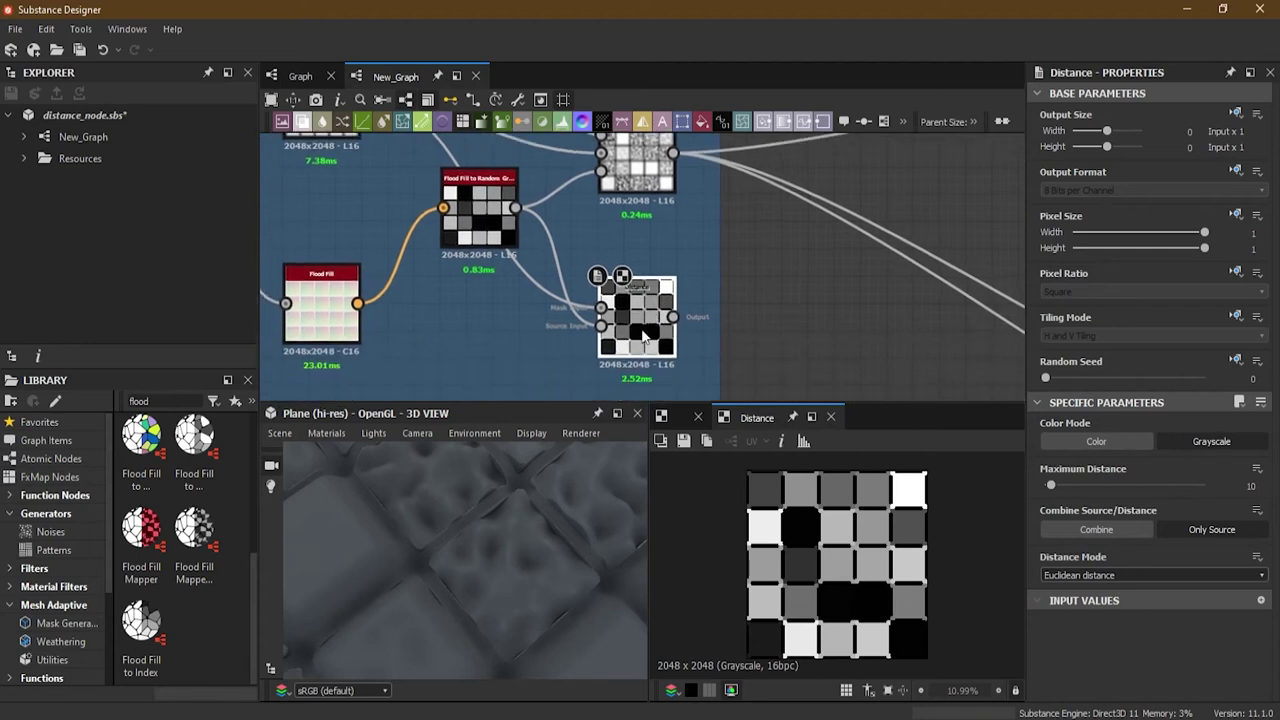
pyautogui.scroll(5, 648, 335)
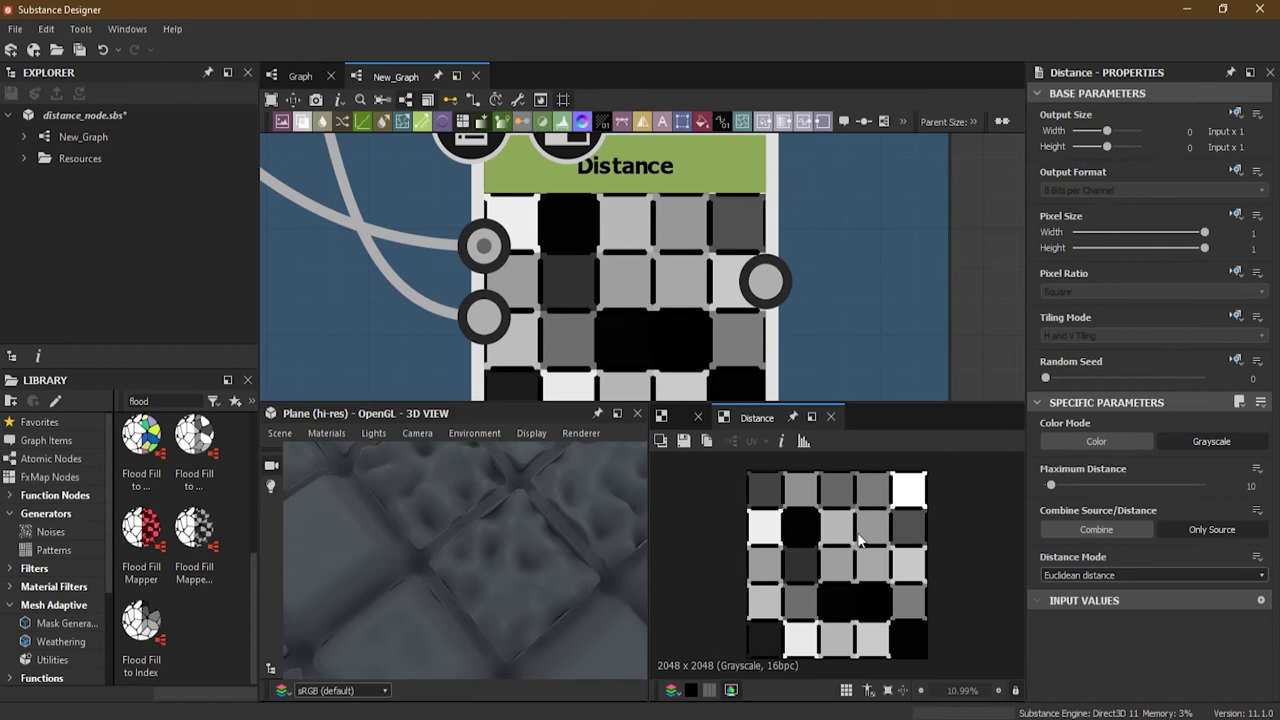
pyautogui.scroll(2, 841, 528)
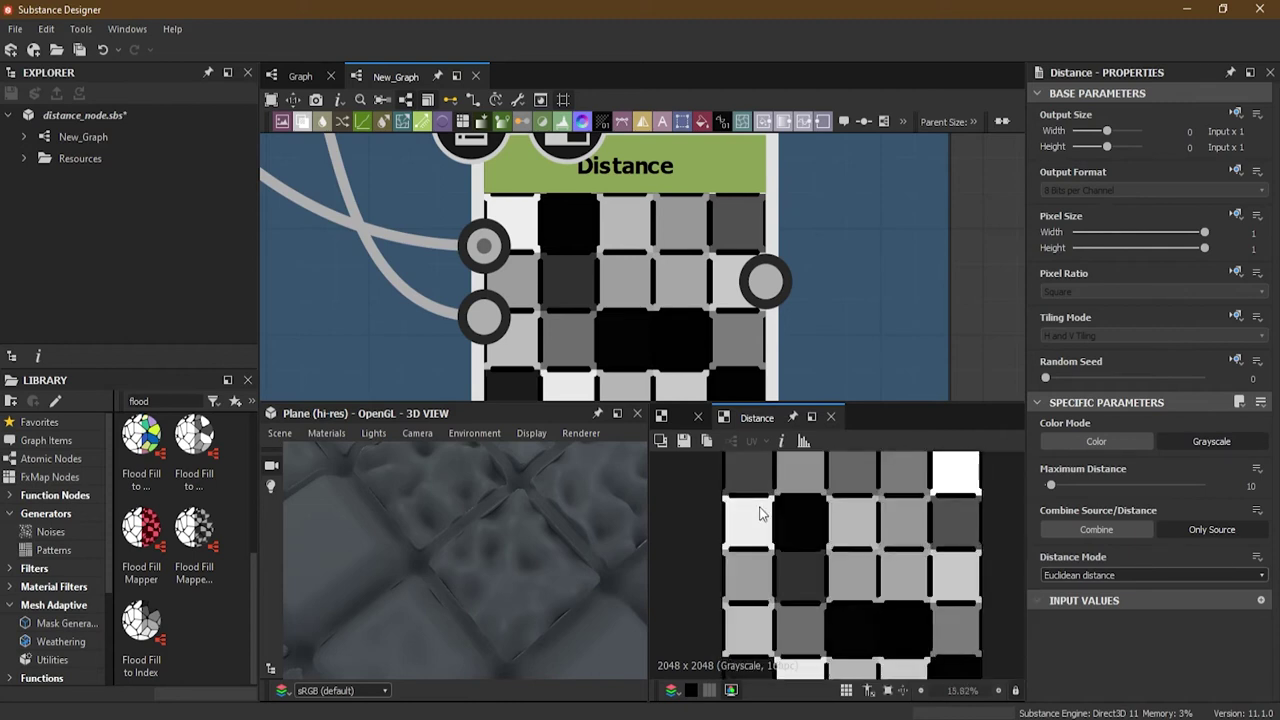
pyautogui.scroll(1, 759, 513)
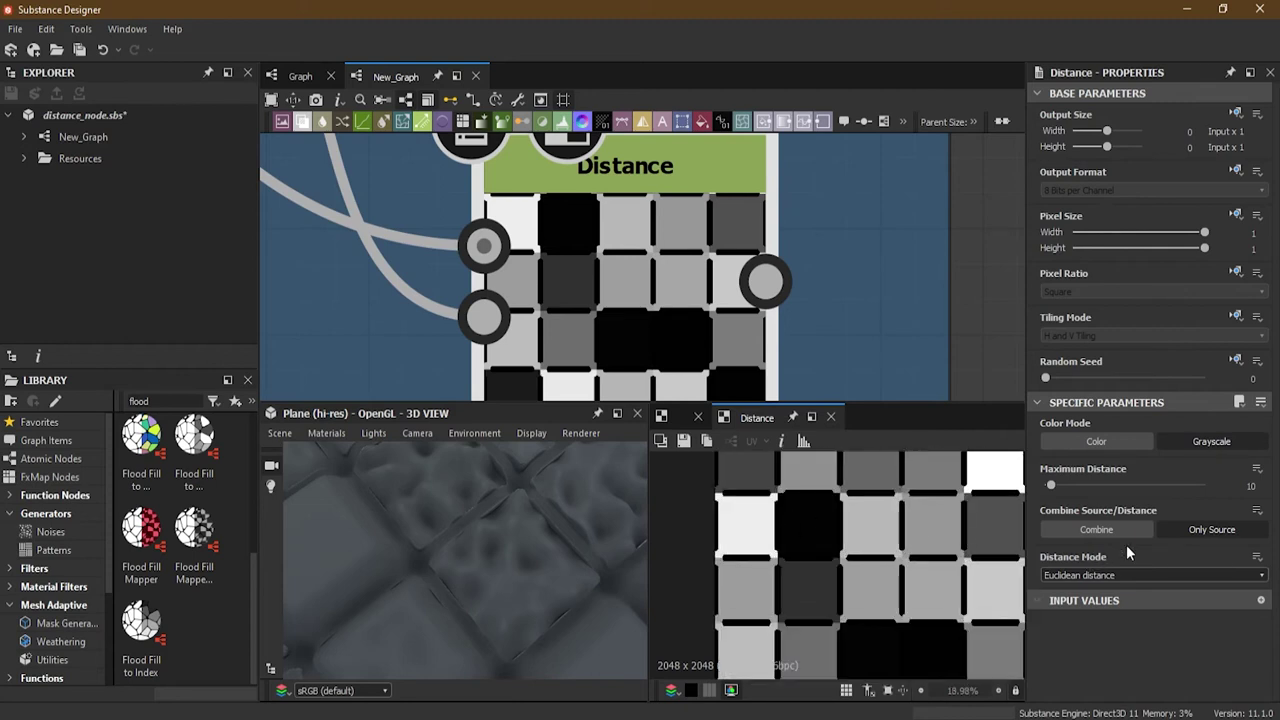
pyautogui.moveTo(1051, 487)
pyautogui.mouseDown()
pyautogui.moveTo(1137, 490)
pyautogui.moveTo(1118, 488)
pyautogui.mouseUp()
pyautogui.scroll(-6, 632, 308)
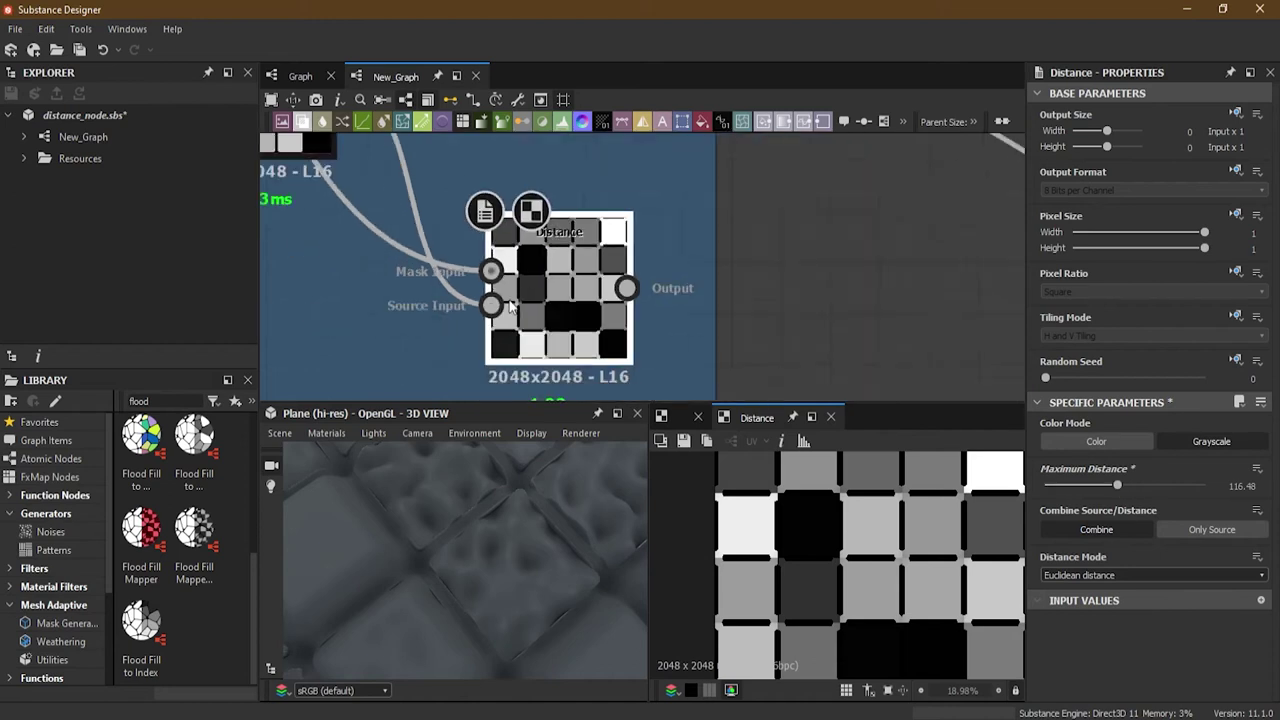
# Remove the Blur HQ Grayscale link from the Distance node's Mask Input and connect the Tile Generator output there instead
pyautogui.moveTo(586, 308); pyautogui.dragTo(606, 326, button='middle')
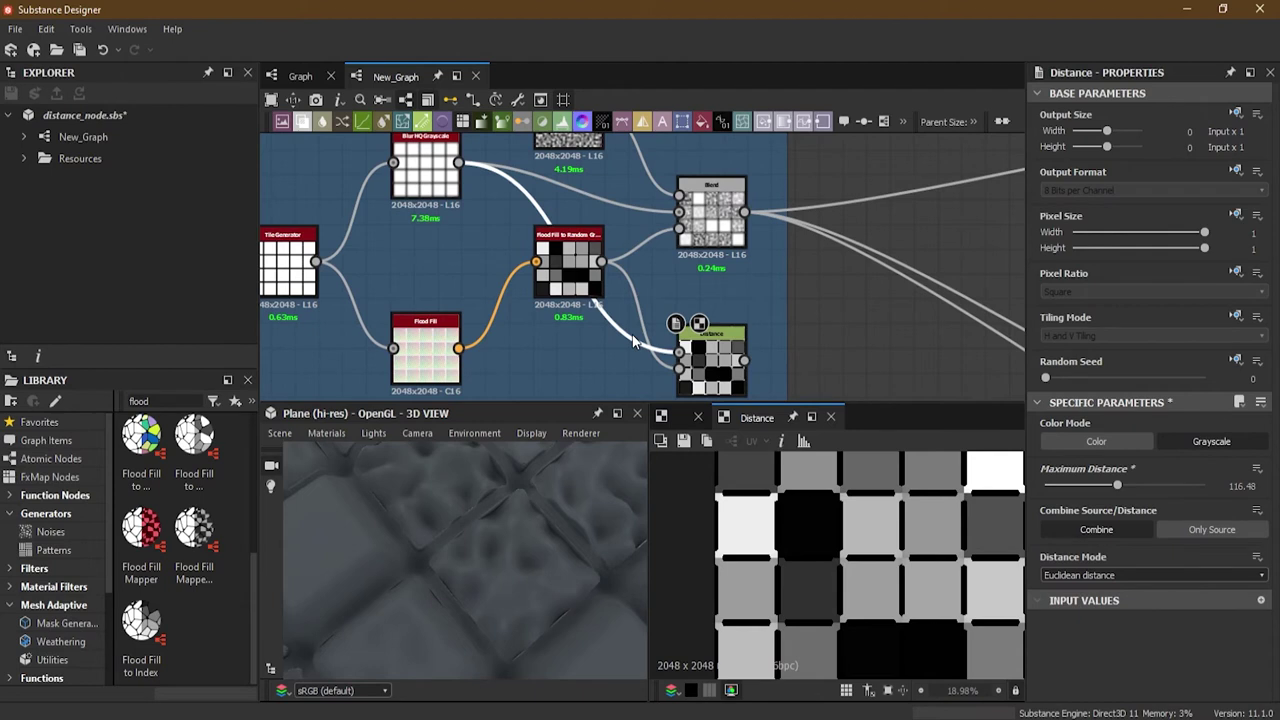
pyautogui.click(632, 341)
pyautogui.press('Delete')
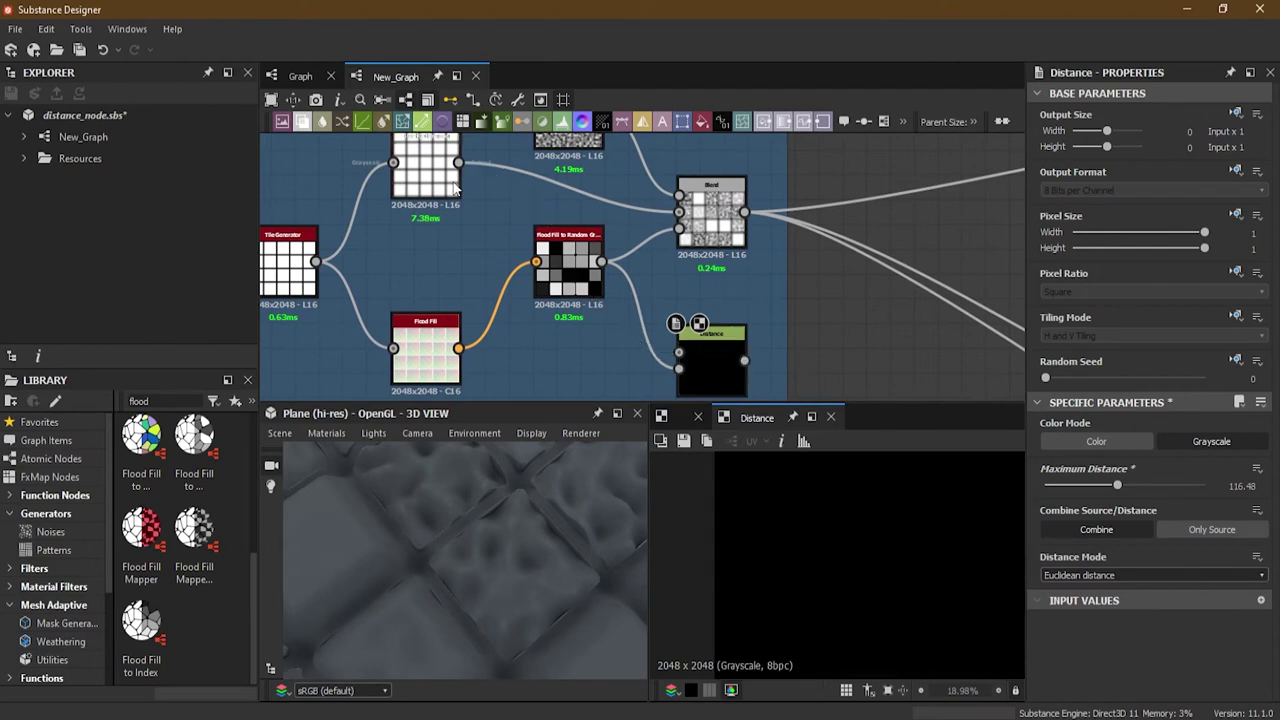
pyautogui.moveTo(476, 209); pyautogui.dragTo(498, 253, button='middle')
pyautogui.scroll(2, 530, 215)
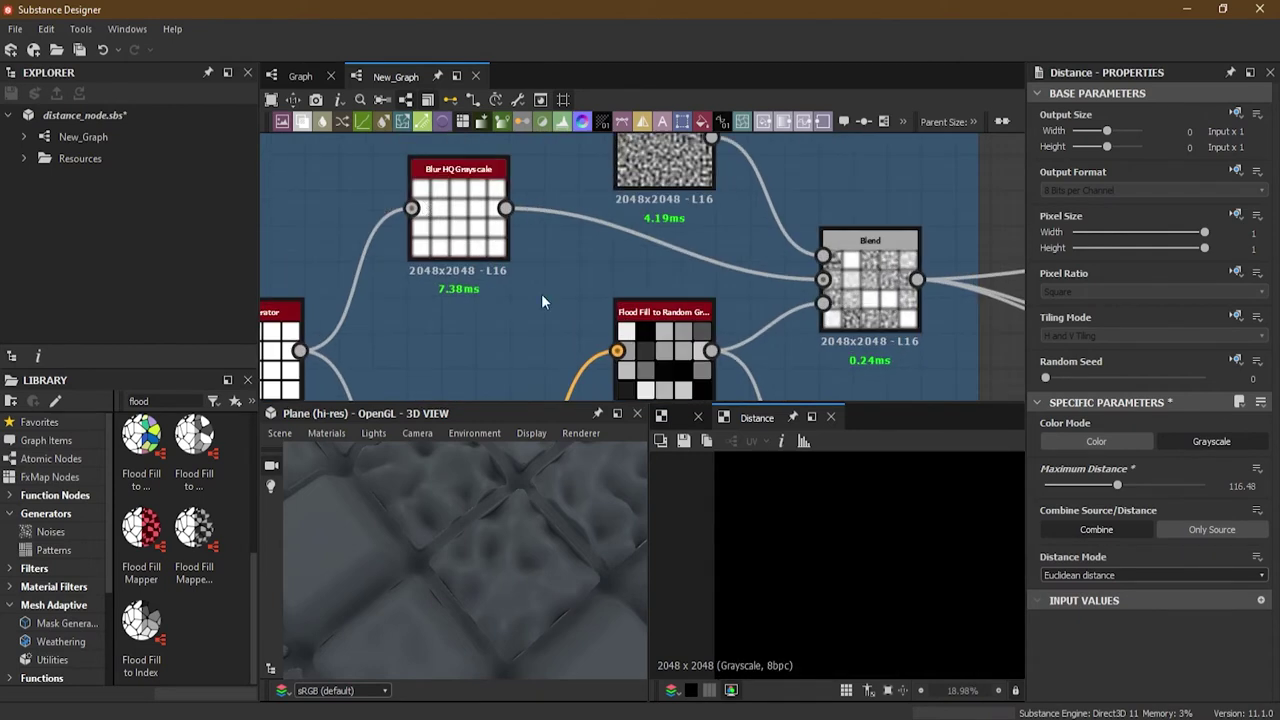
pyautogui.scroll(-3, 530, 308)
pyautogui.moveTo(510, 308); pyautogui.dragTo(448, 222, button='middle')
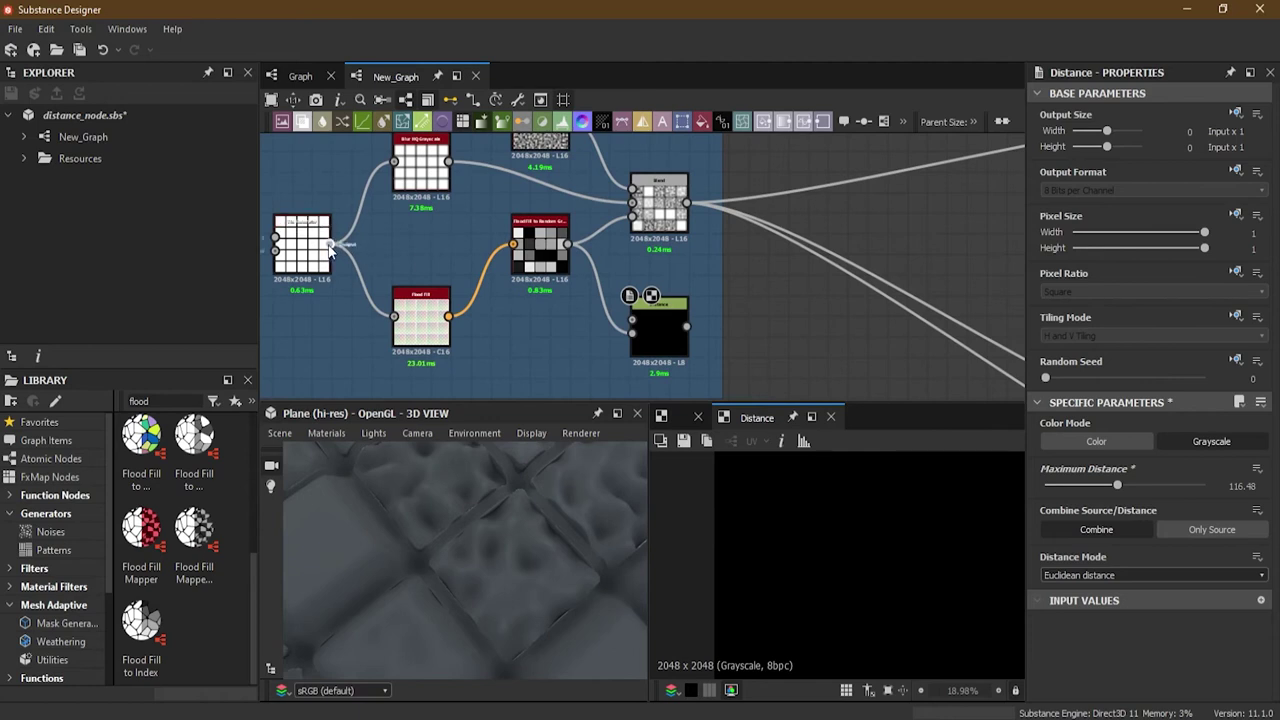
pyautogui.moveTo(331, 243); pyautogui.dragTo(632, 321)
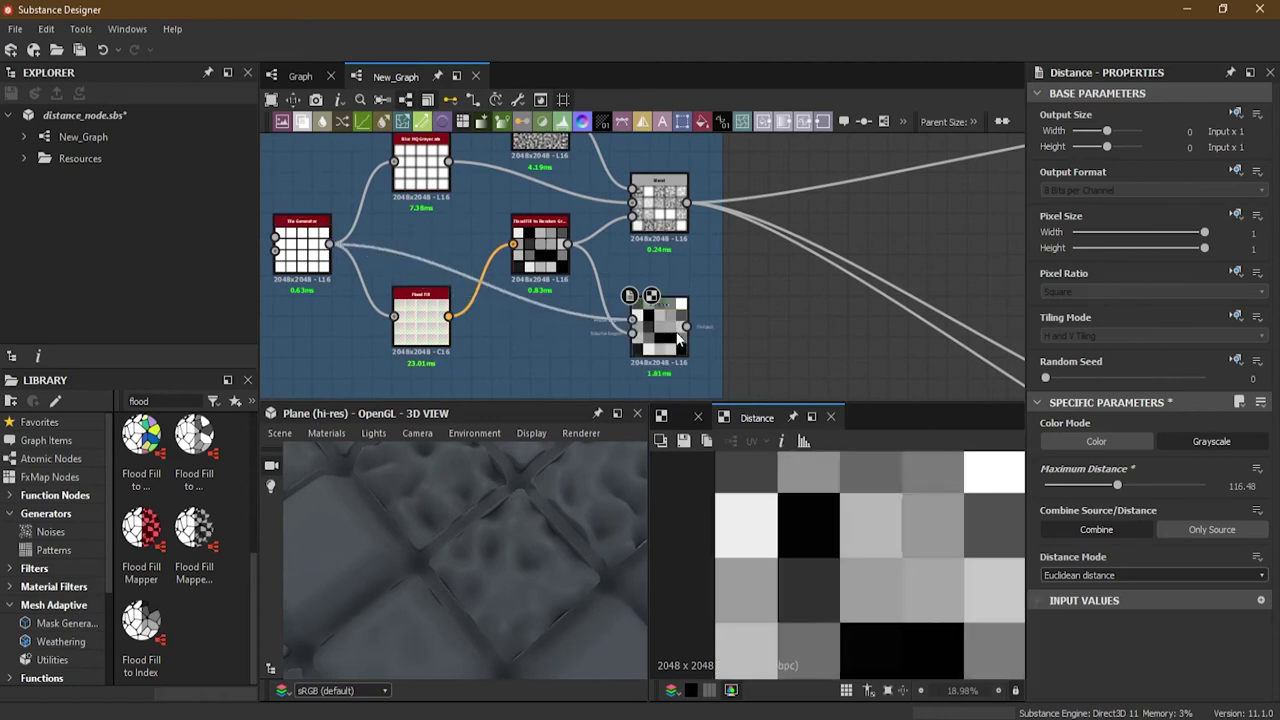
# Reset the Distance node's Maximum Distance and lower it to 2.56 while checking the tile gaps in the preview
pyautogui.click(1257, 468)
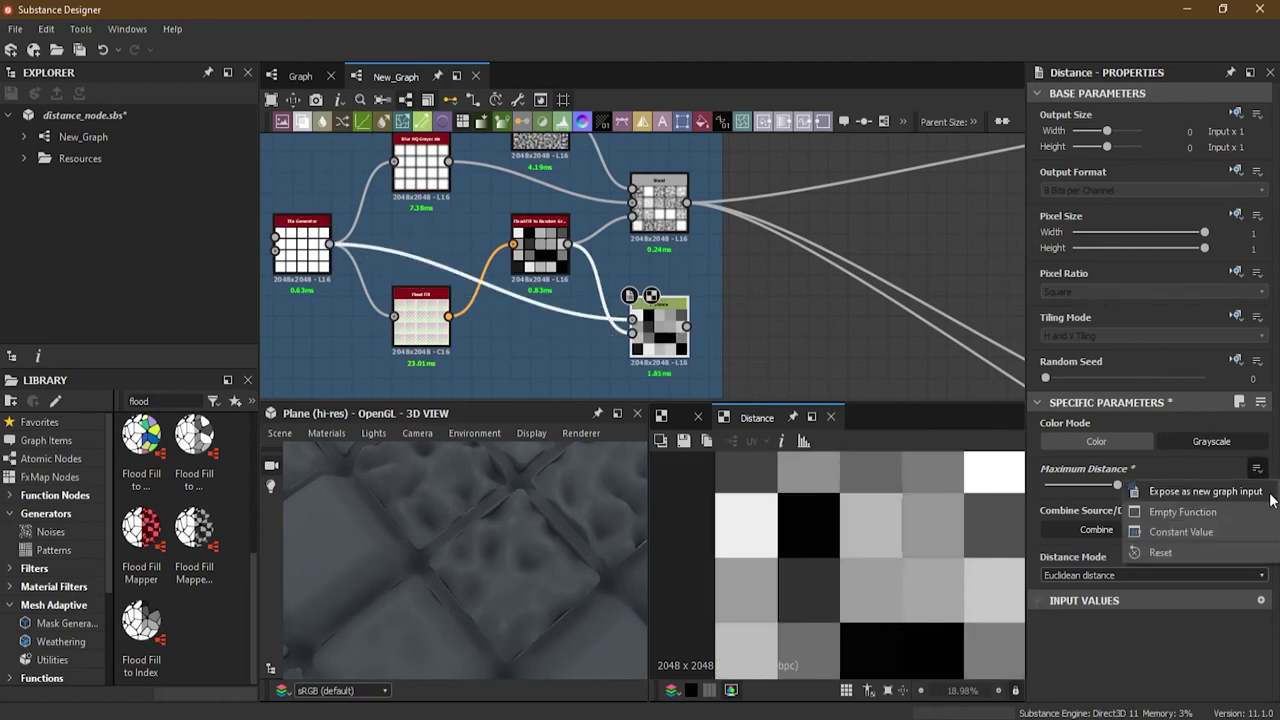
pyautogui.click(1226, 552)
pyautogui.moveTo(897, 499); pyautogui.dragTo(863, 554, button='middle')
pyautogui.scroll(1, 863, 554)
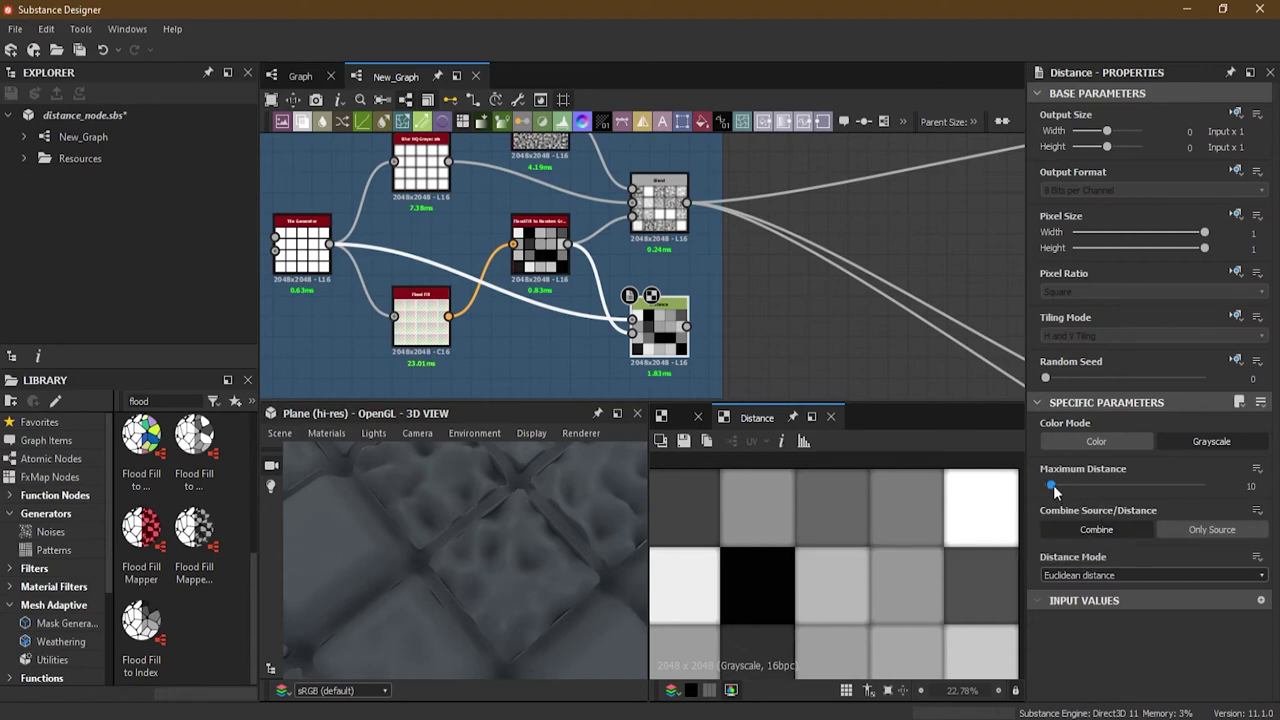
pyautogui.moveTo(1051, 488)
pyautogui.mouseDown()
pyautogui.moveTo(1106, 487)
pyautogui.moveTo(1031, 478)
pyautogui.moveTo(1046, 480)
pyautogui.mouseUp()
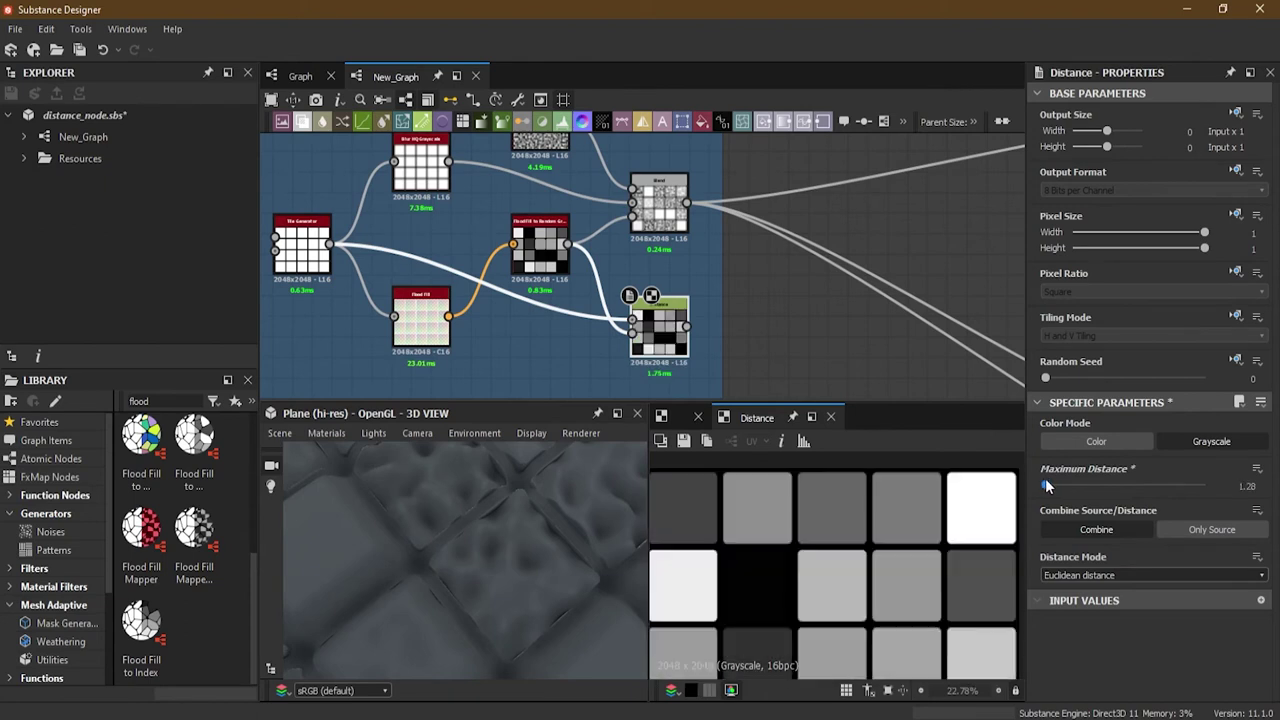
pyautogui.scroll(-2, 872, 564)
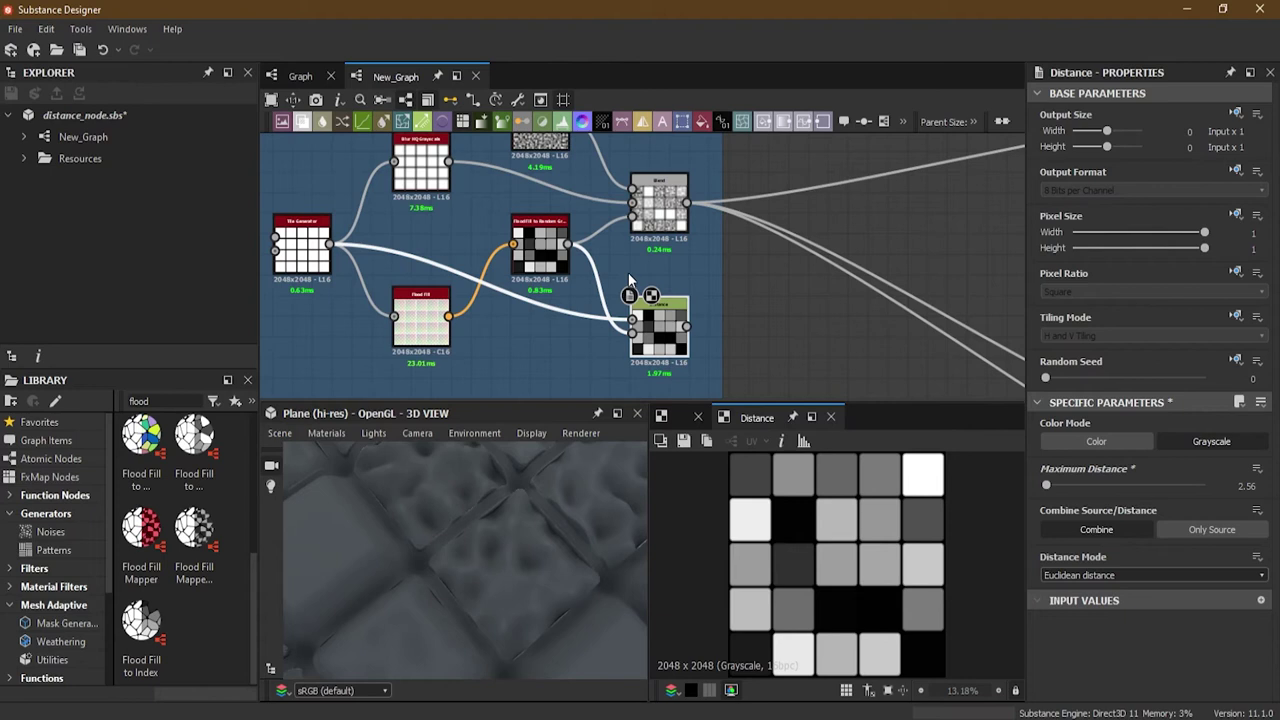
# Connect the Distance output to the Blend node's mask input and inspect the tile borders in the 3D view
pyautogui.scroll(2, 630, 278)
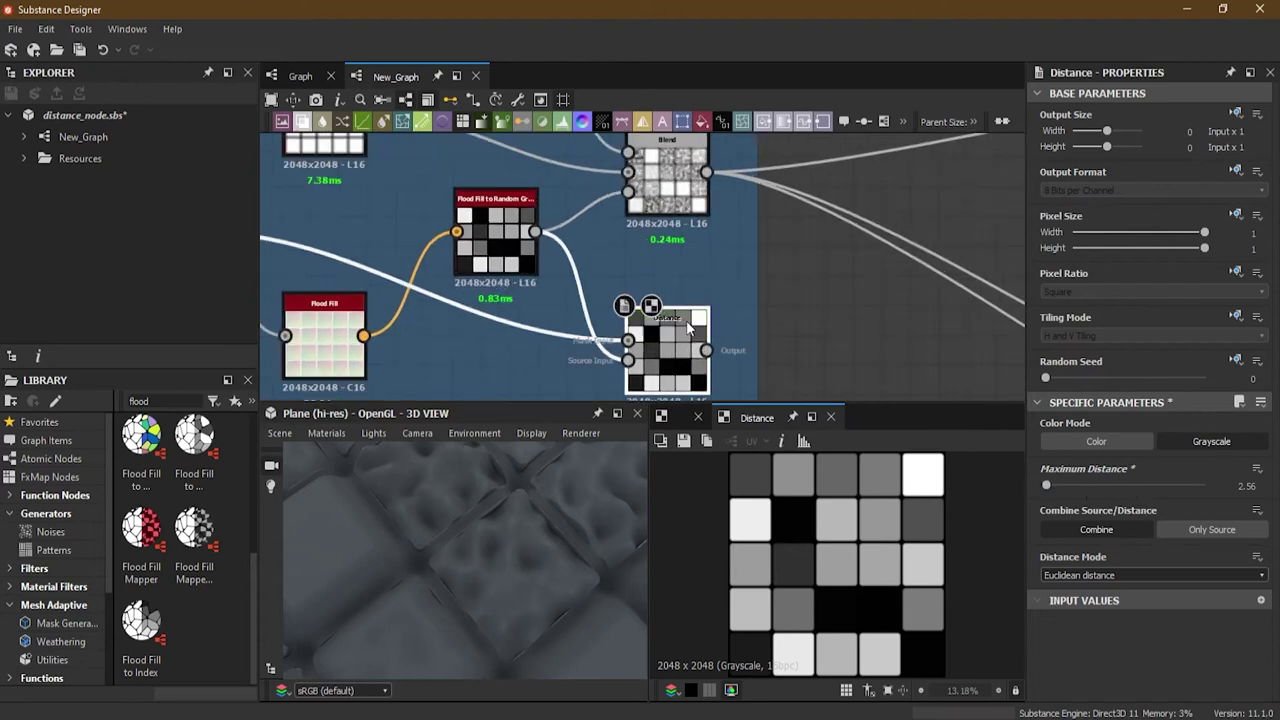
pyautogui.moveTo(672, 355); pyautogui.dragTo(615, 355)
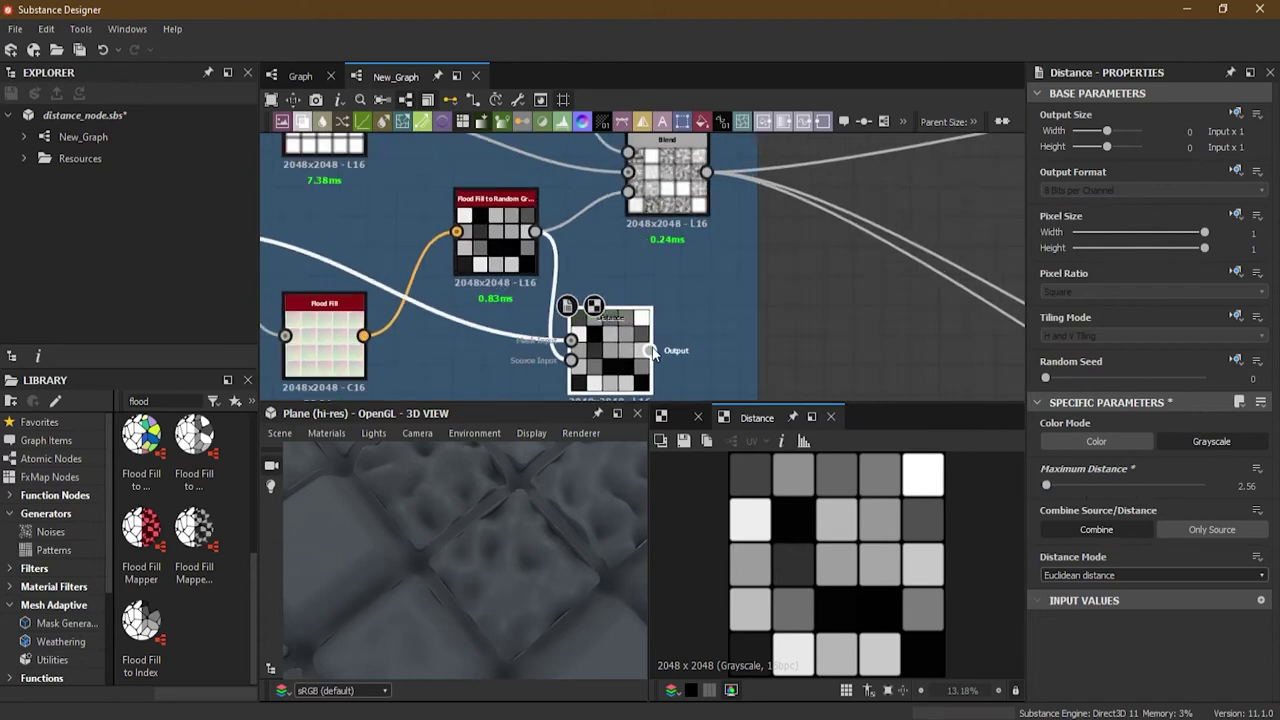
pyautogui.moveTo(643, 284); pyautogui.dragTo(628, 172)
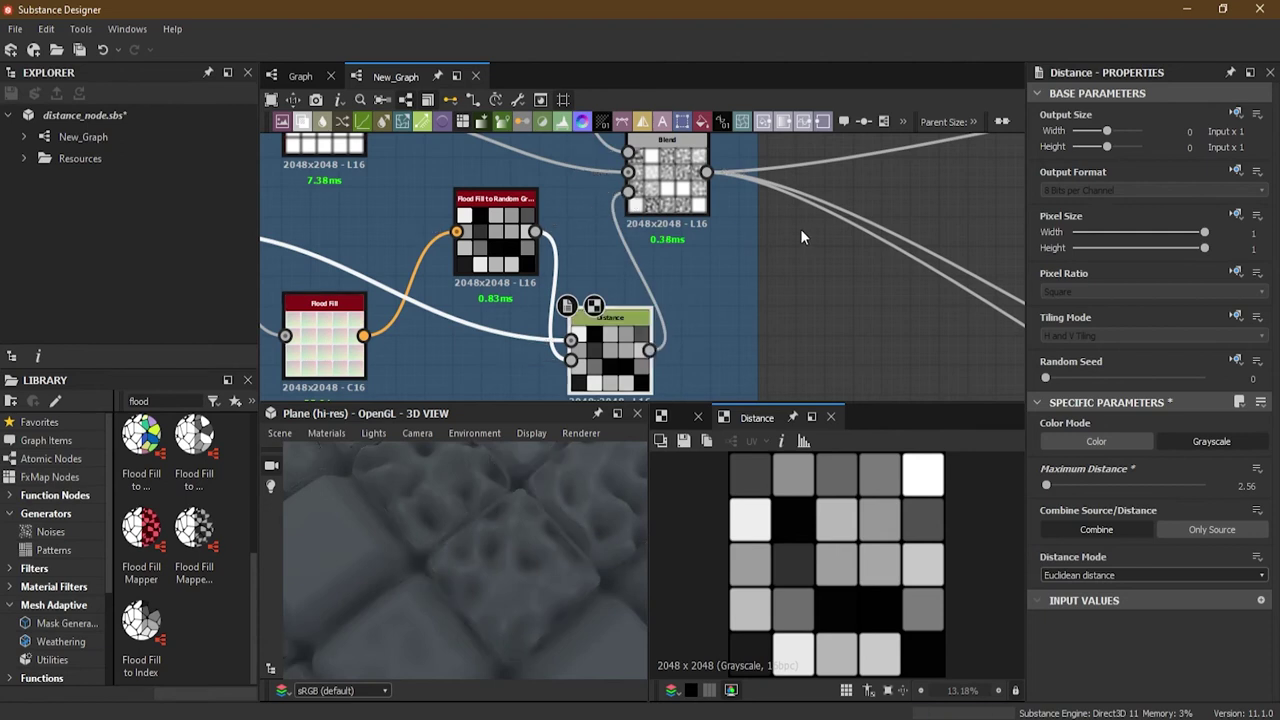
pyautogui.moveTo(504, 591); pyautogui.dragTo(475, 548)
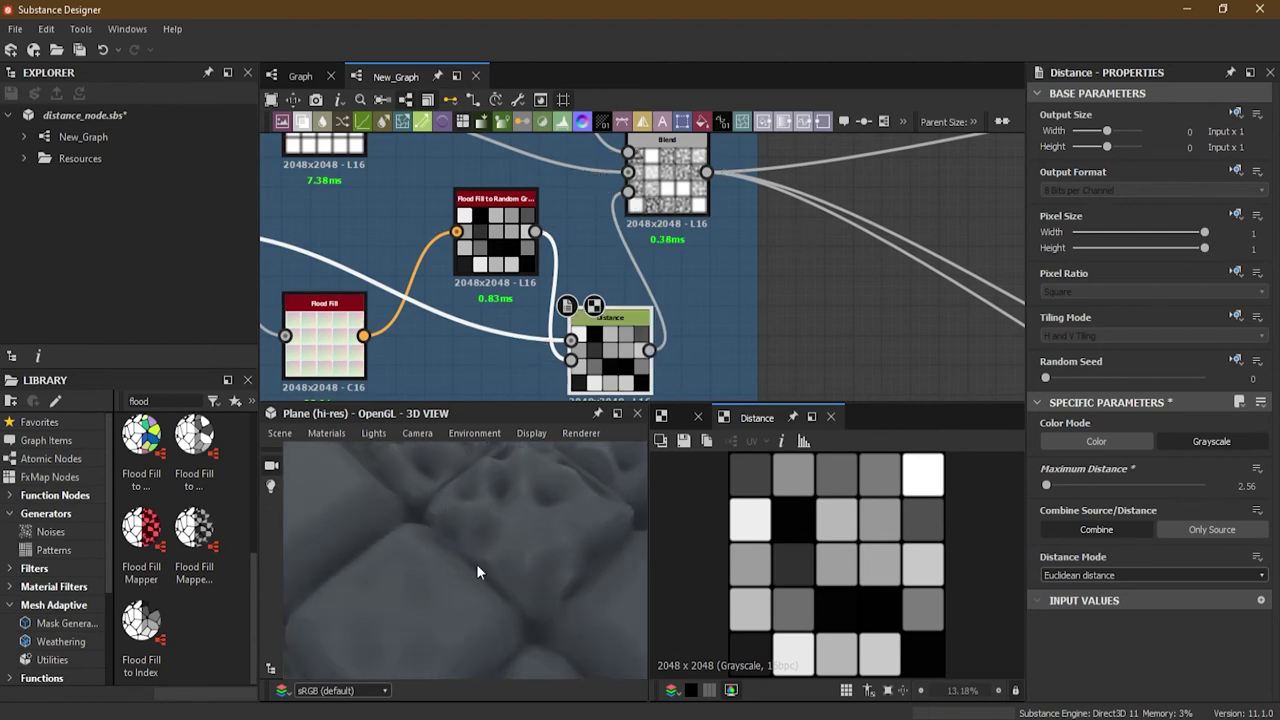
pyautogui.moveTo(535, 585); pyautogui.dragTo(502, 497)
pyautogui.moveTo(406, 560); pyautogui.dragTo(418, 530)
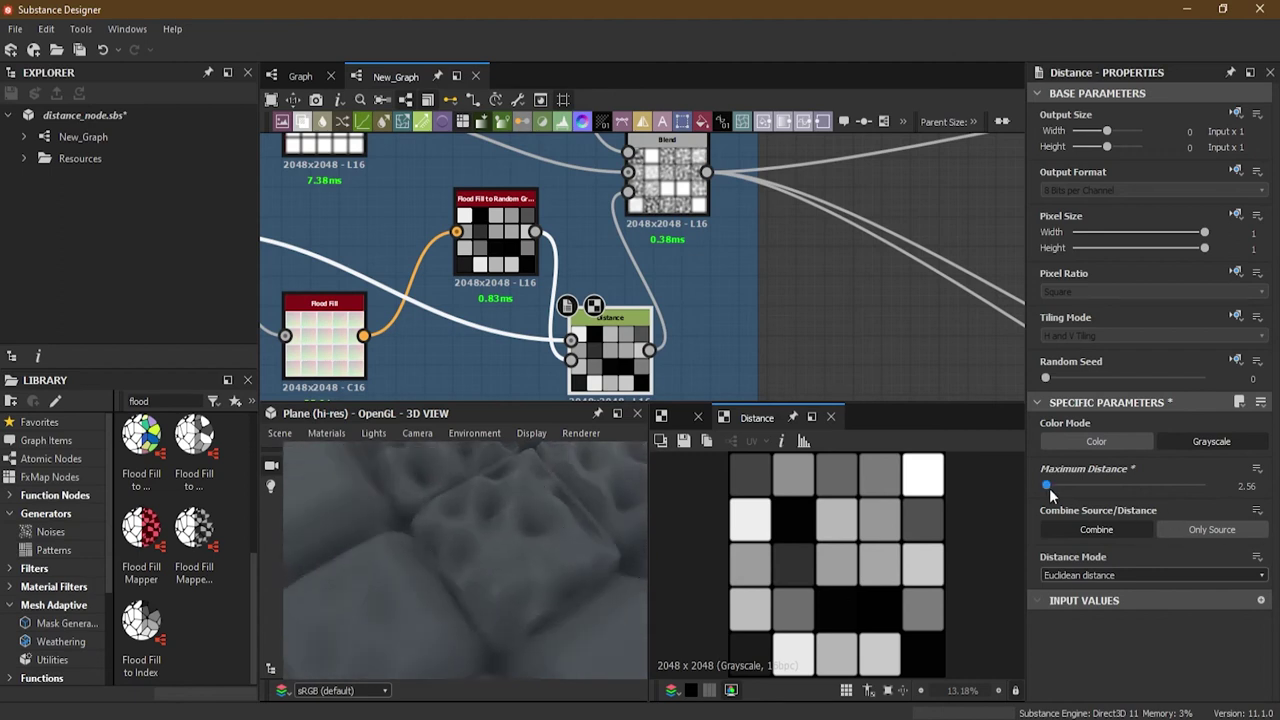
# Raise the Maximum Distance to 8.96 and compare Only Source with Combine, leaving Combine active
pyautogui.moveTo(1047, 482)
pyautogui.mouseDown()
pyautogui.moveTo(1062, 478)
pyautogui.moveTo(1050, 477)
pyautogui.mouseUp()
pyautogui.click(1197, 529)
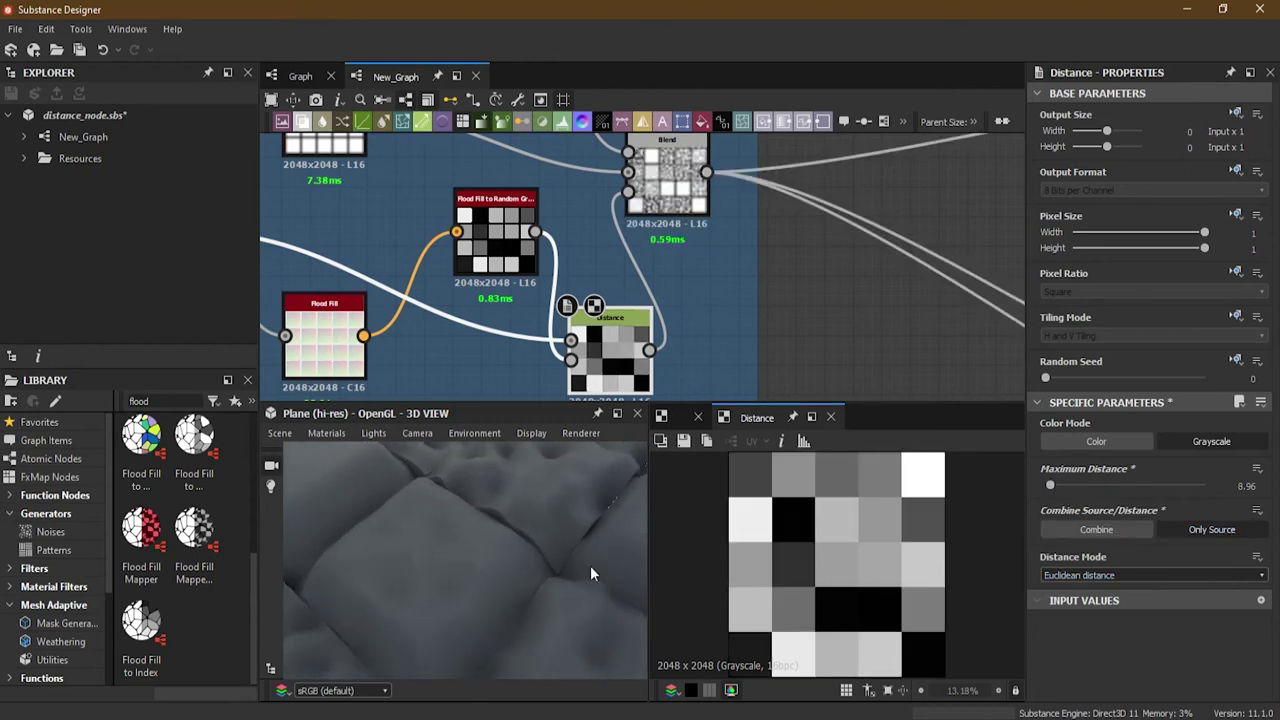
pyautogui.click(1100, 532)
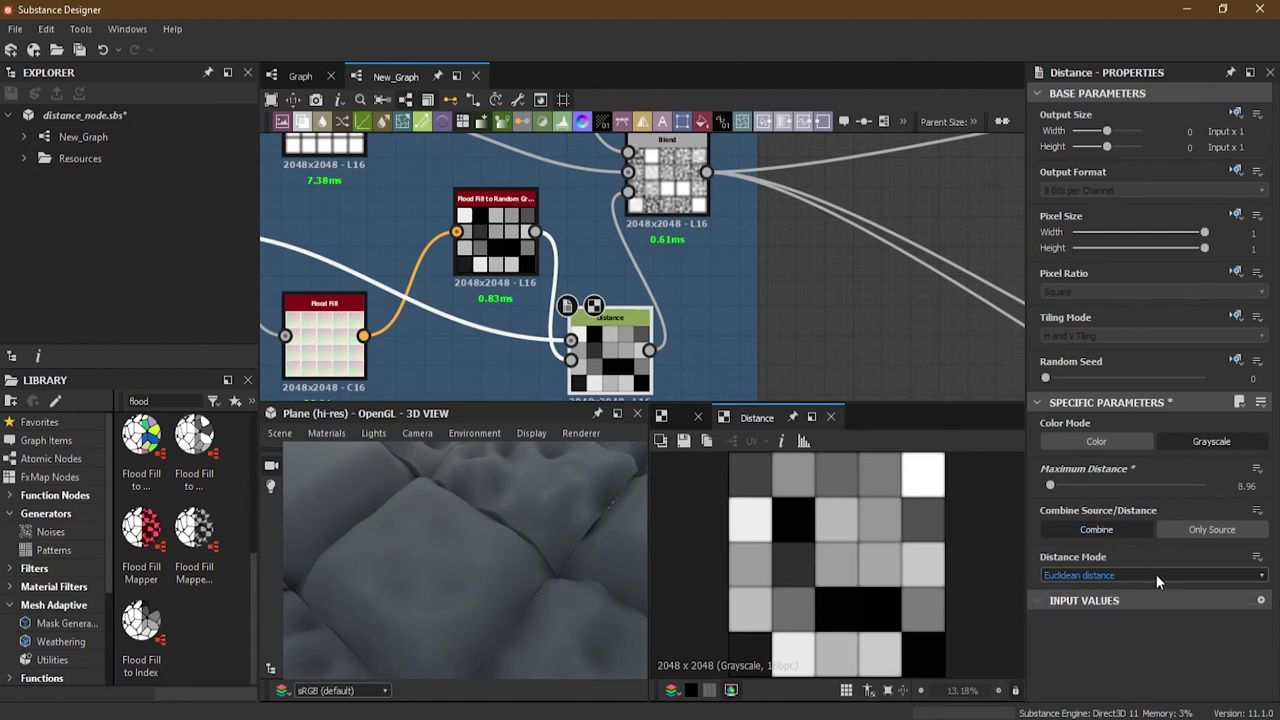
# Try the Manhattan and Chebyshev distance modes on the Distance node and return to Euclidean distance
pyautogui.click(1124, 576)
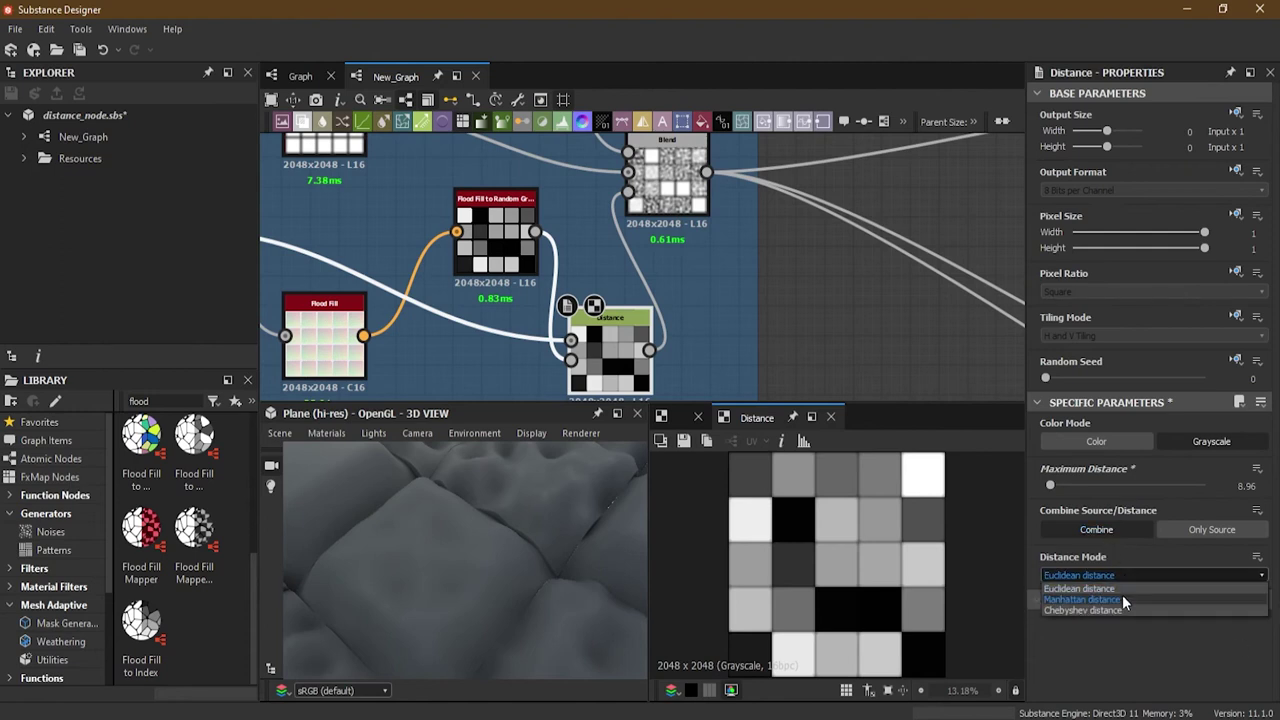
pyautogui.click(1122, 601)
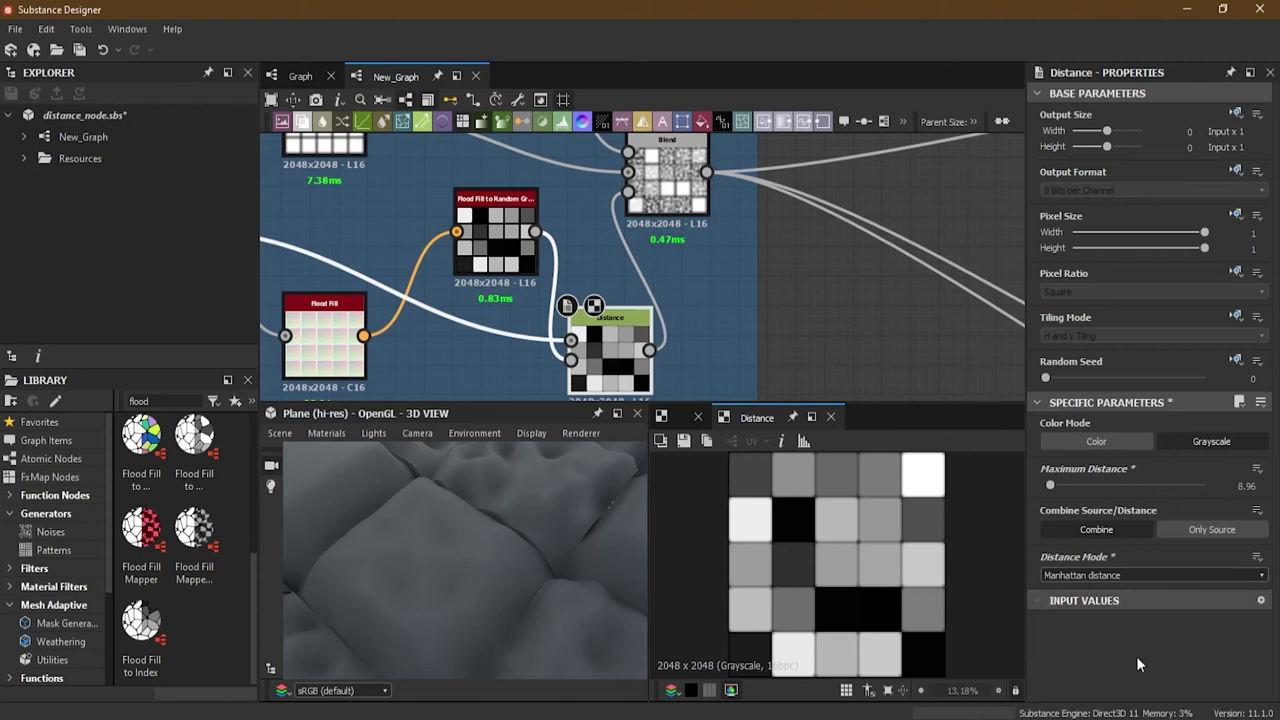
pyautogui.click(1088, 574)
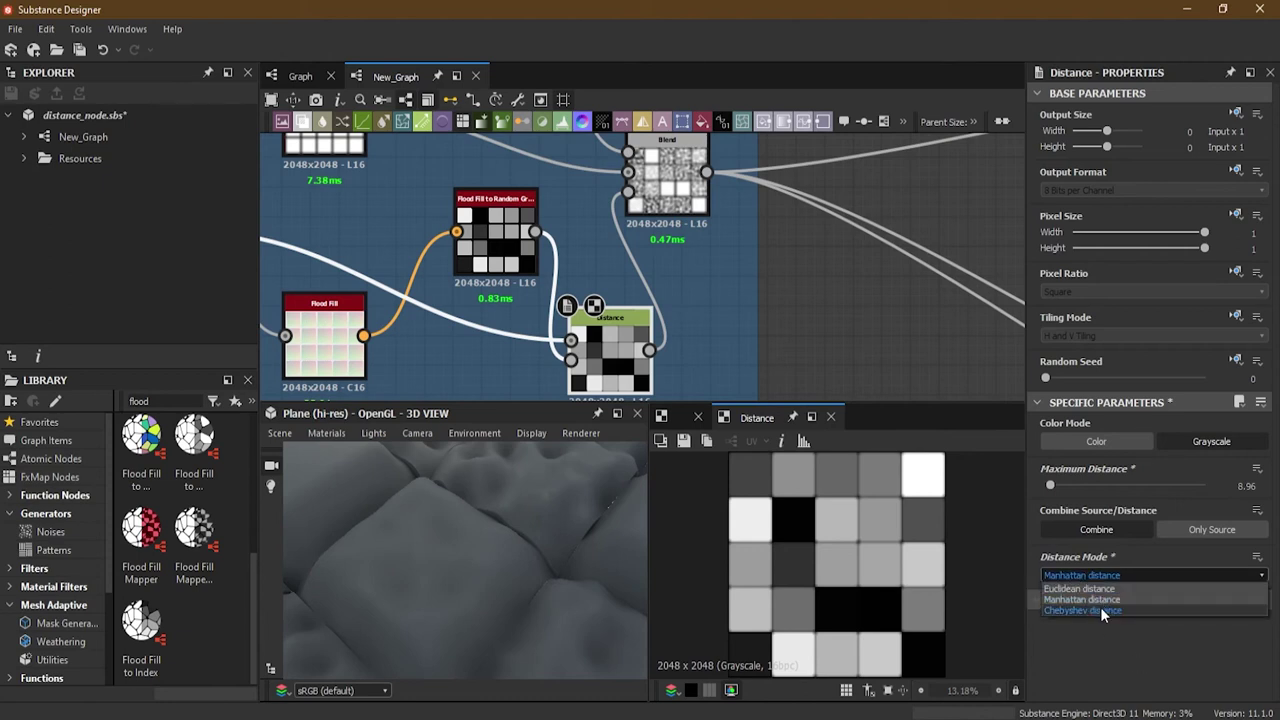
pyautogui.click(1100, 607)
pyautogui.click(1069, 575)
pyautogui.click(1088, 590)
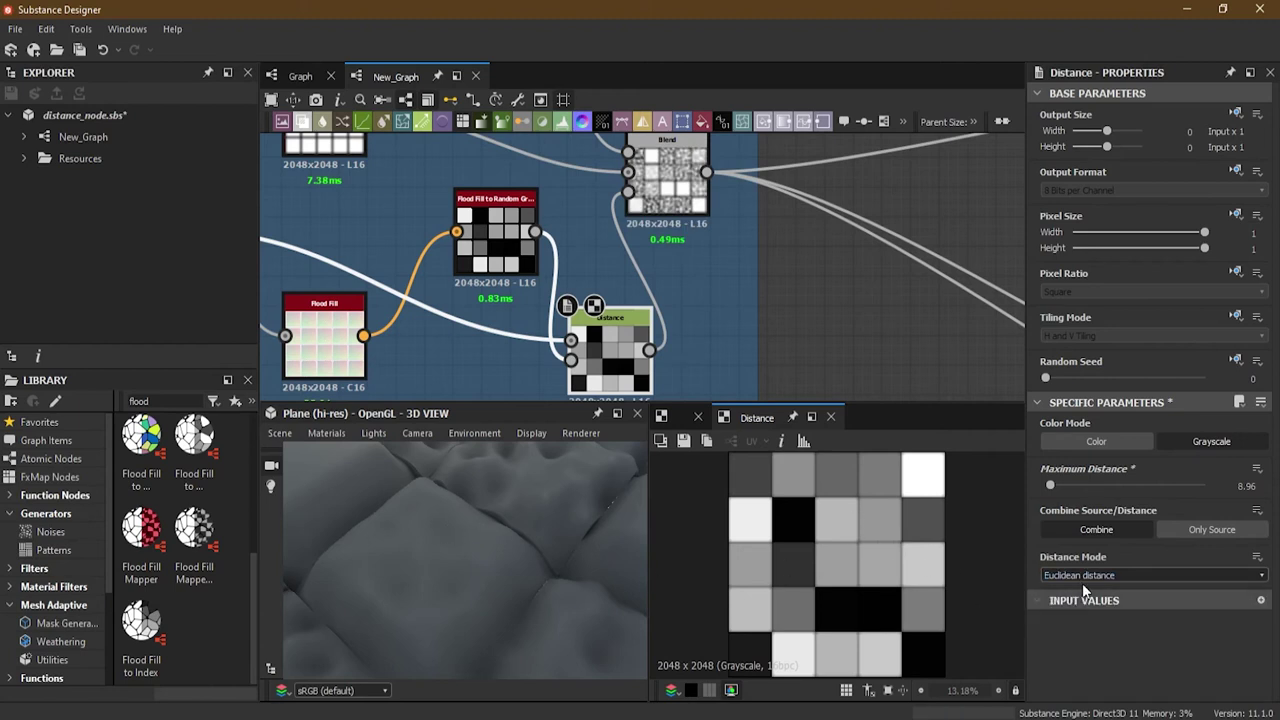
# Examine the whole displaced tile plane in the 3D view
pyautogui.scroll(-5, 440, 542)
pyautogui.moveTo(490, 536); pyautogui.dragTo(518, 614)
pyautogui.scroll(-4, 524, 360)
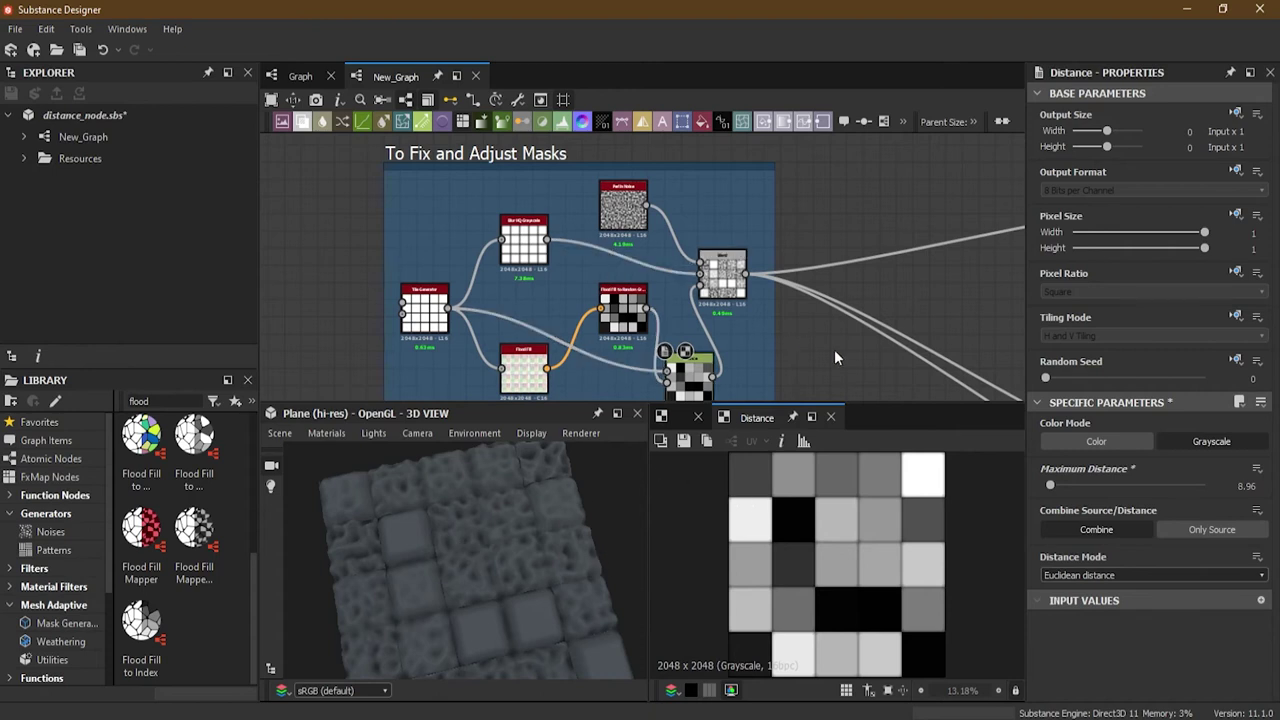
# Move the graph's output nodes down from the To Fix and Adjust Masks frame to beside the For Beveling frame
pyautogui.moveTo(825, 344); pyautogui.dragTo(750, 278, button='middle')
pyautogui.scroll(-3, 755, 252)
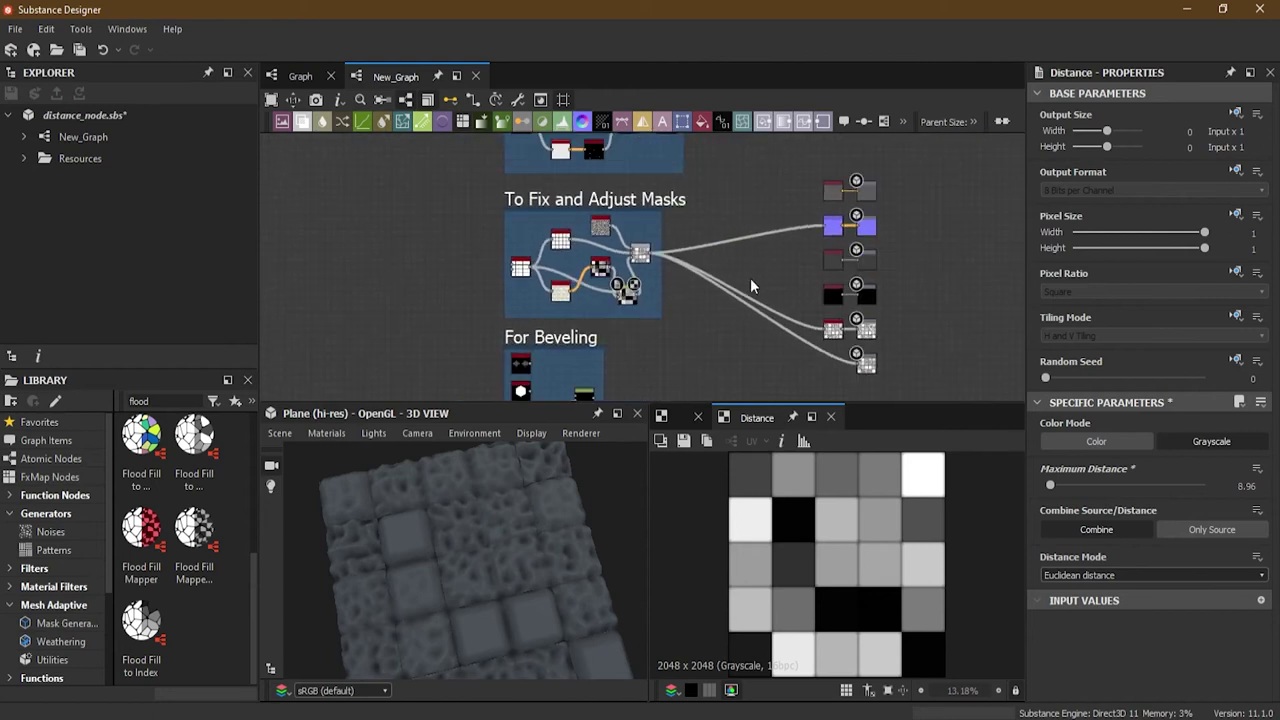
pyautogui.moveTo(849, 354); pyautogui.dragTo(852, 218, button='middle')
pyautogui.moveTo(835, 192); pyautogui.dragTo(796, 324)
pyautogui.moveTo(763, 232); pyautogui.dragTo(808, 308, button='middle')
pyautogui.moveTo(599, 353); pyautogui.dragTo(680, 307, button='middle')
pyautogui.scroll(6, 640, 294)
pyautogui.moveTo(767, 295); pyautogui.dragTo(680, 346, button='middle')
pyautogui.scroll(-3, 679, 346)
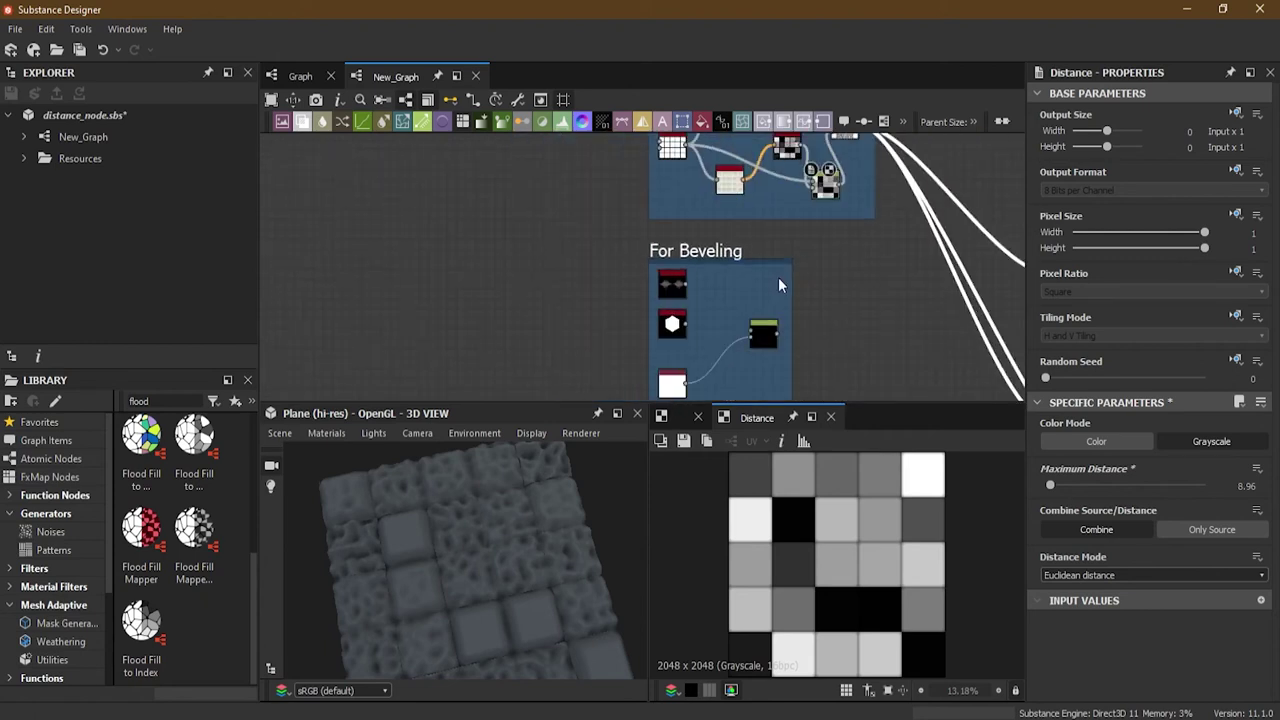
# Transfer the output links from the mask example's Blend node to the Distance node in the For Beveling frame
pyautogui.moveTo(848, 269); pyautogui.dragTo(771, 334, button='middle')
pyautogui.keyDown('shift'); pyautogui.moveTo(783, 197); pyautogui.dragTo(698, 398); pyautogui.keyUp('shift')
pyautogui.moveTo(660, 336); pyautogui.dragTo(702, 217, button='middle')
pyautogui.scroll(3, 691, 250)
pyautogui.moveTo(685, 290); pyautogui.dragTo(694, 220, button='middle')
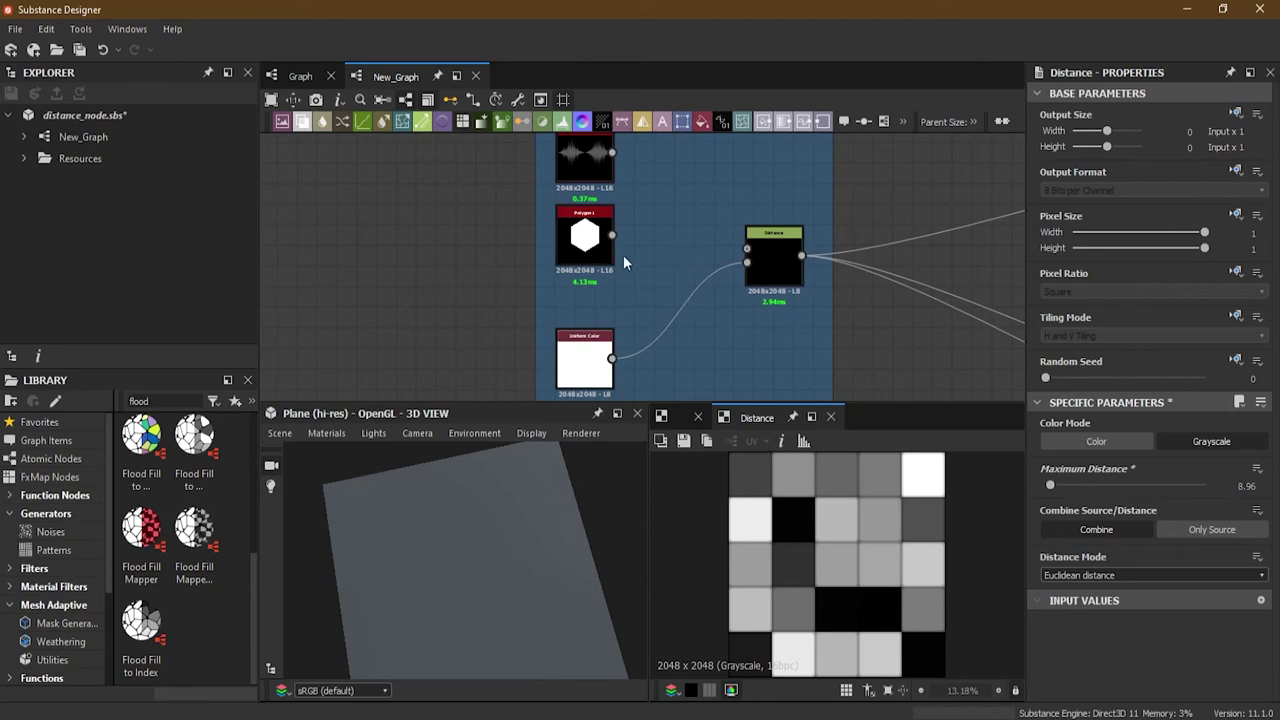
# Preview the Uniform Color source and connect the Polygon 1 output to the Mask Input of the For Beveling frame's Distance node
pyautogui.scroll(1, 649, 263)
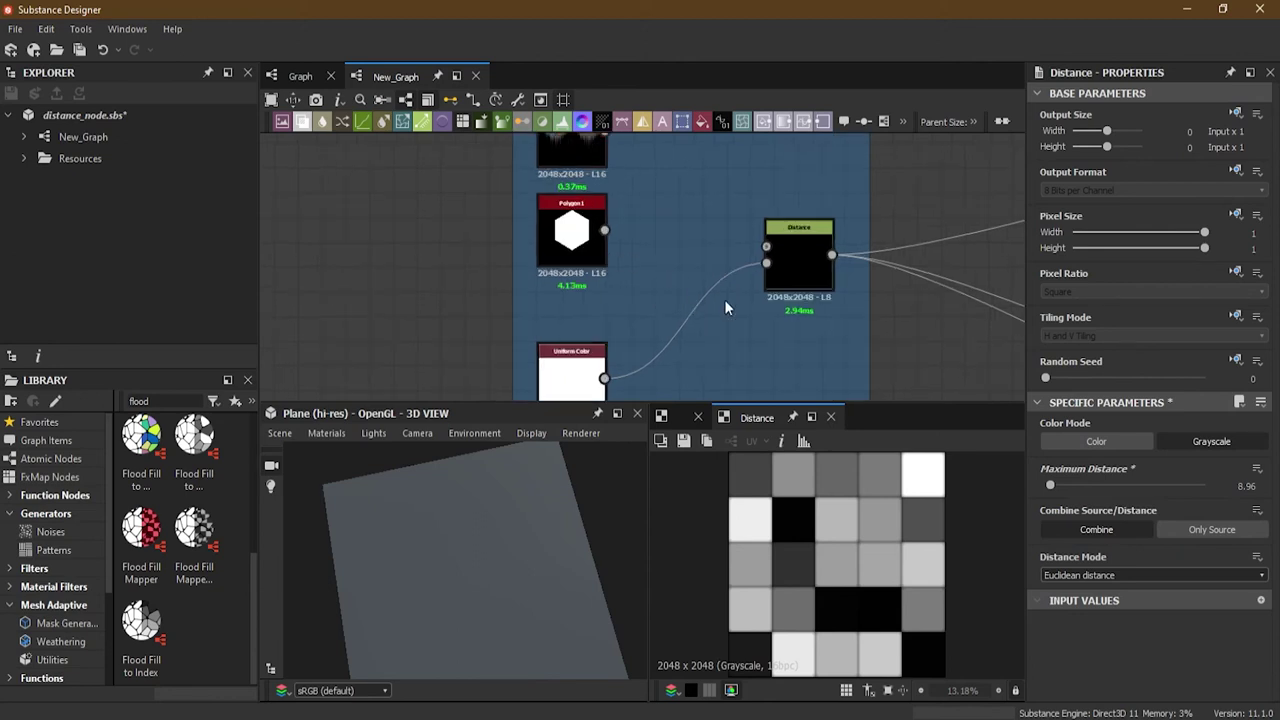
pyautogui.scroll(2, 755, 296)
pyautogui.click(808, 264)
pyautogui.click(491, 378)
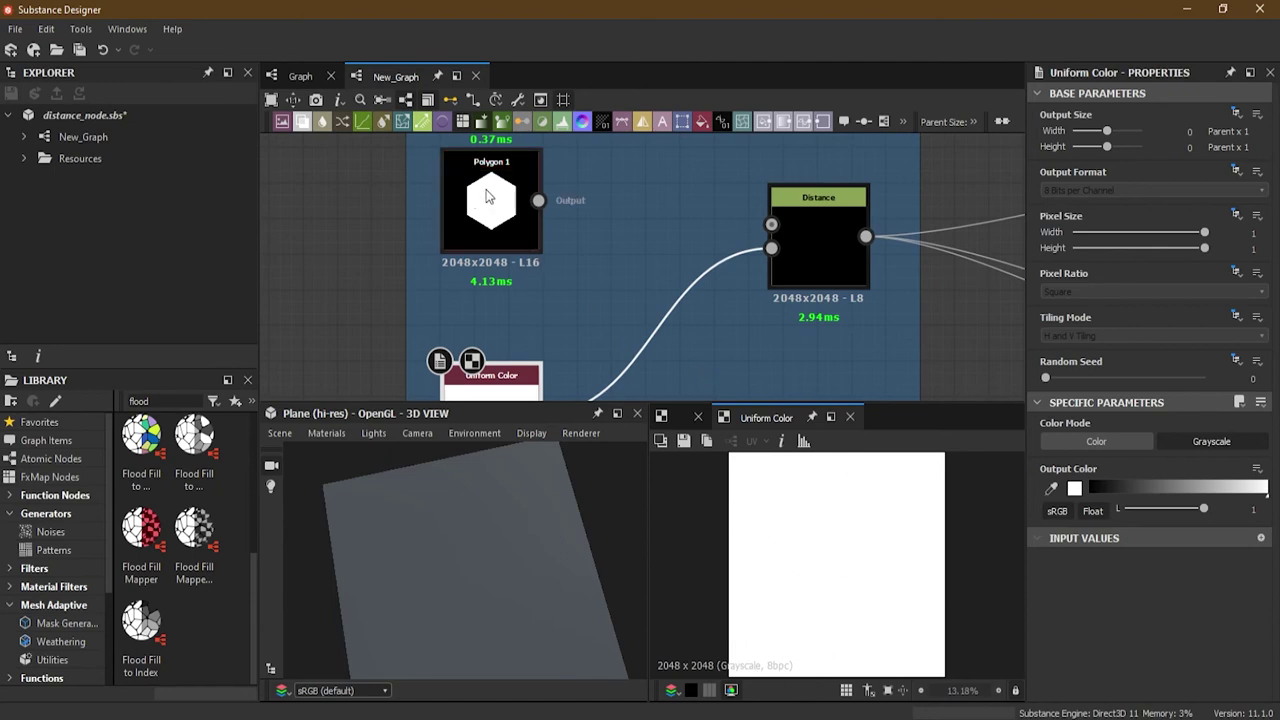
pyautogui.moveTo(551, 200); pyautogui.dragTo(620, 187, button='middle')
pyautogui.moveTo(497, 226); pyautogui.dragTo(730, 250)
pyautogui.moveTo(461, 573); pyautogui.dragTo(470, 549)
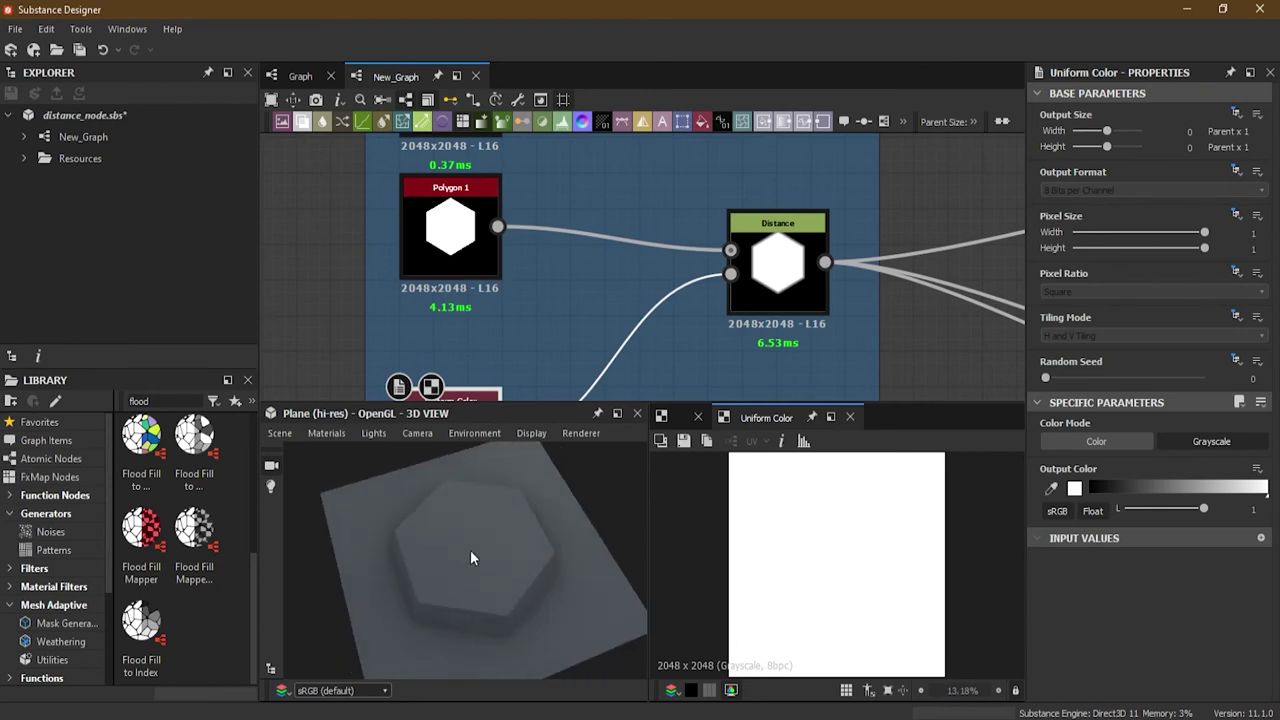
# Preview the For Beveling frame's Distance node, switch Combine Source/Distance to Only Source, and return it to Combine
pyautogui.click(462, 258)
pyautogui.doubleClick(778, 265)
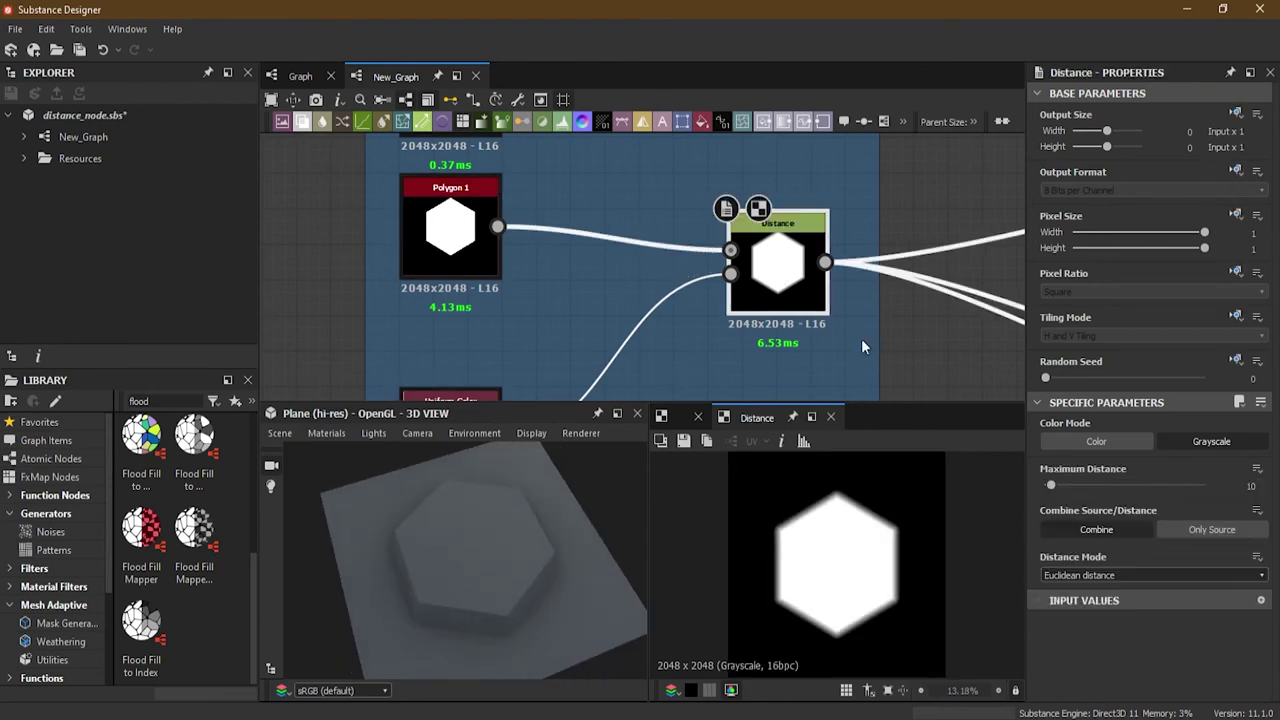
pyautogui.click(1206, 530)
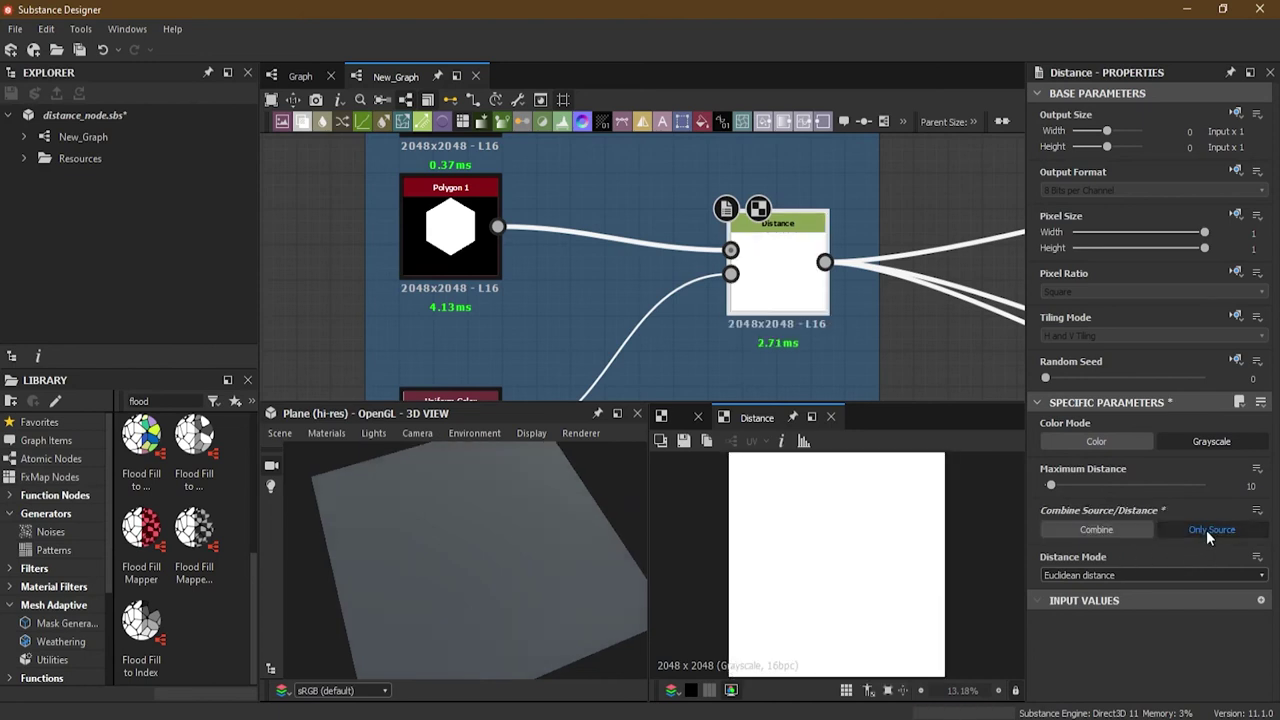
pyautogui.moveTo(621, 344); pyautogui.dragTo(638, 210, button='middle')
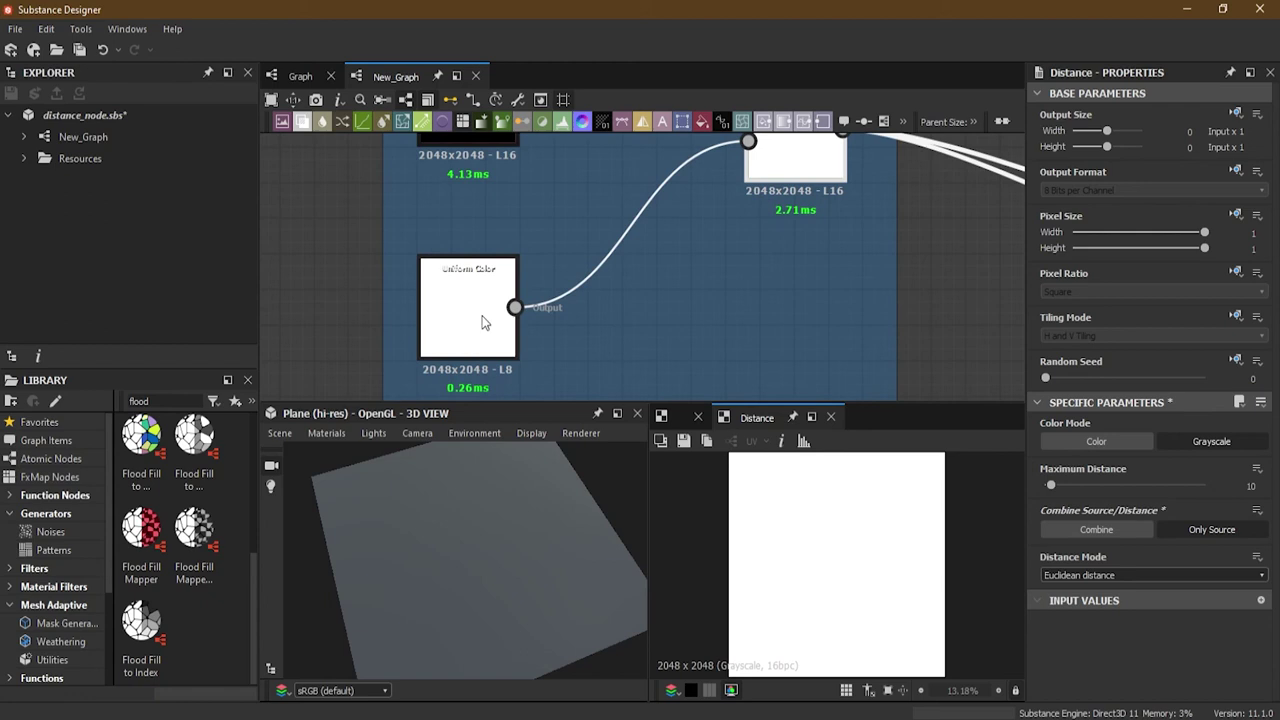
pyautogui.moveTo(544, 228); pyautogui.dragTo(524, 324, button='middle')
pyautogui.click(1080, 525)
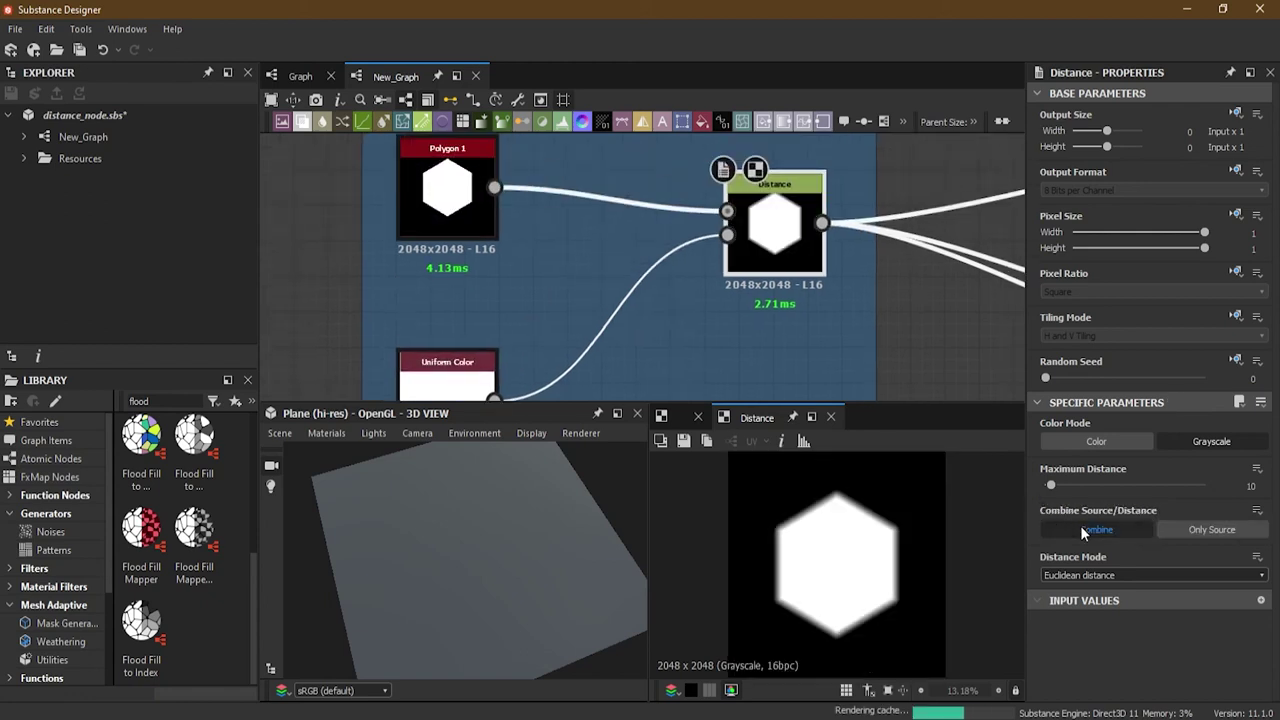
pyautogui.moveTo(482, 266); pyautogui.dragTo(511, 213, button='middle')
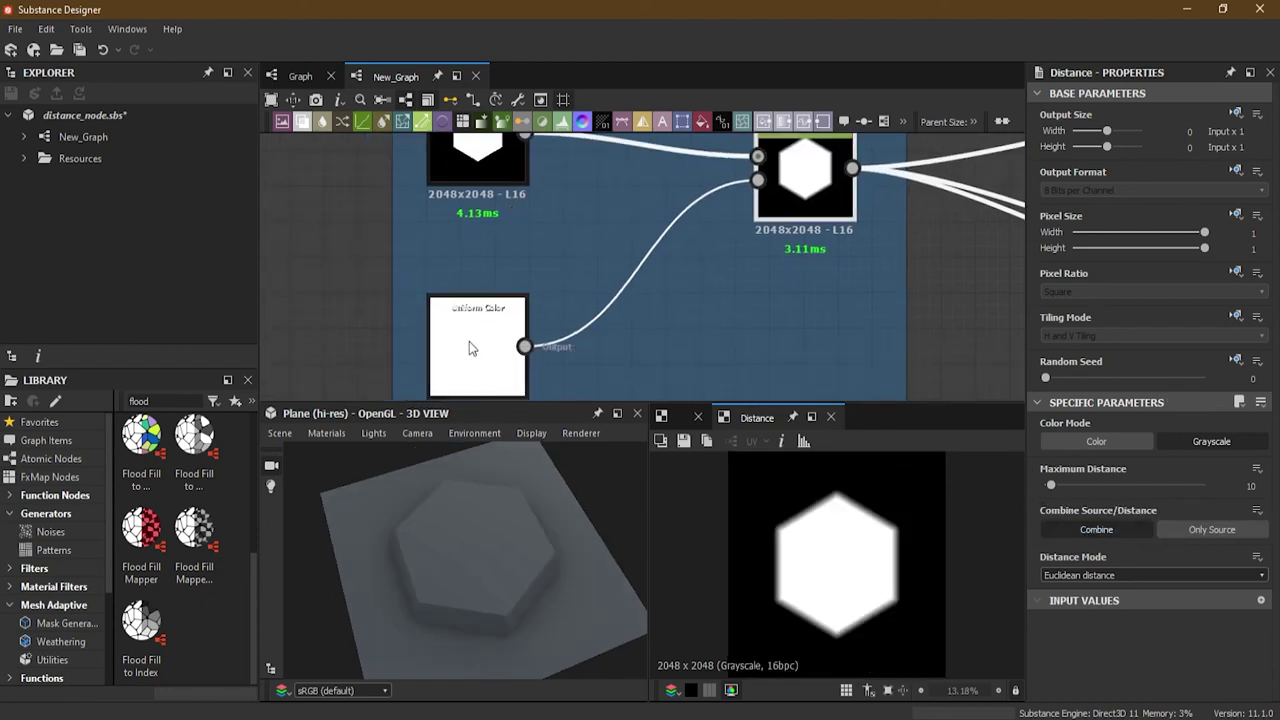
pyautogui.moveTo(463, 357); pyautogui.dragTo(440, 462, button='middle')
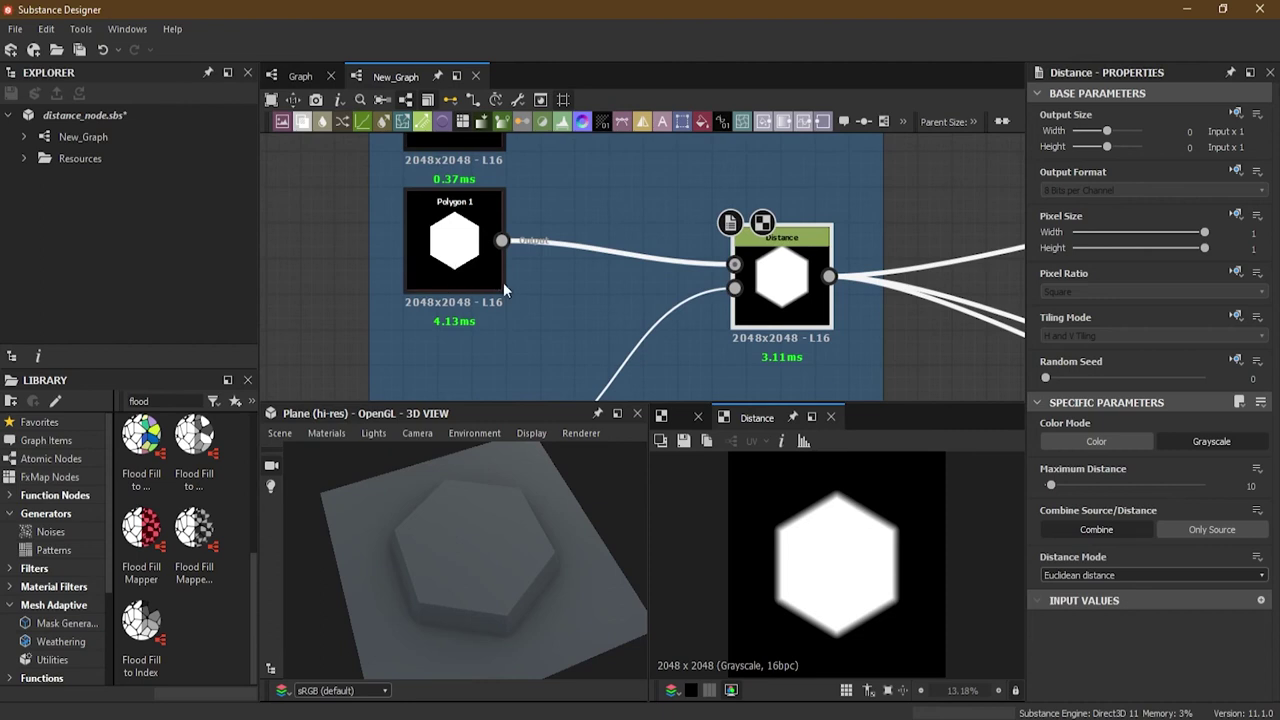
# Raise the Distance node's Maximum Distance to about 23 to widen the hexagon's bevel
pyautogui.click(455, 252)
pyautogui.moveTo(502, 541)
pyautogui.mouseDown()
pyautogui.moveTo(484, 551)
pyautogui.moveTo(520, 548)
pyautogui.mouseUp()
pyautogui.moveTo(1053, 483)
pyautogui.mouseDown()
pyautogui.moveTo(1073, 485)
pyautogui.moveTo(1058, 489)
pyautogui.mouseUp()
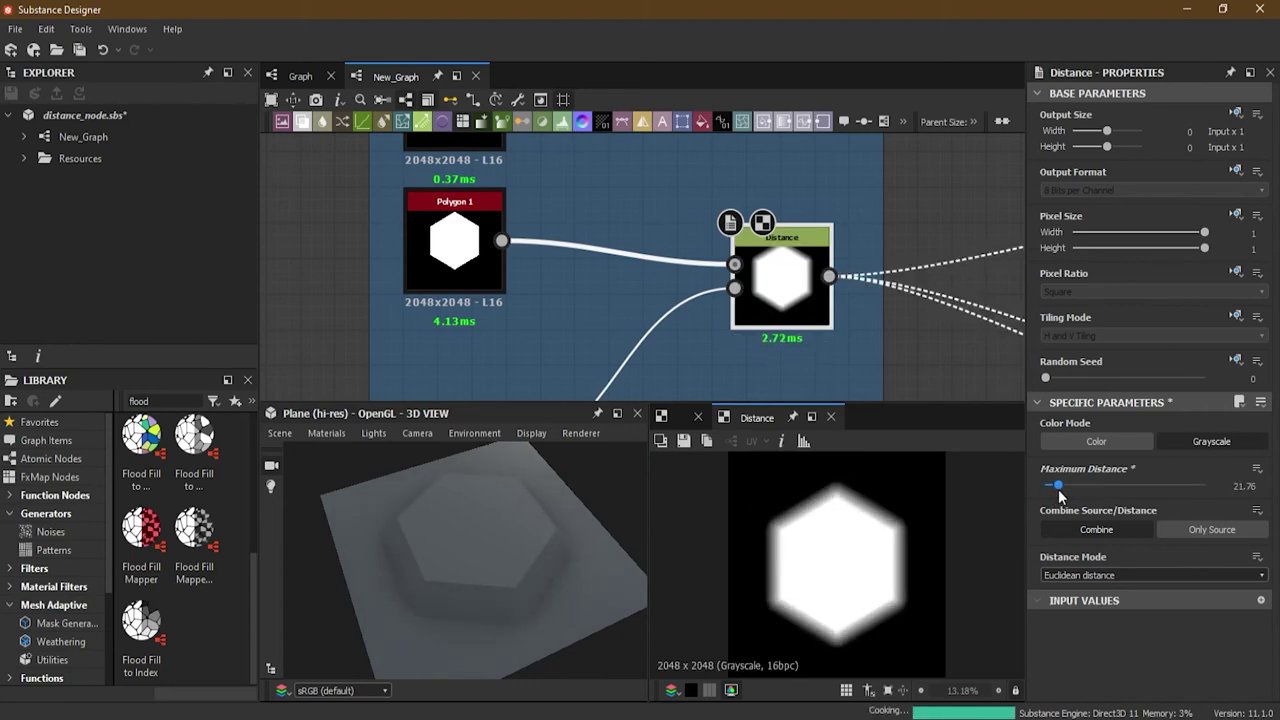
# Try the Manhattan distance mode on the hexagon's bevel and inspect its edges up close in the 3D view
pyautogui.click(1078, 575)
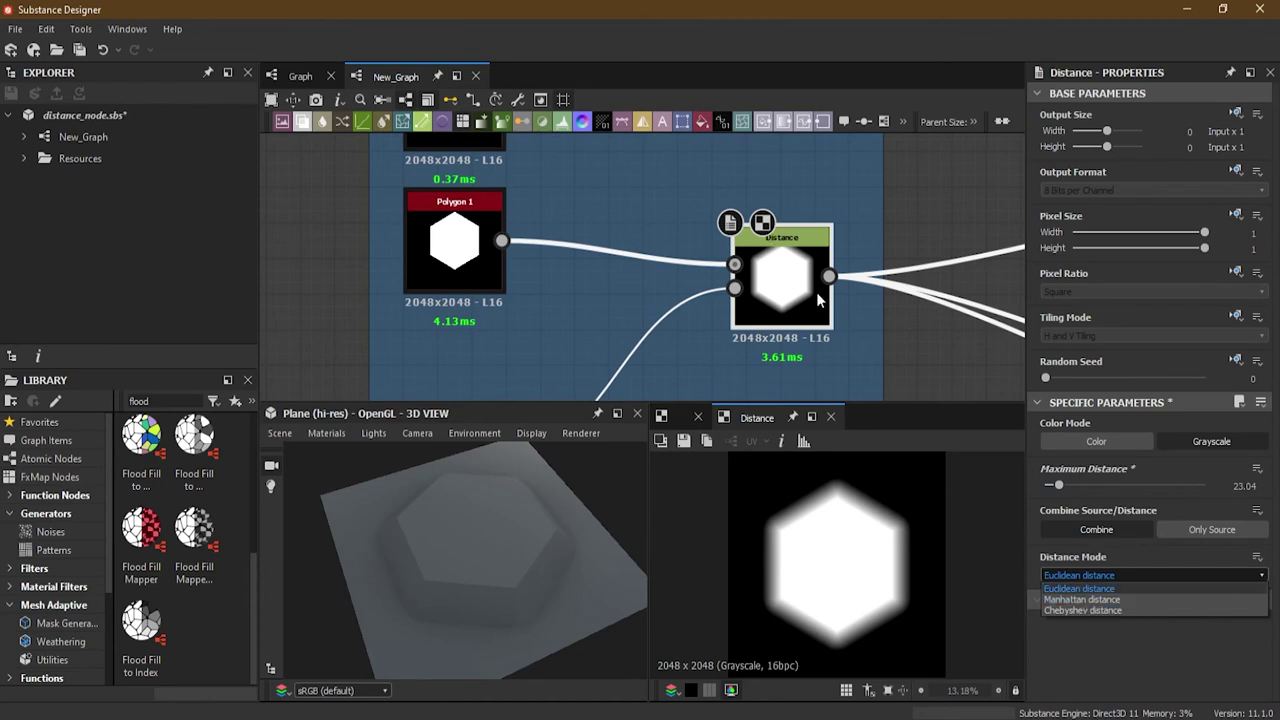
pyautogui.scroll(5, 816, 290)
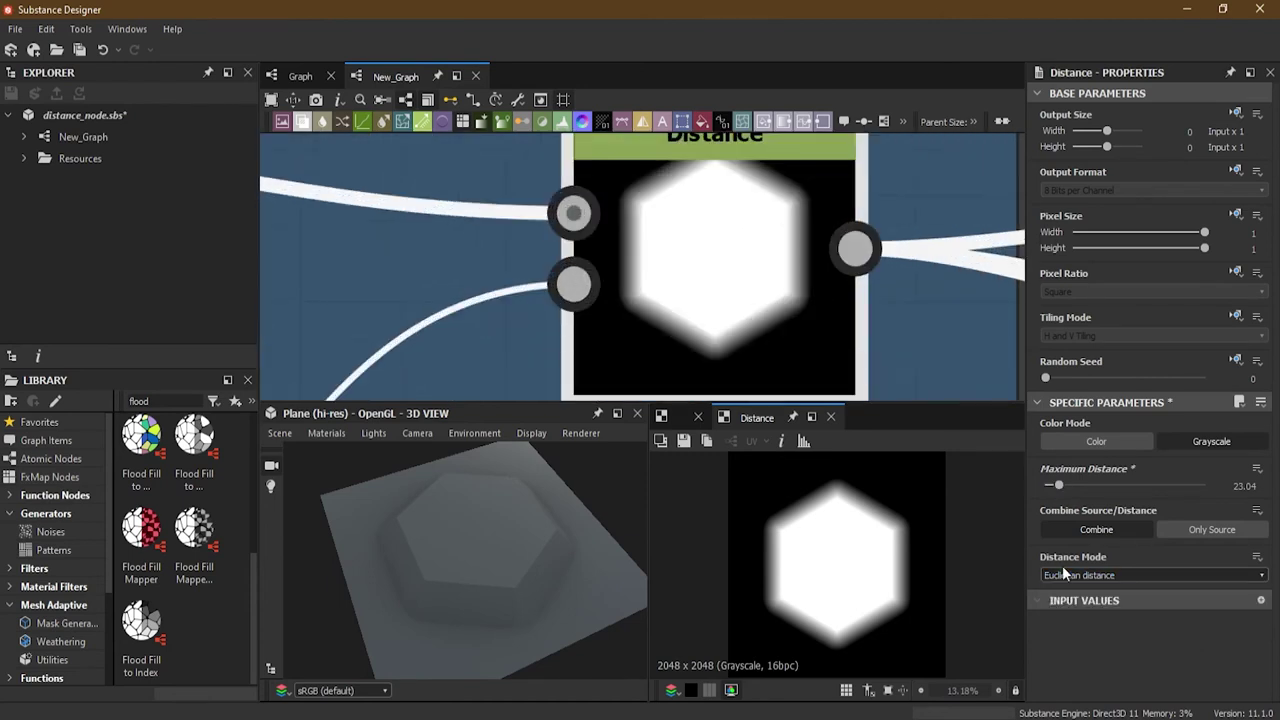
pyautogui.click(1065, 574)
pyautogui.click(1093, 597)
pyautogui.moveTo(530, 555)
pyautogui.mouseDown()
pyautogui.moveTo(567, 577)
pyautogui.moveTo(555, 650)
pyautogui.moveTo(517, 607)
pyautogui.moveTo(517, 549)
pyautogui.mouseUp()
pyautogui.scroll(4, 520, 585)
# Try the Chebyshev distance mode on the hexagon's bevel, inspect it in 3D, and restore Euclidean distance
pyautogui.click(1104, 575)
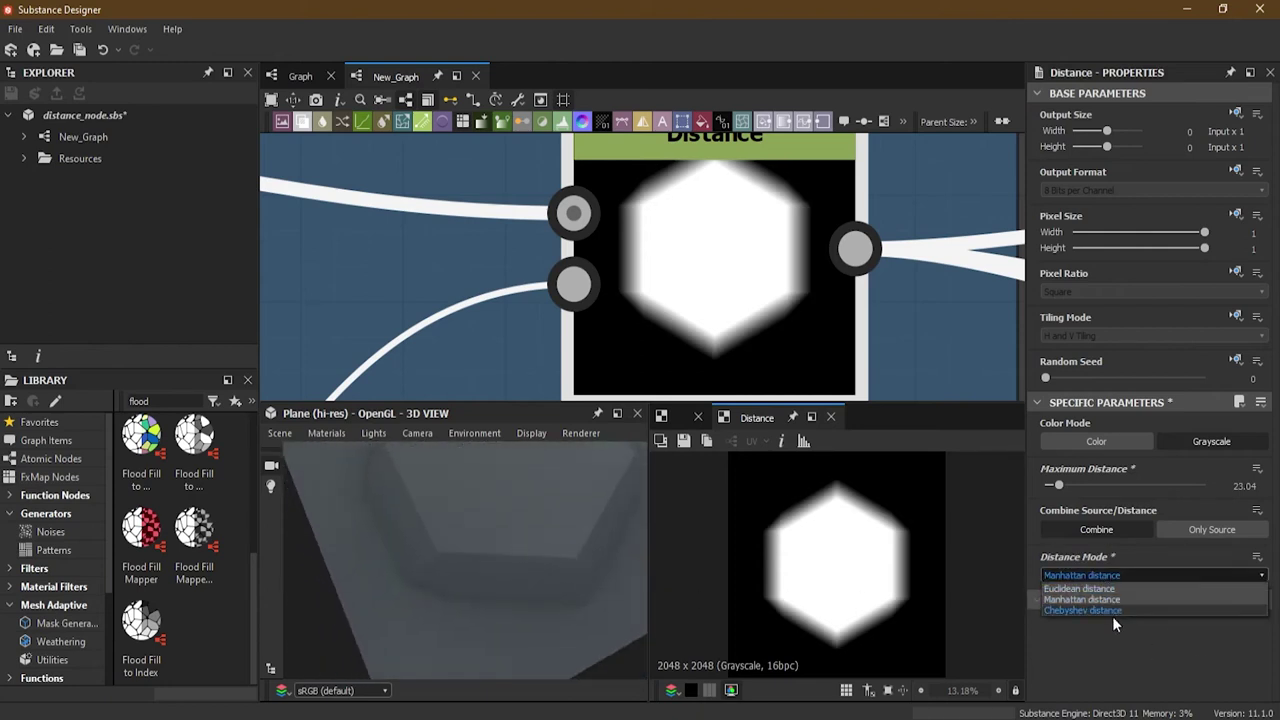
pyautogui.click(1112, 606)
pyautogui.moveTo(552, 535); pyautogui.dragTo(508, 520)
pyautogui.click(1083, 576)
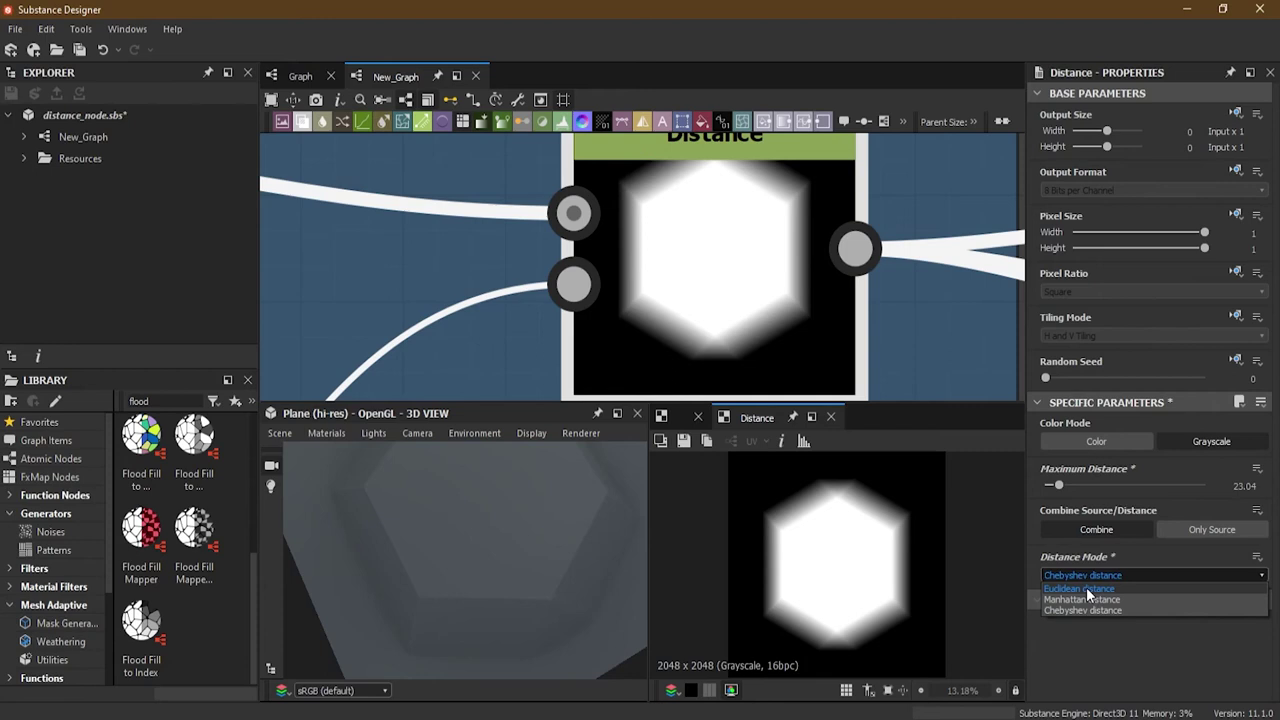
pyautogui.click(1090, 590)
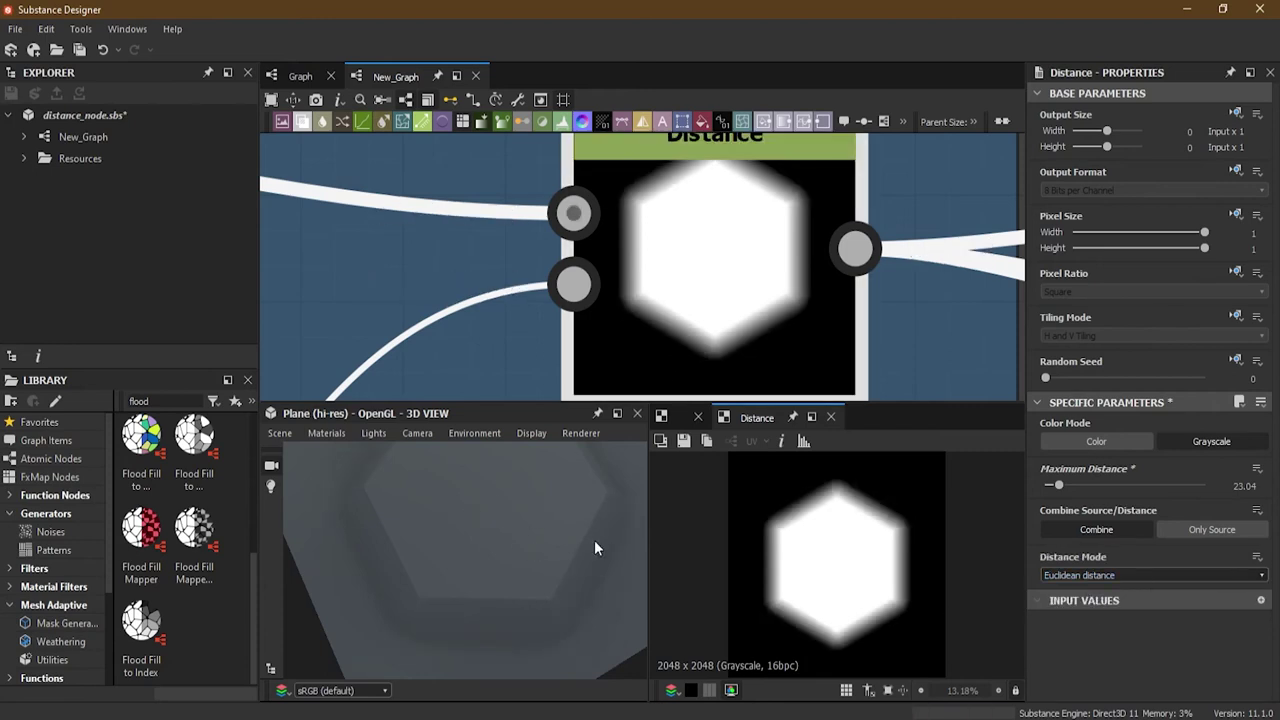
pyautogui.moveTo(485, 571)
pyautogui.mouseDown()
pyautogui.moveTo(486, 608)
pyautogui.moveTo(486, 589)
pyautogui.mouseUp()
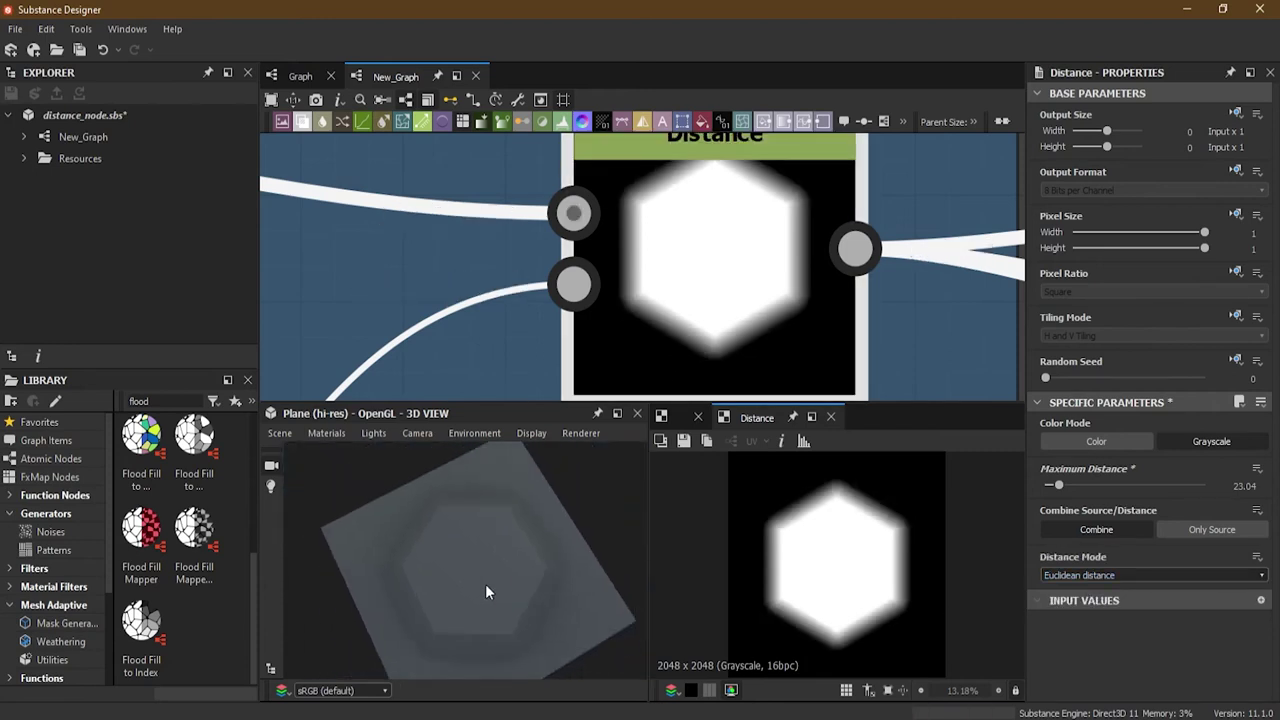
# Connect the Waveform 1 output to the Distance node's Mask Input in place of Polygon 1
pyautogui.scroll(-3, 420, 290)
pyautogui.moveTo(420, 286); pyautogui.dragTo(769, 336, button='middle')
pyautogui.scroll(-1, 604, 298)
pyautogui.moveTo(603, 297); pyautogui.dragTo(570, 360, button='middle')
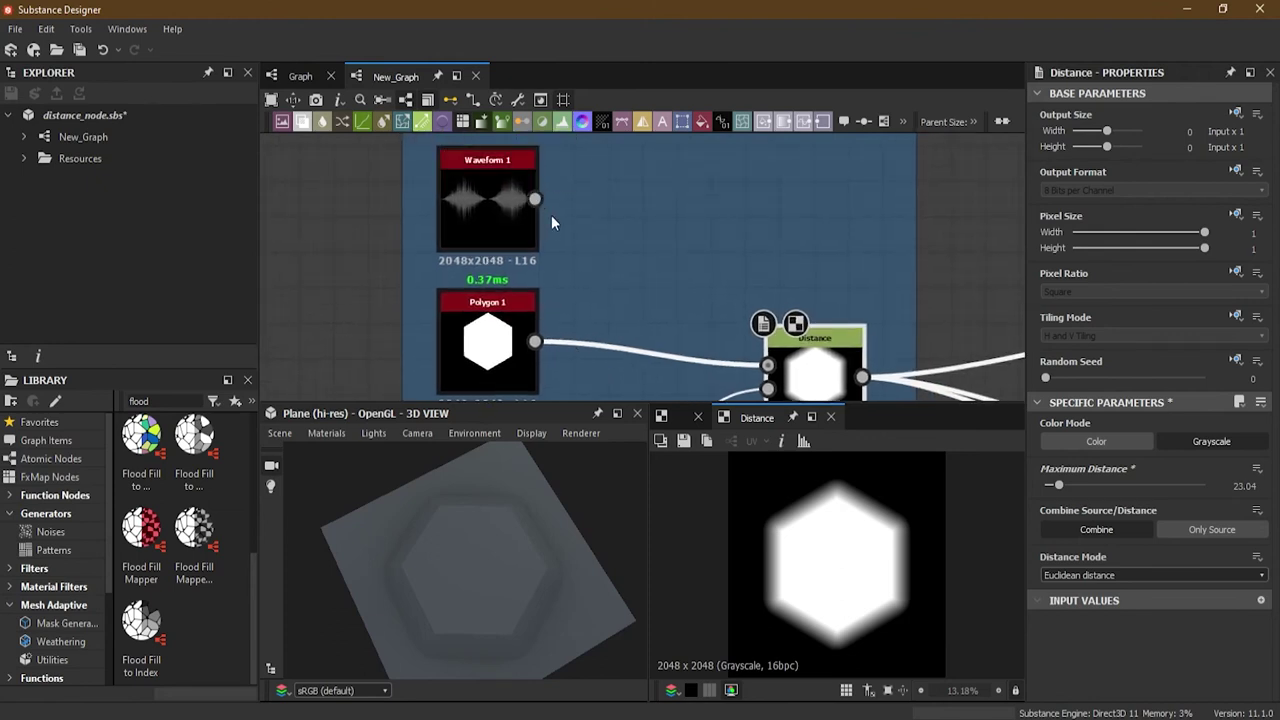
pyautogui.scroll(1, 550, 215)
pyautogui.moveTo(584, 247); pyautogui.dragTo(512, 217, button='middle')
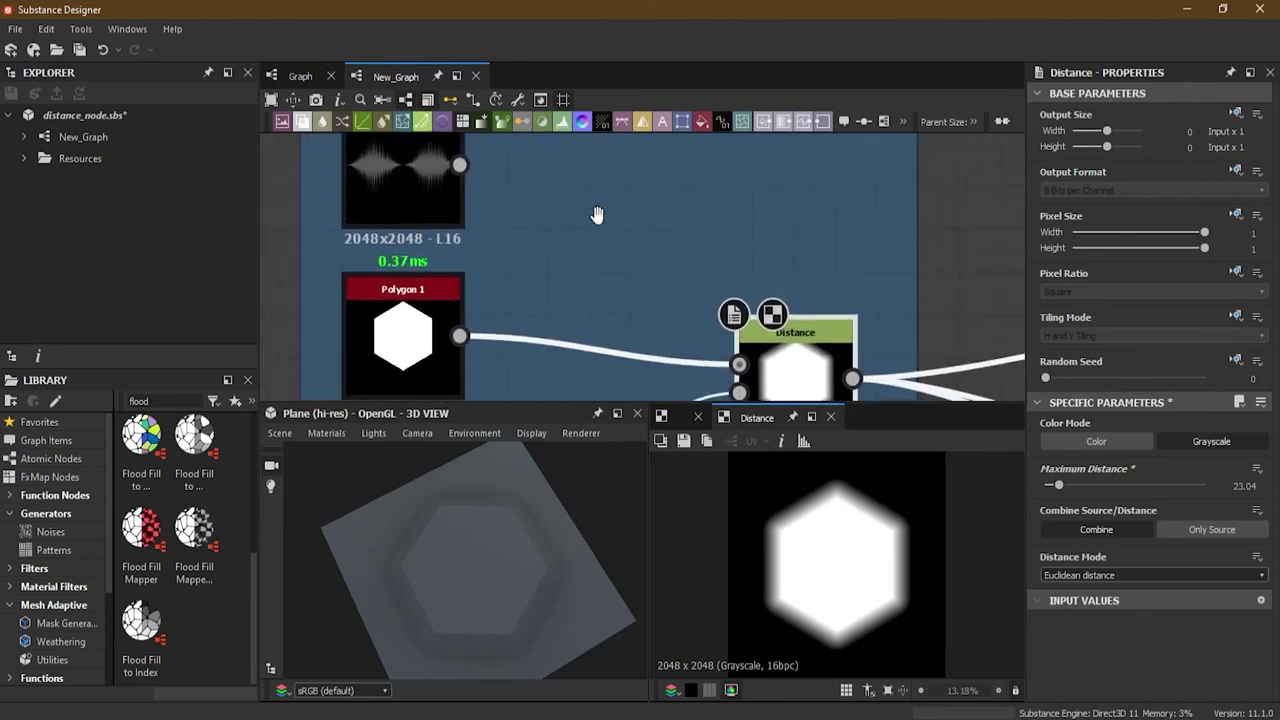
pyautogui.moveTo(461, 165); pyautogui.dragTo(737, 366)
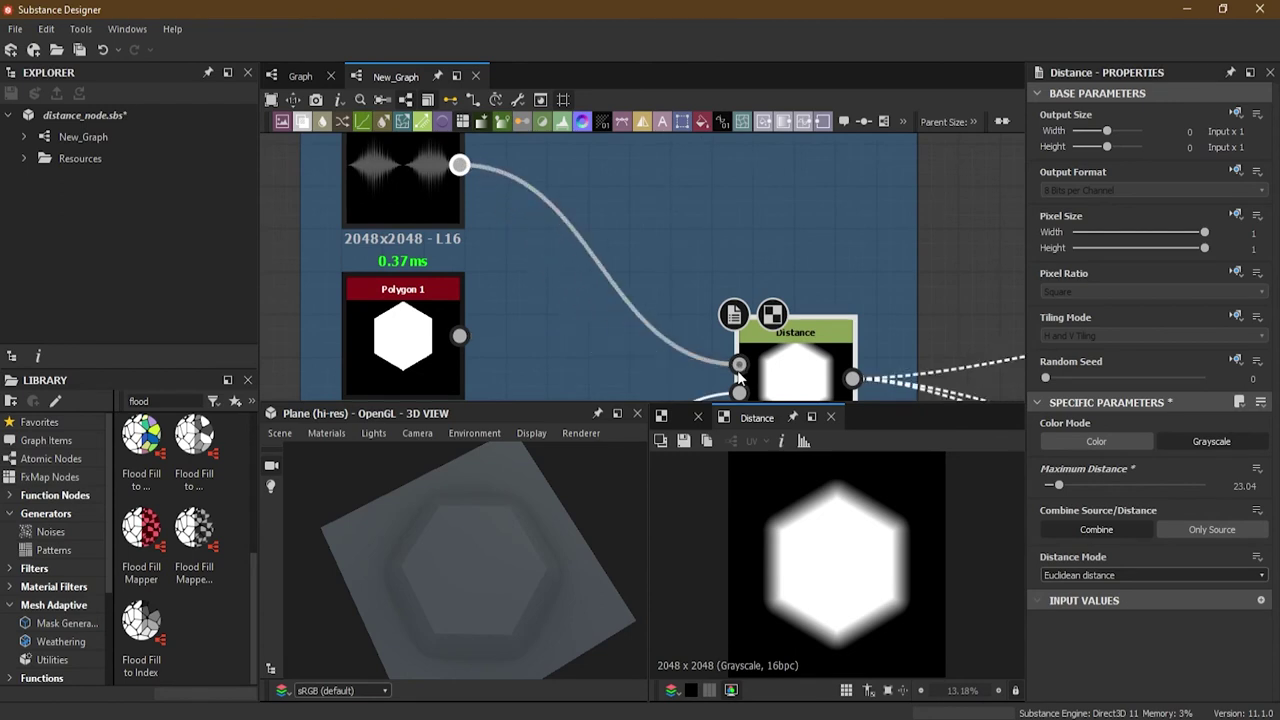
# Inspect the beveled waveform in the 3D view and lower the Distance node's Maximum Distance to 7.68
pyautogui.moveTo(562, 506); pyautogui.dragTo(454, 562)
pyautogui.scroll(5, 437, 544)
pyautogui.moveTo(1057, 487); pyautogui.dragTo(1049, 486)
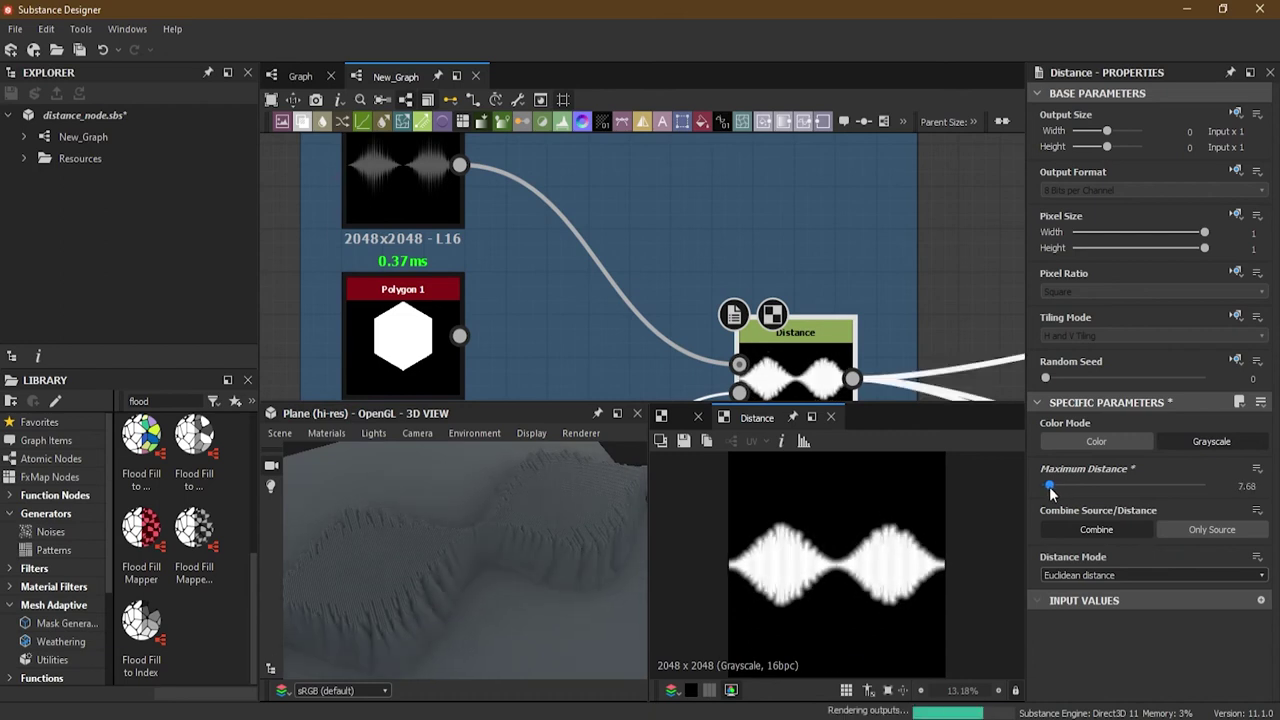
# Try the Manhattan and Chebyshev distance modes on the waveform bevel and switch back to Euclidean distance
pyautogui.click(1097, 576)
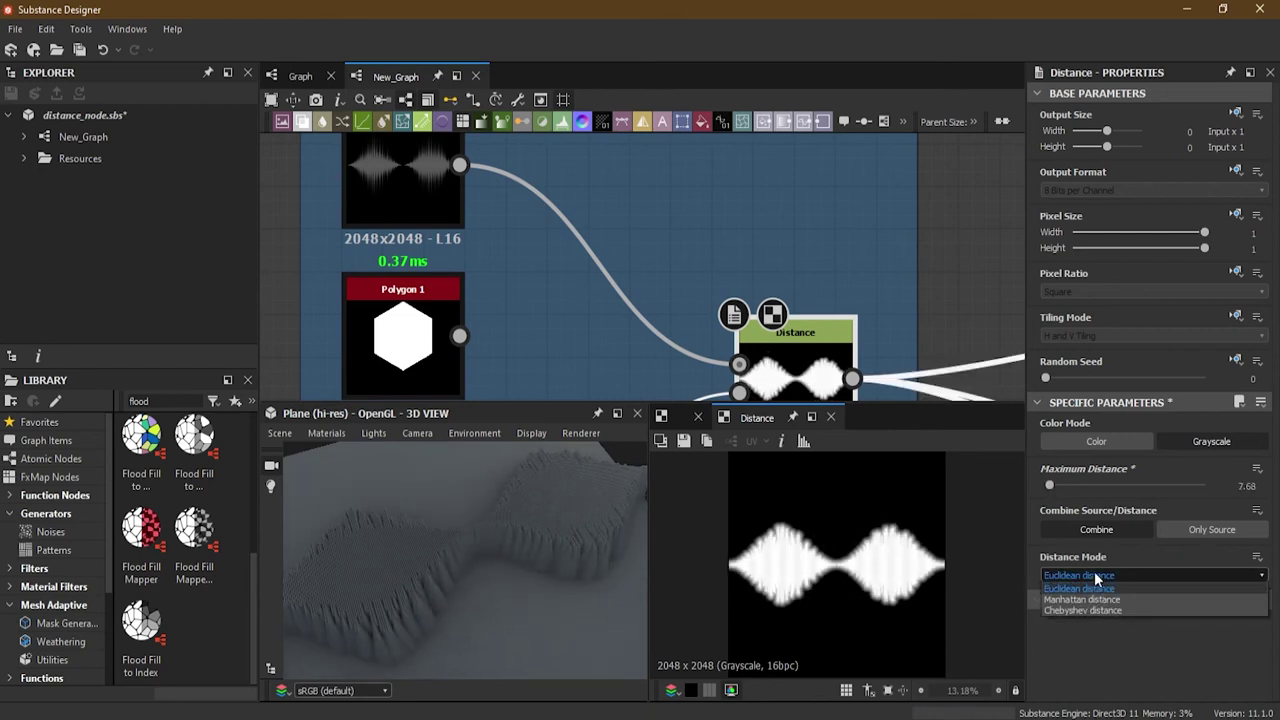
pyautogui.click(1097, 600)
pyautogui.click(1080, 574)
pyautogui.click(1085, 604)
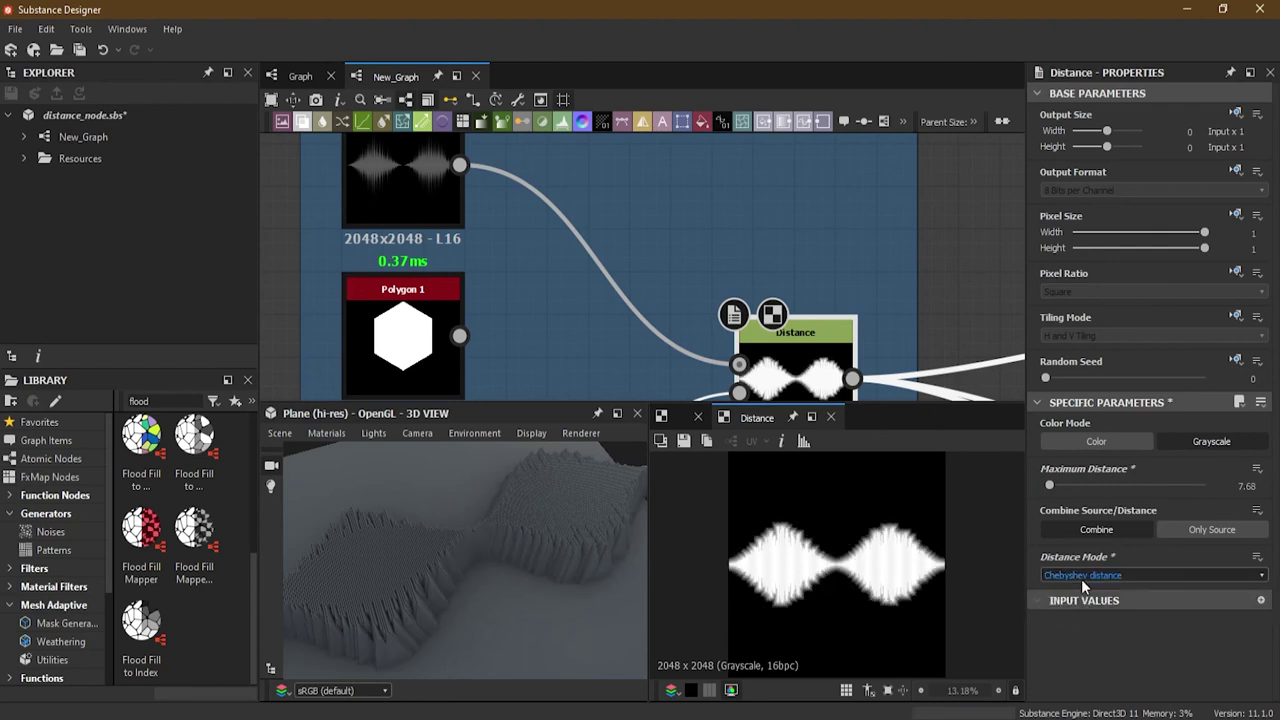
pyautogui.click(1078, 577)
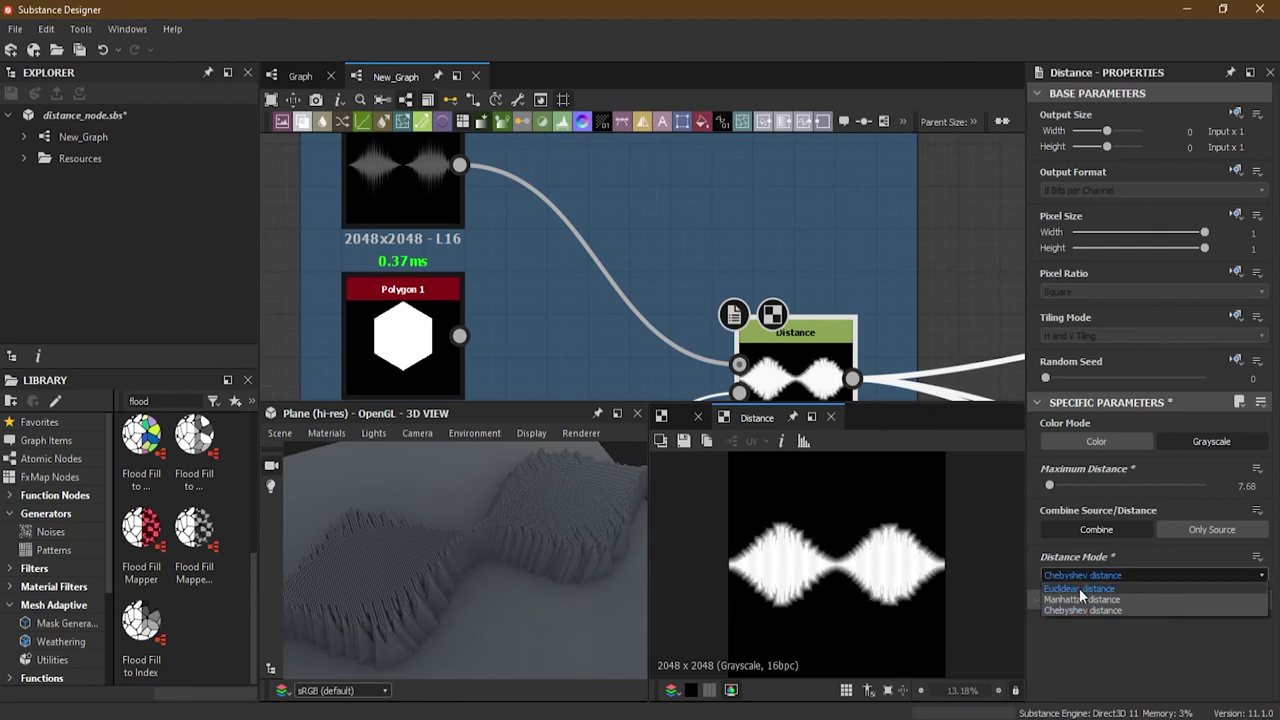
pyautogui.click(1080, 590)
# Inspect the waveform's bevel from several angles in 3D and reduce the Maximum Distance to 1.28
pyautogui.moveTo(533, 578); pyautogui.dragTo(465, 524)
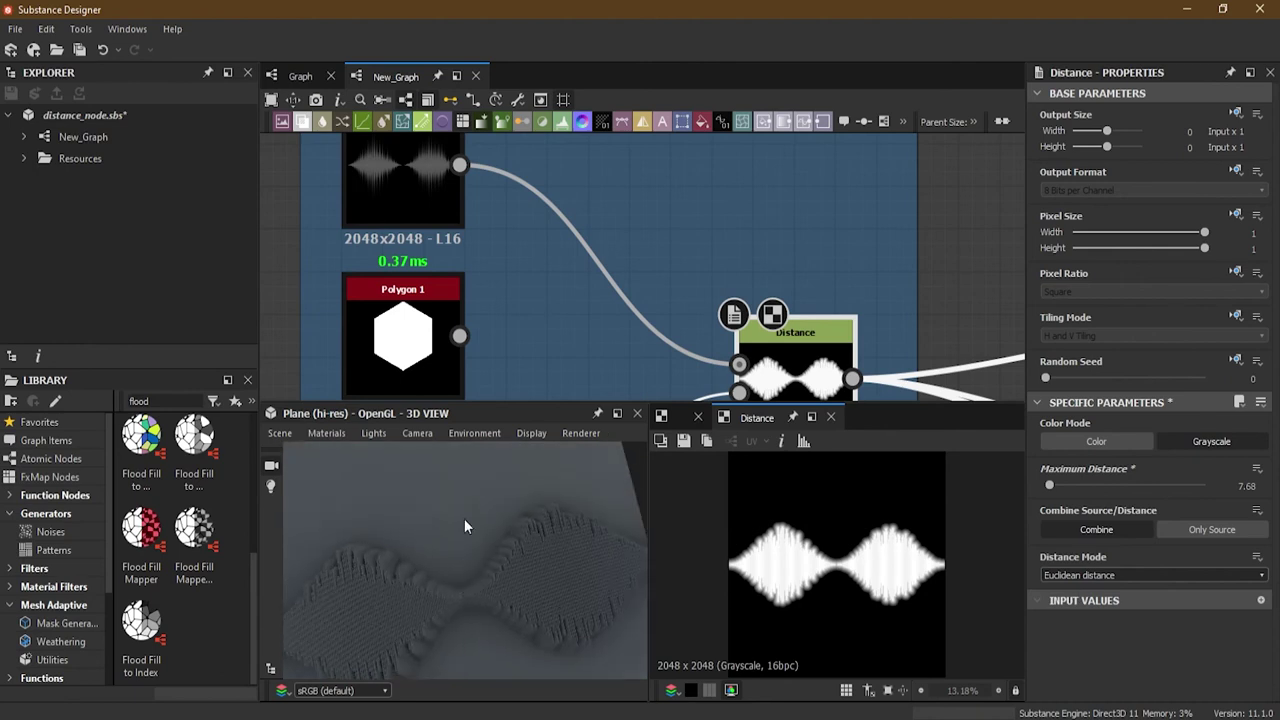
pyautogui.moveTo(533, 476); pyautogui.dragTo(560, 570)
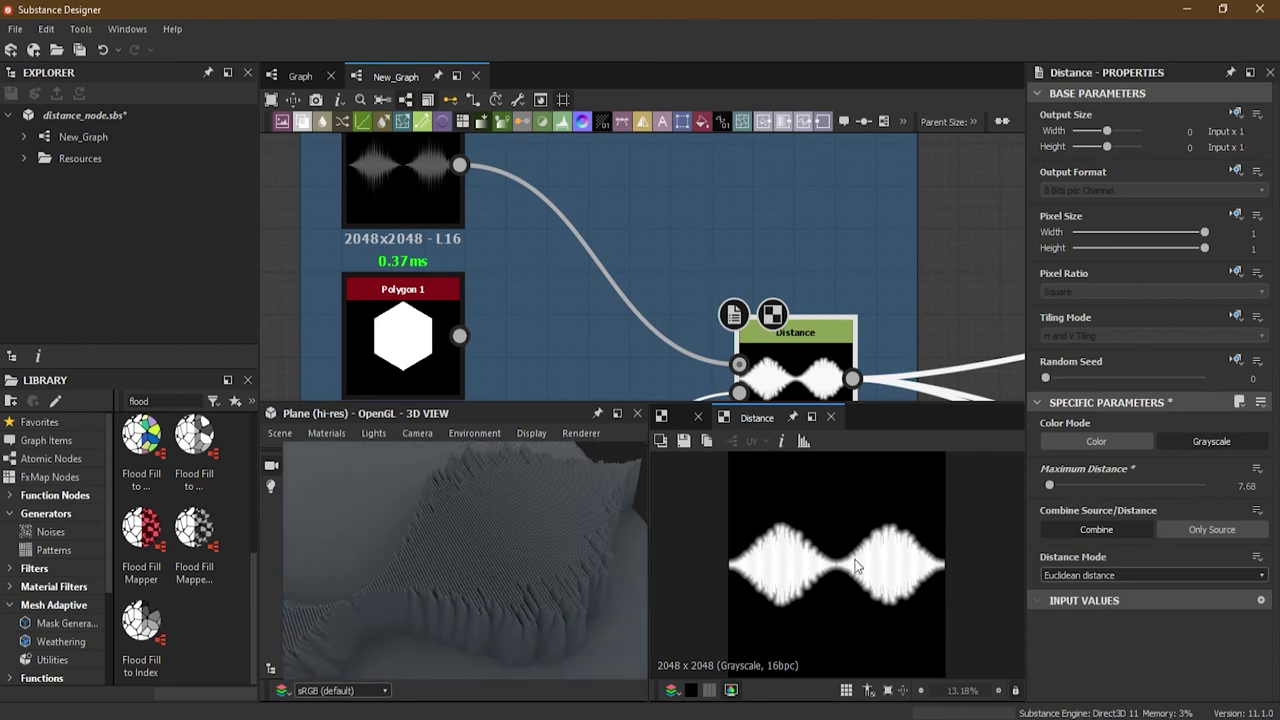
pyautogui.moveTo(1051, 485); pyautogui.dragTo(1048, 493)
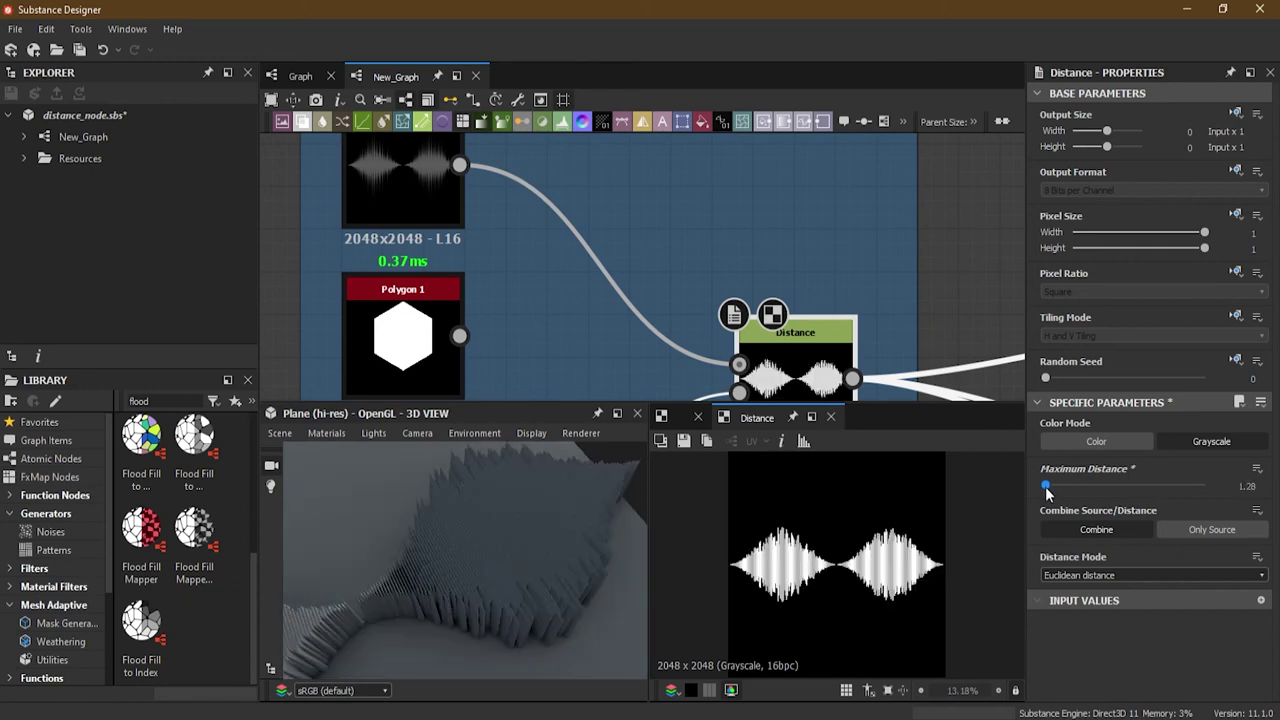
pyautogui.moveTo(545, 573); pyautogui.dragTo(502, 573)
# Move the graph's output nodes down from the For Beveling frame to beside the Edge Breaker frame
pyautogui.scroll(-3, 503, 573)
pyautogui.scroll(-7, 620, 315)
pyautogui.moveTo(713, 341); pyautogui.dragTo(656, 294, button='middle')
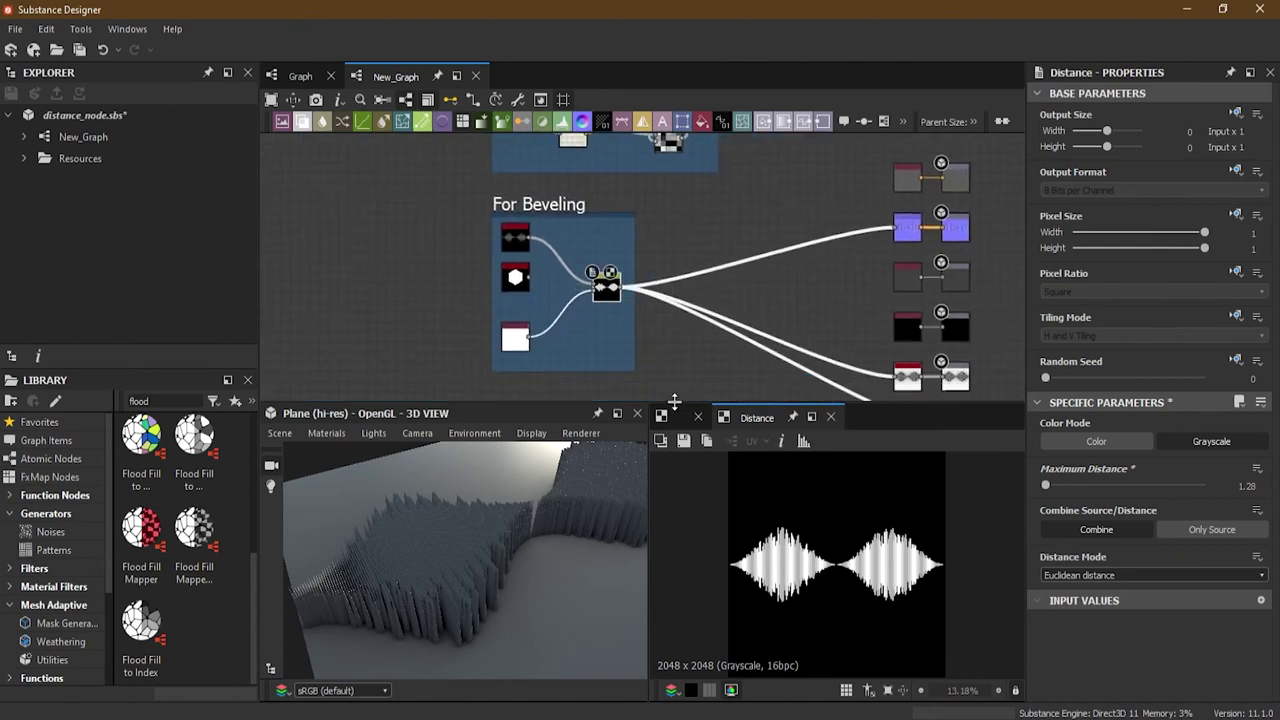
pyautogui.scroll(-3, 691, 343)
pyautogui.moveTo(759, 370); pyautogui.dragTo(773, 261, button='middle')
pyautogui.moveTo(811, 178); pyautogui.dragTo(731, 327)
pyautogui.moveTo(752, 214); pyautogui.dragTo(738, 292)
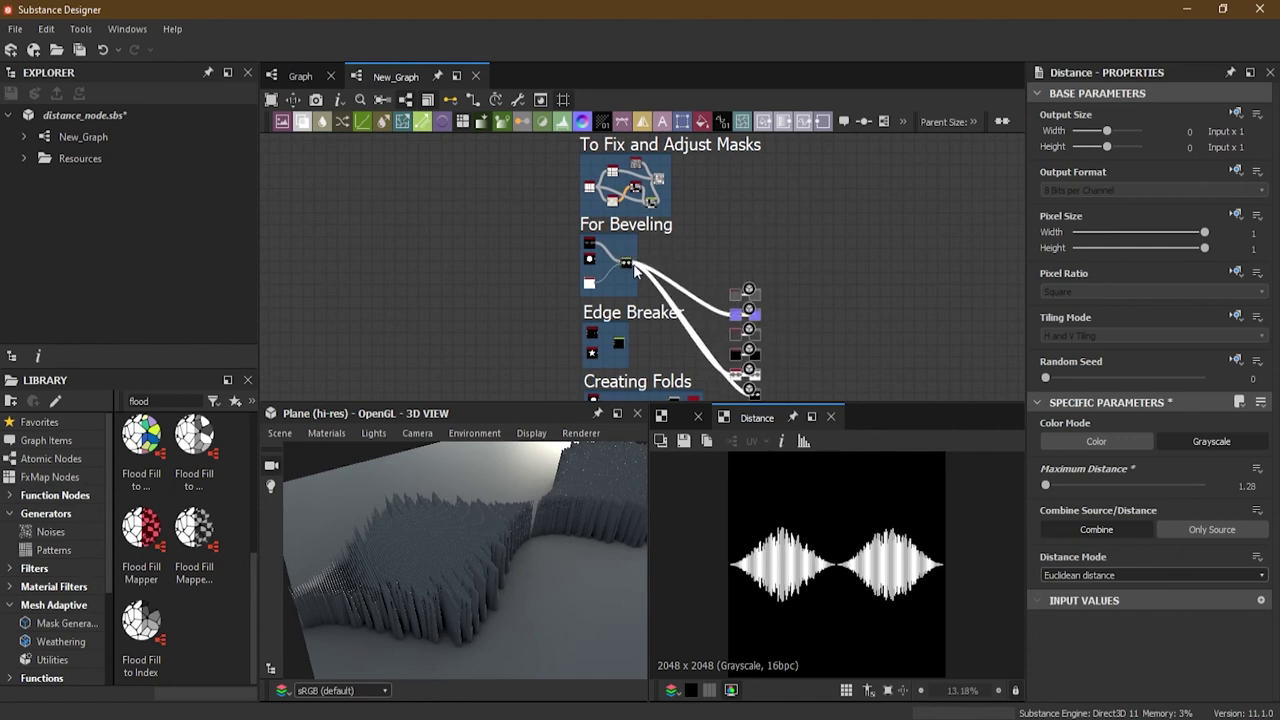
# Transfer the output links from the For Beveling Distance node to the Distance node in the Edge Breaker frame
pyautogui.scroll(2, 634, 268)
pyautogui.scroll(2, 634, 265)
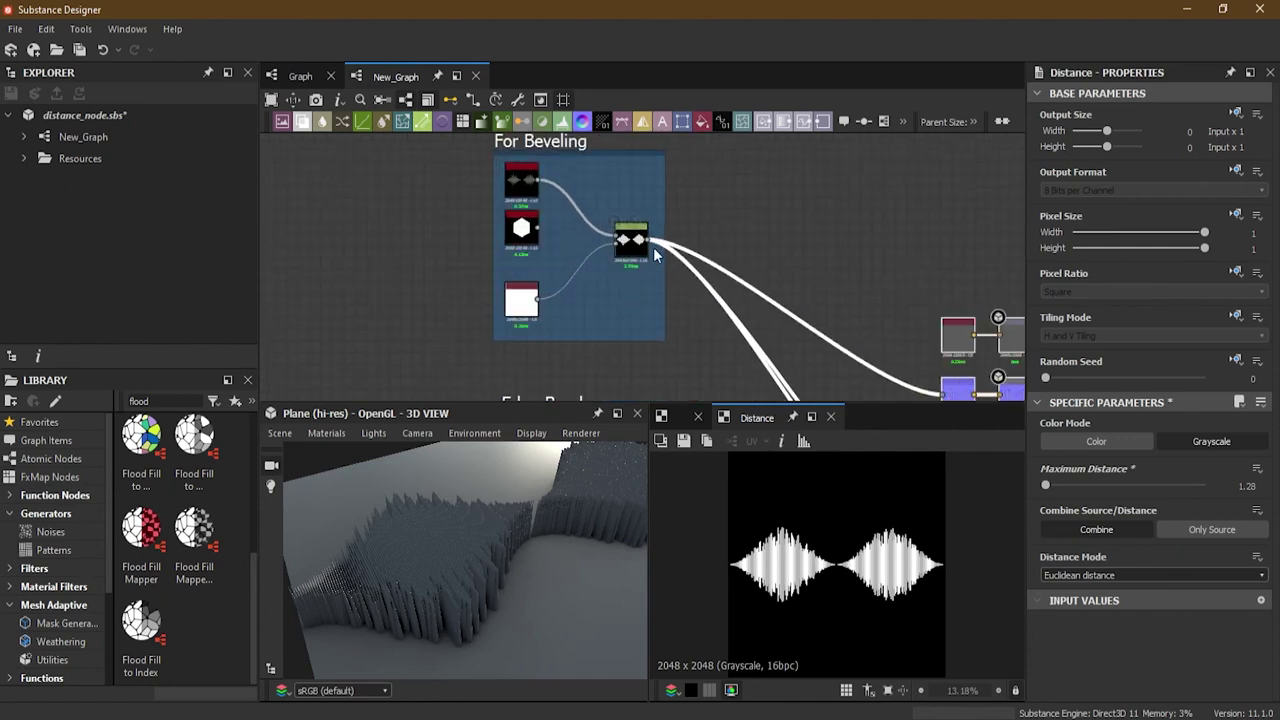
pyautogui.keyDown('shift'); pyautogui.moveTo(648, 243); pyautogui.dragTo(645, 368); pyautogui.keyUp('shift')
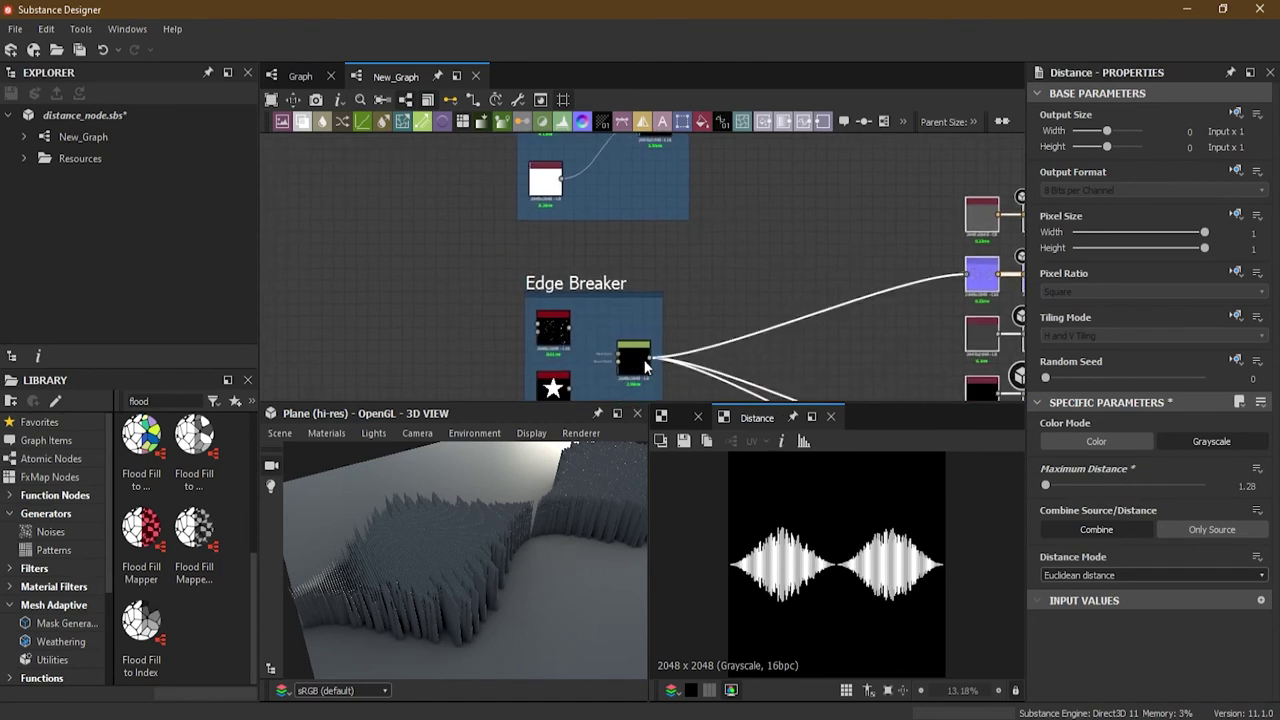
pyautogui.scroll(5, 608, 353)
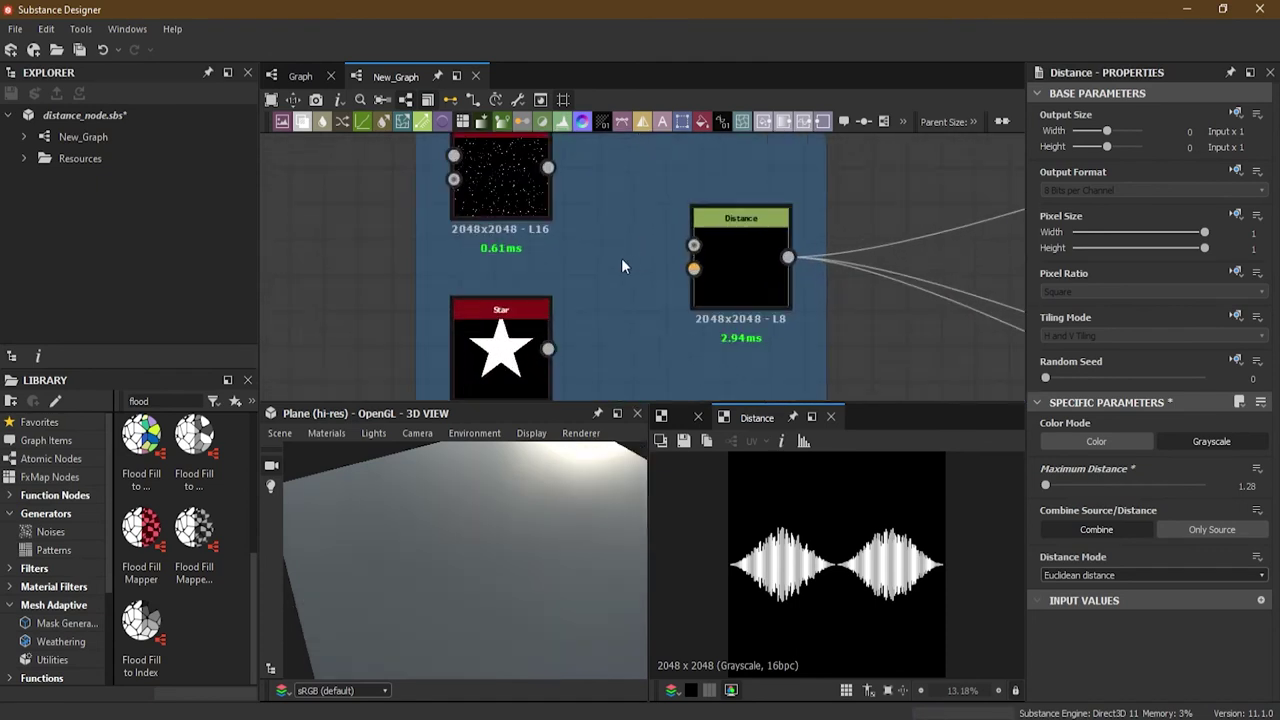
# Preview the Edge Breaker frame's Distance node and connect the Star output to its Source Input
pyautogui.click(766, 272)
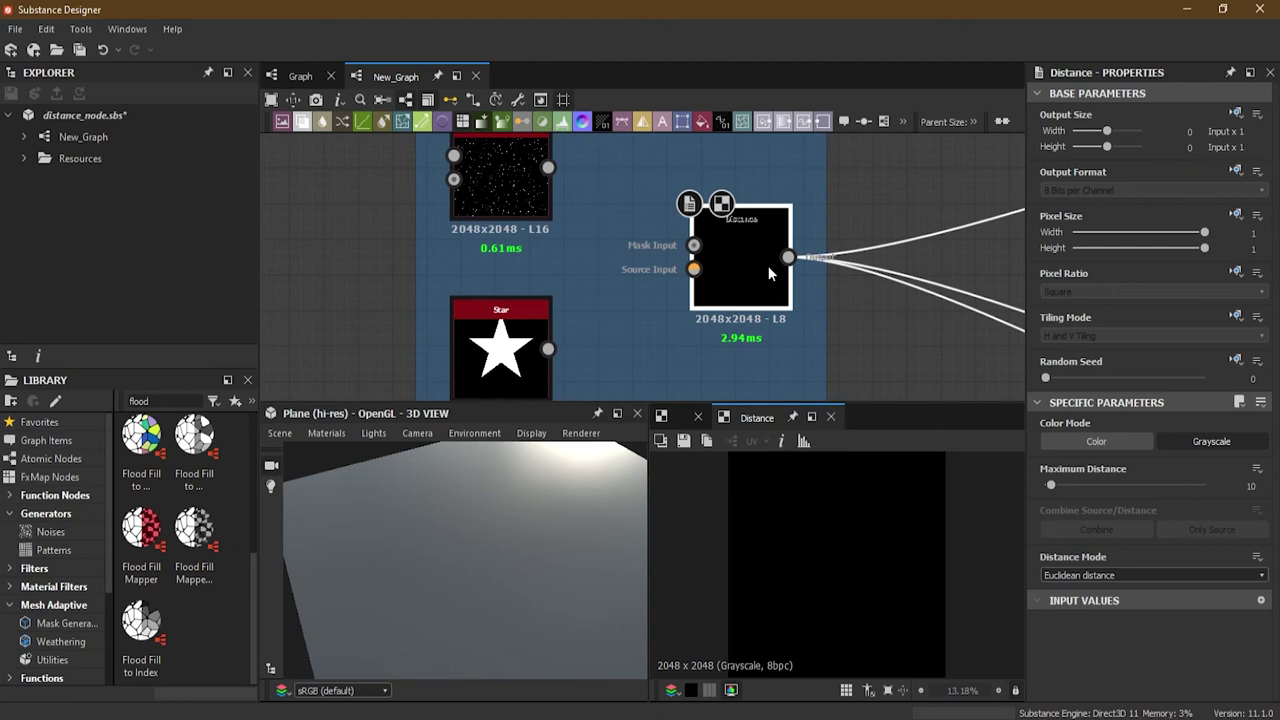
pyautogui.moveTo(470, 600)
pyautogui.mouseDown()
pyautogui.moveTo(491, 612)
pyautogui.moveTo(500, 588)
pyautogui.moveTo(479, 578)
pyautogui.mouseUp()
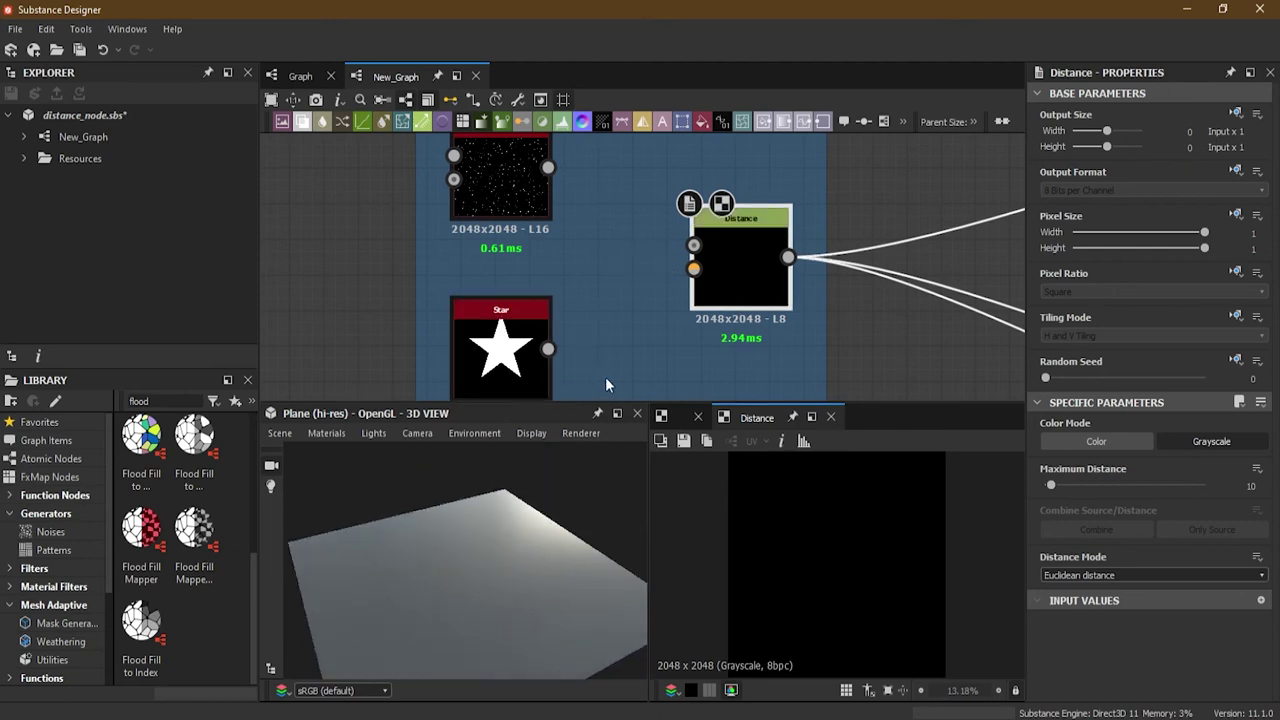
pyautogui.moveTo(548, 349); pyautogui.dragTo(693, 268)
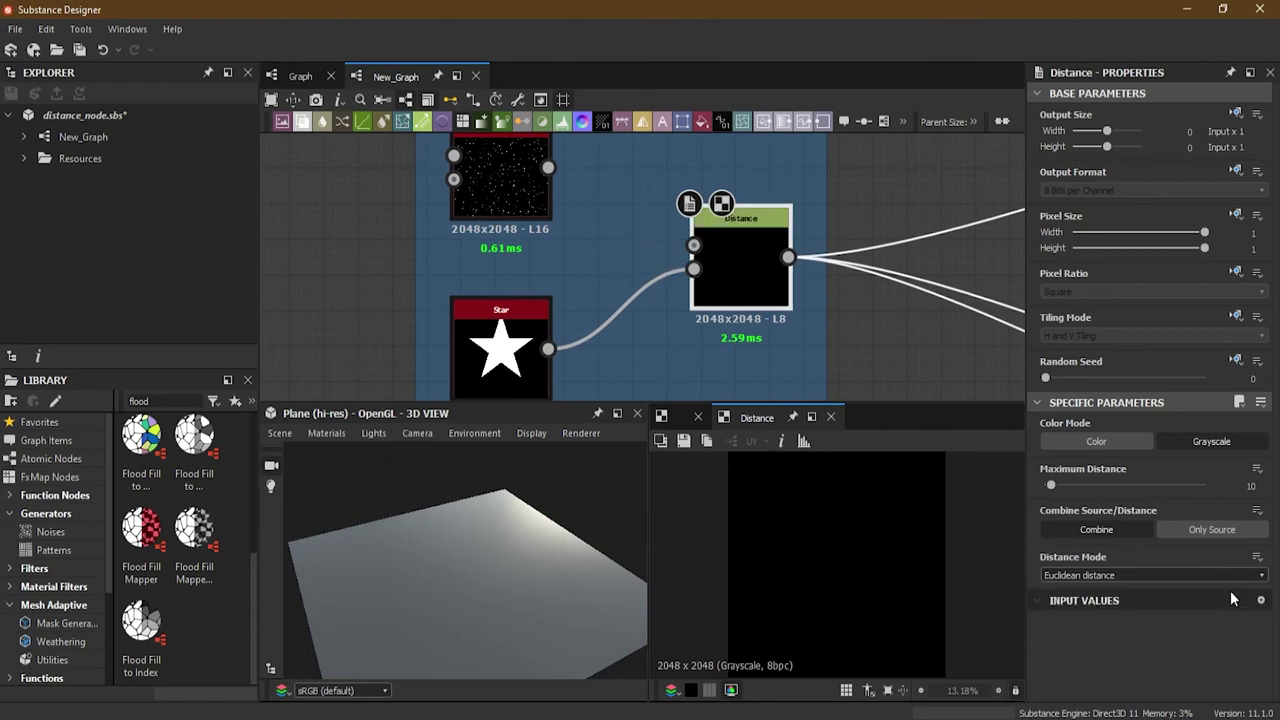
# Try Only Source on the star's Distance node, return it to Combine, and reset the Maximum Distance
pyautogui.click(1206, 530)
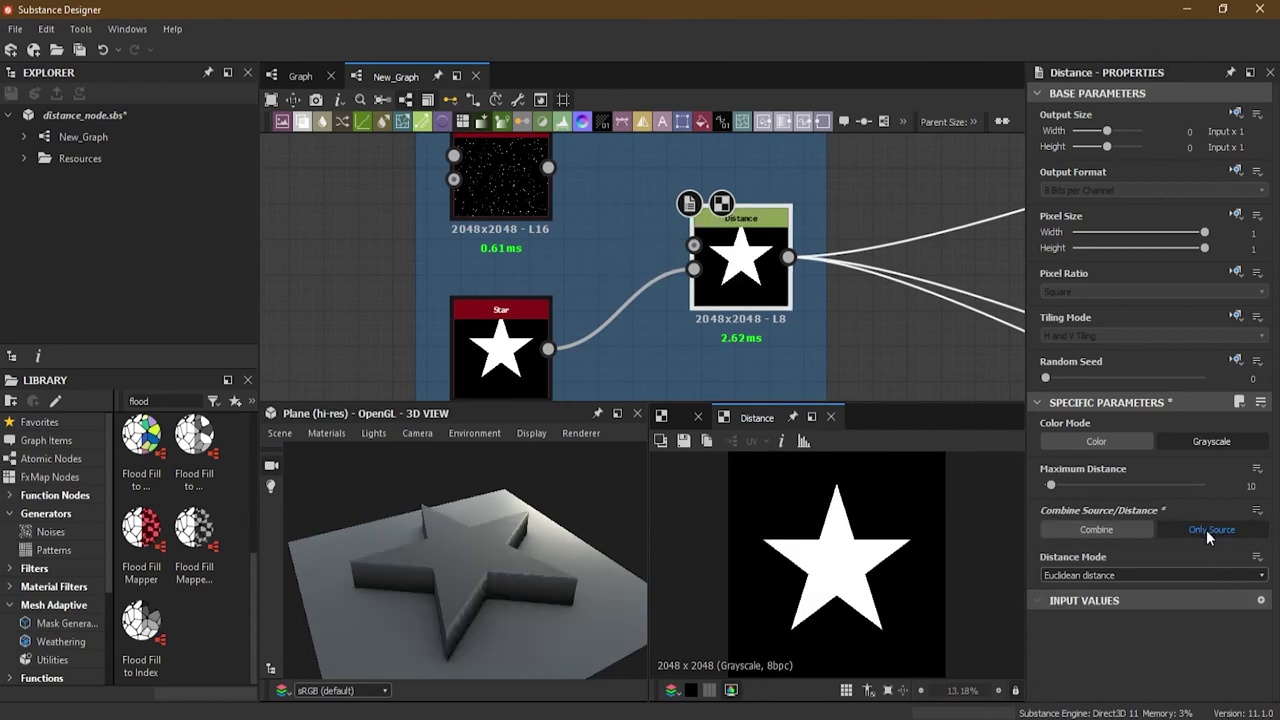
pyautogui.click(1126, 530)
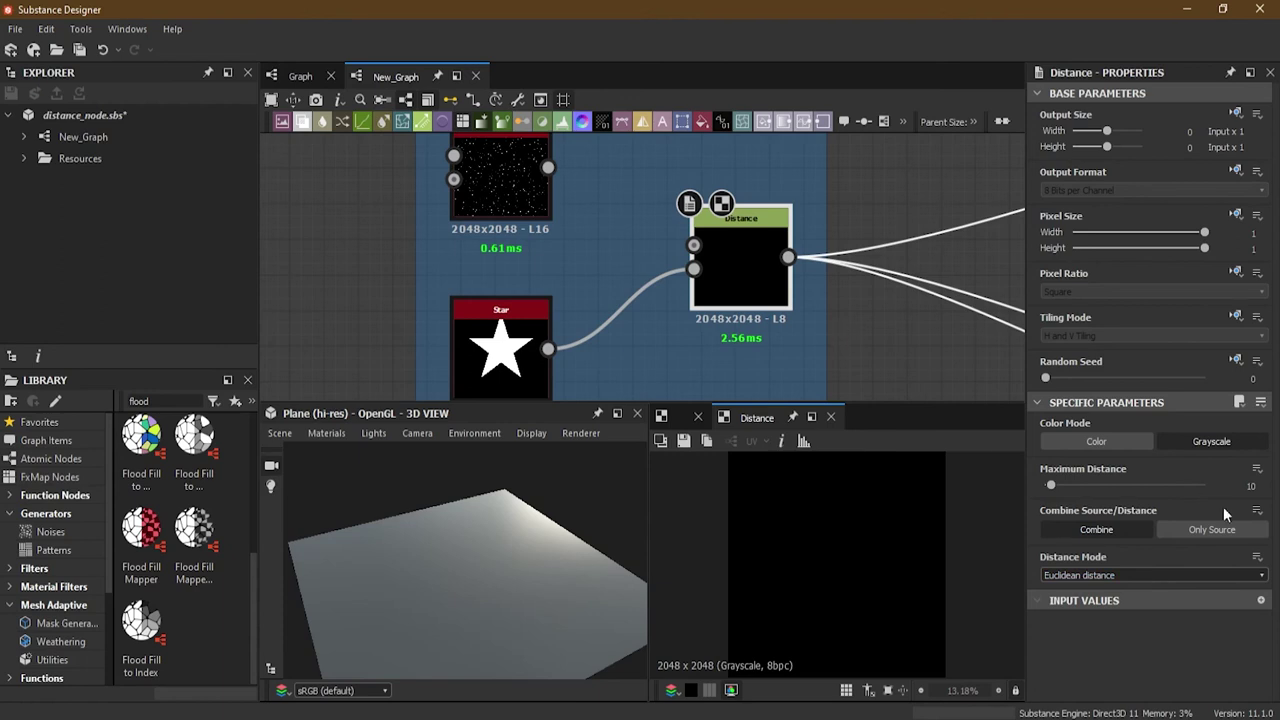
pyautogui.click(1257, 469)
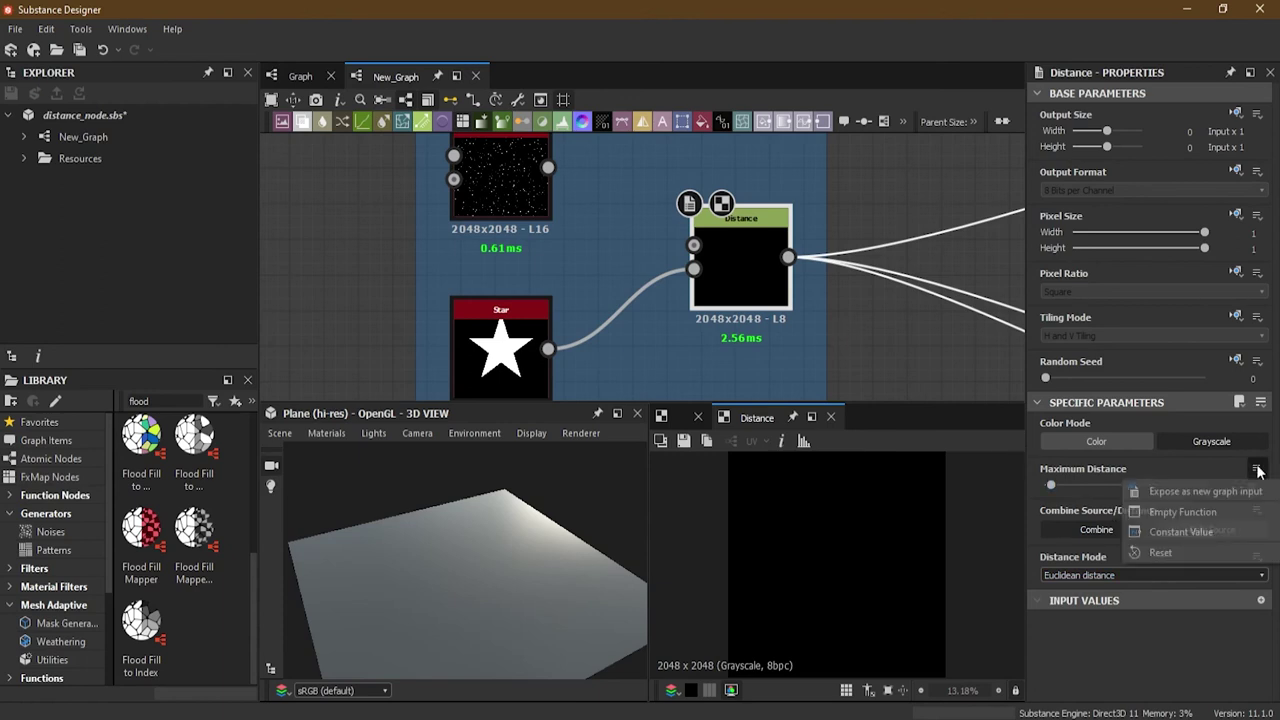
pyautogui.click(1224, 554)
pyautogui.moveTo(568, 247); pyautogui.dragTo(570, 279, button='middle')
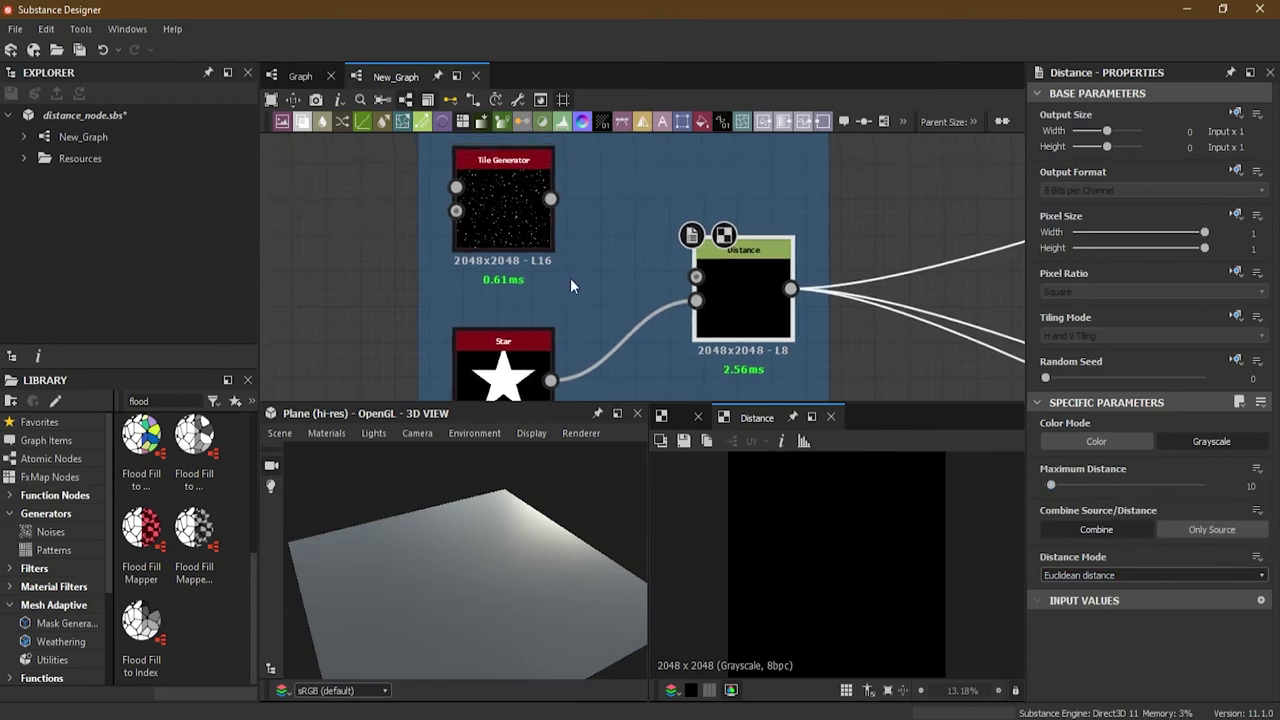
# Connect the Tile Generator output to the Distance node's mask input and inspect both source nodes and the star in the 3D view
pyautogui.moveTo(565, 222); pyautogui.dragTo(695, 279)
pyautogui.scroll(6, 495, 204)
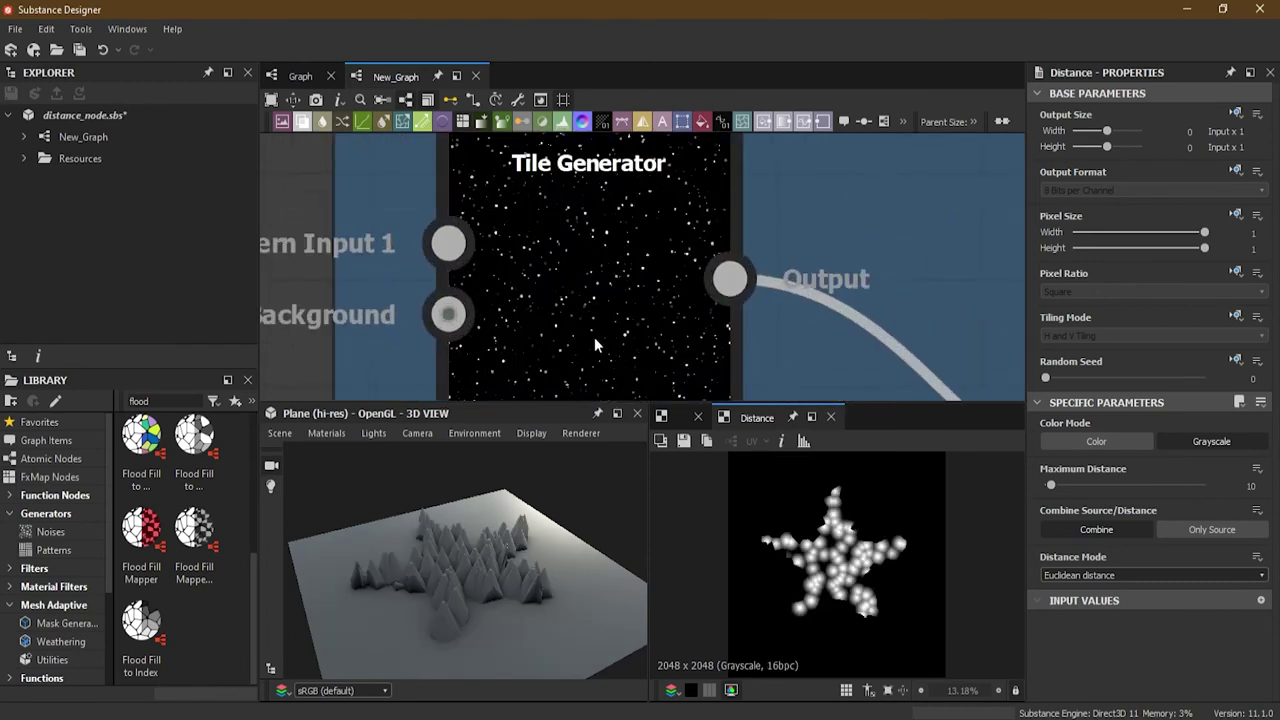
pyautogui.scroll(-5, 648, 303)
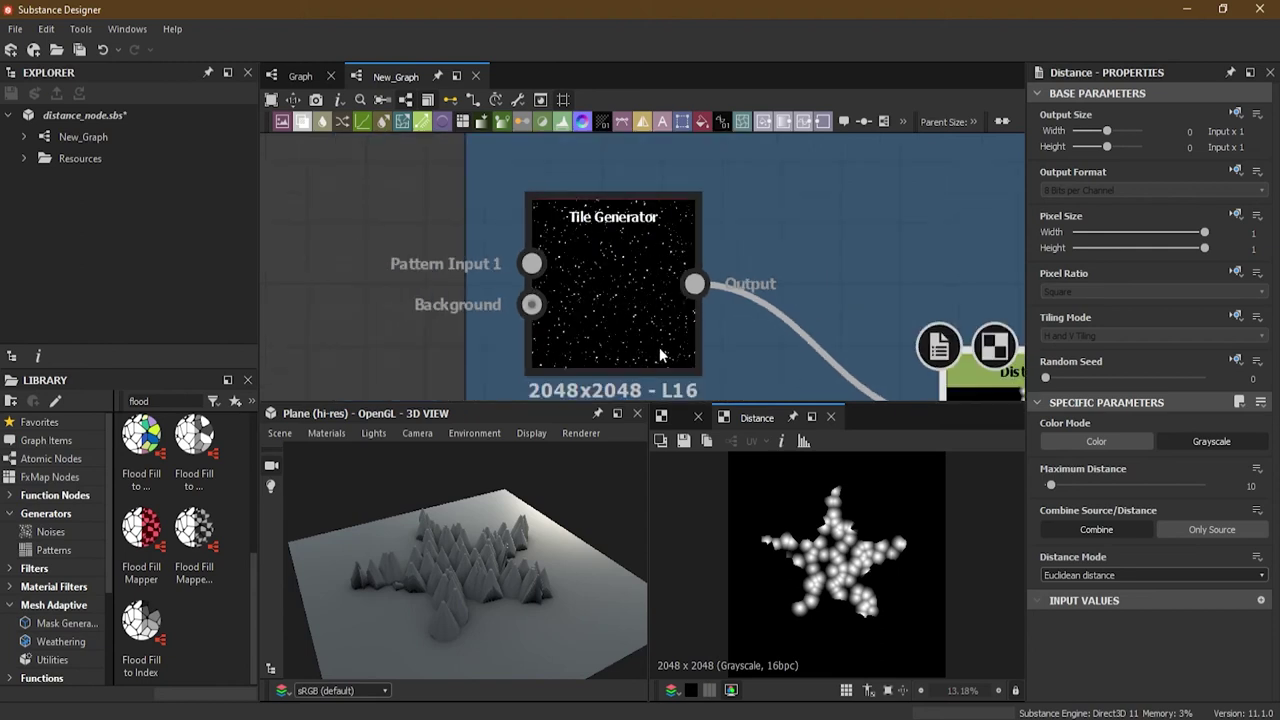
pyautogui.scroll(3, 594, 236)
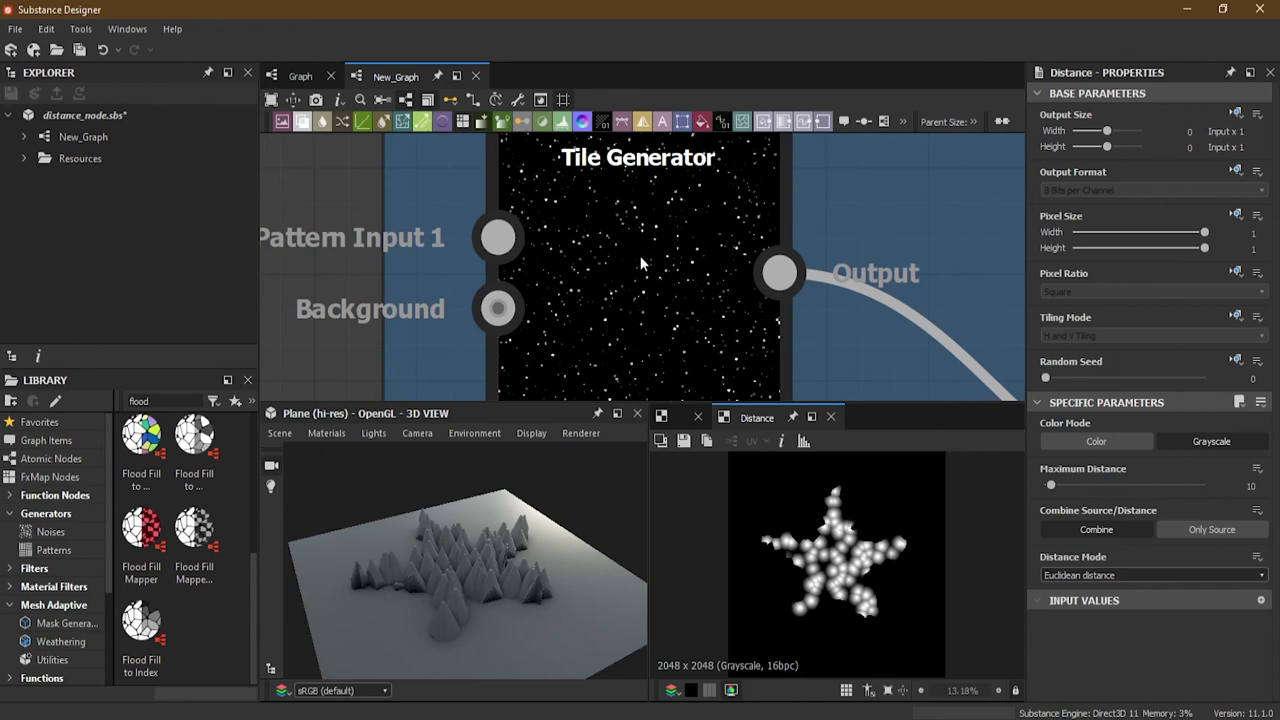
pyautogui.moveTo(688, 338); pyautogui.dragTo(677, 263, button='middle')
pyautogui.scroll(-4, 690, 328)
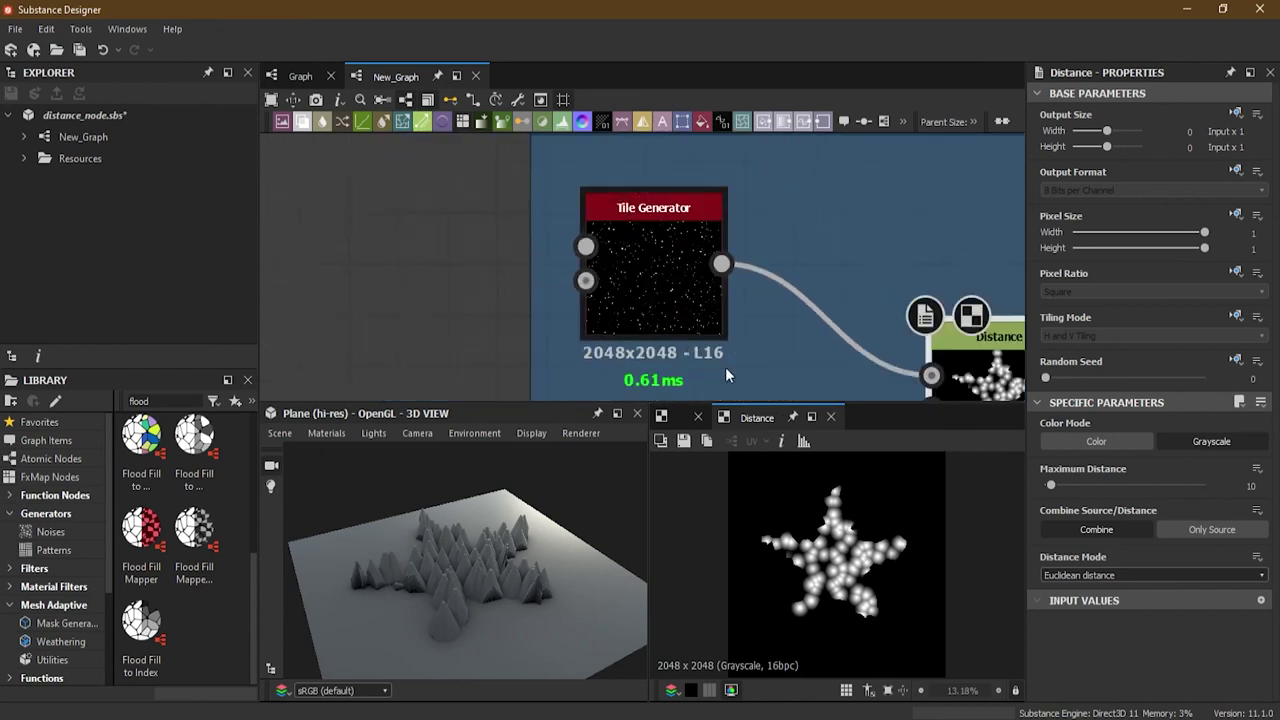
pyautogui.moveTo(725, 367); pyautogui.dragTo(689, 185, button='middle')
pyautogui.scroll(1, 641, 331)
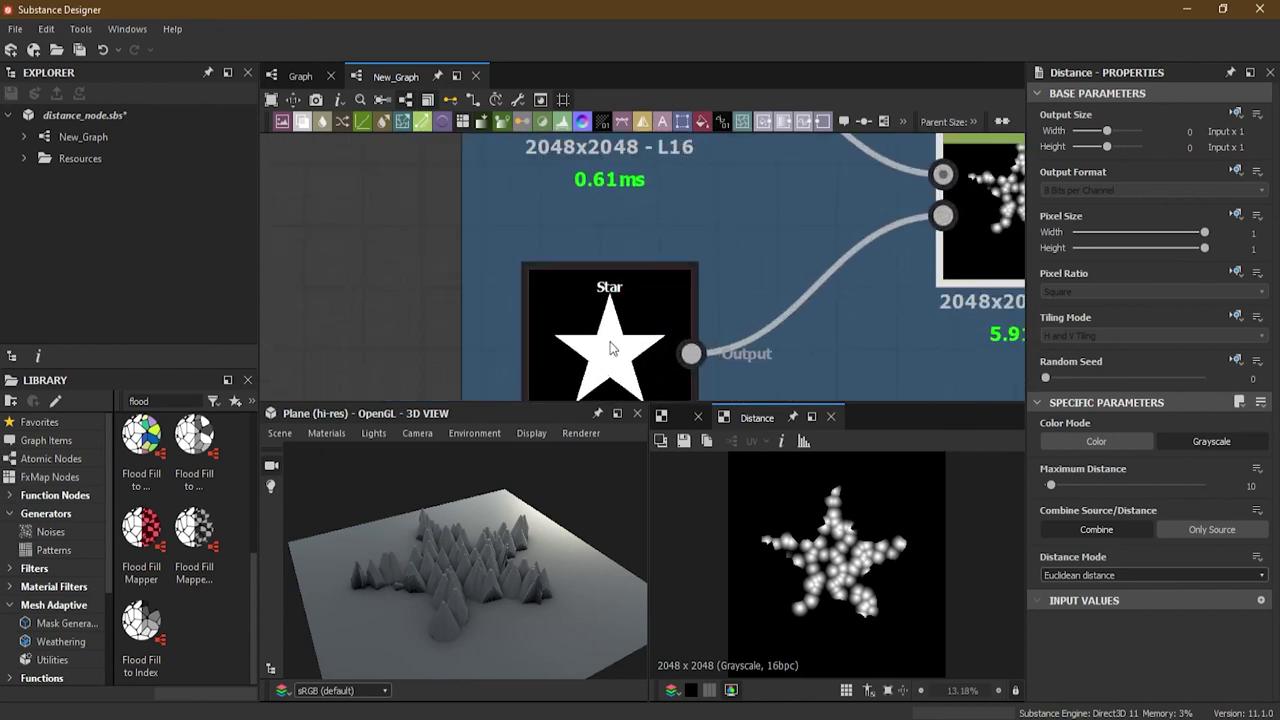
pyautogui.click(635, 345)
pyautogui.moveTo(470, 560); pyautogui.dragTo(494, 569)
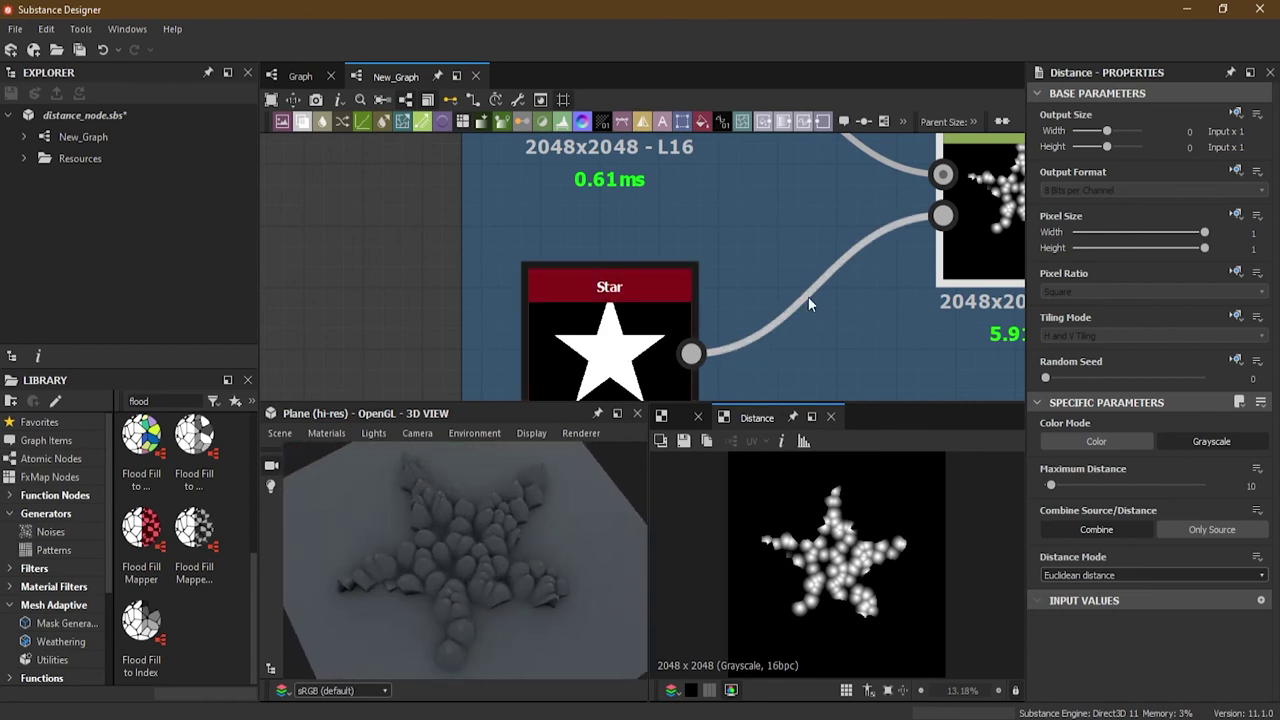
# Swap the Tile Generator and Star links between the Distance node's two inputs and inspect the 3D result
pyautogui.scroll(-2, 808, 296)
pyautogui.moveTo(746, 198); pyautogui.dragTo(777, 358)
pyautogui.press('x')
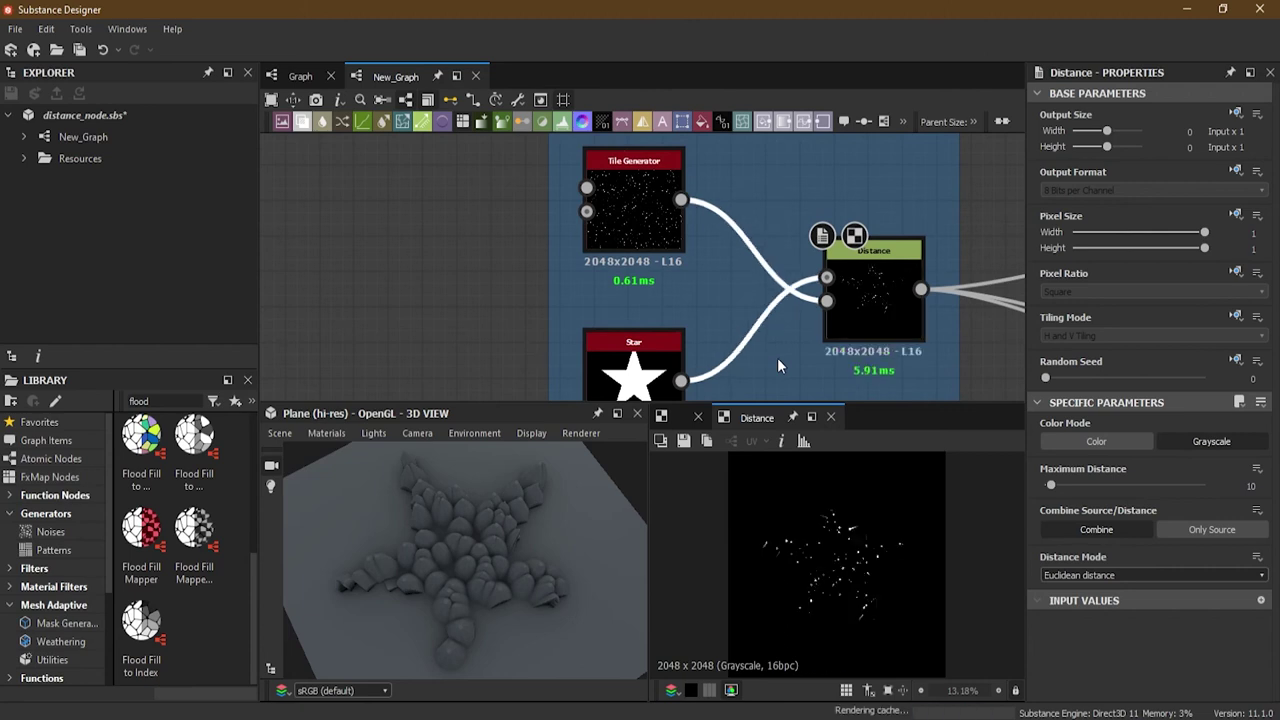
pyautogui.moveTo(452, 607); pyautogui.dragTo(454, 589)
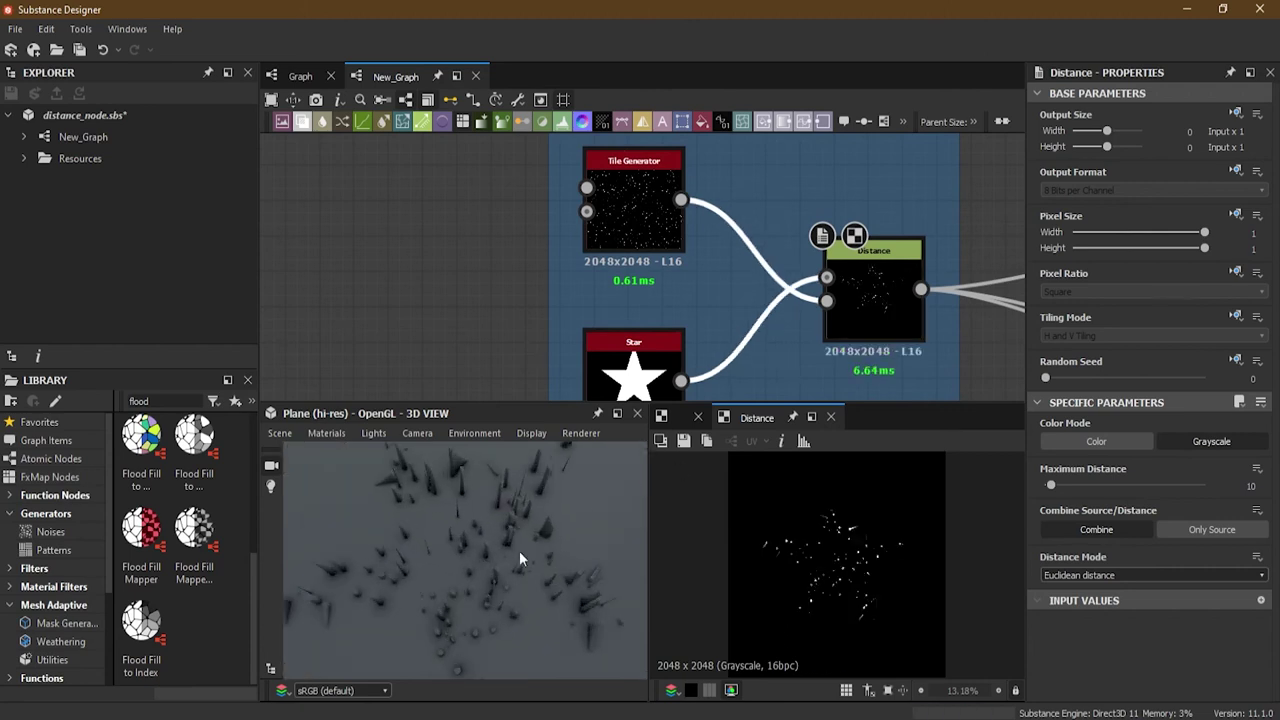
pyautogui.moveTo(650, 318); pyautogui.dragTo(642, 260, button='middle')
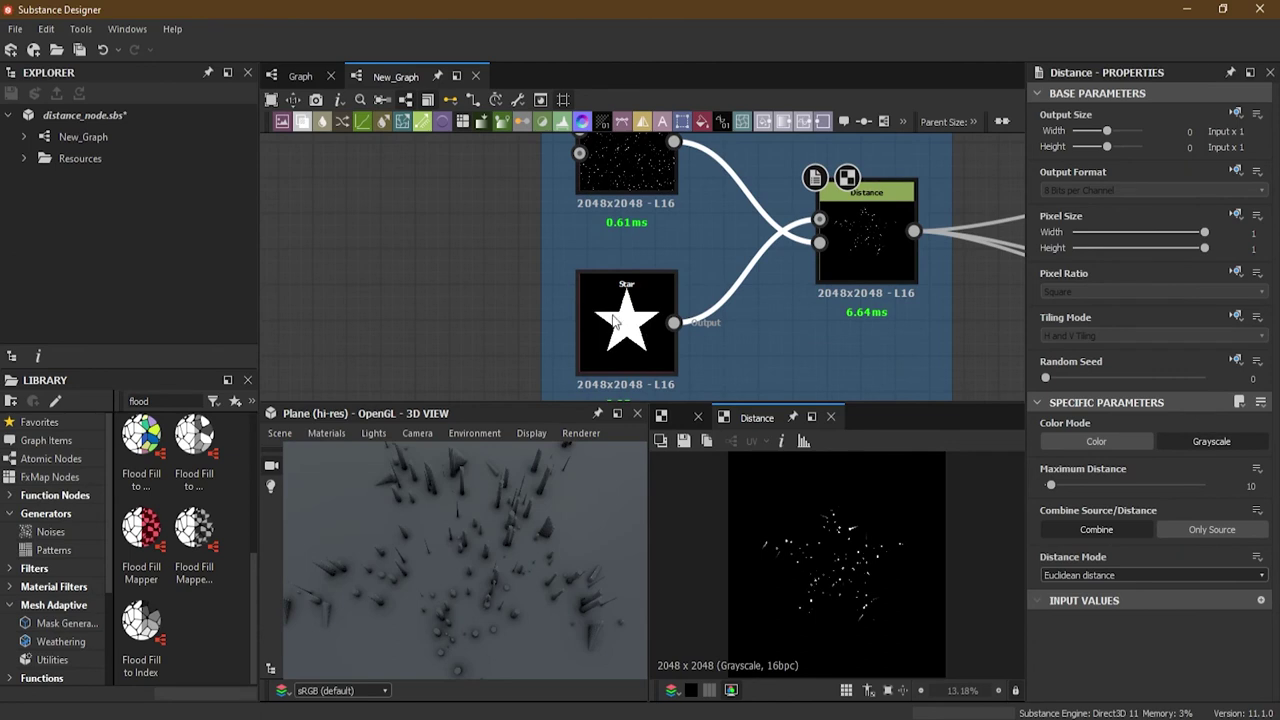
pyautogui.moveTo(648, 200); pyautogui.dragTo(656, 268, button='middle')
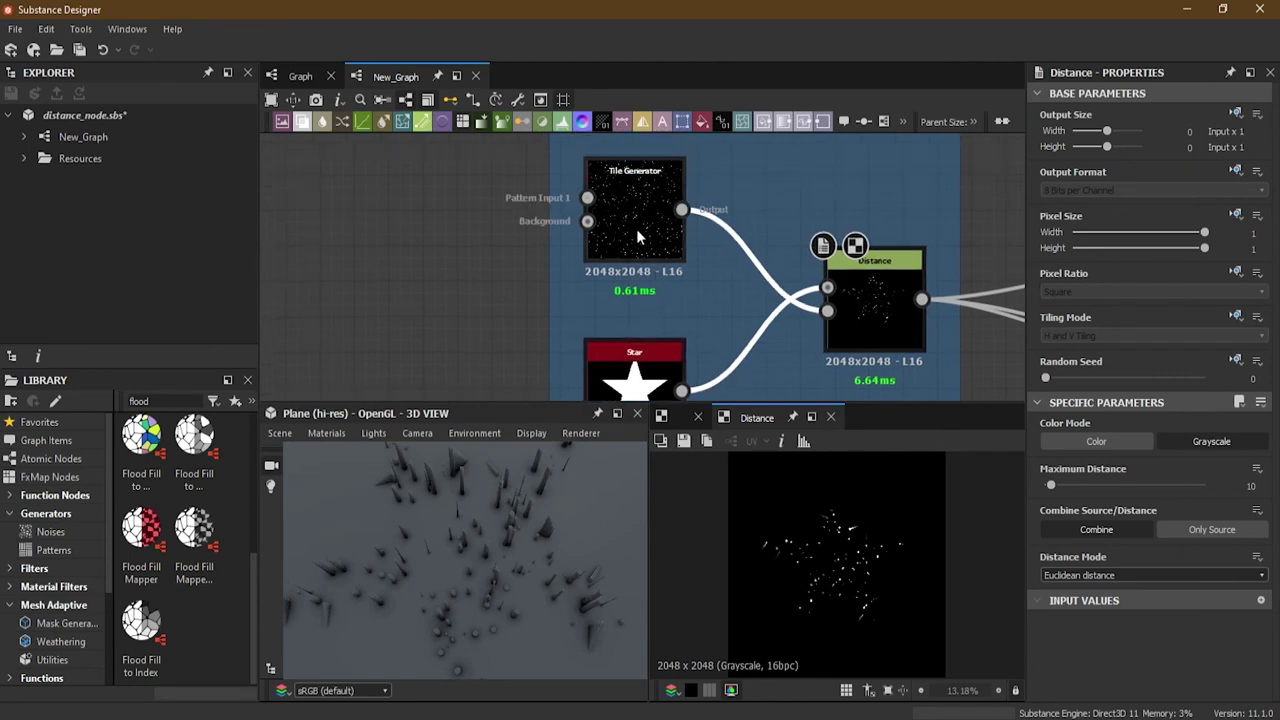
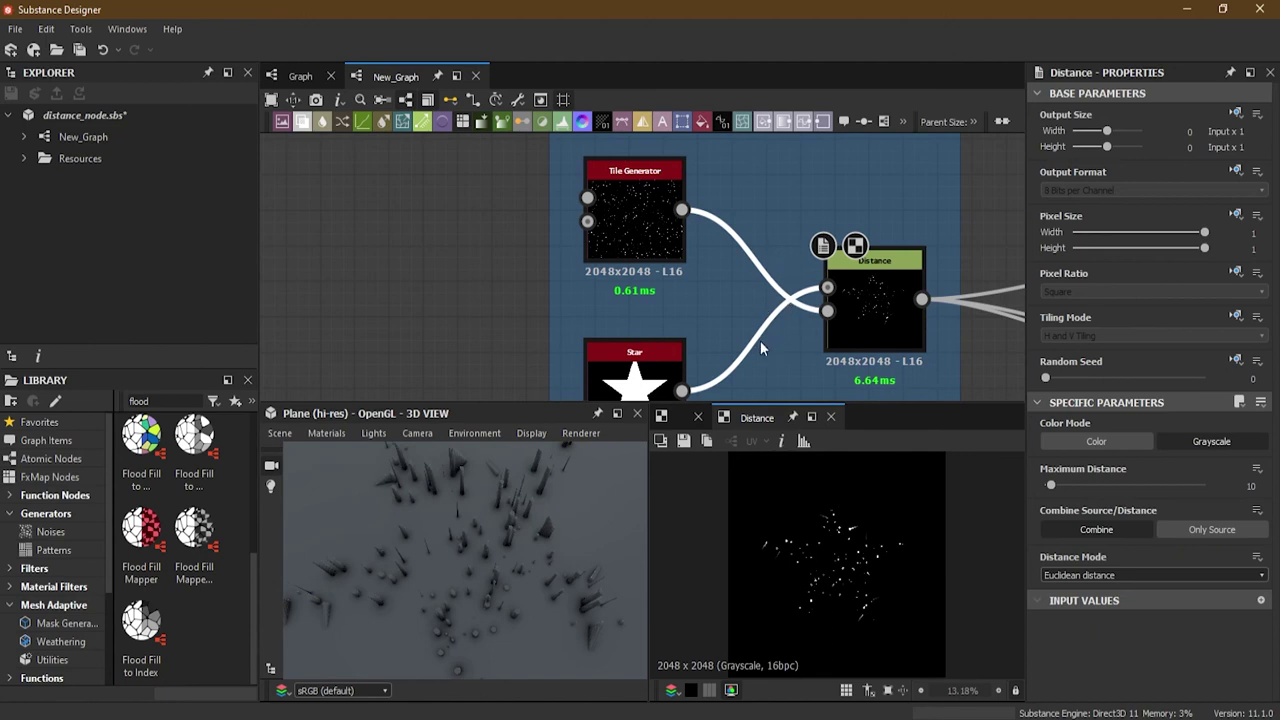
# Swap the Distance node's input links so the Tile Generator feeds the Mask Input and the Star feeds the Source Input
pyautogui.press('x')
pyautogui.moveTo(665, 344)
pyautogui.mouseDown(button='middle')
pyautogui.moveTo(667, 290)
pyautogui.moveTo(660, 330)
pyautogui.mouseUp(button='middle')
pyautogui.moveTo(500, 552); pyautogui.dragTo(472, 578)
pyautogui.scroll(5, 800, 295)
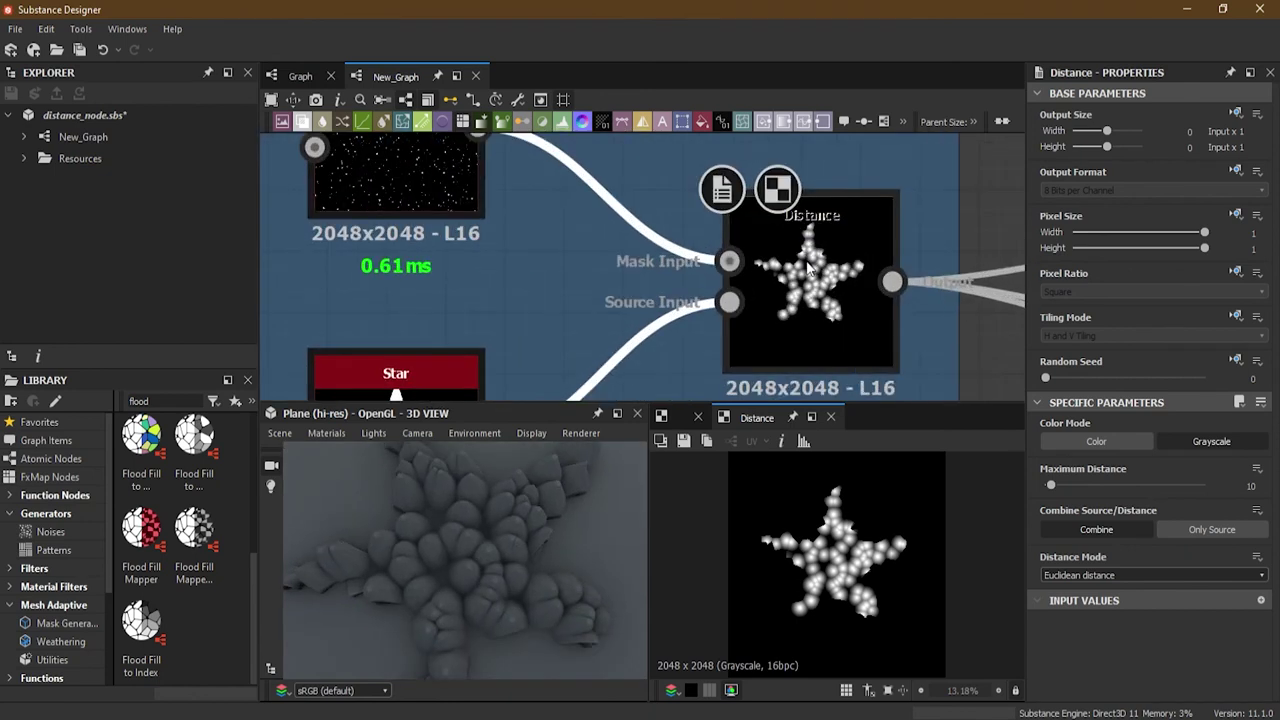
pyautogui.scroll(-6, 803, 293)
pyautogui.moveTo(791, 233); pyautogui.dragTo(744, 221, button='middle')
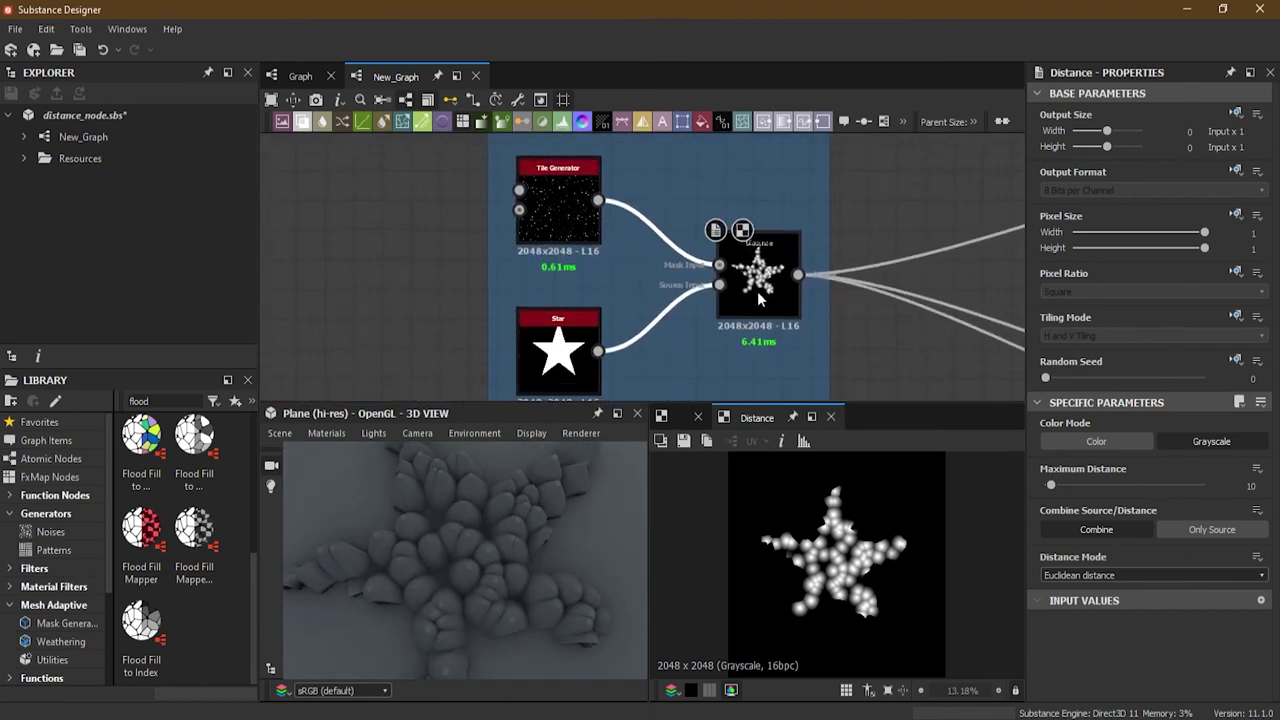
pyautogui.scroll(4, 758, 291)
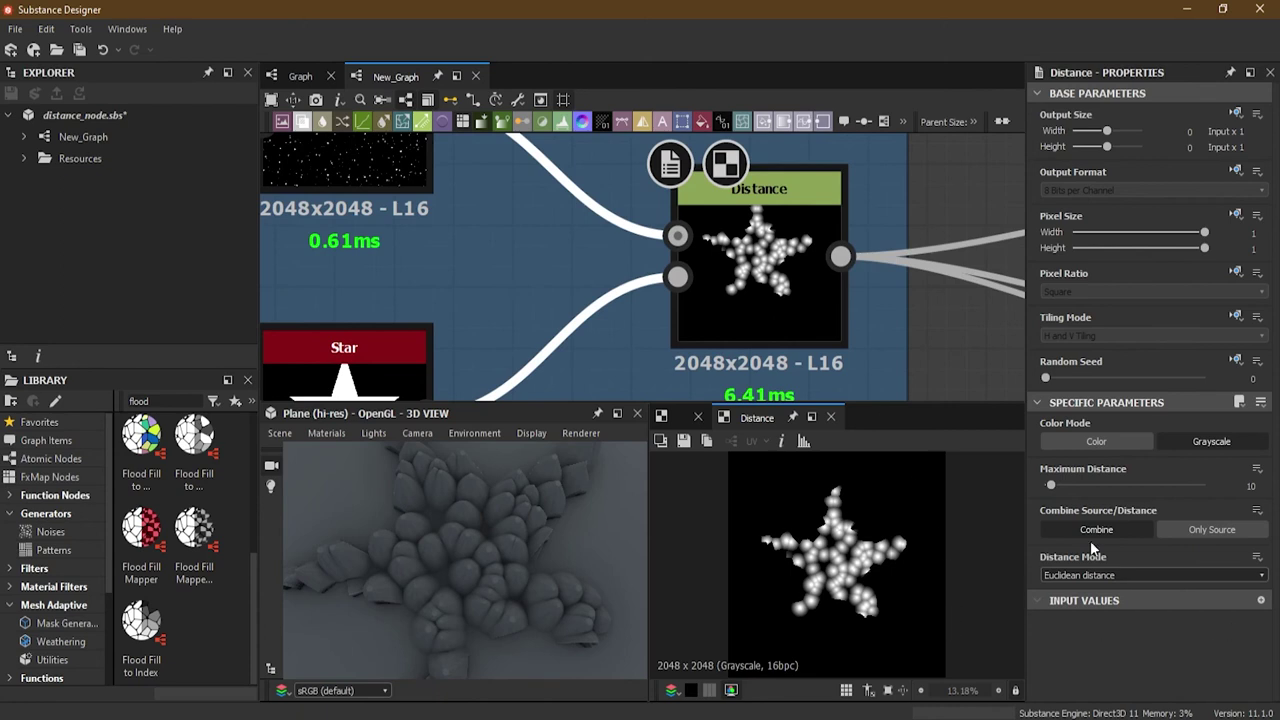
# Set the star's Distance node to Only Source and reduce its Maximum Distance to 5.12
pyautogui.click(1200, 532)
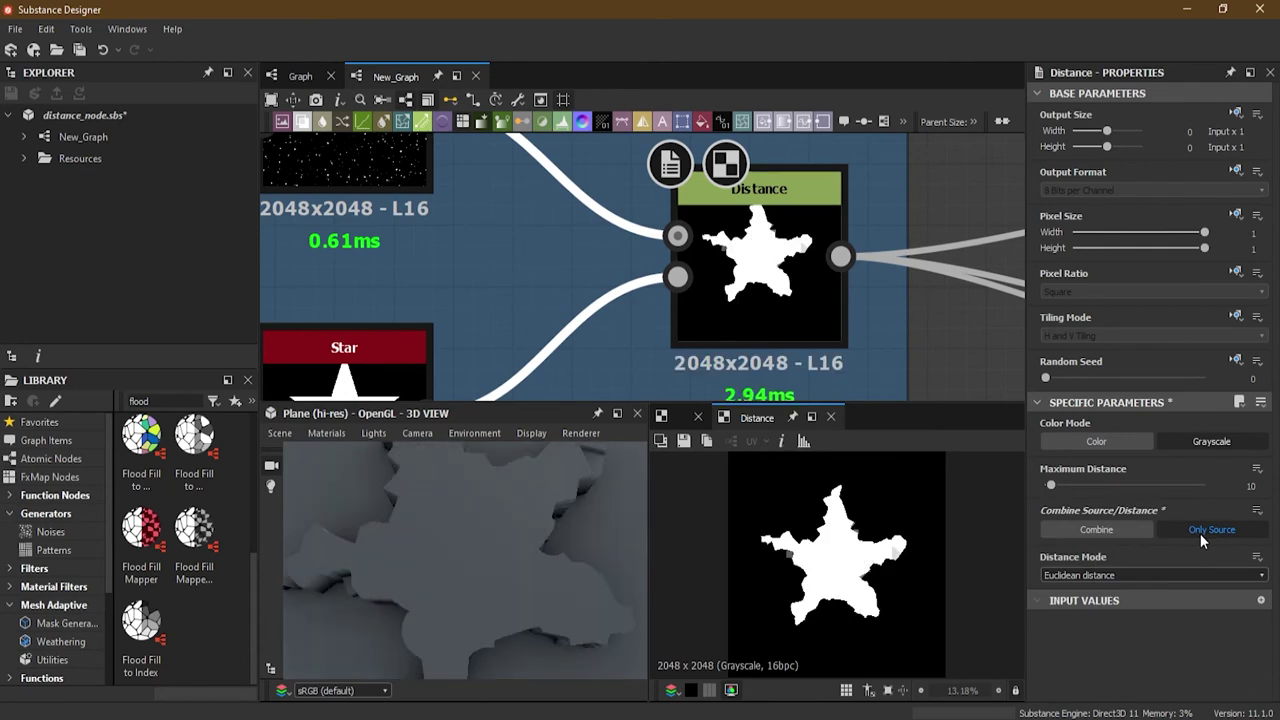
pyautogui.moveTo(433, 330); pyautogui.dragTo(522, 265, button='middle')
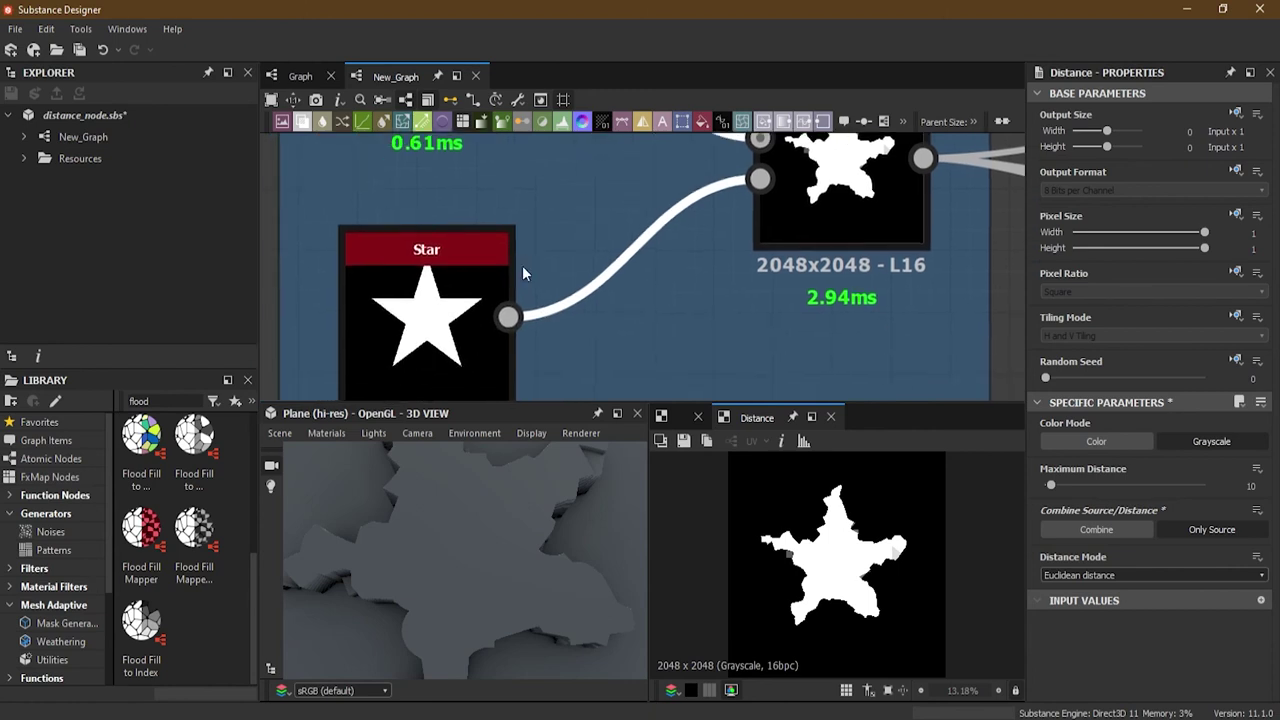
pyautogui.moveTo(1050, 484)
pyautogui.mouseDown()
pyautogui.moveTo(1088, 483)
pyautogui.moveTo(1048, 490)
pyautogui.mouseUp()
# Examine the Star and Tile Generator source nodes and the star's broken edges in the 2D and 3D views
pyautogui.moveTo(429, 302); pyautogui.dragTo(480, 284, button='middle')
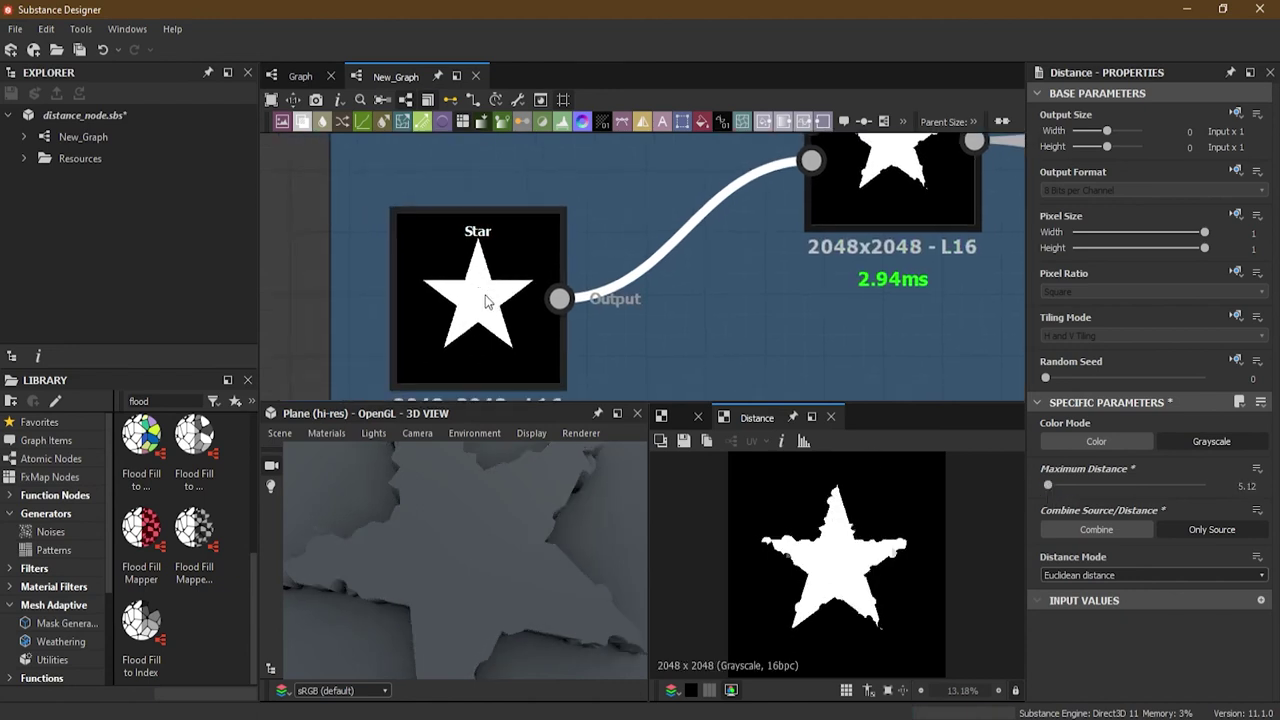
pyautogui.moveTo(495, 257)
pyautogui.mouseDown(button='middle')
pyautogui.moveTo(497, 274)
pyautogui.moveTo(509, 260)
pyautogui.mouseUp(button='middle')
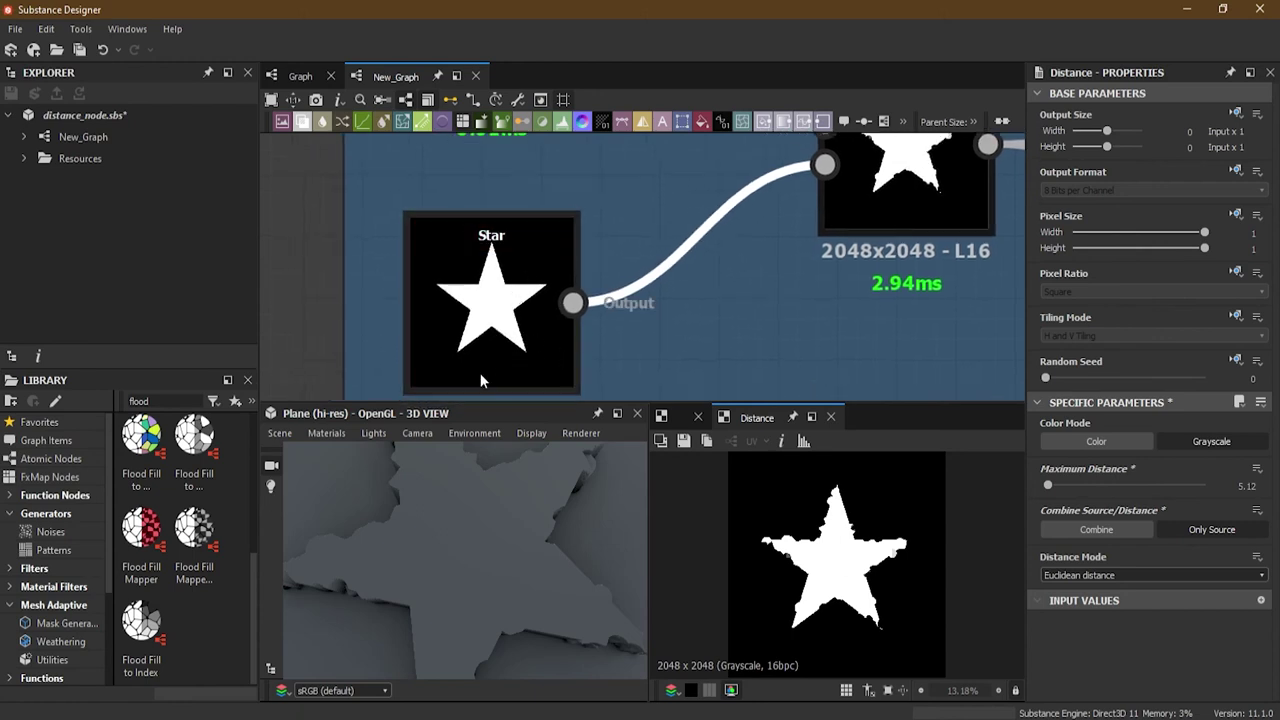
pyautogui.moveTo(480, 220); pyautogui.dragTo(472, 380, button='middle')
pyautogui.moveTo(516, 231); pyautogui.dragTo(514, 314, button='middle')
pyautogui.scroll(1, 500, 267)
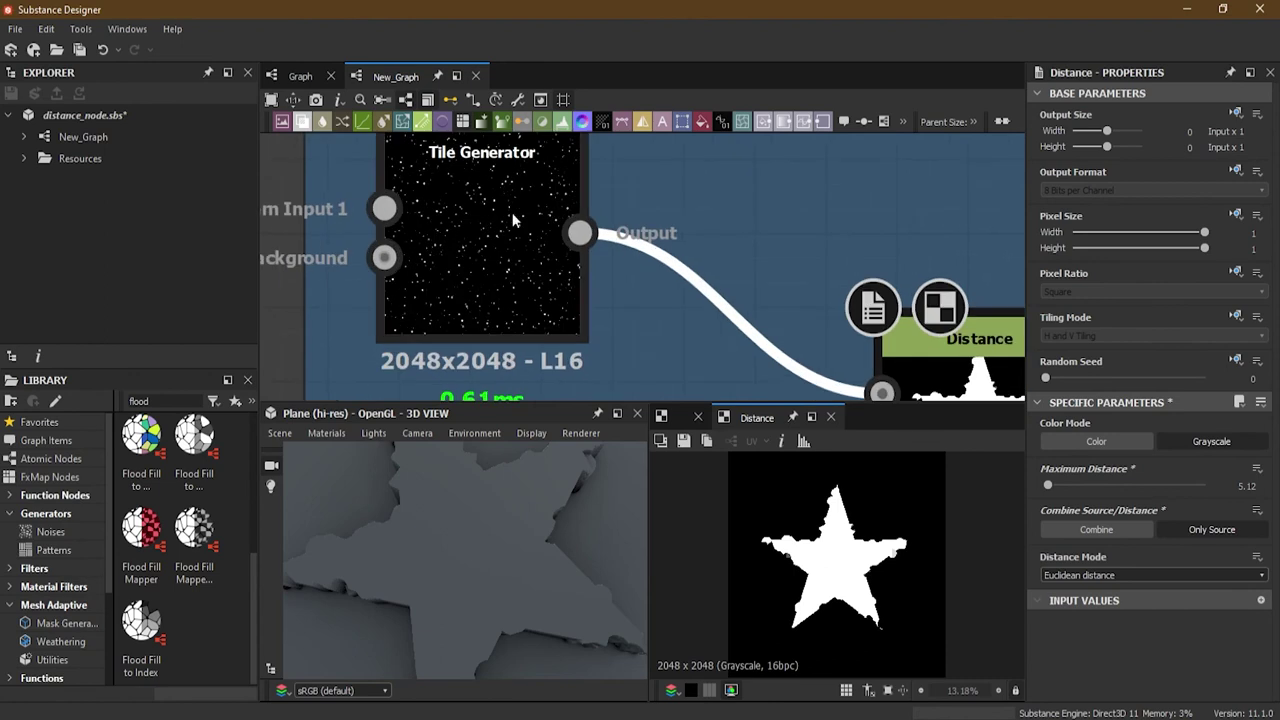
pyautogui.scroll(2, 513, 219)
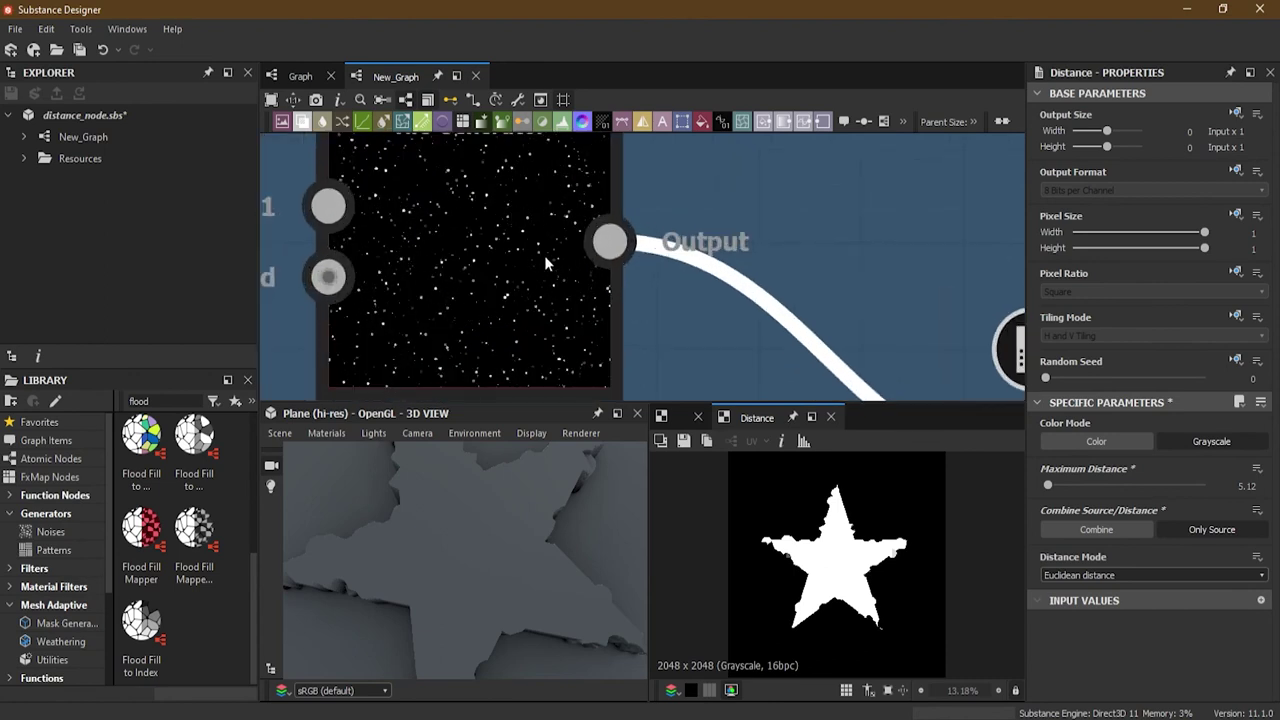
pyautogui.scroll(-4, 505, 294)
pyautogui.scroll(3, 843, 525)
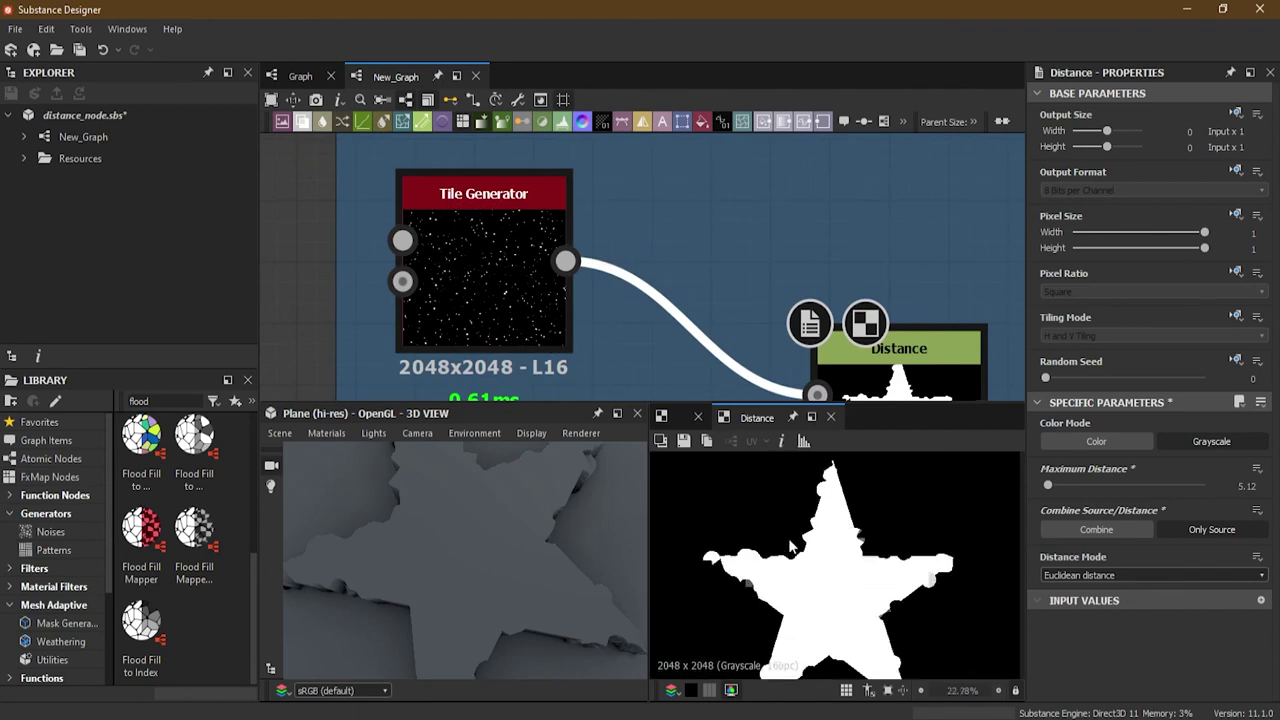
pyautogui.scroll(-5, 449, 530)
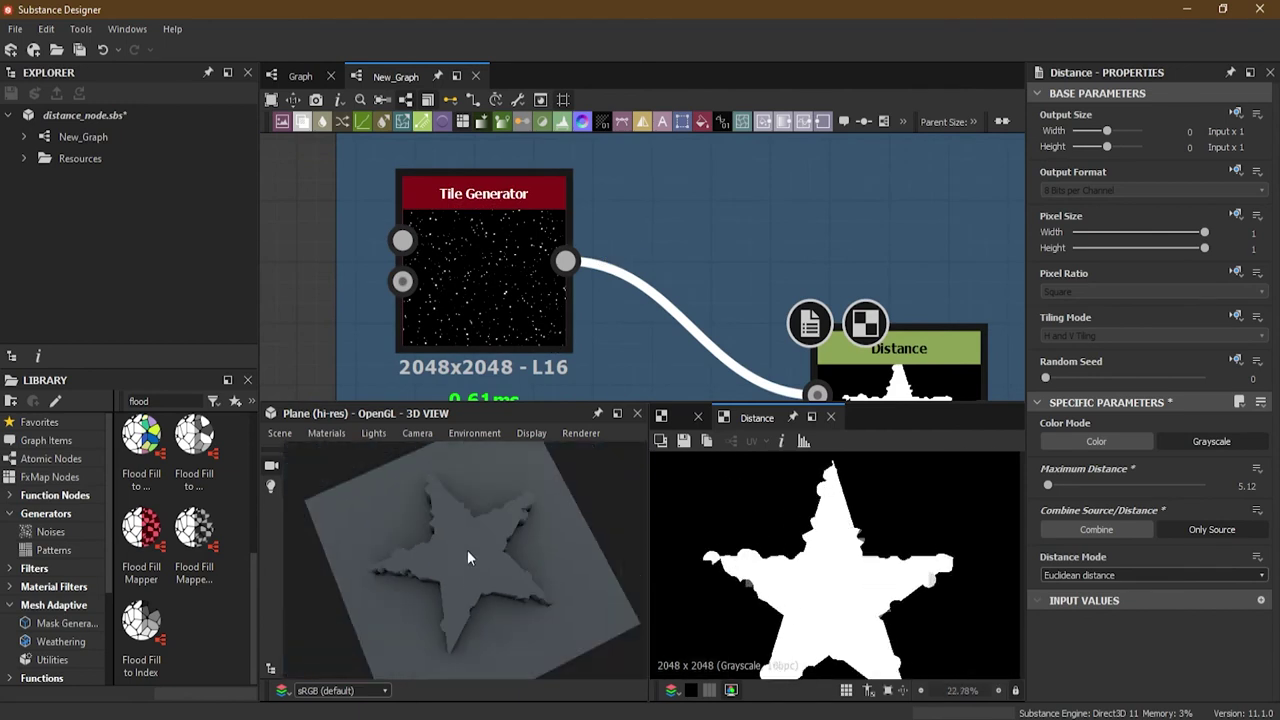
# Try a Maximum Distance of 7.68, and try Combine with values of 128 and 21.76 on the star's Distance node
pyautogui.moveTo(1048, 486)
pyautogui.mouseDown()
pyautogui.moveTo(1161, 492)
pyautogui.moveTo(1049, 488)
pyautogui.mouseUp()
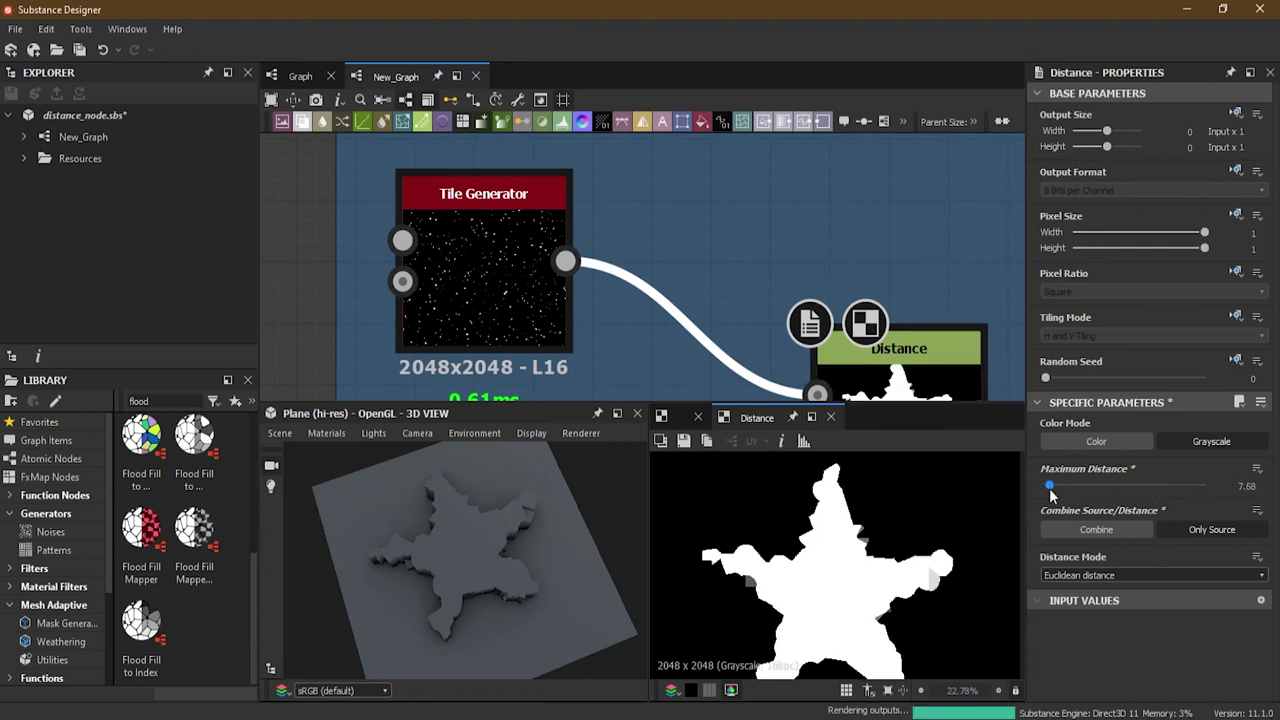
pyautogui.click(1100, 532)
pyautogui.moveTo(1052, 487); pyautogui.dragTo(1127, 490)
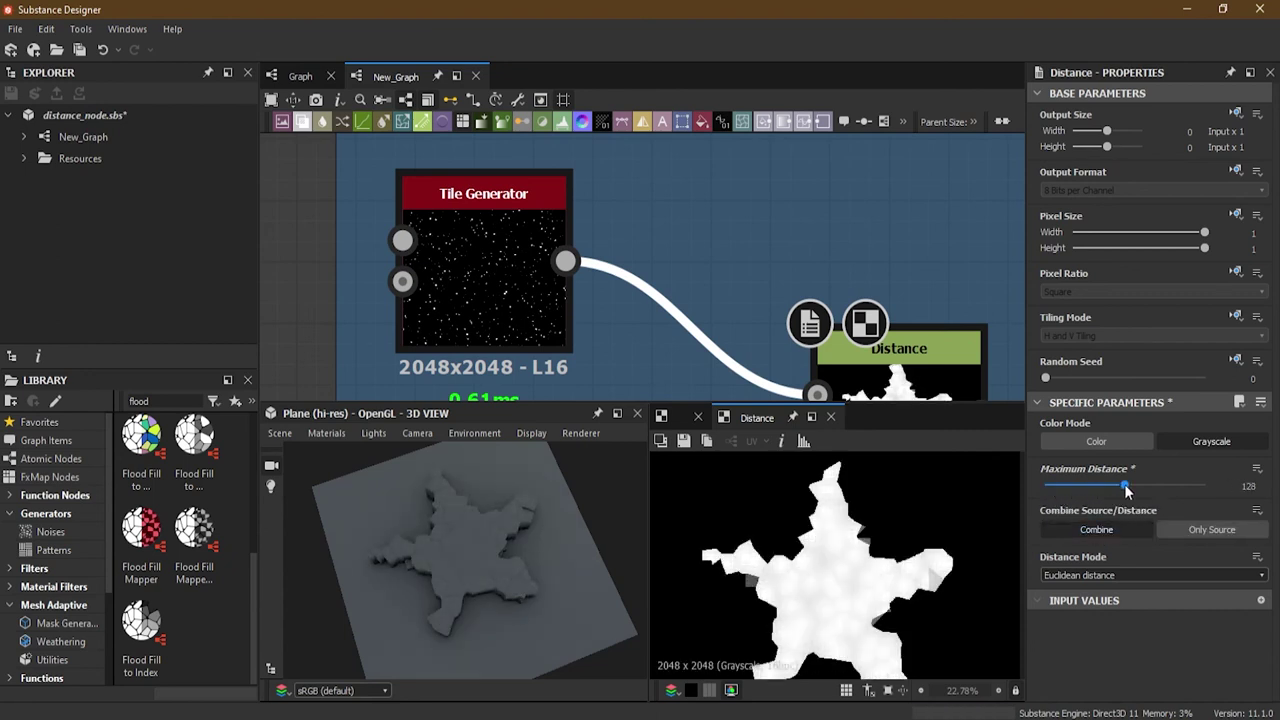
pyautogui.moveTo(1127, 490); pyautogui.dragTo(1058, 490)
# Return the star's Distance node to Only Source with a Maximum Distance of 6.4 and inspect its thumbnail
pyautogui.click(1175, 530)
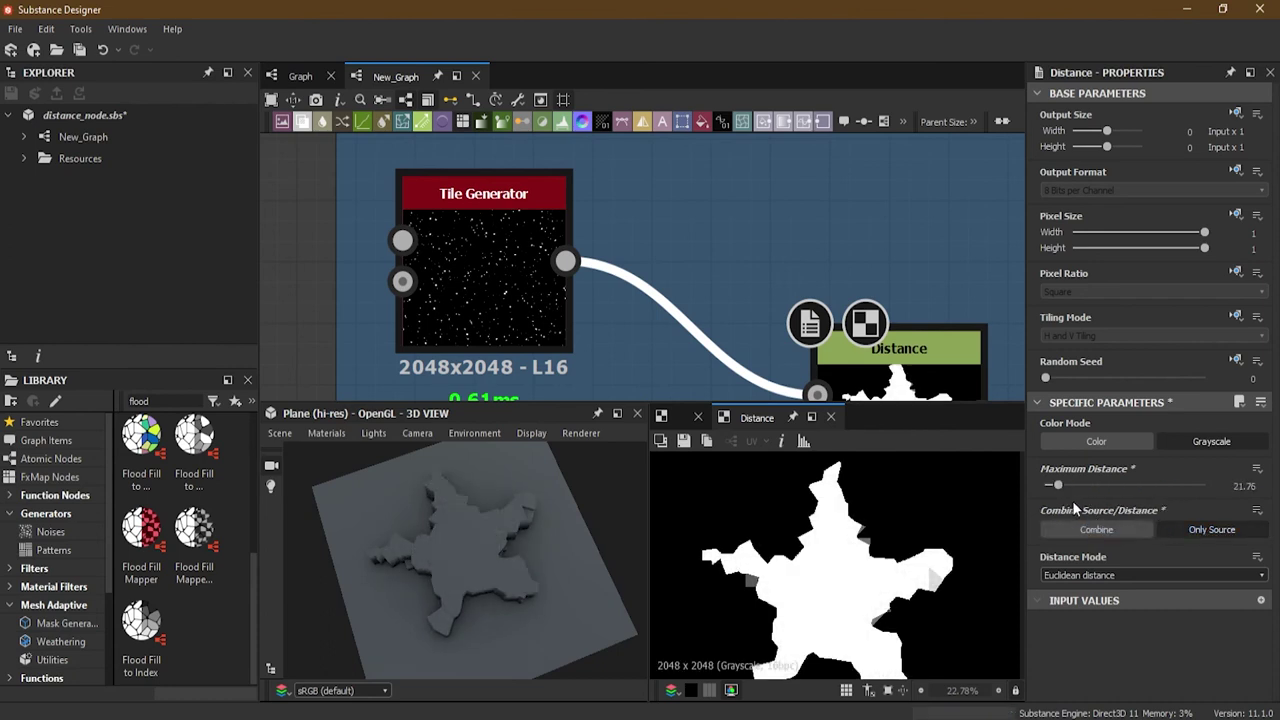
pyautogui.moveTo(1059, 486); pyautogui.dragTo(1049, 490)
pyautogui.scroll(-5, 607, 305)
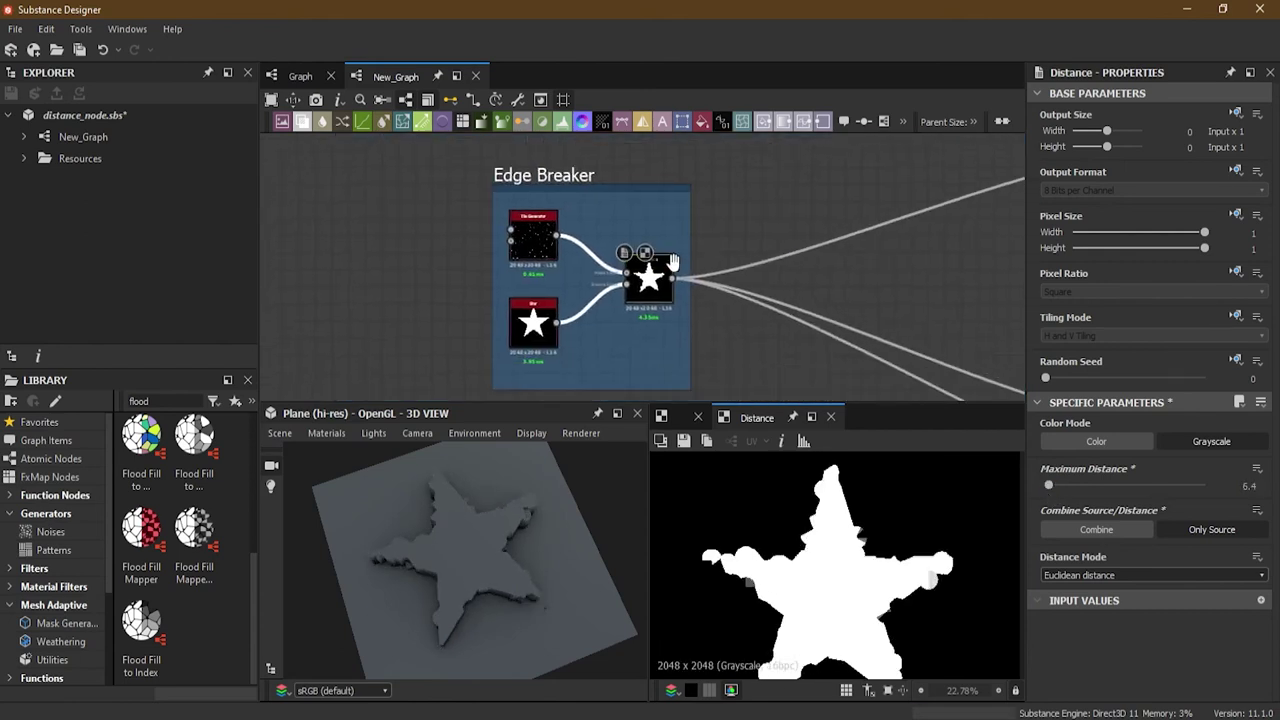
pyautogui.scroll(3, 673, 262)
pyautogui.scroll(4, 629, 300)
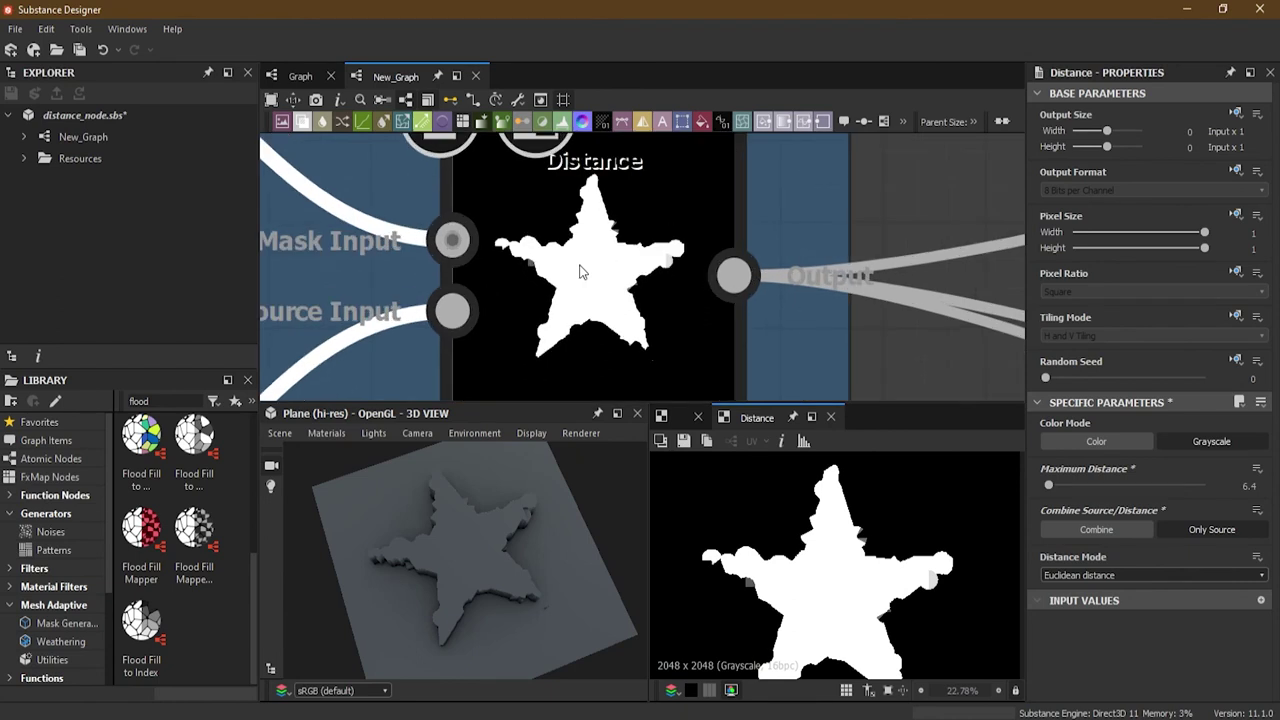
pyautogui.scroll(1, 588, 271)
pyautogui.scroll(-5, 588, 271)
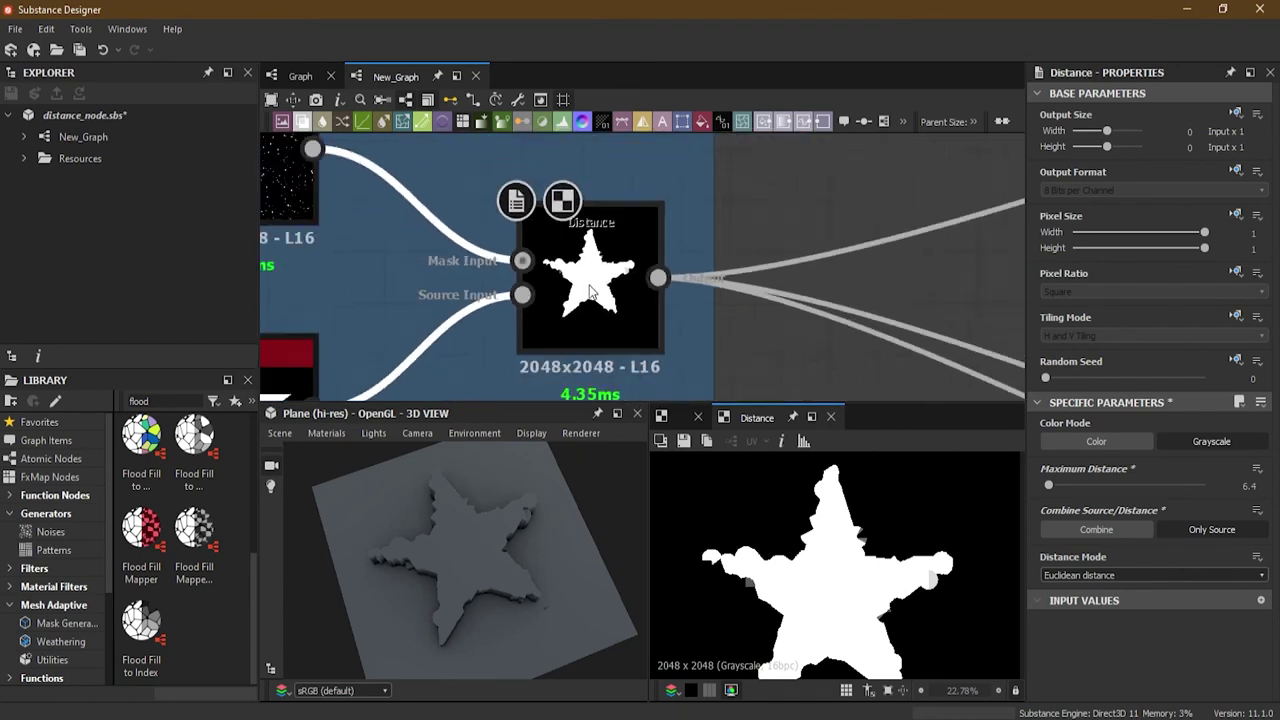
pyautogui.scroll(-4, 605, 300)
pyautogui.scroll(1, 662, 257)
pyautogui.scroll(-2, 690, 262)
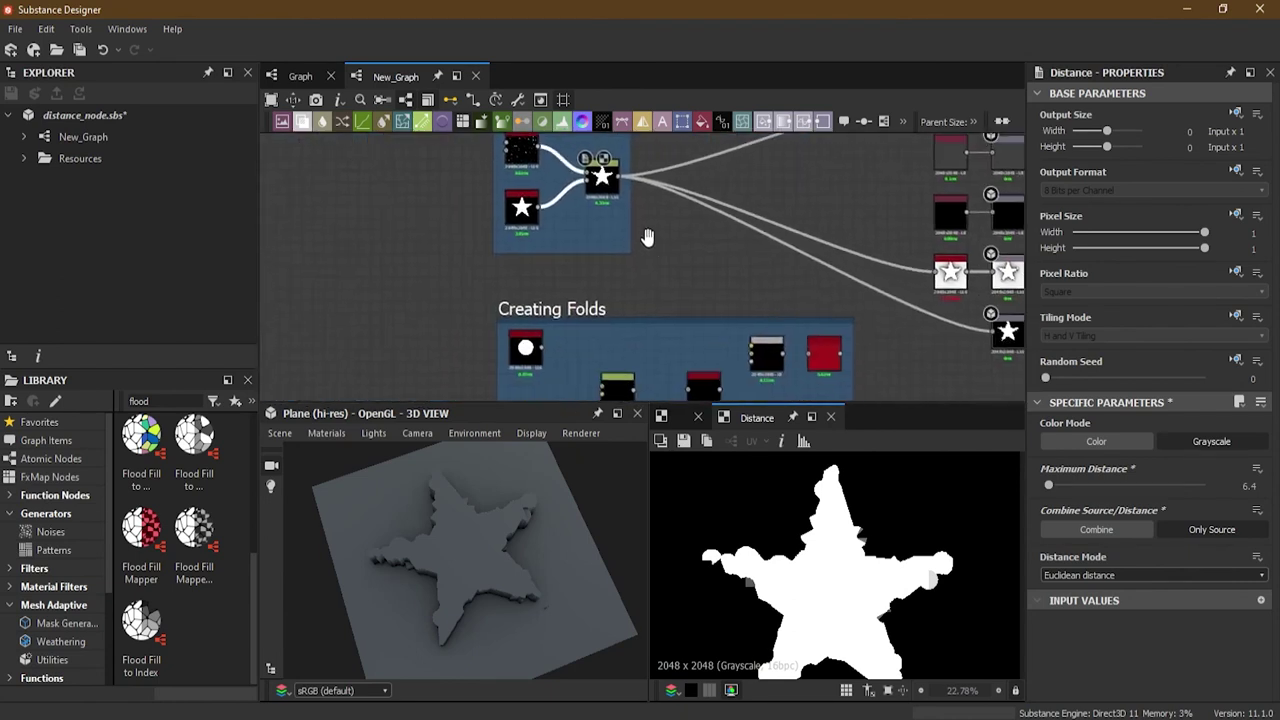
# Move the Edge Breaker Distance node's outgoing links to the output of the last Blur HQ Grayscale in the Creating Folds frame
pyautogui.moveTo(700, 258); pyautogui.dragTo(697, 190, button='middle')
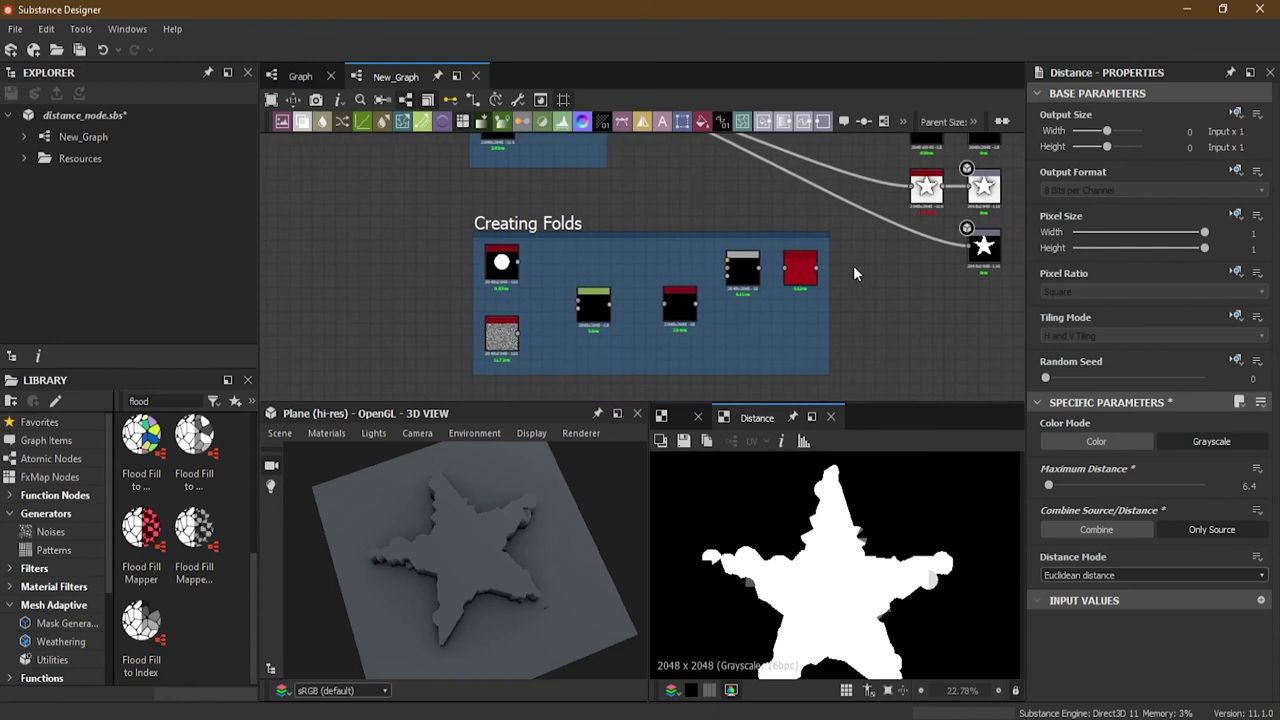
pyautogui.moveTo(854, 269); pyautogui.dragTo(735, 276, button='middle')
pyautogui.scroll(3, 451, 294)
pyautogui.moveTo(451, 294); pyautogui.dragTo(467, 238, button='middle')
pyautogui.scroll(-6, 641, 313)
pyautogui.moveTo(702, 338); pyautogui.dragTo(651, 344, button='middle')
pyautogui.scroll(3, 603, 256)
pyautogui.moveTo(607, 260); pyautogui.dragTo(599, 307, button='middle')
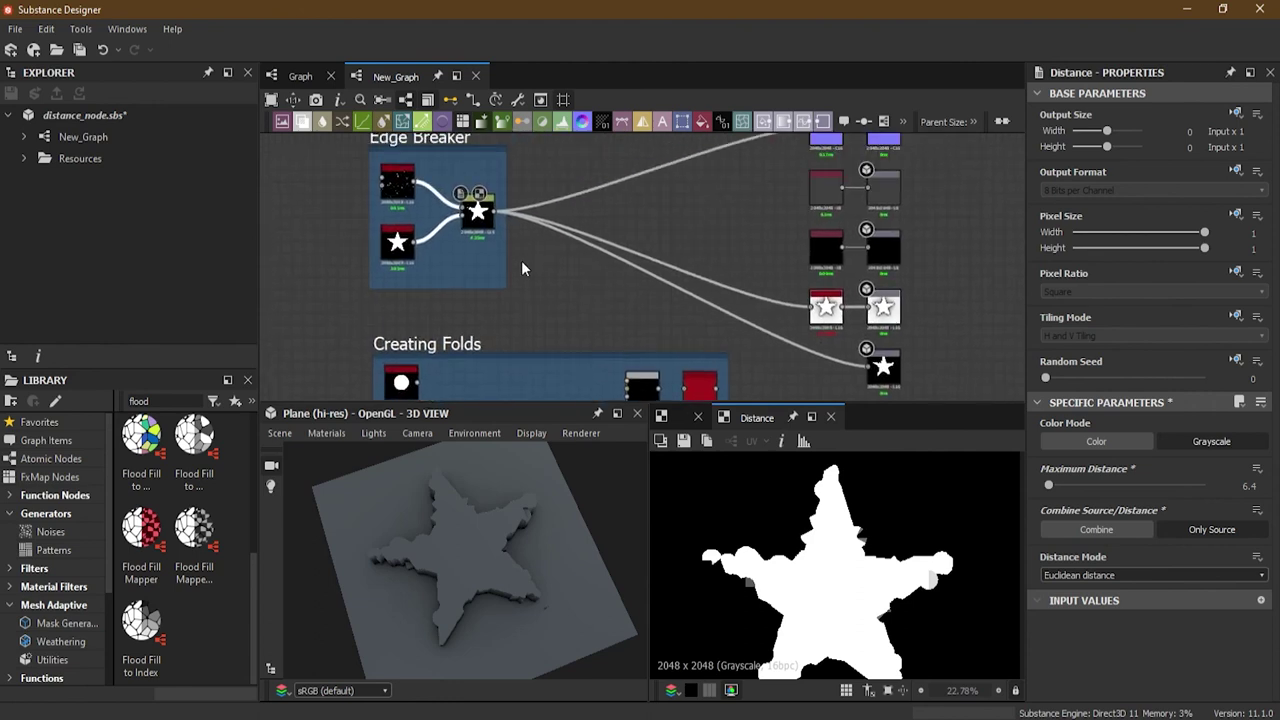
pyautogui.scroll(1, 522, 262)
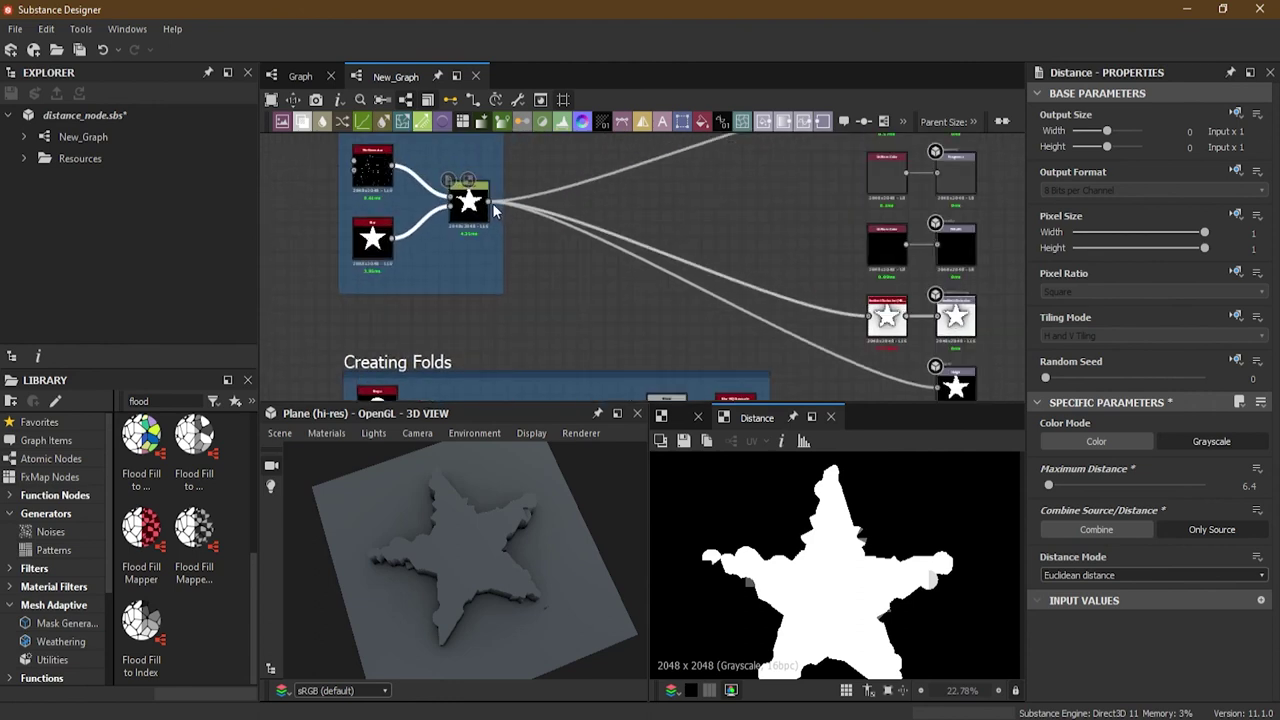
pyautogui.keyDown('shift'); pyautogui.moveTo(490, 202); pyautogui.dragTo(731, 334); pyautogui.keyUp('shift')
pyautogui.moveTo(512, 343); pyautogui.dragTo(653, 206, button='middle')
# Preview the disc Shape node in the Creating Folds frame and connect it to the Distance node's Mask Input
pyautogui.scroll(4, 460, 204)
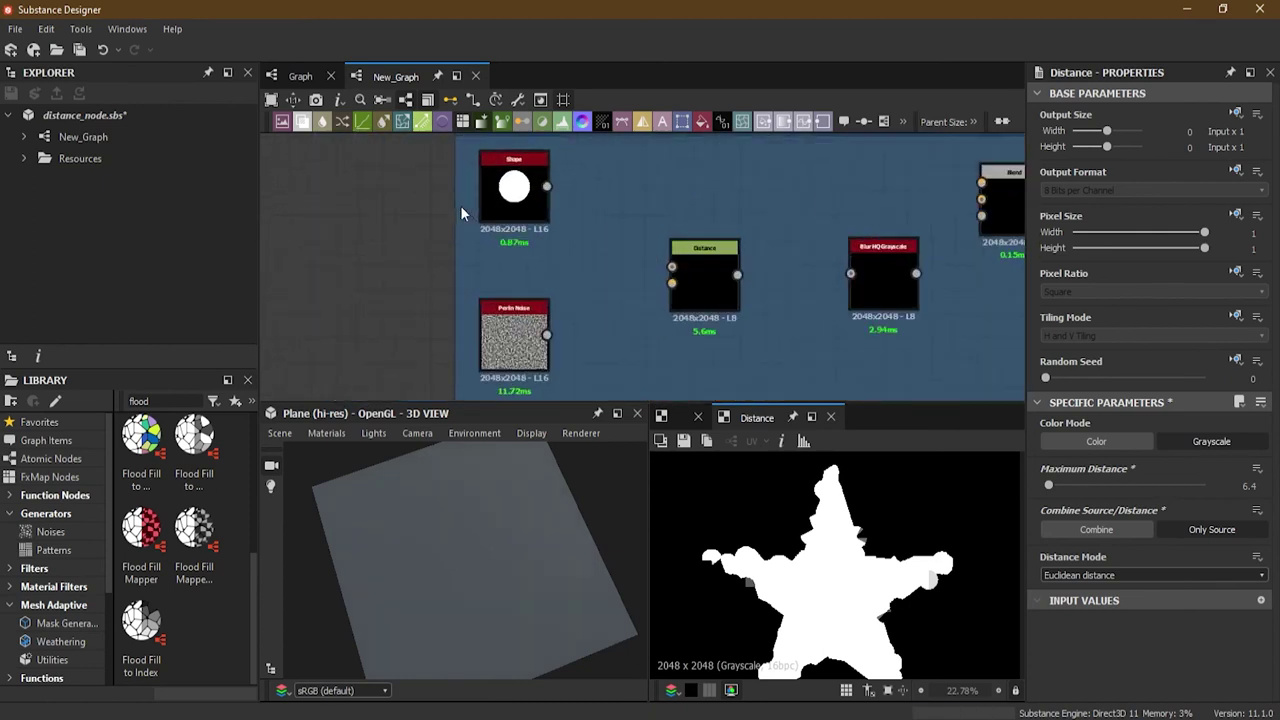
pyautogui.moveTo(598, 250); pyautogui.dragTo(544, 258, button='middle')
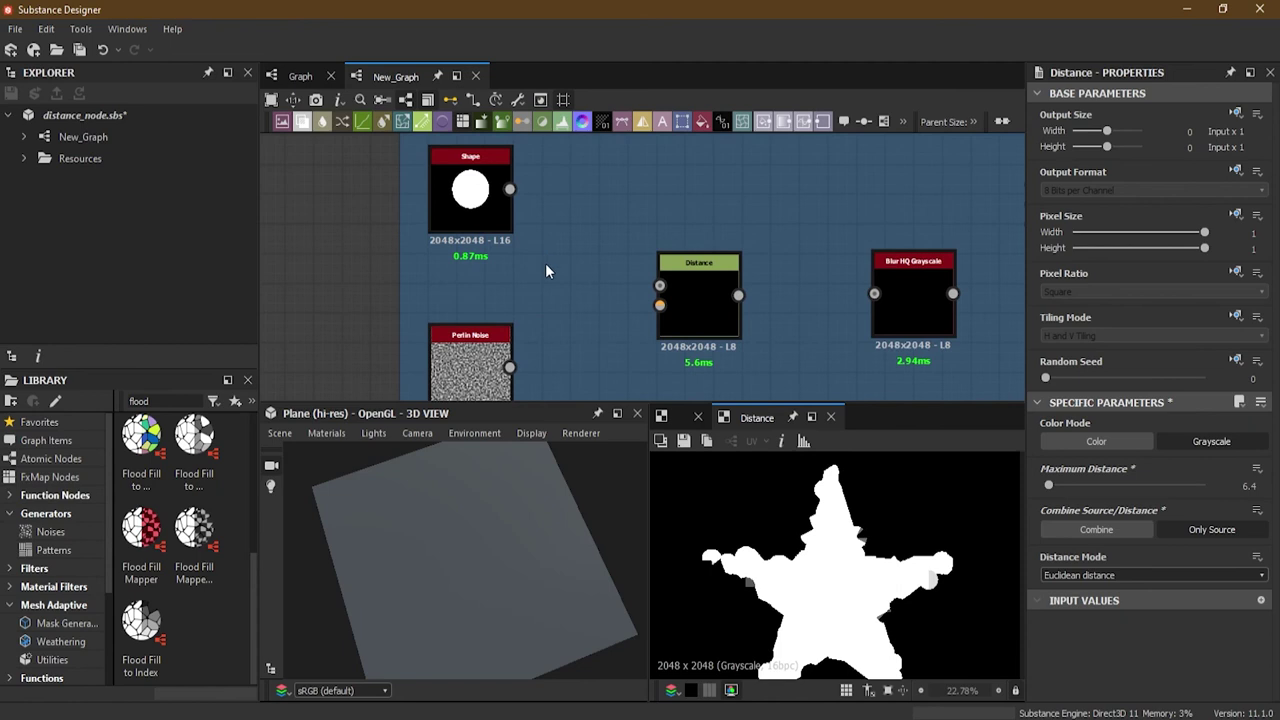
pyautogui.moveTo(751, 314); pyautogui.dragTo(731, 306, button='middle')
pyautogui.click(461, 209)
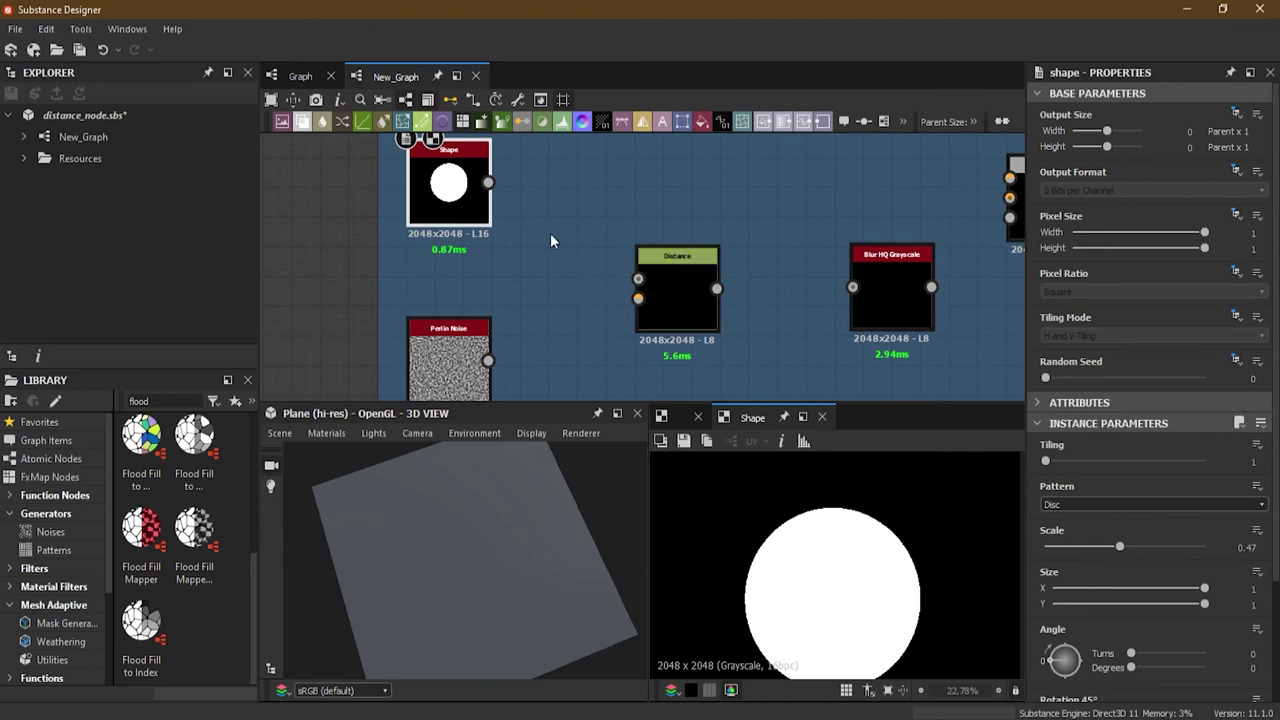
pyautogui.moveTo(488, 182); pyautogui.dragTo(638, 280)
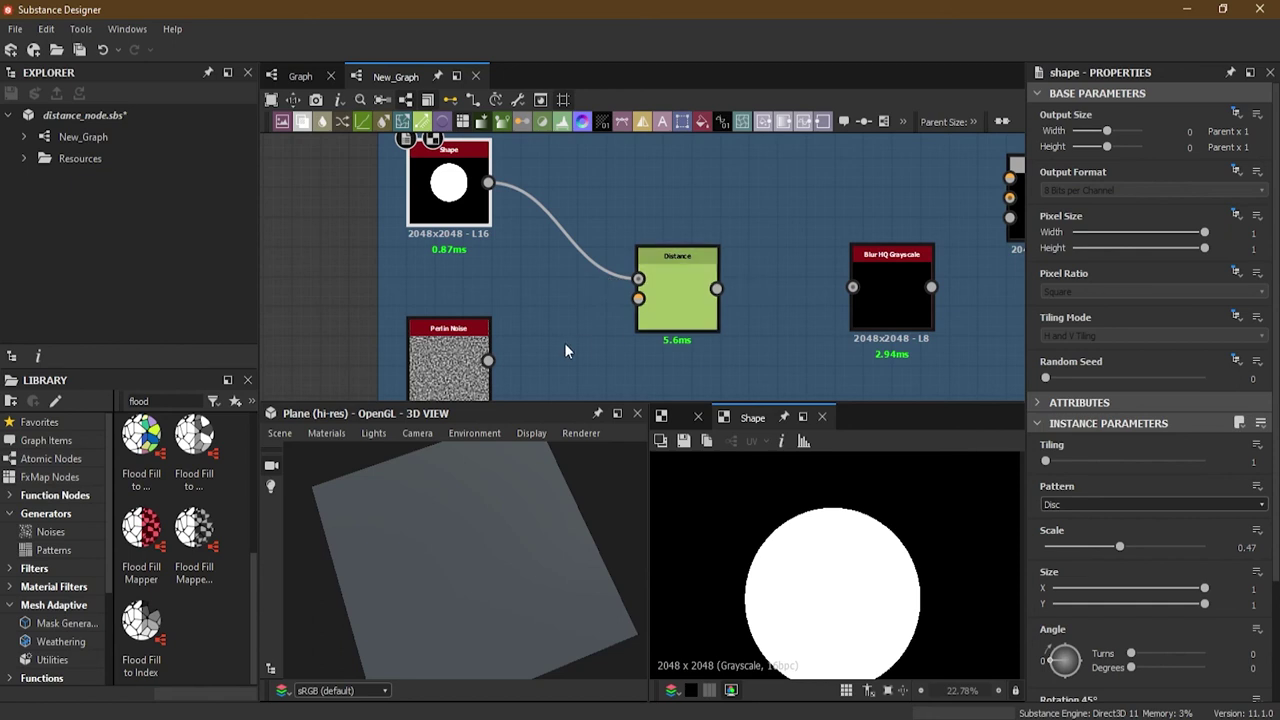
# Connect the Perlin Noise output to the Distance node's Source Input and preview the Distance node
pyautogui.scroll(1, 470, 355)
pyautogui.moveTo(501, 335); pyautogui.dragTo(687, 274)
pyautogui.doubleClick(732, 258)
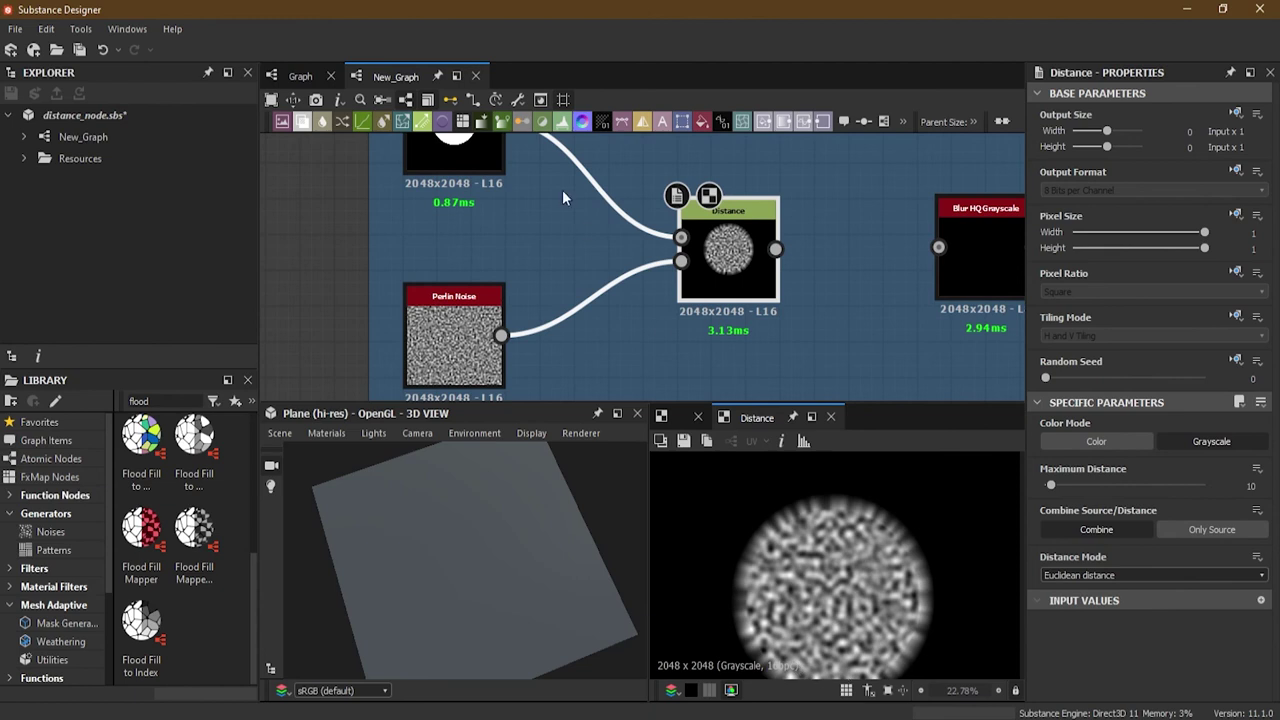
pyautogui.moveTo(562, 189); pyautogui.dragTo(573, 289, button='middle')
pyautogui.moveTo(752, 350); pyautogui.dragTo(684, 264, button='middle')
pyautogui.scroll(-2, 855, 573)
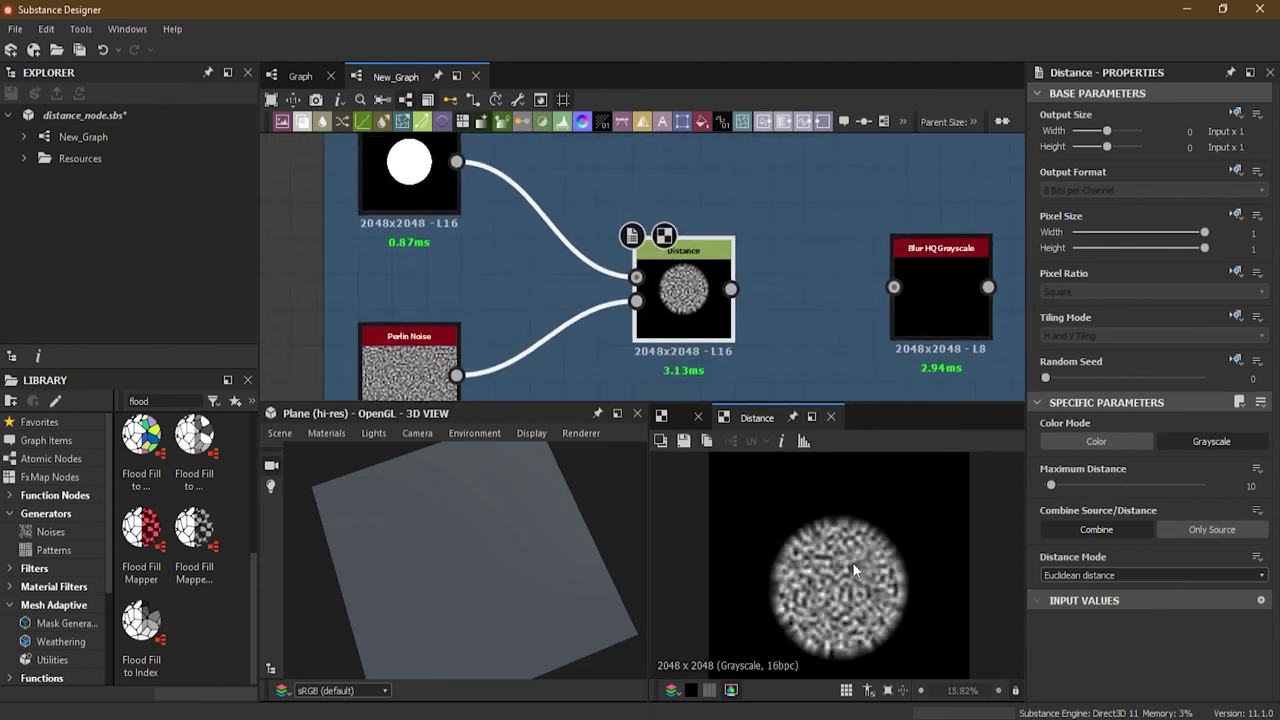
# Set the Creating Folds Distance node's Maximum Distance to 67.84 and inspect the radial streaks in the 2D view
pyautogui.moveTo(1052, 483); pyautogui.dragTo(1087, 479)
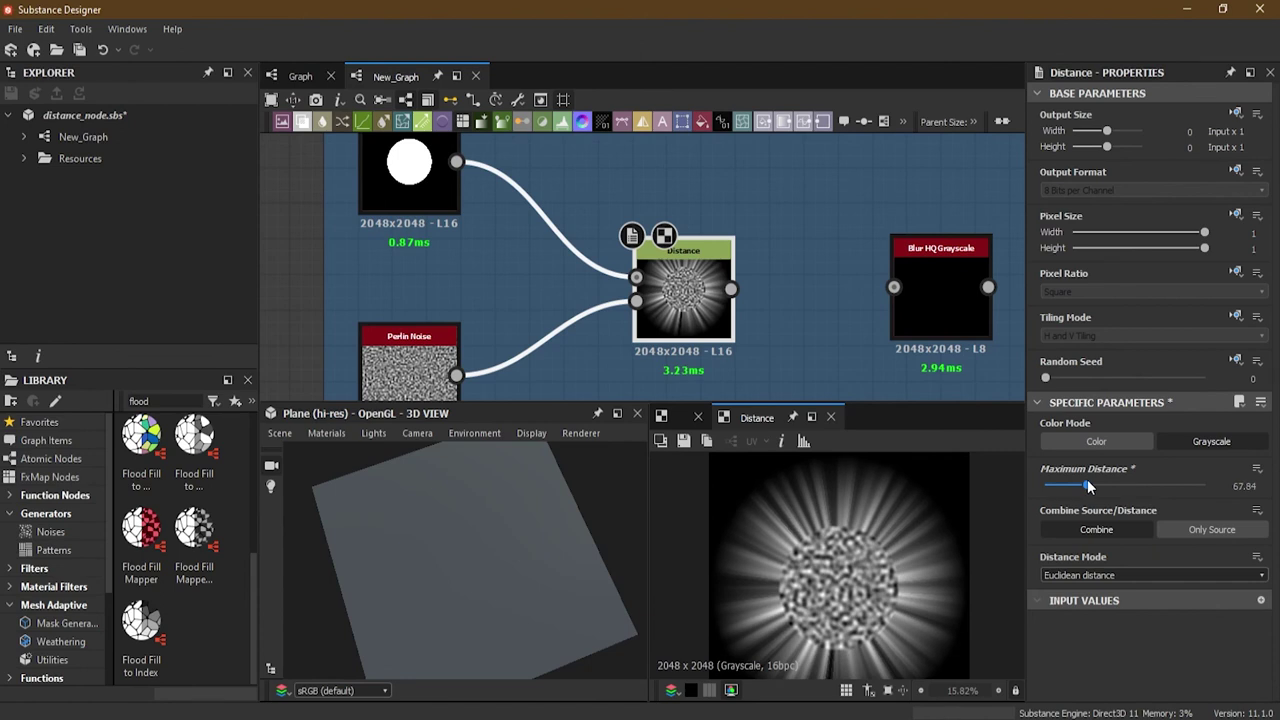
pyautogui.moveTo(766, 351); pyautogui.dragTo(650, 309, button='middle')
pyautogui.scroll(1, 861, 569)
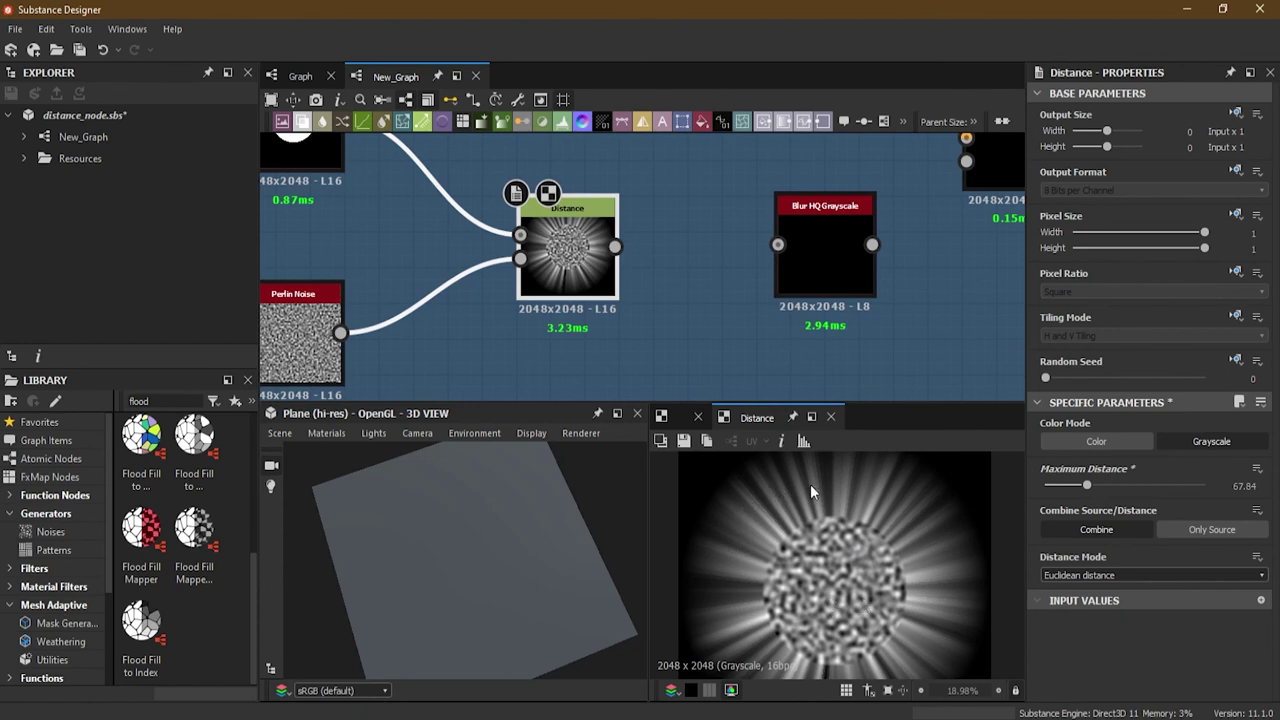
pyautogui.scroll(-1, 820, 488)
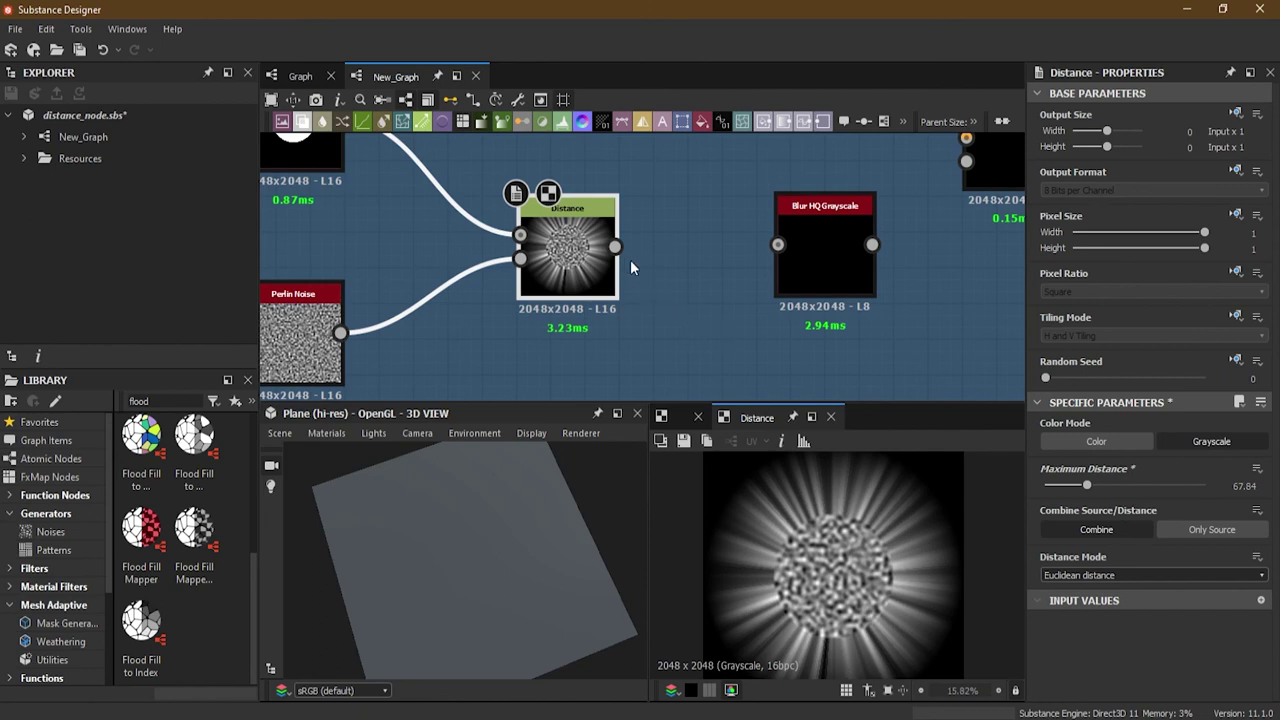
# Connect the Distance output to the first Blur HQ Grayscale and set that blur's Quality to 1 and Intensity to 9.68
pyautogui.moveTo(715, 263); pyautogui.dragTo(777, 245)
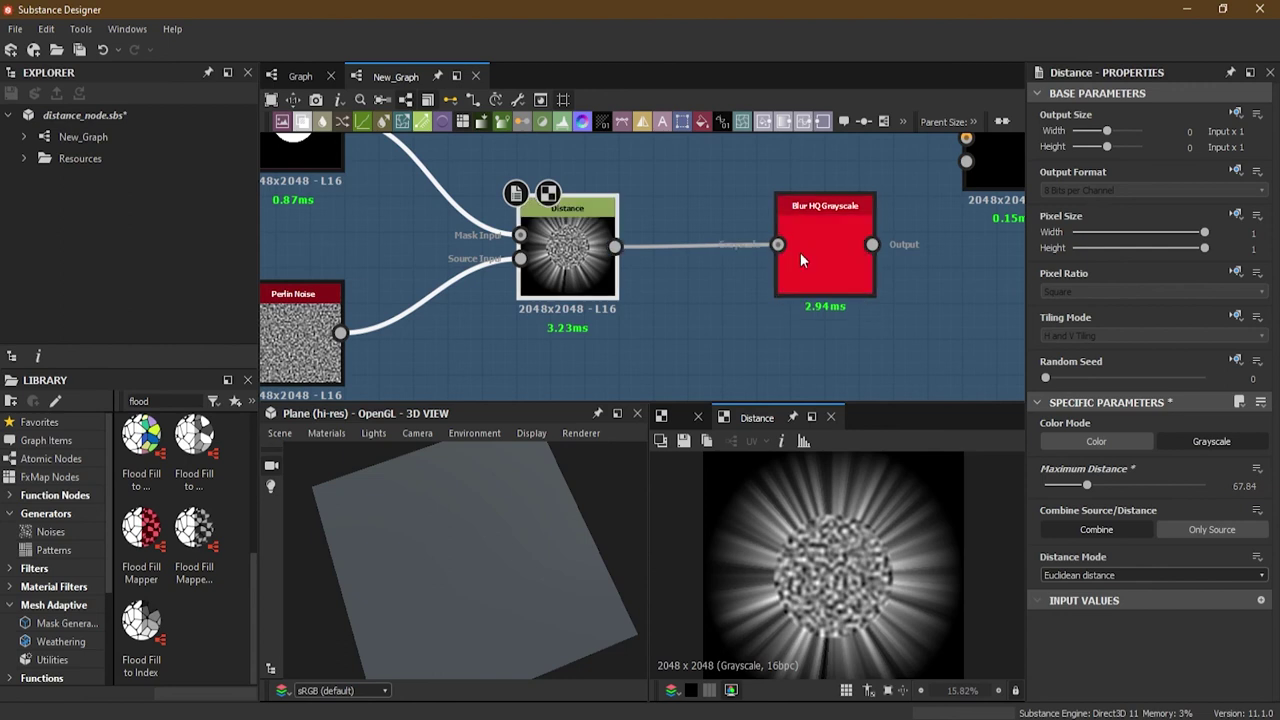
pyautogui.doubleClick(787, 259)
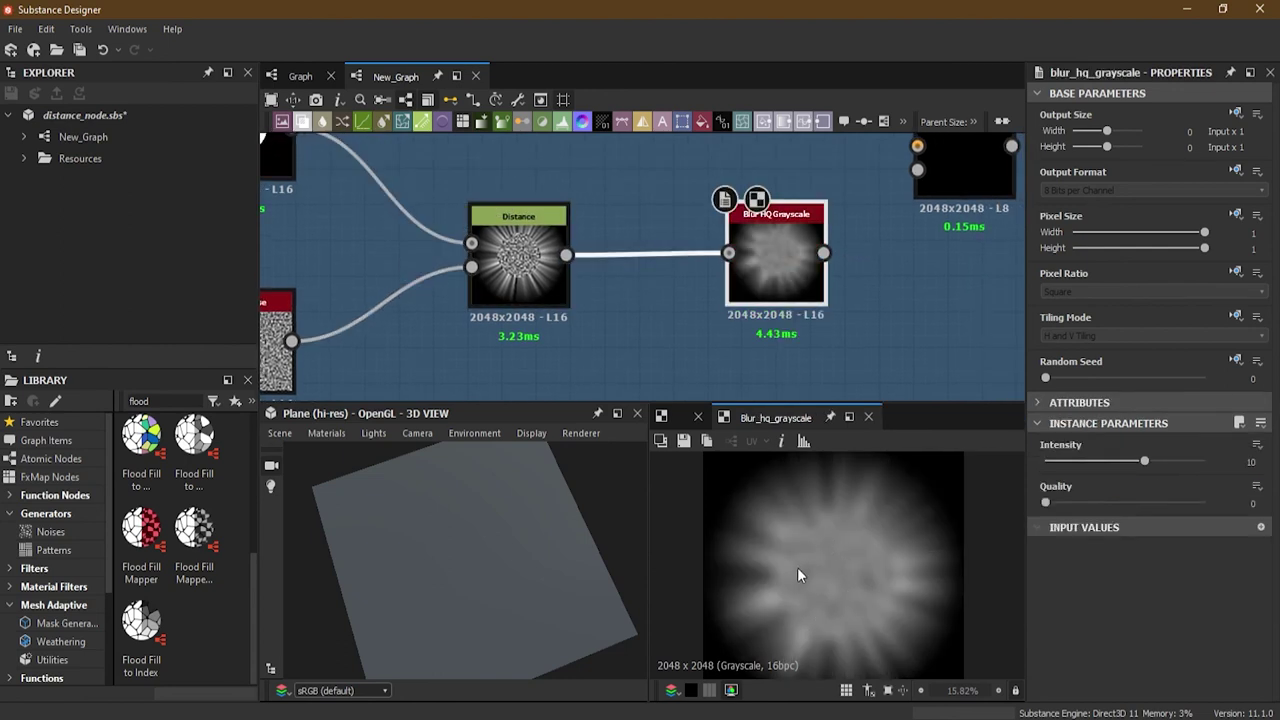
pyautogui.moveTo(1050, 502); pyautogui.dragTo(1217, 511)
pyautogui.moveTo(1124, 466); pyautogui.dragTo(1142, 465)
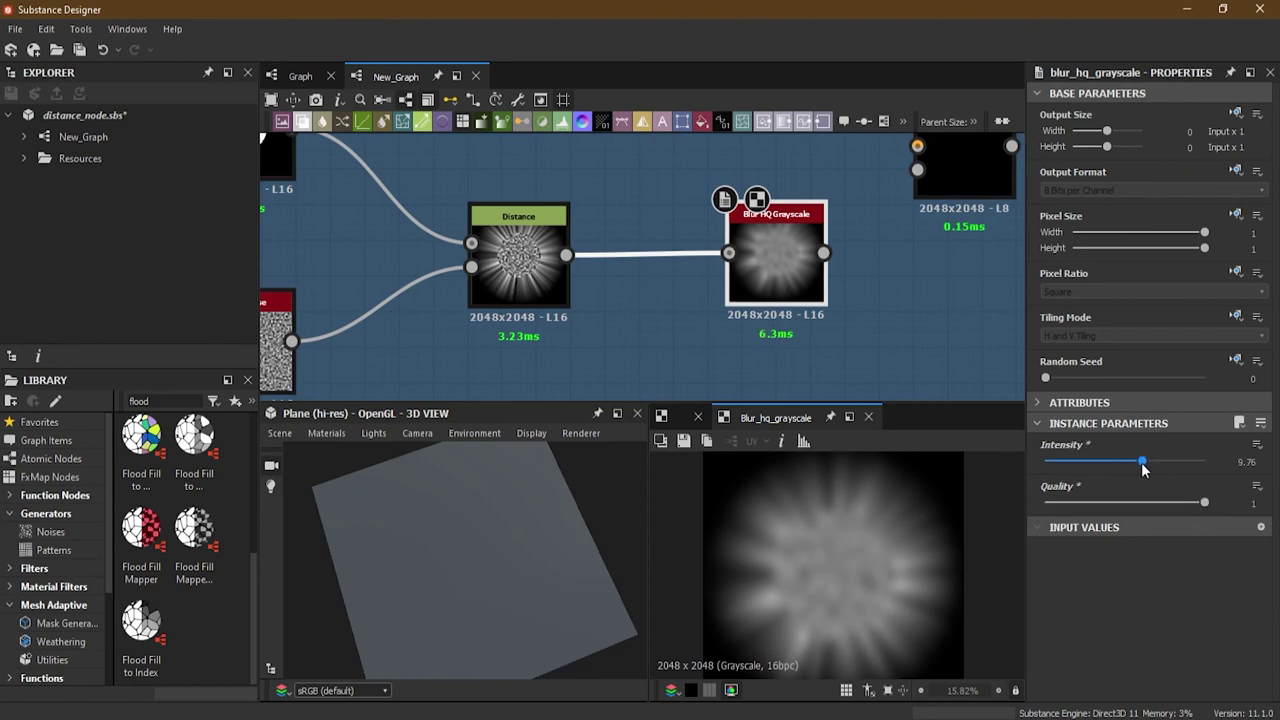
# Connect the first Blur HQ Grayscale's output to the Background input of the Blend node in the Creating Folds frame
pyautogui.moveTo(925, 178); pyautogui.dragTo(688, 352, button='middle')
pyautogui.scroll(-3, 798, 362)
pyautogui.scroll(3, 732, 289)
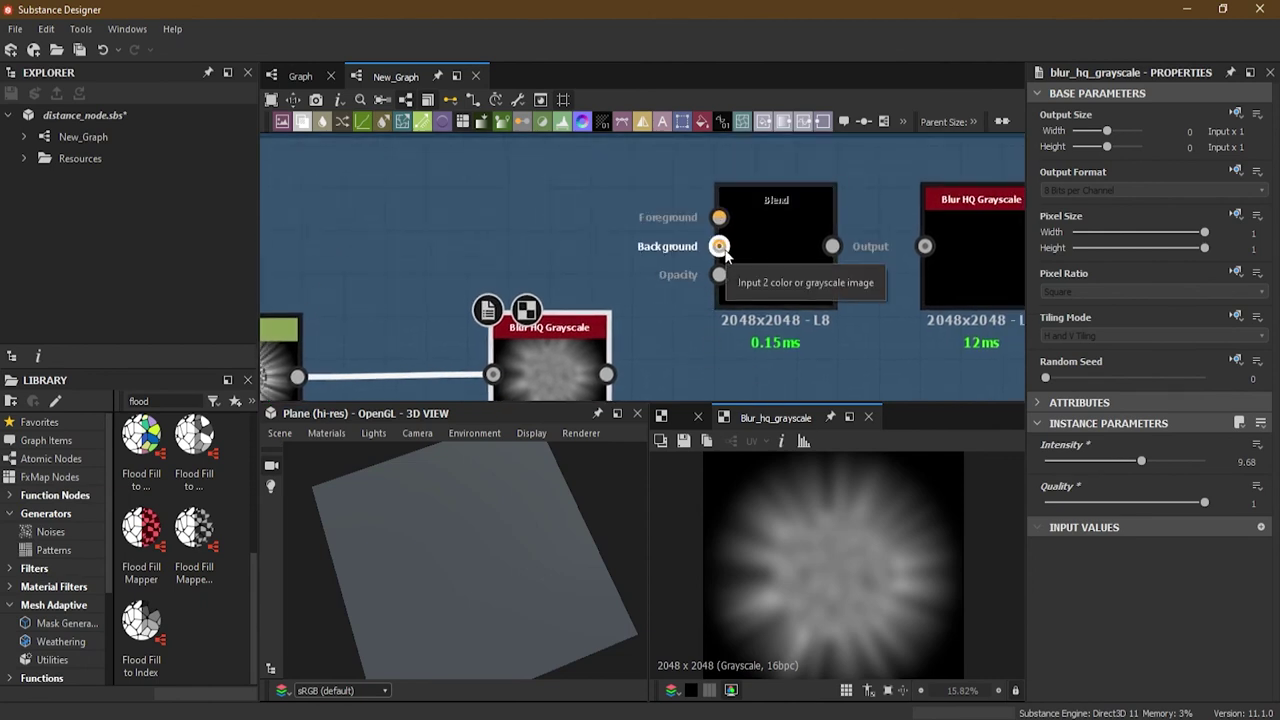
pyautogui.scroll(-2, 725, 256)
pyautogui.moveTo(738, 311); pyautogui.dragTo(821, 285, button='middle')
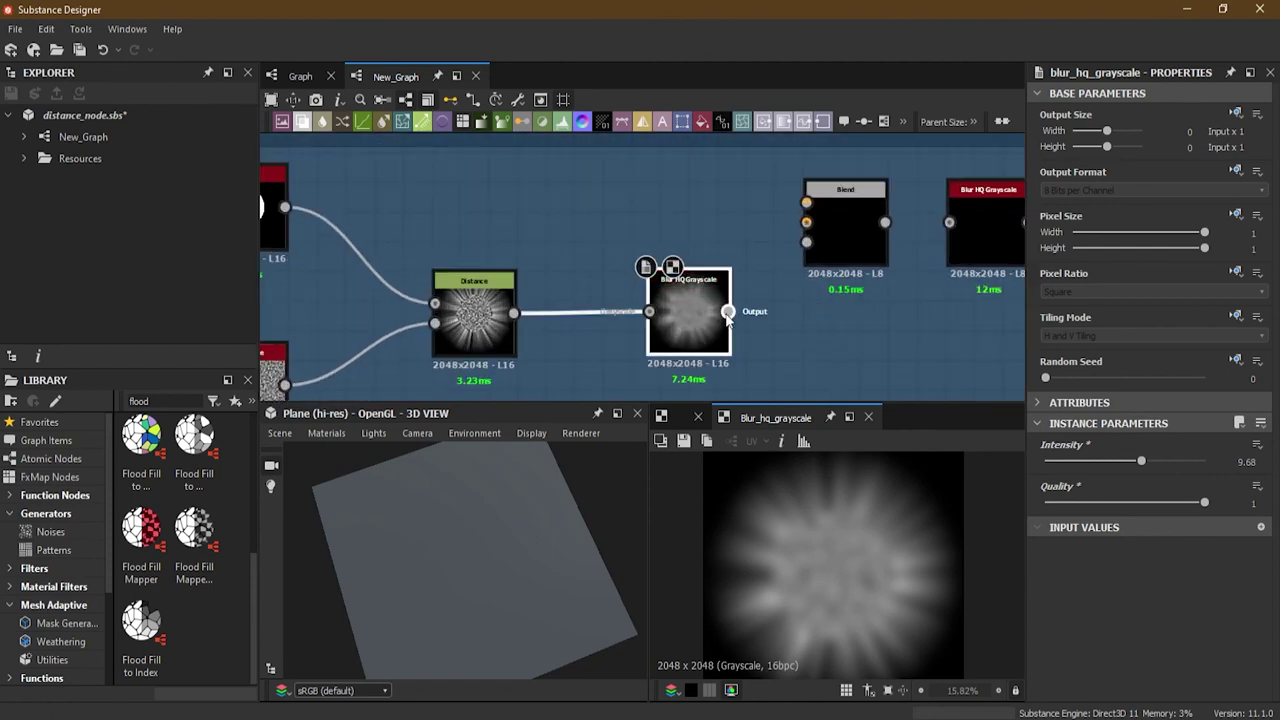
pyautogui.moveTo(728, 312); pyautogui.dragTo(808, 232)
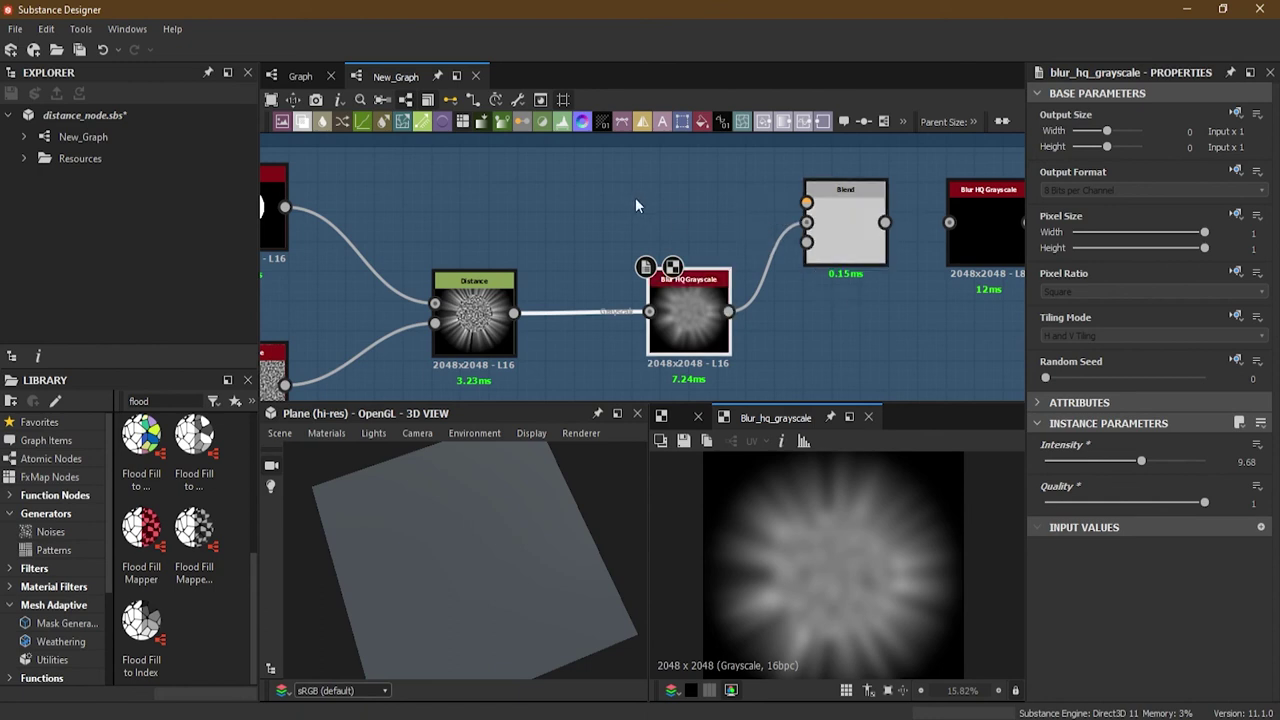
# Connect the disc Shape's output to the Blend node's Foreground input and preview the Blend node
pyautogui.moveTo(631, 196); pyautogui.dragTo(667, 202, button='middle')
pyautogui.moveTo(320, 213); pyautogui.dragTo(840, 209)
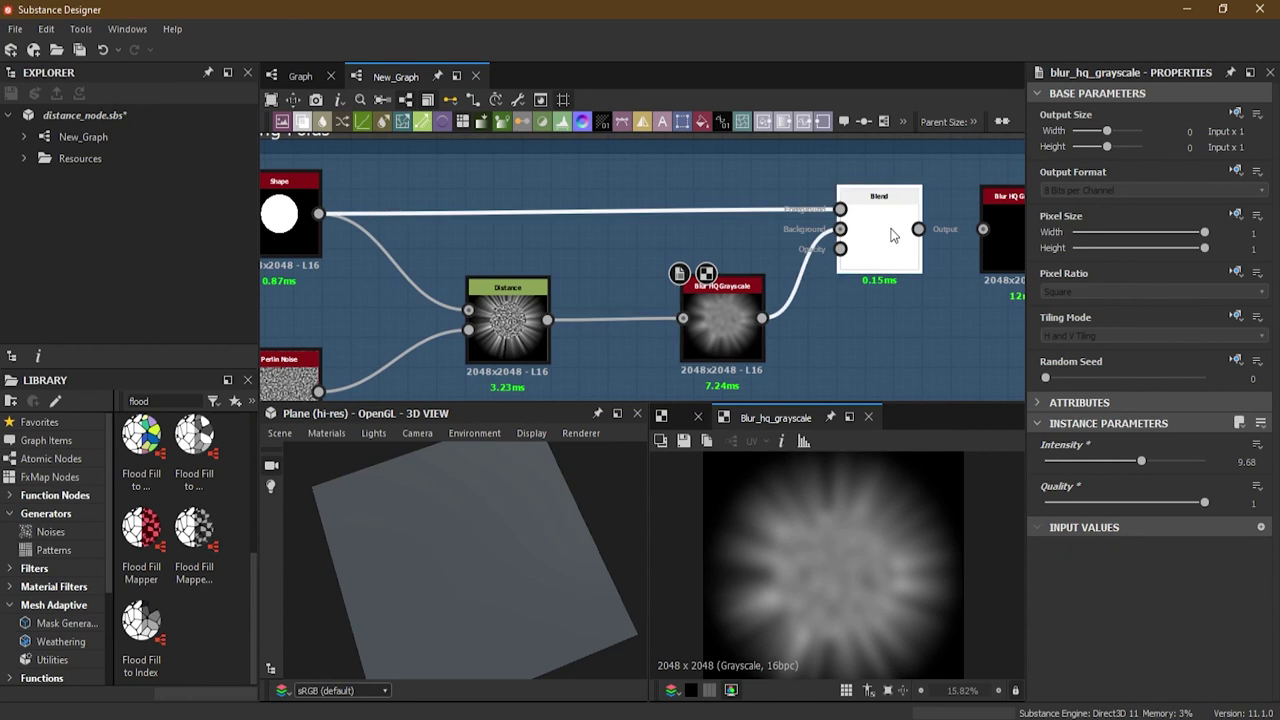
pyautogui.doubleClick(893, 230)
# Try the Add (Linear Dodge), Max (Lighten), Min (Darken) and Multiply blending modes on the Blend node and return it to Copy
pyautogui.click(1106, 483)
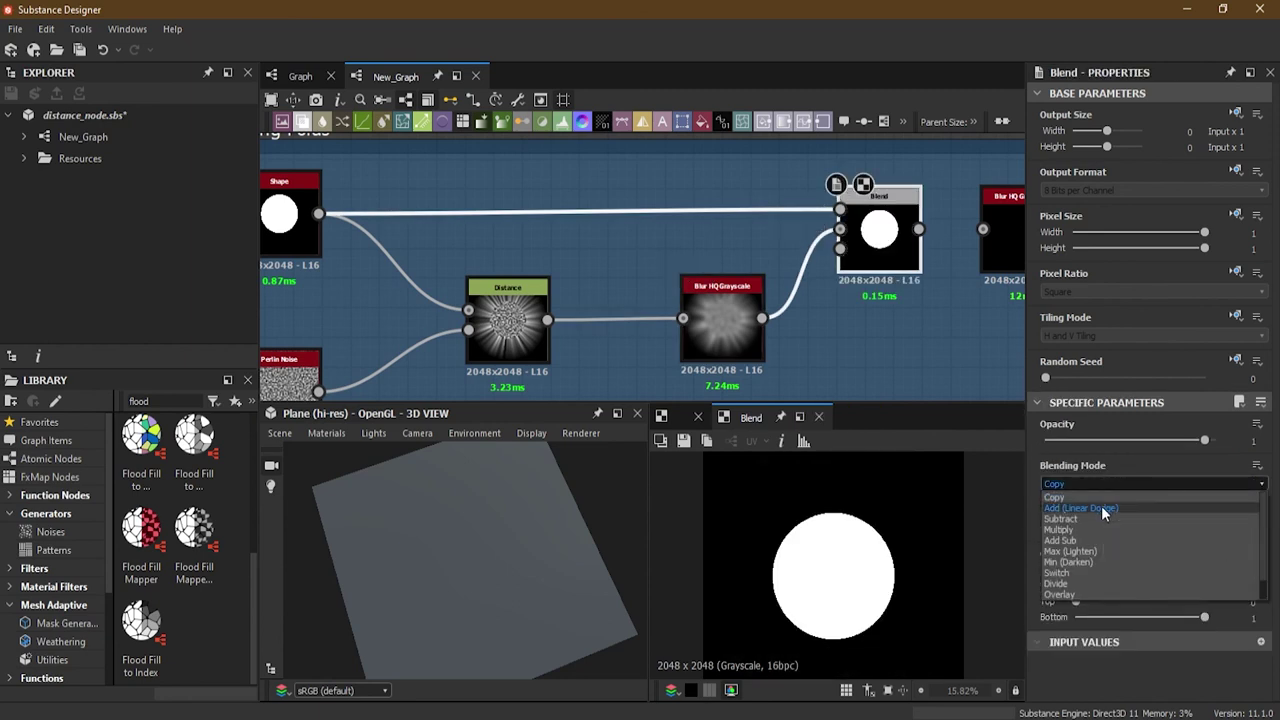
pyautogui.click(1102, 508)
pyautogui.click(1088, 484)
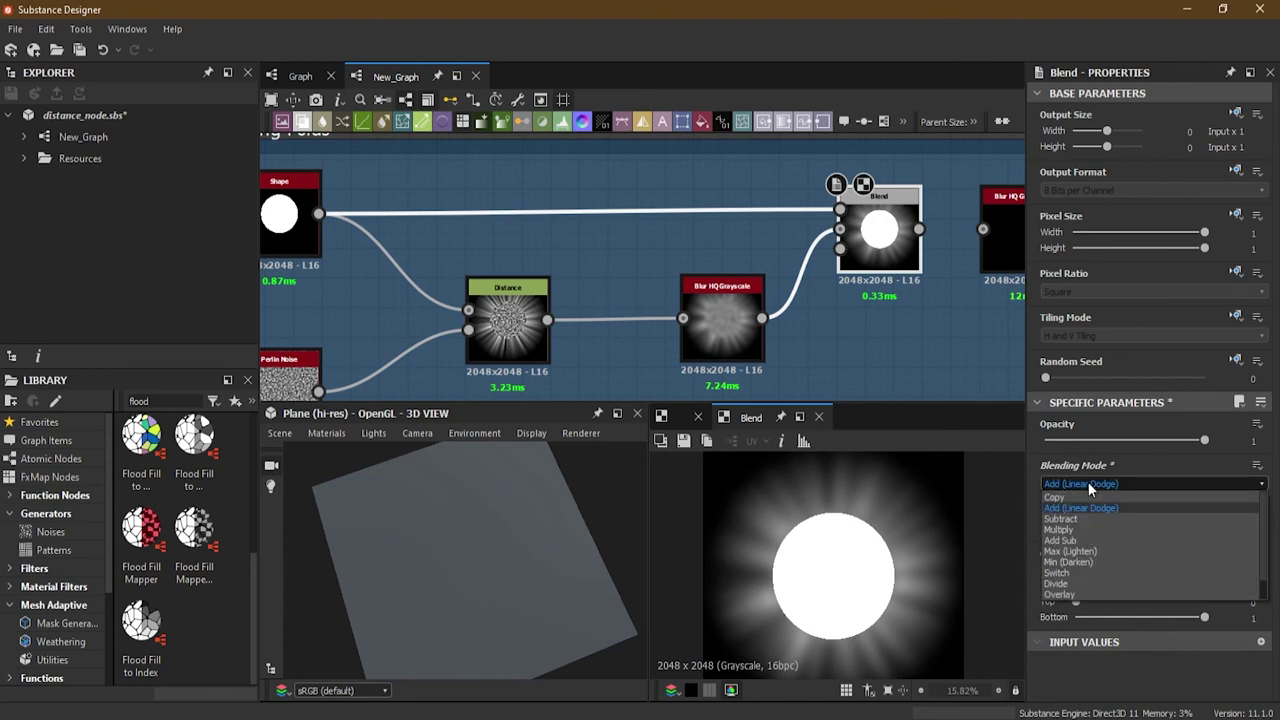
pyautogui.click(1105, 550)
pyautogui.click(1085, 484)
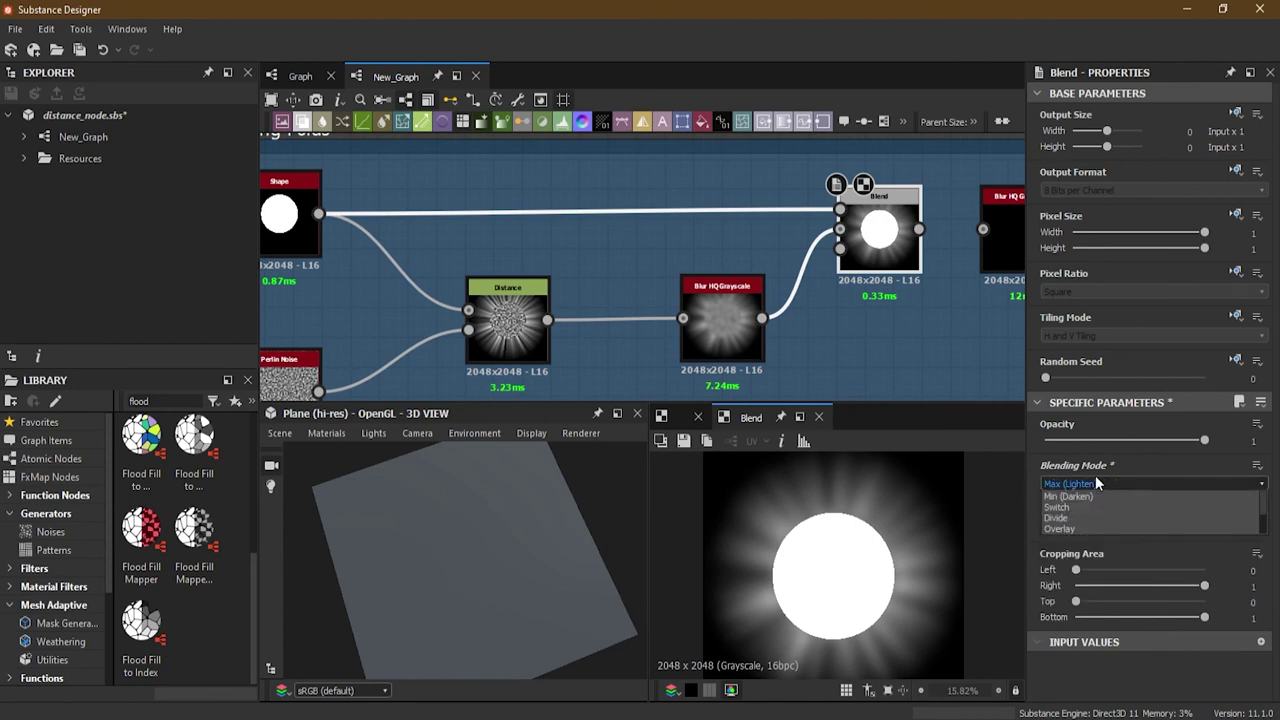
pyautogui.click(1099, 546)
pyautogui.click(1077, 484)
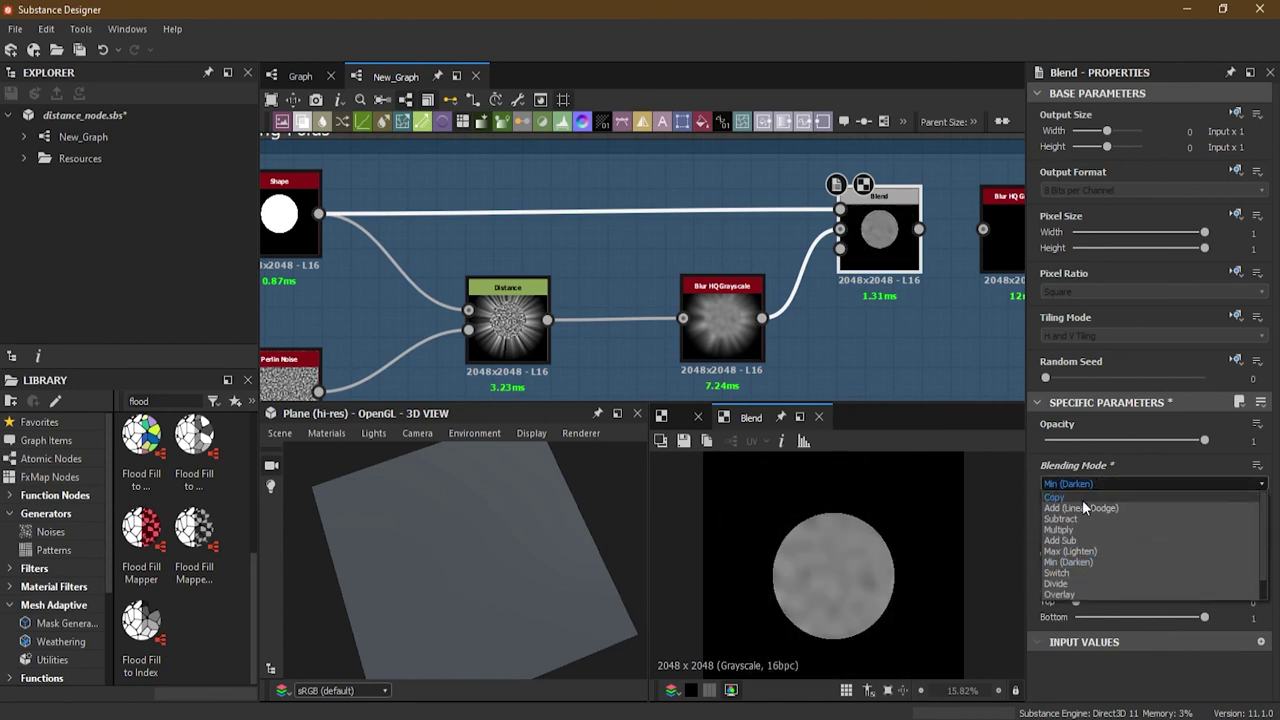
pyautogui.click(1088, 526)
pyautogui.click(1077, 489)
pyautogui.click(1078, 498)
# Set the Blend node's blending mode to Add (Linear Dodge) and connect its output to the final Blur HQ Grayscale
pyautogui.click(1075, 487)
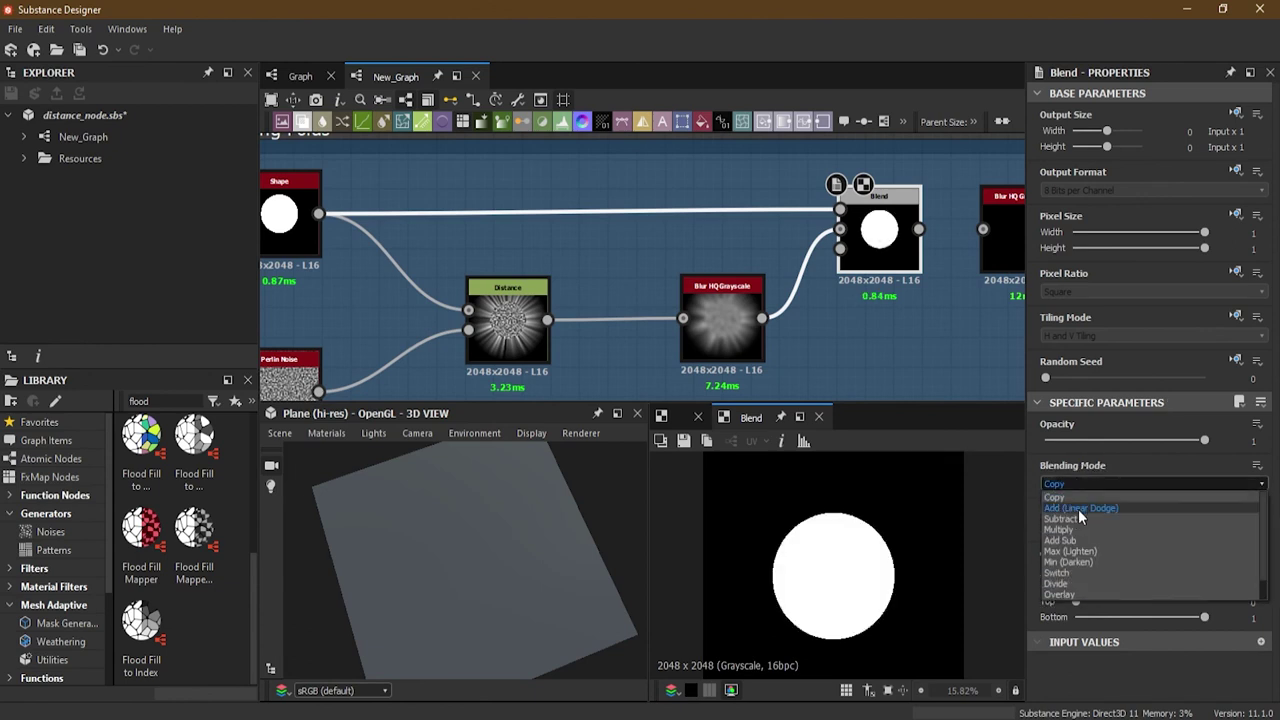
pyautogui.click(1078, 509)
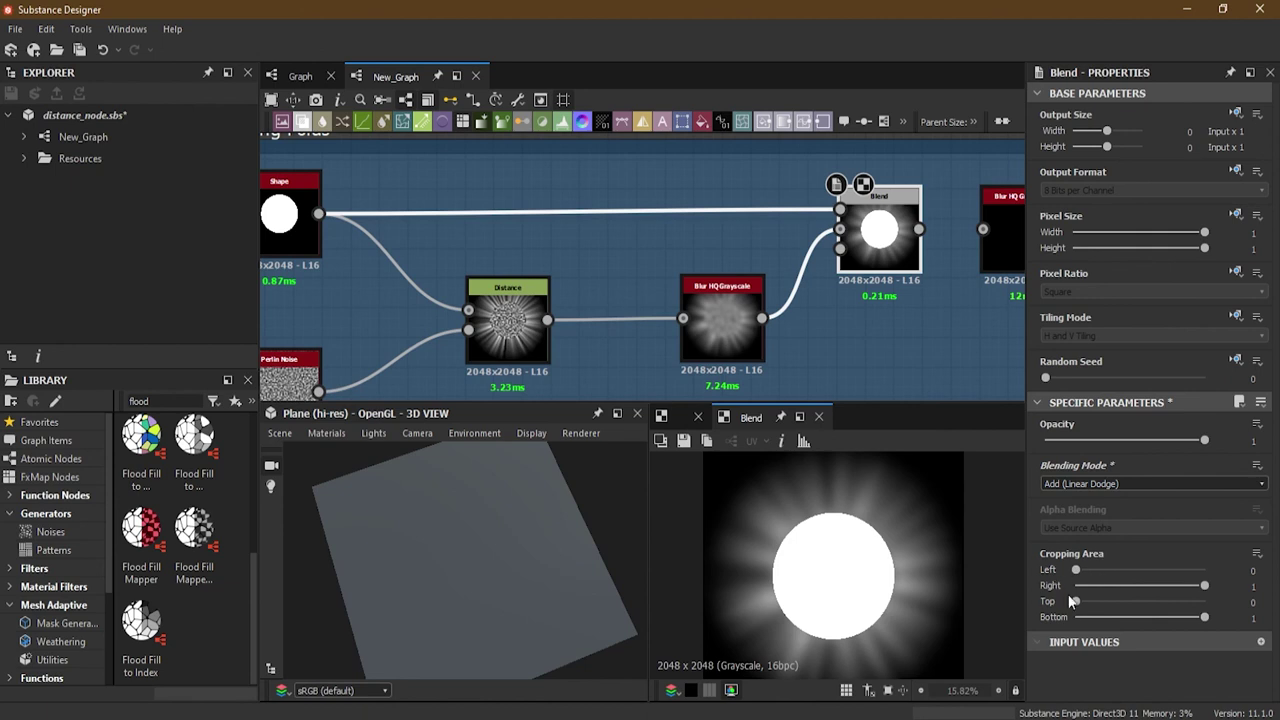
pyautogui.moveTo(910, 299); pyautogui.dragTo(676, 328, button='middle')
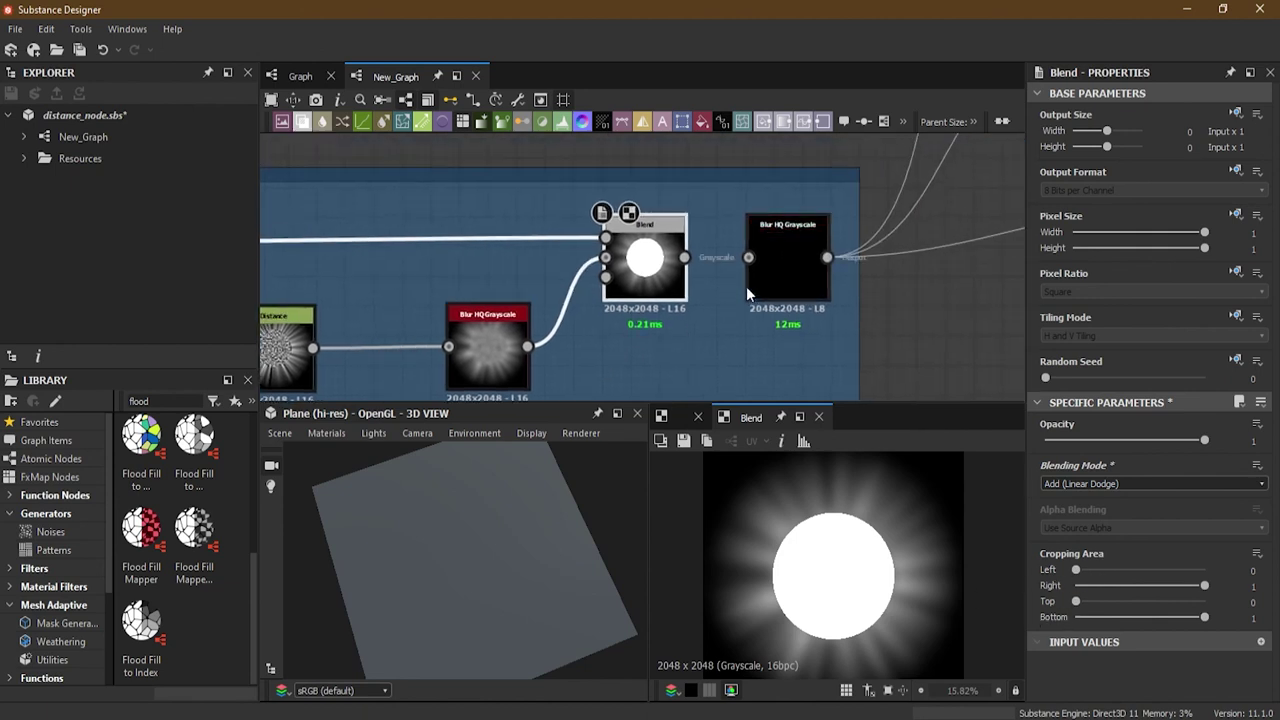
pyautogui.scroll(3, 746, 286)
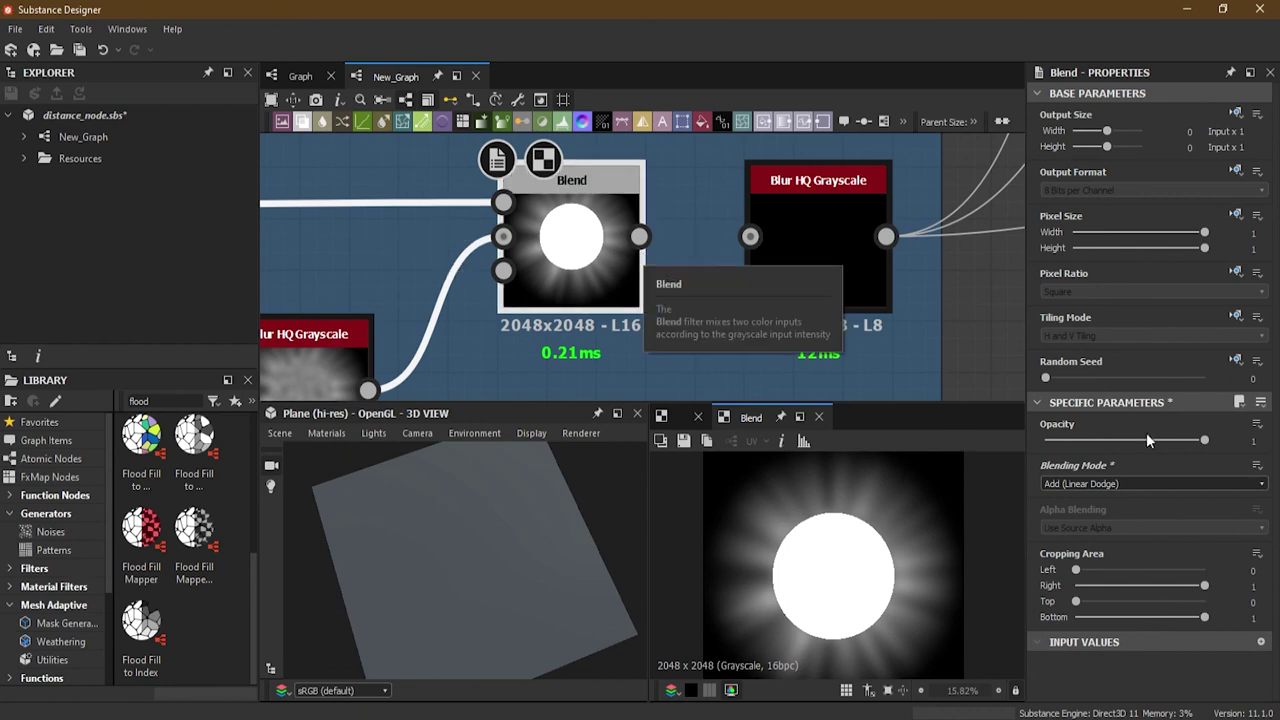
pyautogui.moveTo(639, 236); pyautogui.dragTo(750, 248)
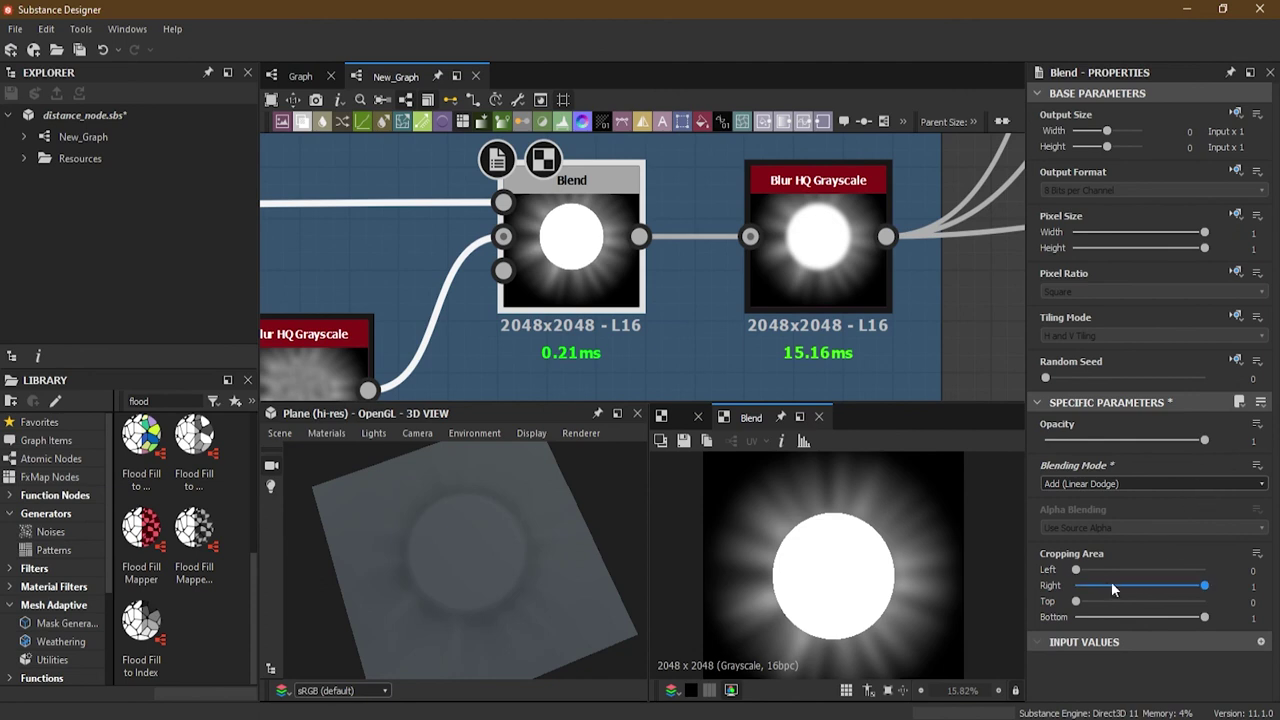
# Preview the final Blur HQ Grayscale, set its Intensity to 4.8 and check the softened disc and folds in the 3D view
pyautogui.doubleClick(806, 243)
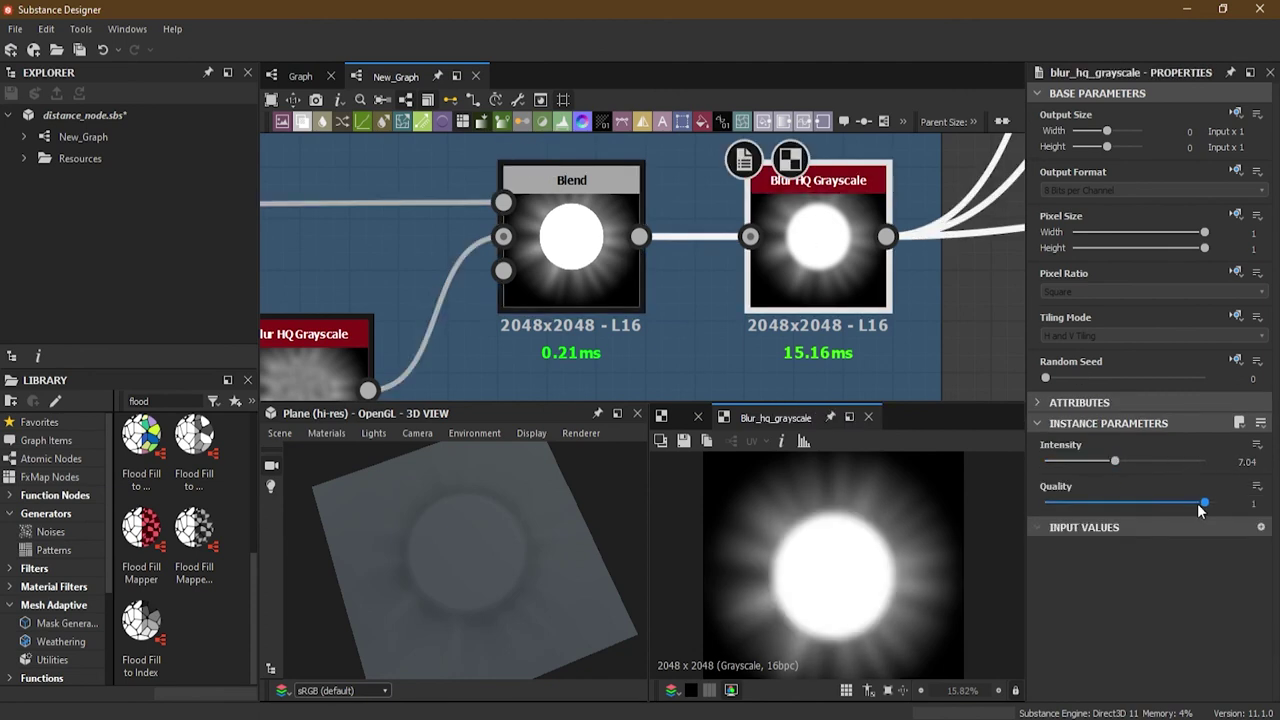
pyautogui.moveTo(1116, 466); pyautogui.dragTo(1113, 462)
pyautogui.moveTo(514, 561); pyautogui.dragTo(461, 573)
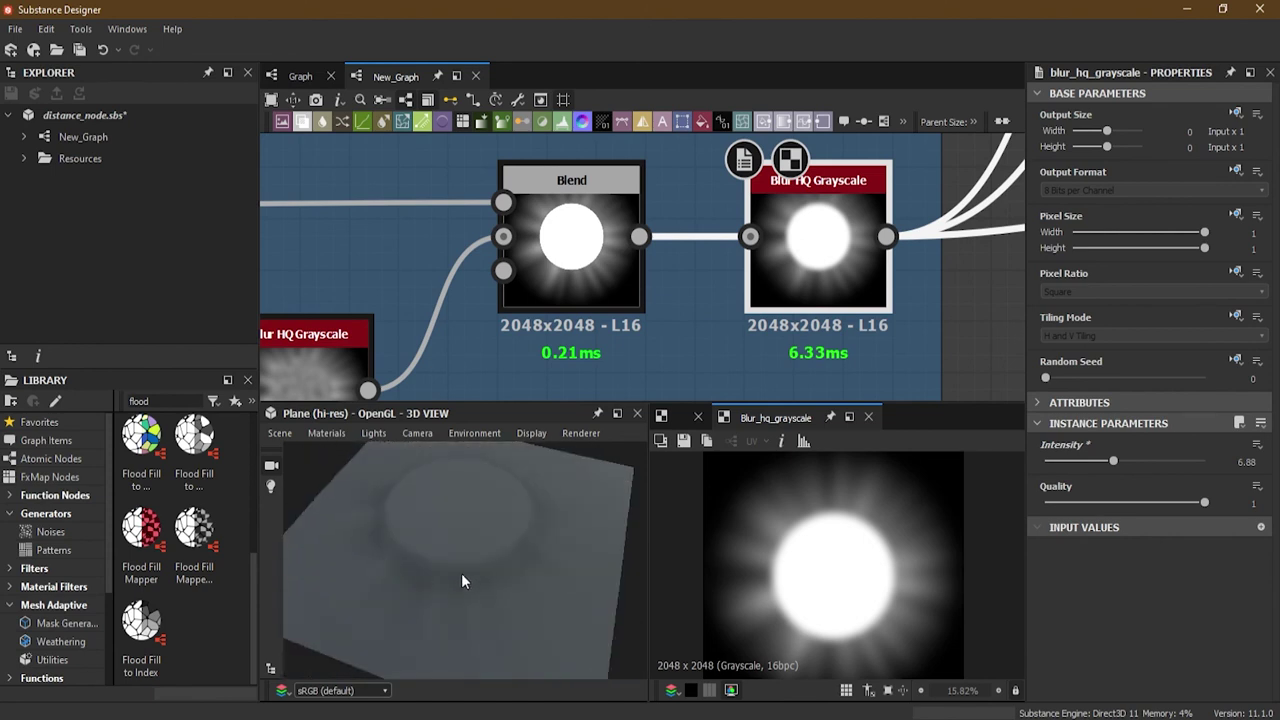
pyautogui.moveTo(483, 622); pyautogui.dragTo(566, 594)
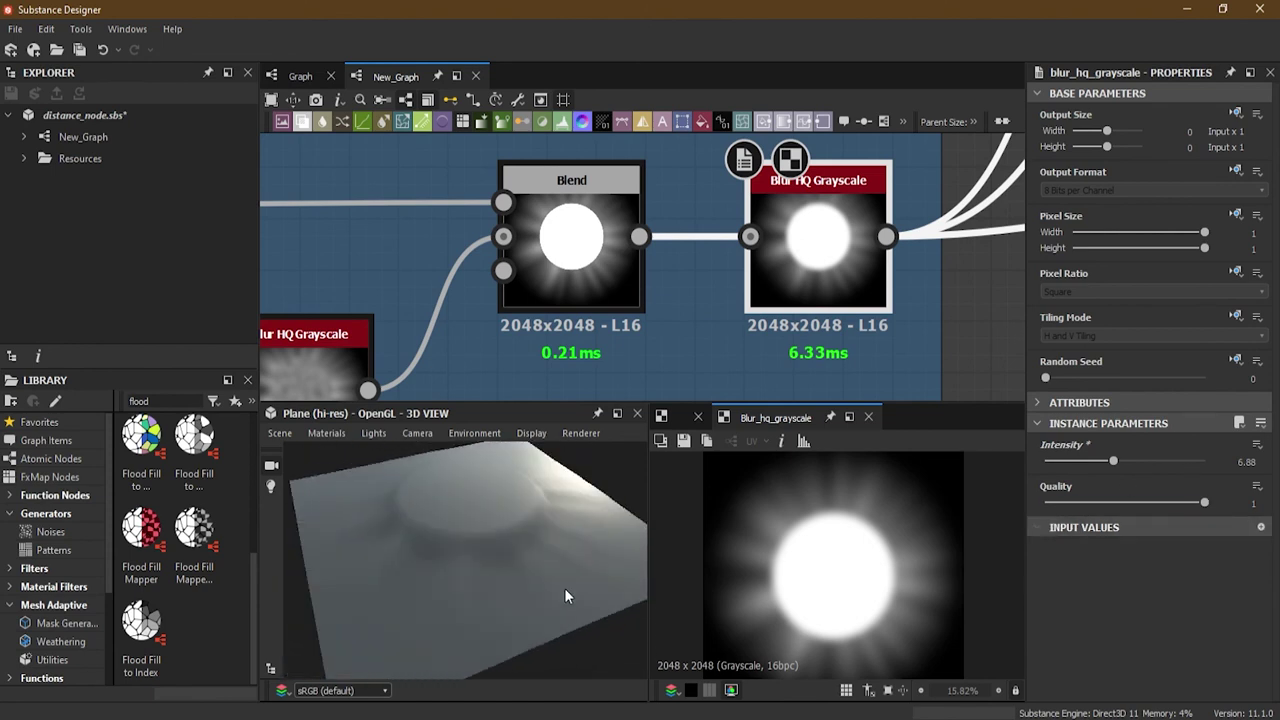
pyautogui.moveTo(1131, 466); pyautogui.dragTo(1092, 468)
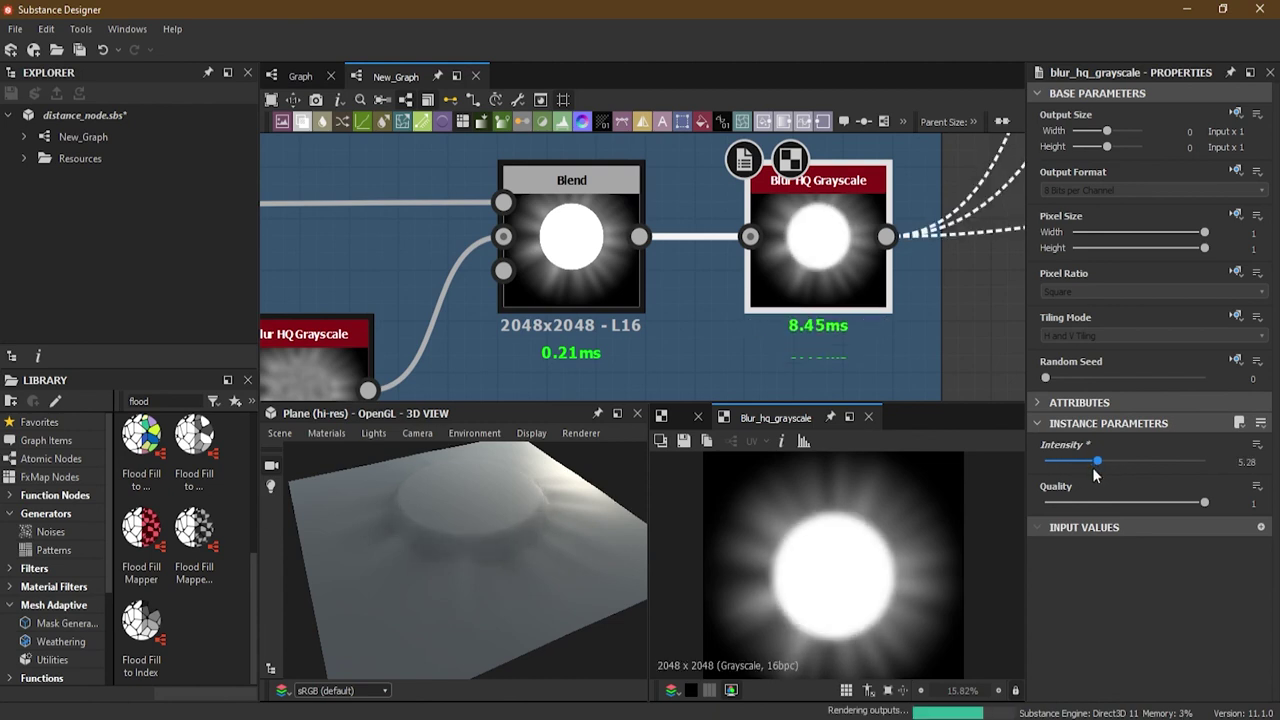
pyautogui.moveTo(470, 570); pyautogui.dragTo(568, 497)
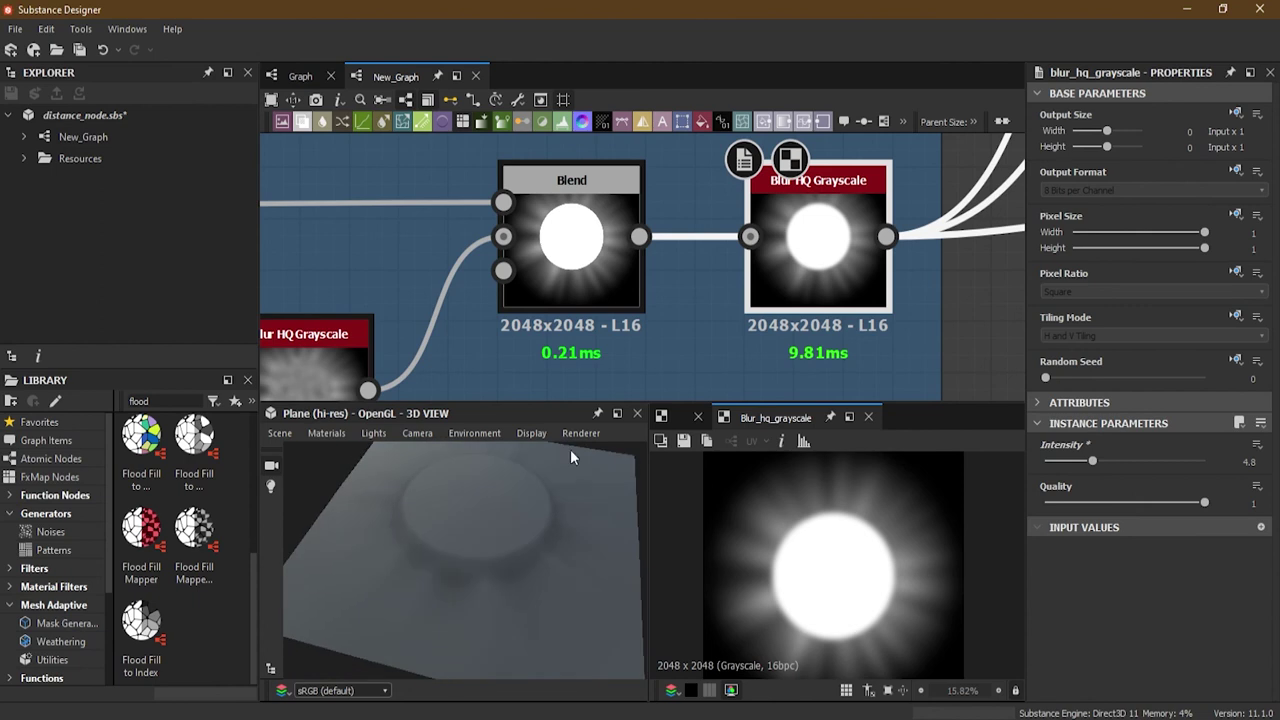
# Examine the folds around the disc on the 3D plane and review the finished Creating Folds node network
pyautogui.click(575, 273)
pyautogui.moveTo(1203, 441)
pyautogui.mouseDown()
pyautogui.moveTo(1076, 447)
pyautogui.moveTo(1226, 458)
pyautogui.moveTo(1207, 447)
pyautogui.mouseUp()
pyautogui.moveTo(466, 526); pyautogui.dragTo(383, 573)
pyautogui.click(811, 277)
pyautogui.click(810, 278)
pyautogui.moveTo(532, 533)
pyautogui.mouseDown()
pyautogui.moveTo(527, 549)
pyautogui.moveTo(535, 508)
pyautogui.mouseUp()
pyautogui.scroll(-4, 568, 297)
pyautogui.scroll(-5, 568, 297)
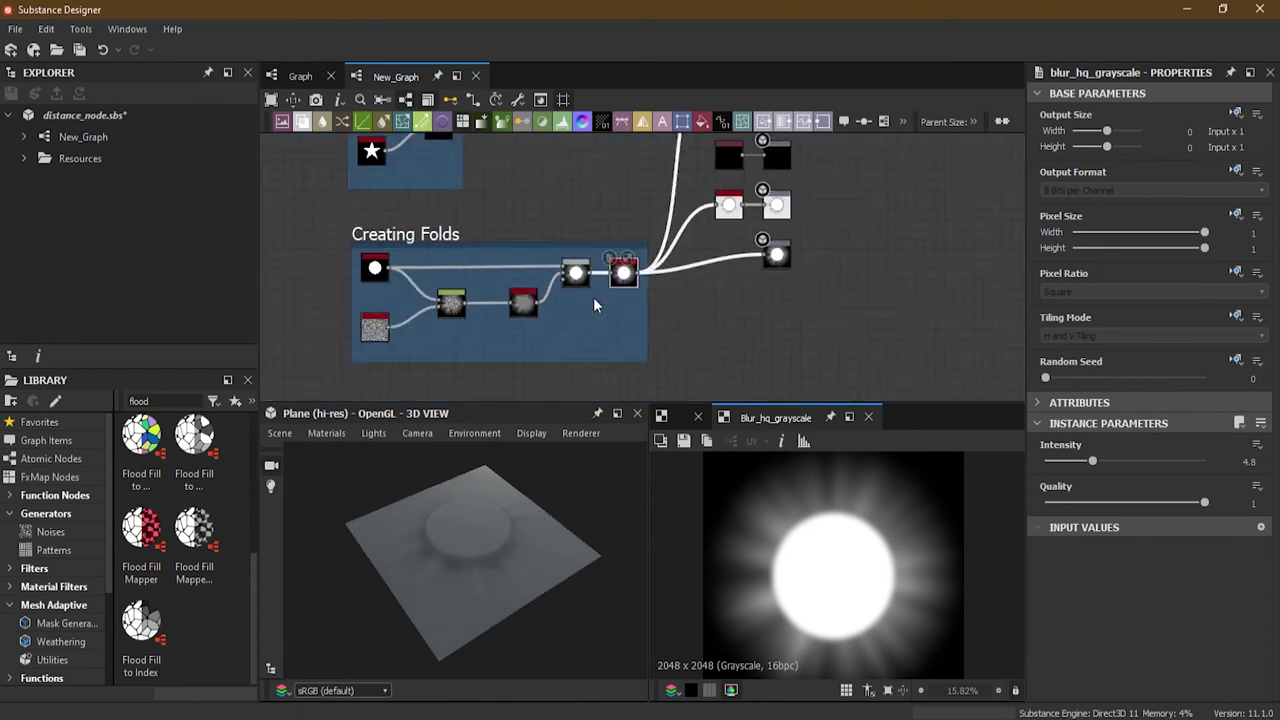
pyautogui.scroll(2, 494, 517)
pyautogui.scroll(2, 494, 524)
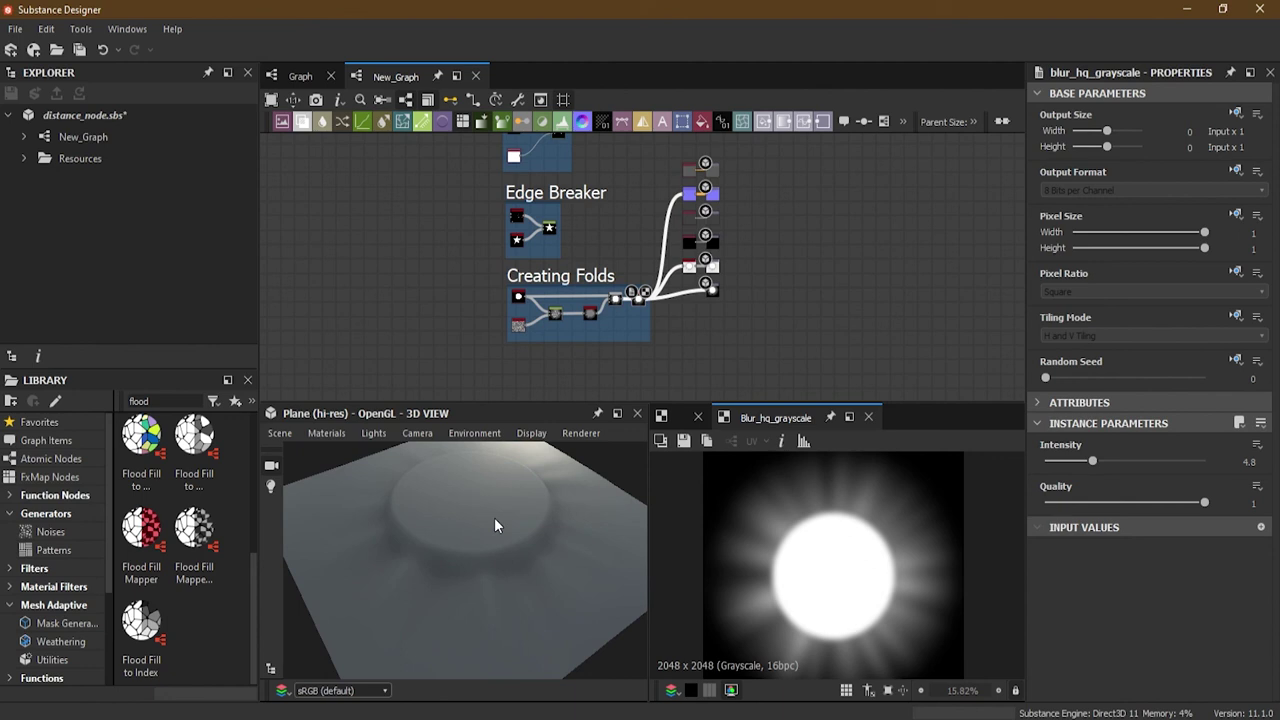
pyautogui.scroll(-3, 494, 520)
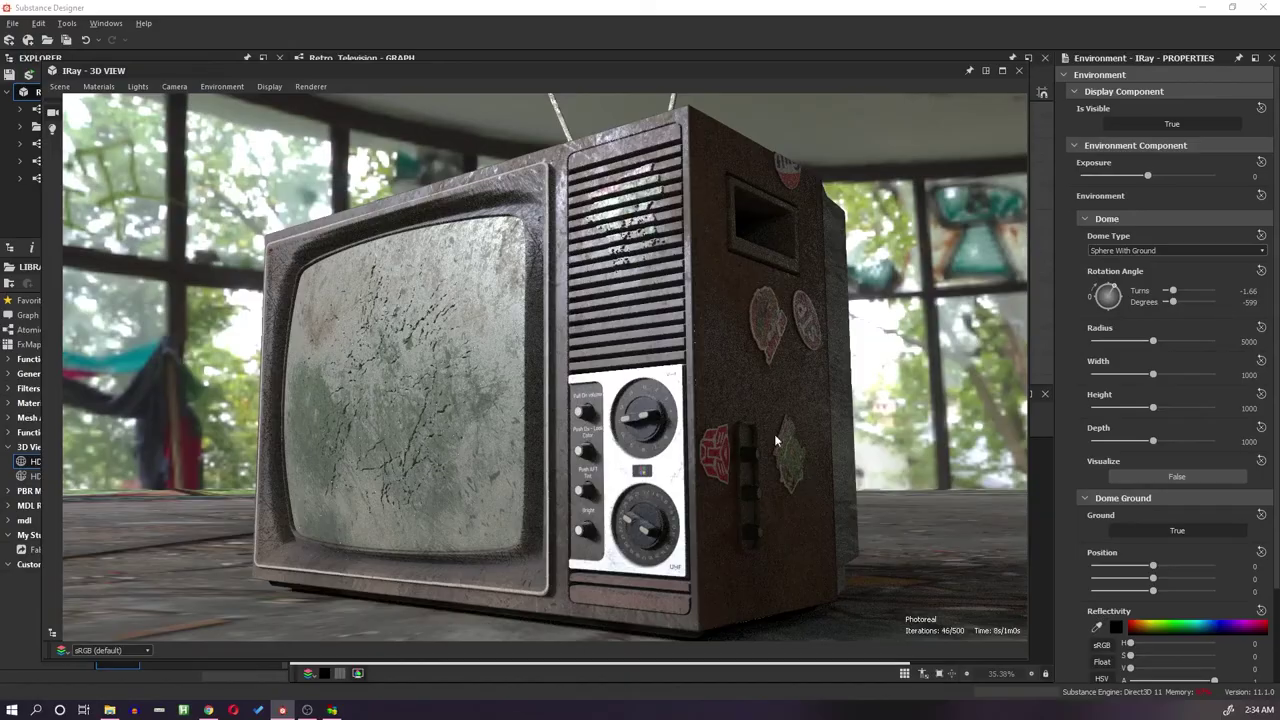
pyautogui.moveTo(775, 440); pyautogui.dragTo(679, 503)
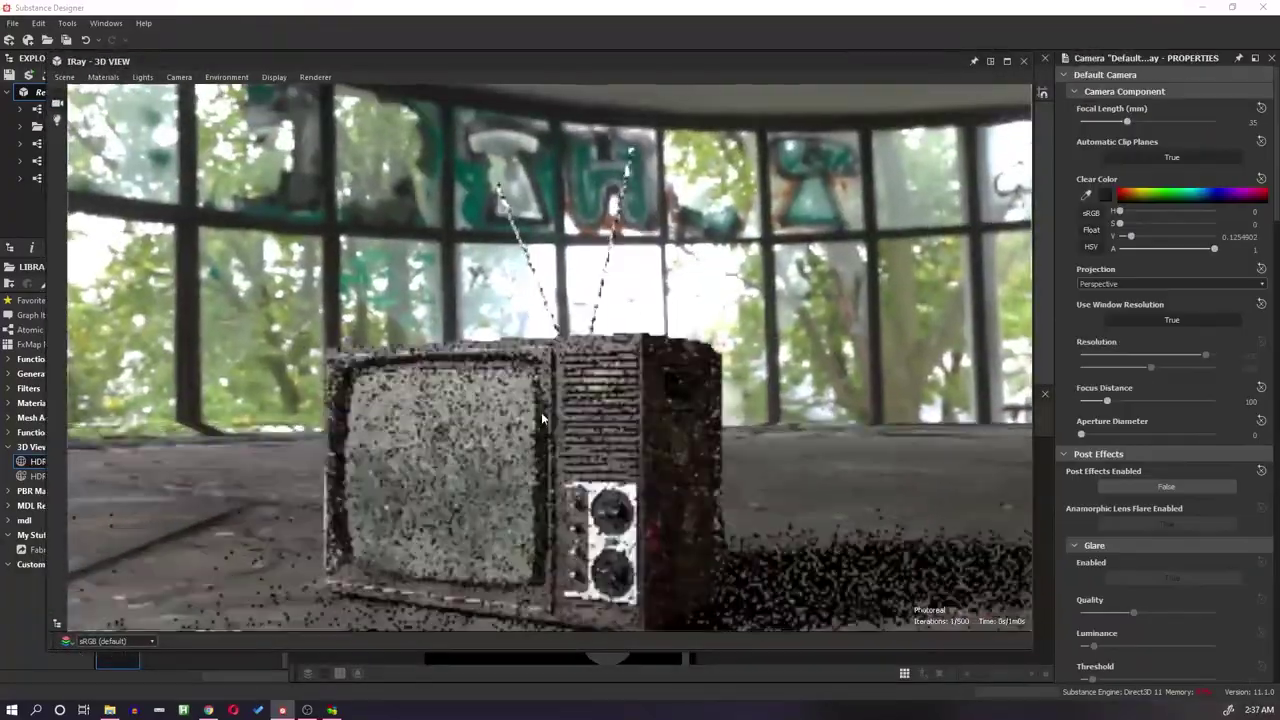
pyautogui.moveTo(1095, 437); pyautogui.dragTo(1128, 437)
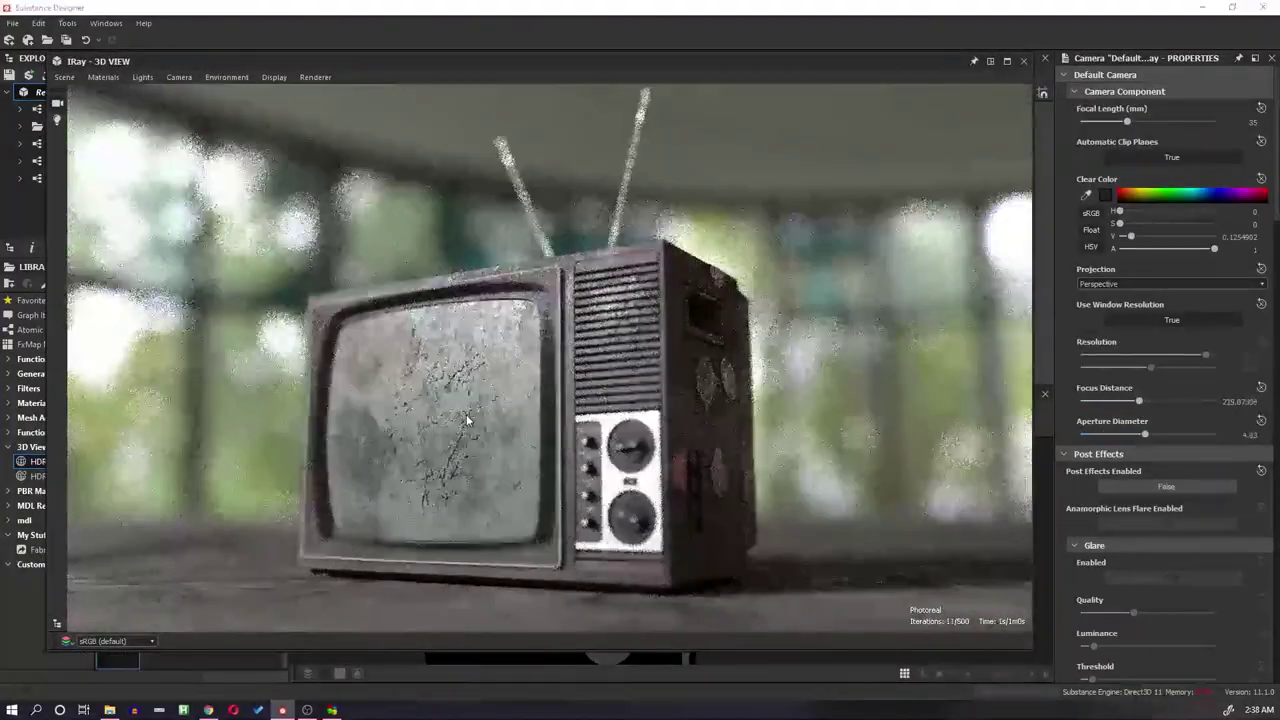
pyautogui.scroll(-4, 1148, 390)
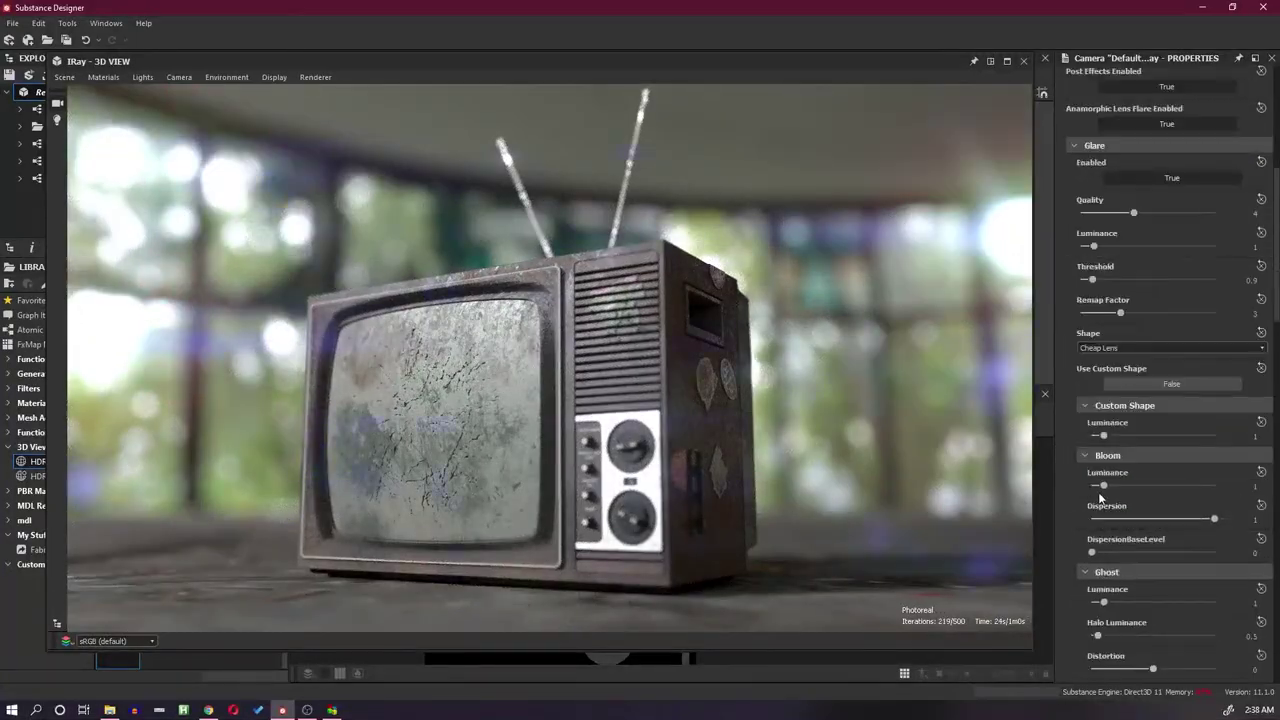